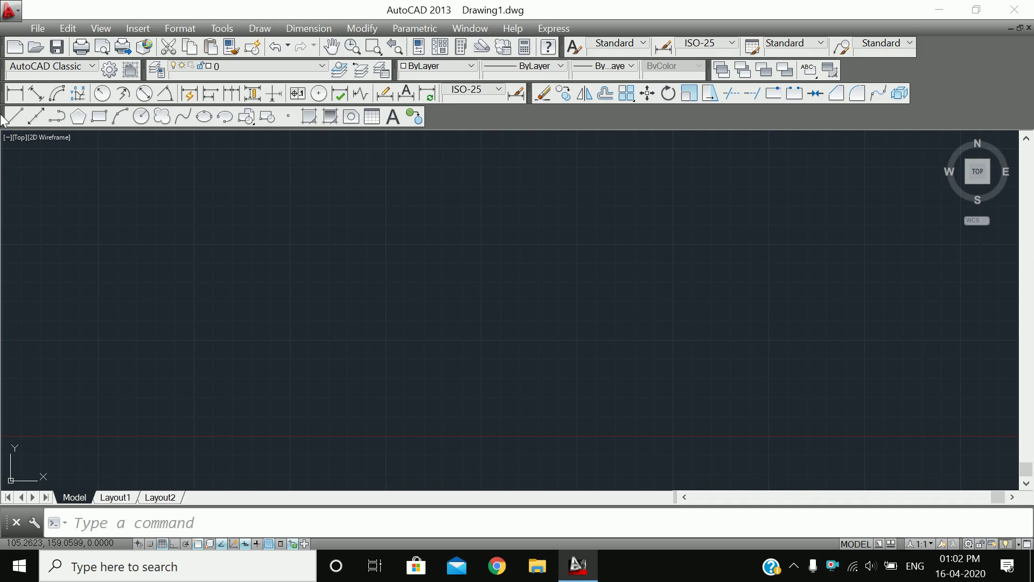
Undock the Draw toolbar from its row above the drawing area and close it.
mouse_move(7, 120)
left_mouse_down()
mouse_move(24, 145)
mouse_move(117, 121)
mouse_move(127, 139)
mouse_move(128, 118)
mouse_move(134, 143)
mouse_move(264, 151)
left_mouse_up()
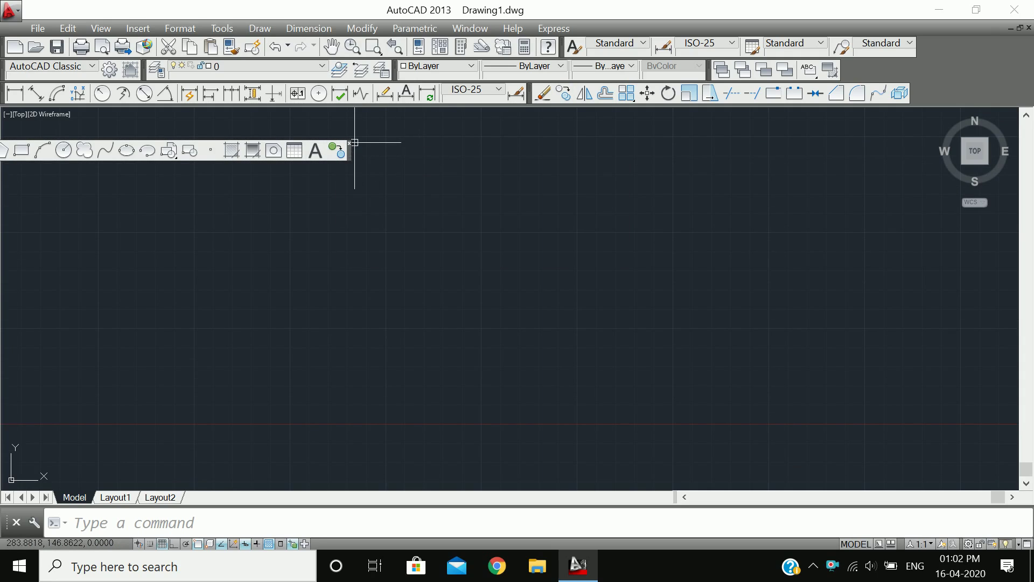
left_click(350, 144)
Display the Draw toolbar again and dock it in the row beneath the Dimension and Modify toolbars.
right_click(954, 70)
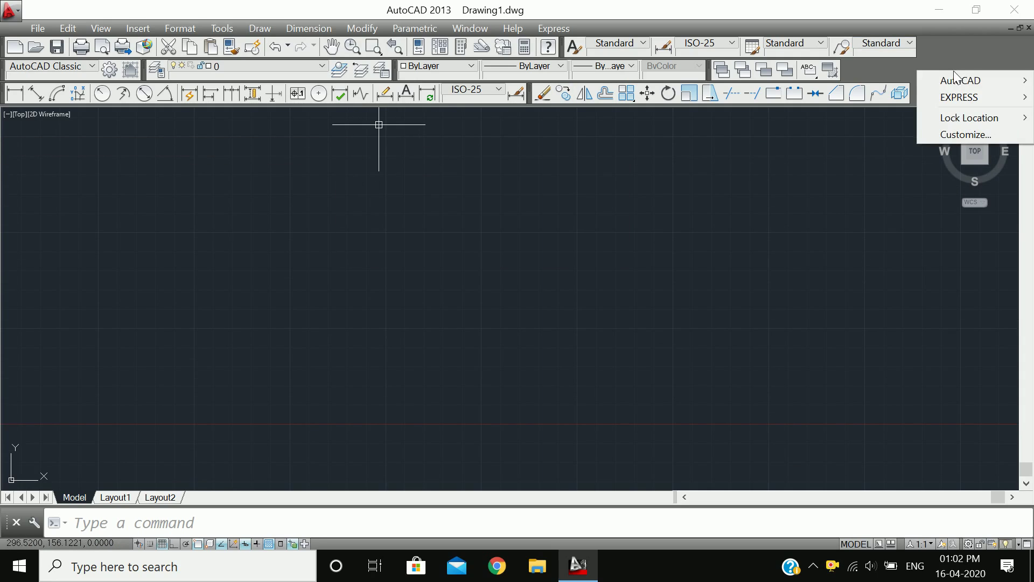
left_click(953, 54)
right_click(939, 63)
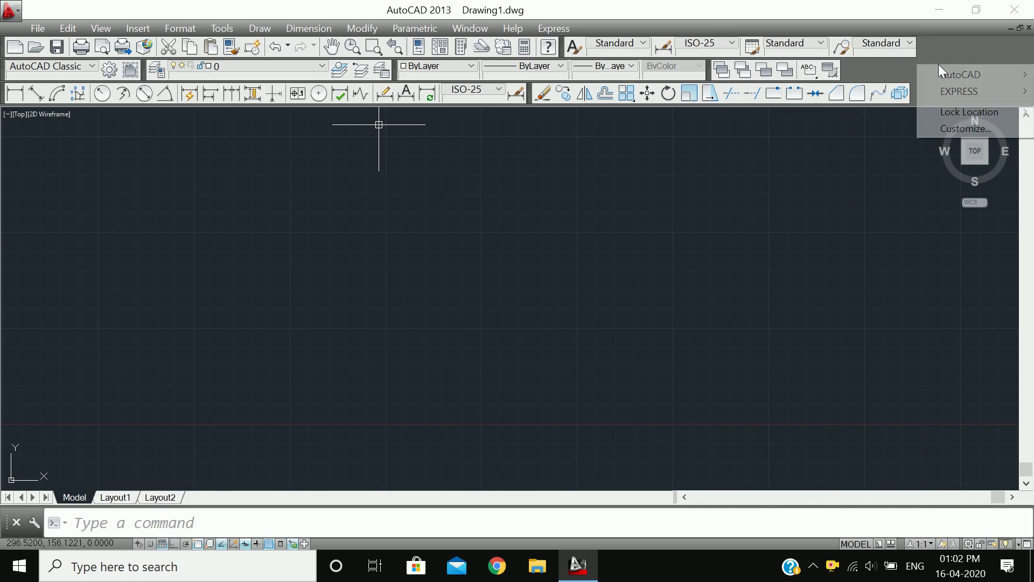
mouse_move(954, 75)
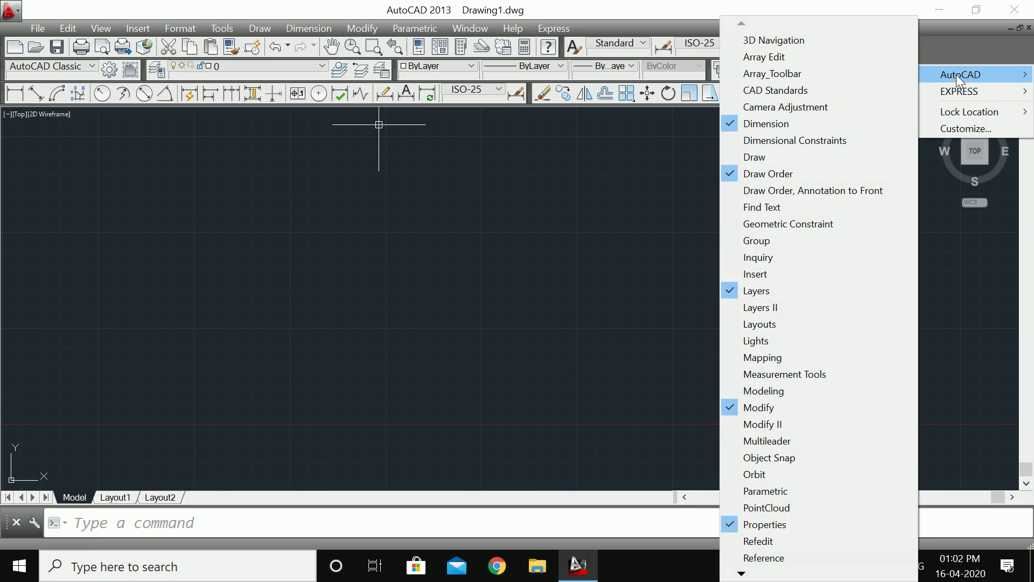
left_click(765, 161)
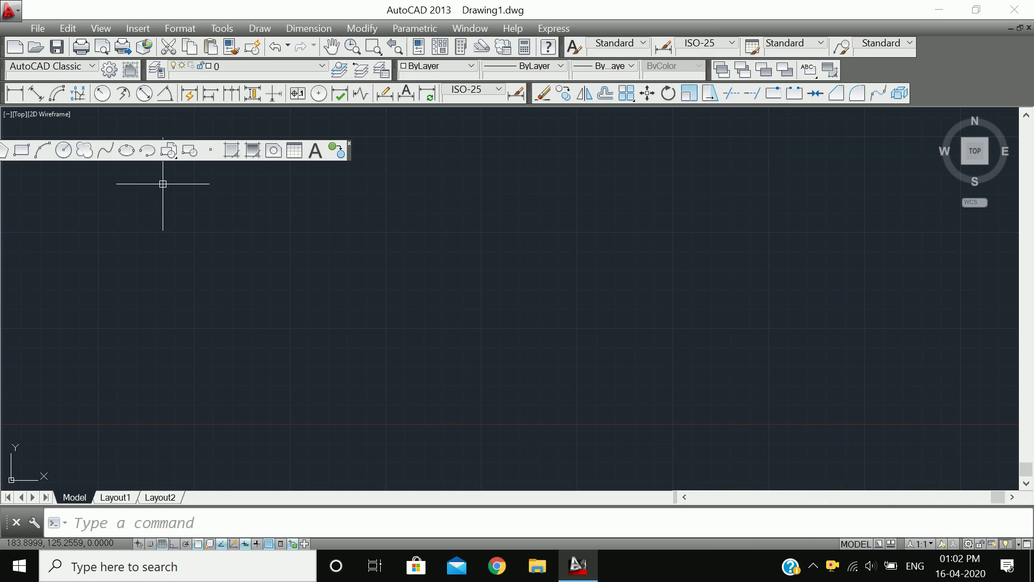
left_click_drag(348, 154, 458, 112)
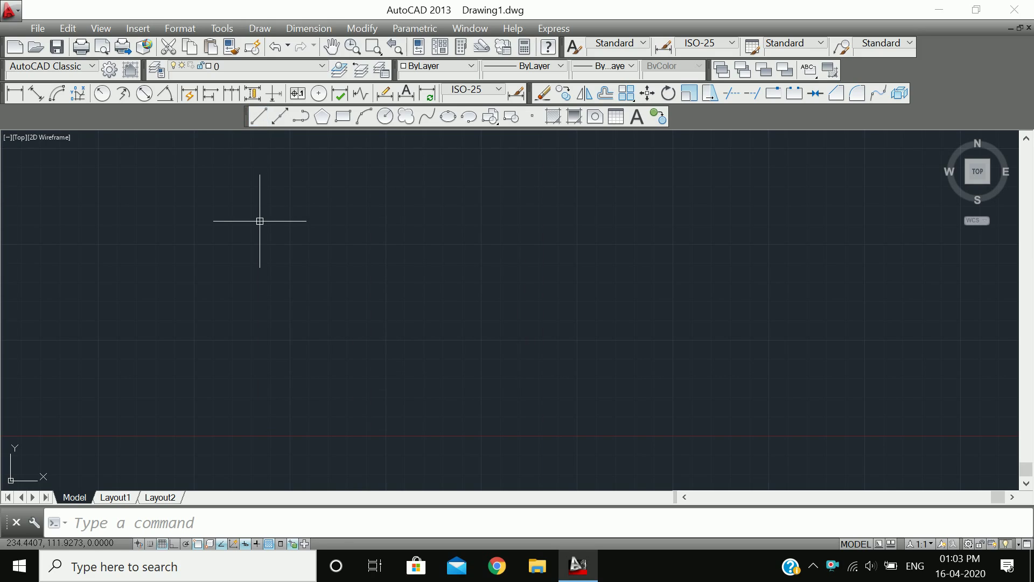
Turn on Ortho mode and draw a 100-unit horizontal line toward the right with the Line command.
type("l")
key("Return")
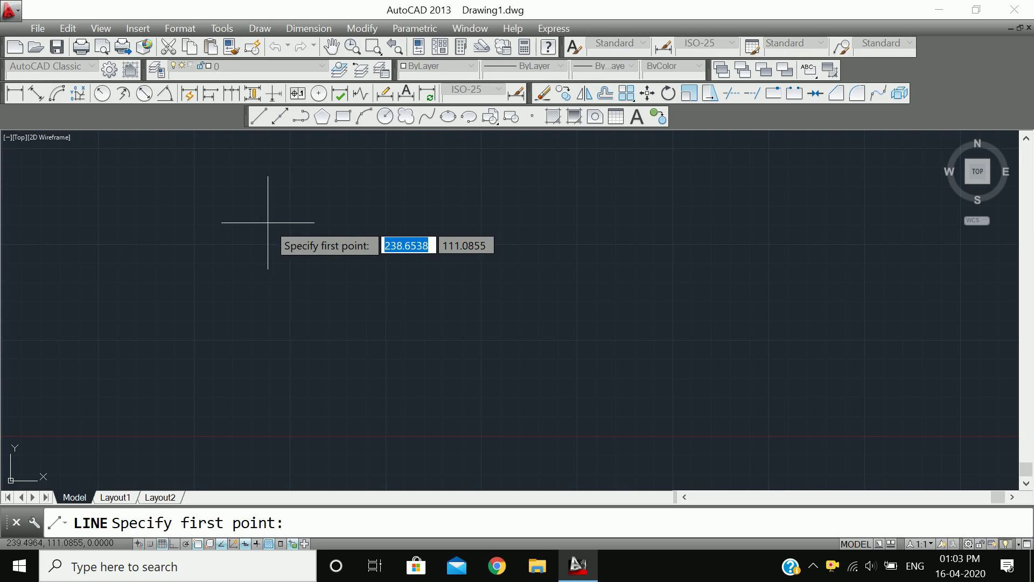
left_click(236, 223)
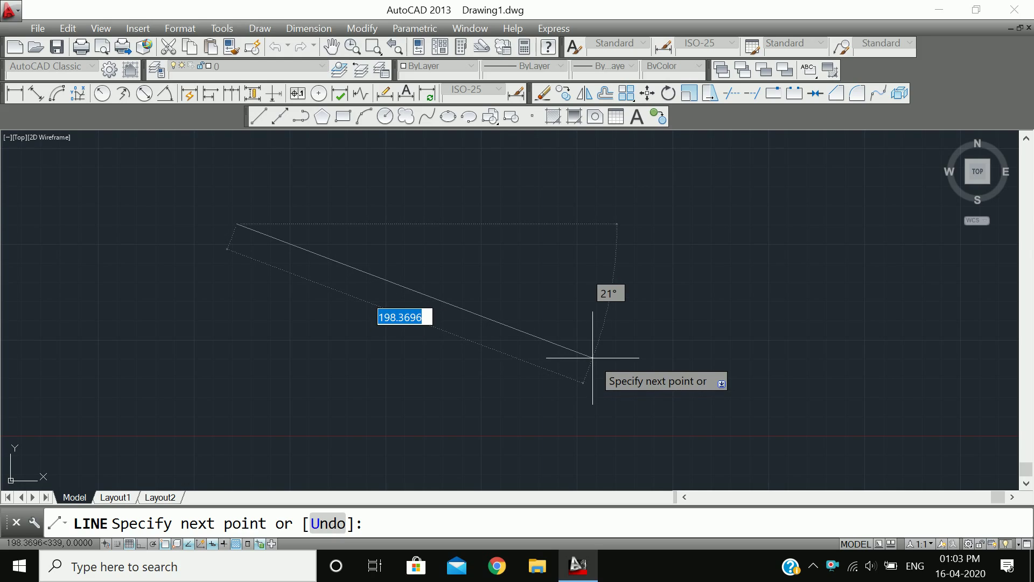
key("F8")
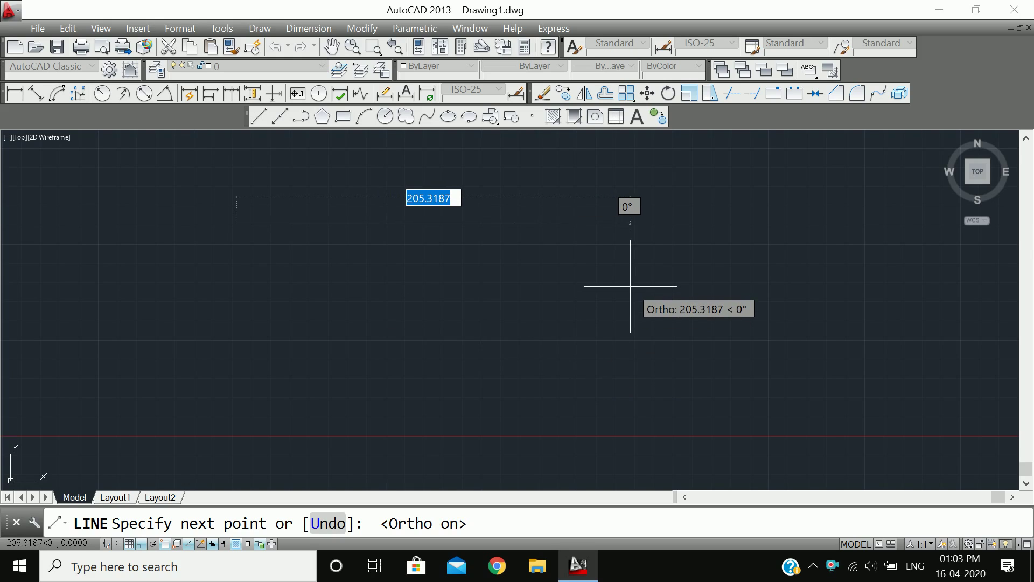
type("1")
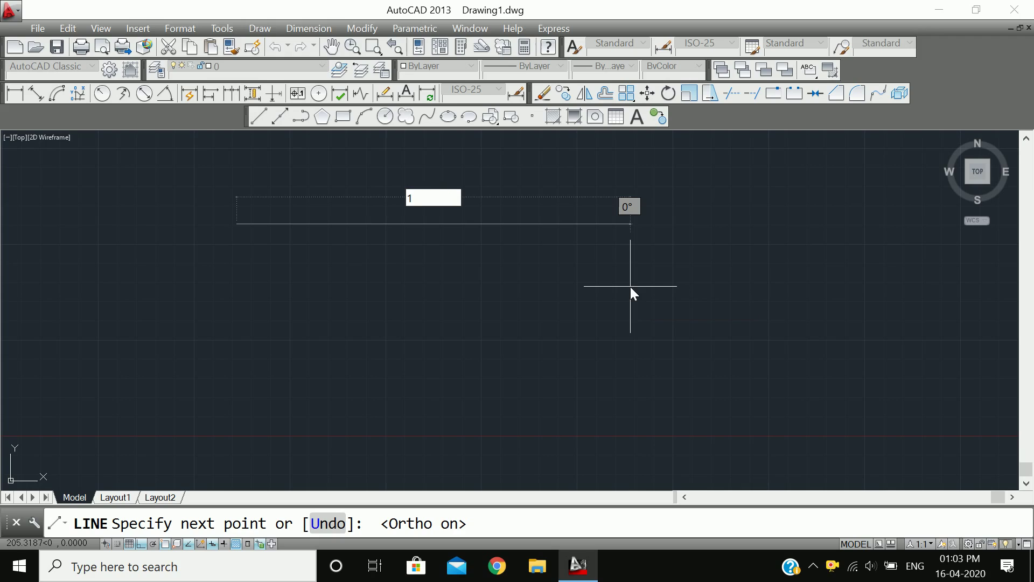
type("00")
key("Return")
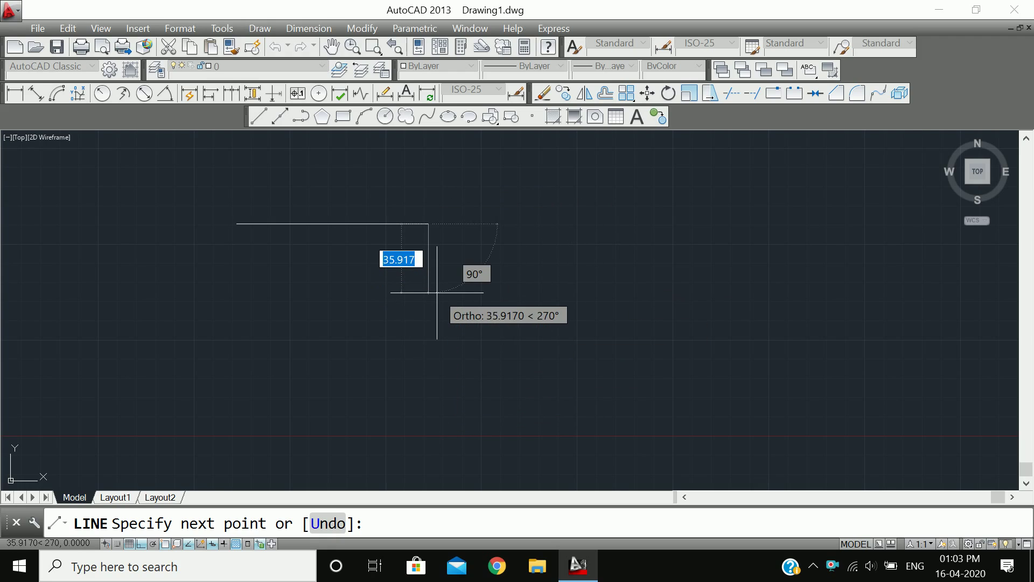
Continue the line chain as a descending staircase with a downward, a rightward and another downward segment, and end it.
left_click(421, 363)
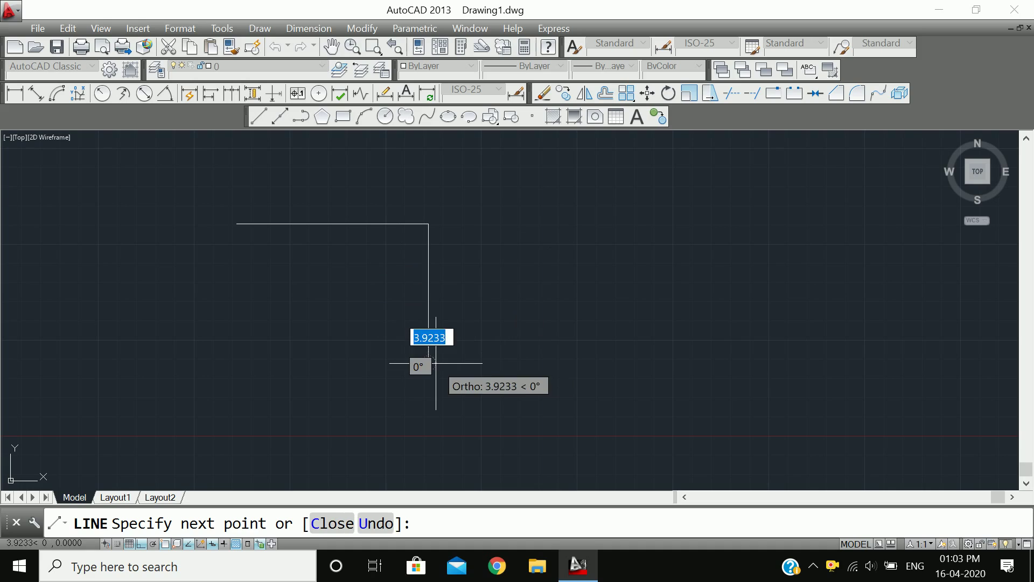
left_click(643, 350)
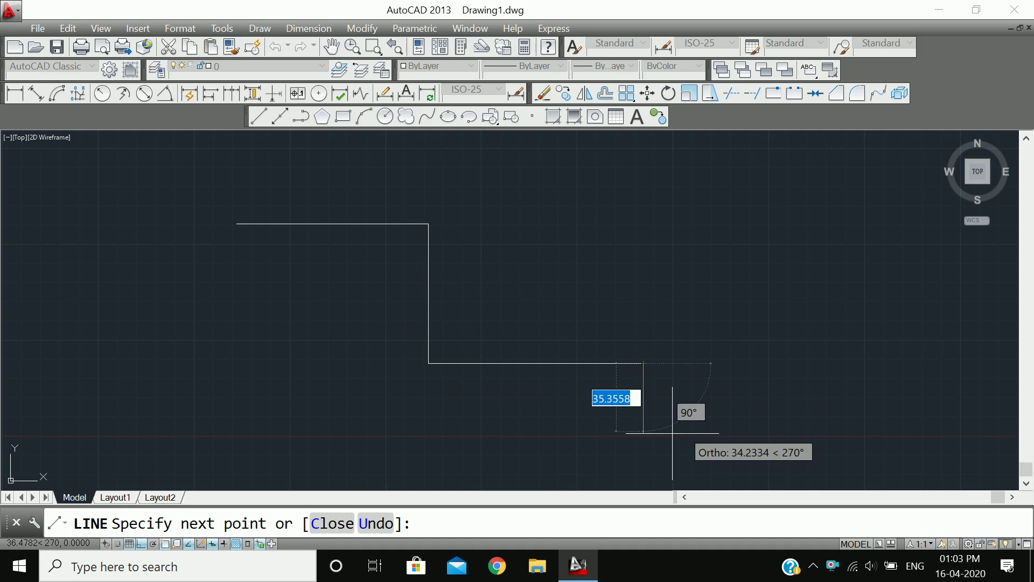
left_click(652, 441)
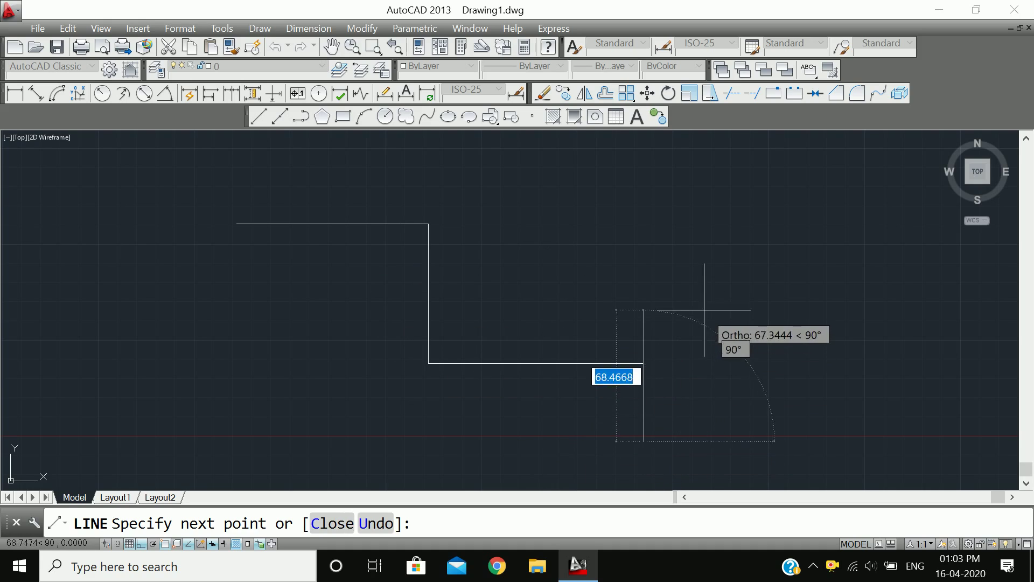
key("Escape")
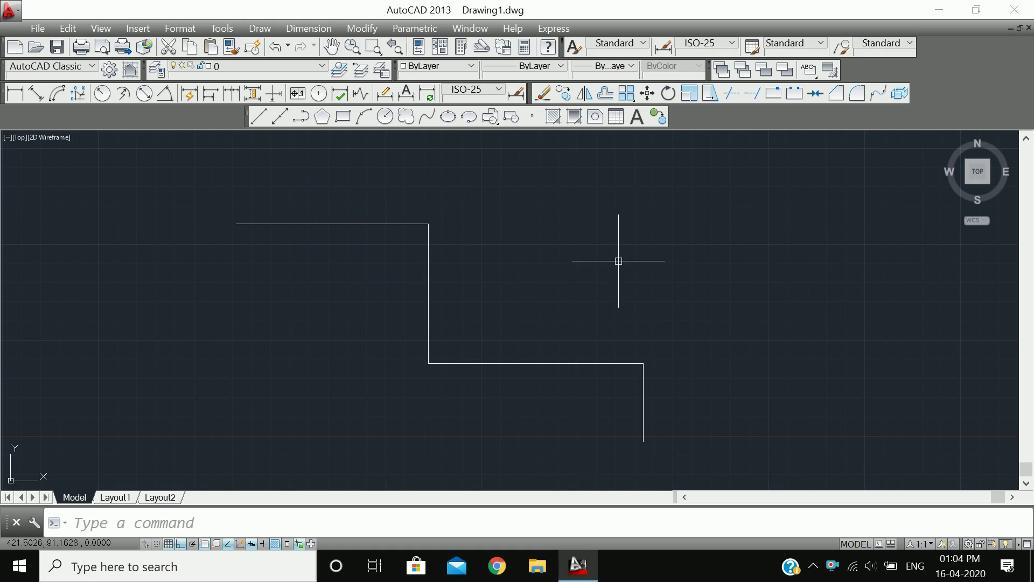
Draw a horizontal construction line with XLINE just above the stepped lines.
type("X")
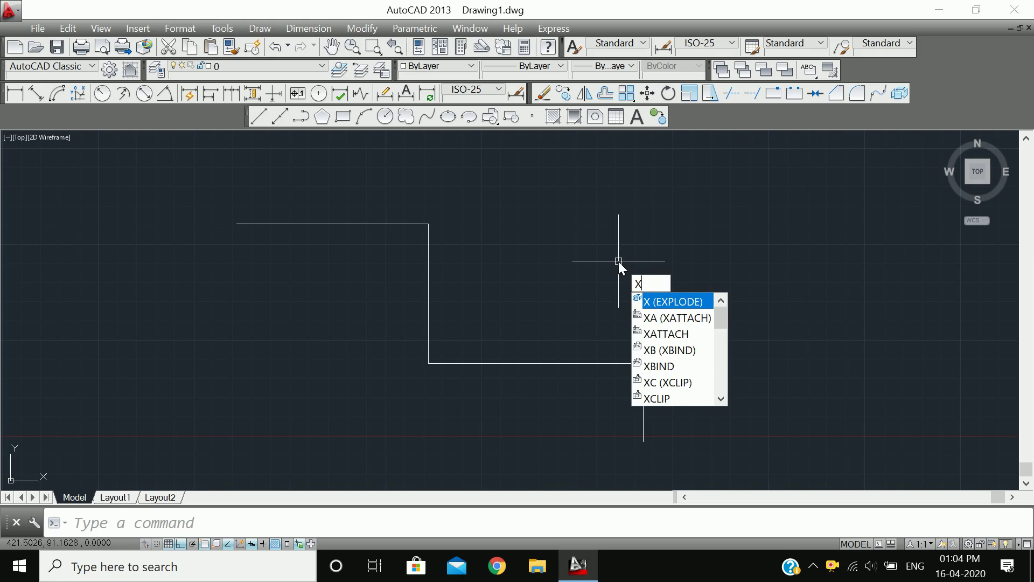
type("LINE")
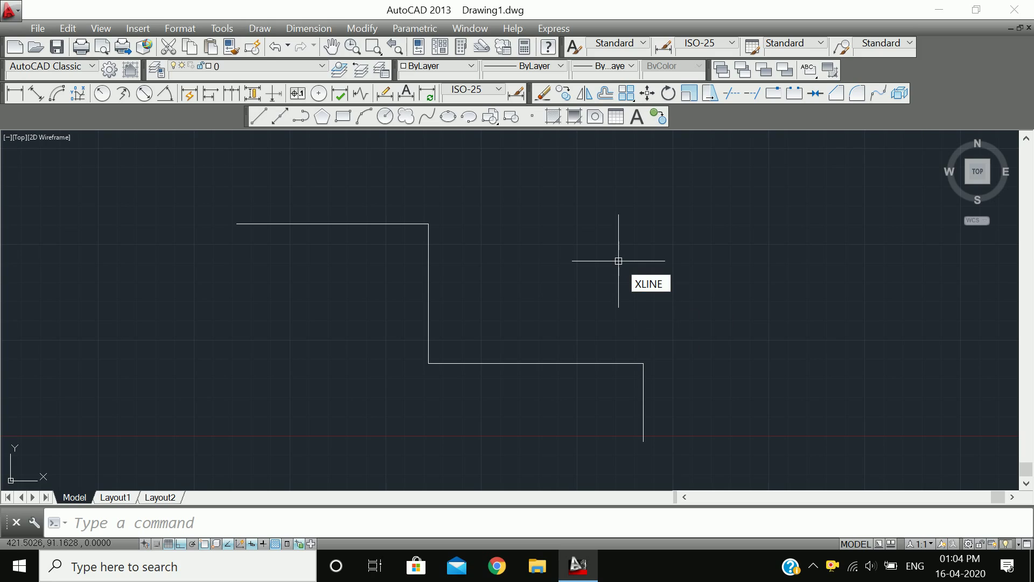
key("Return")
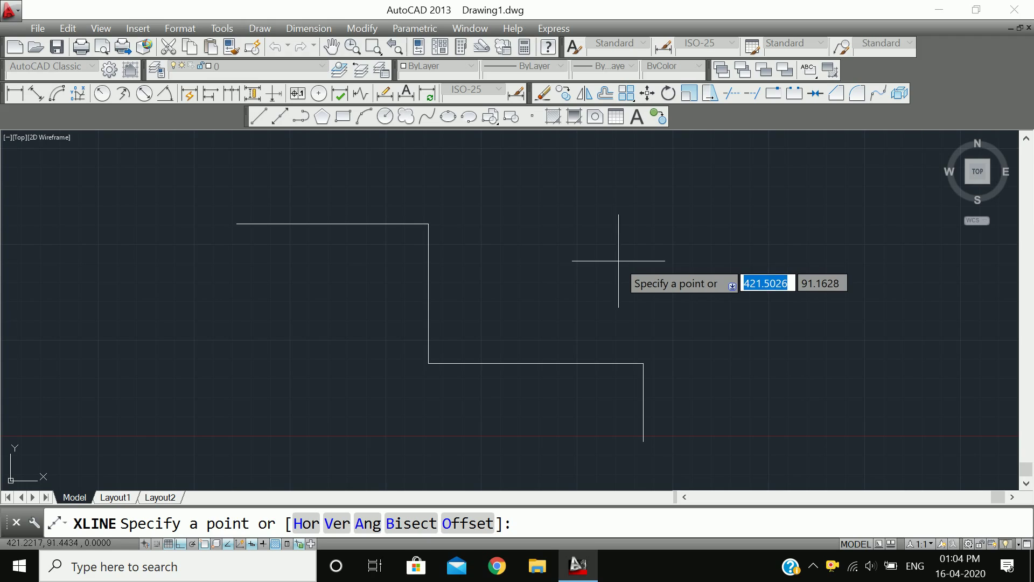
left_click(510, 201)
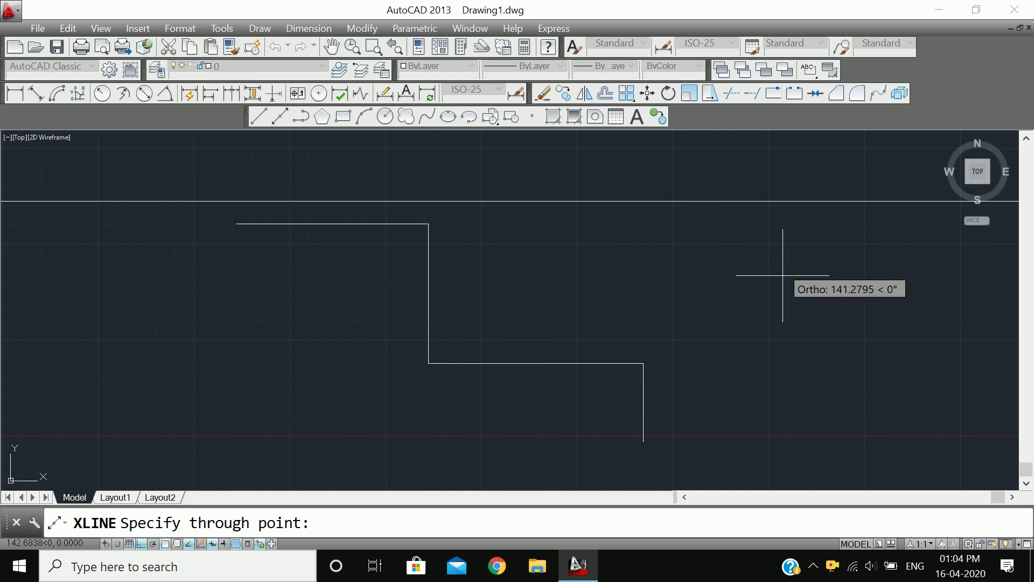
left_click(786, 327)
key("Return")
Draw a vertical construction line right of the stepped lines and a horizontal one through the same base point.
key("Return")
left_click(776, 253)
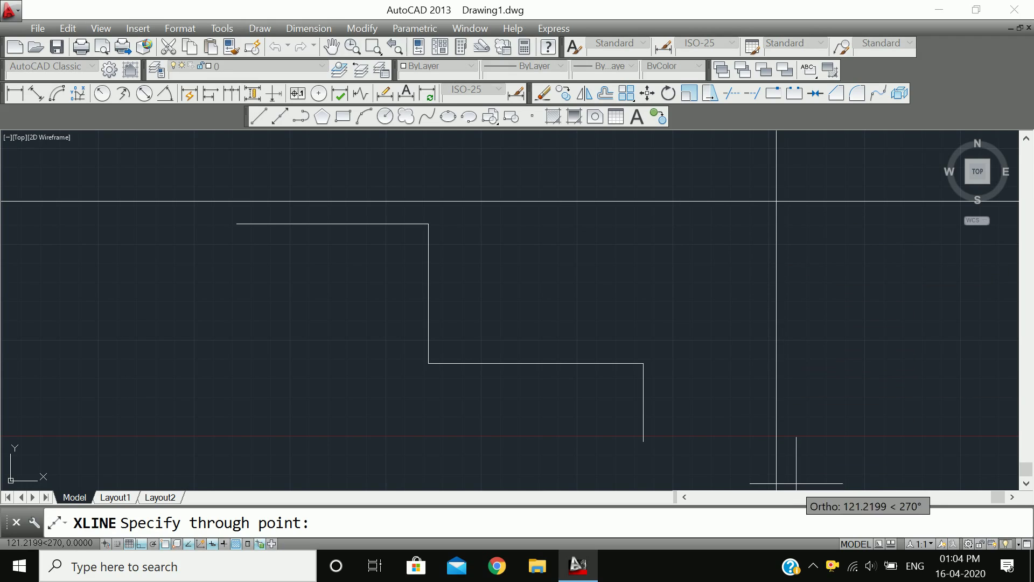
left_click(781, 474)
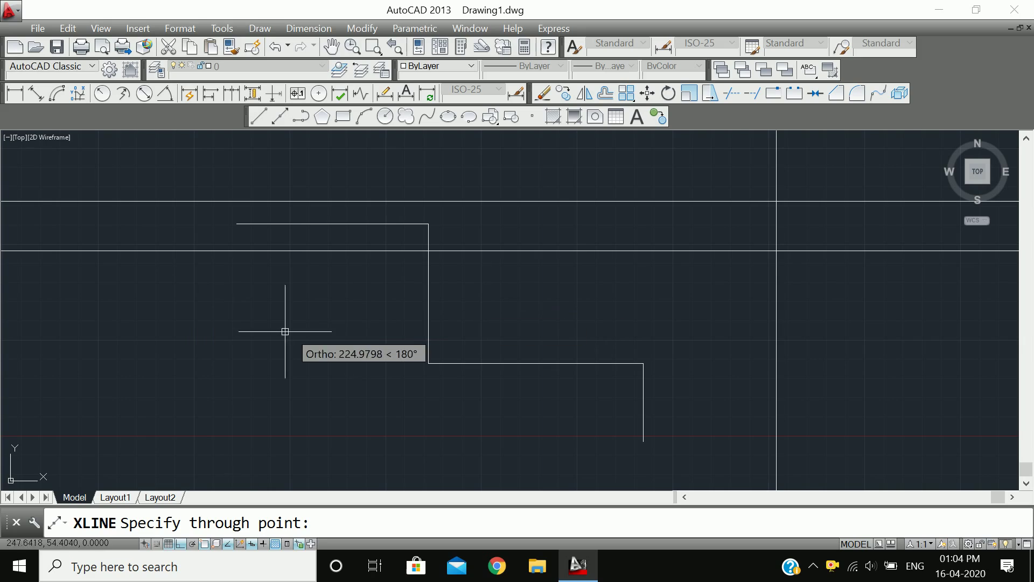
key("Return")
left_click(148, 298)
left_click(162, 280)
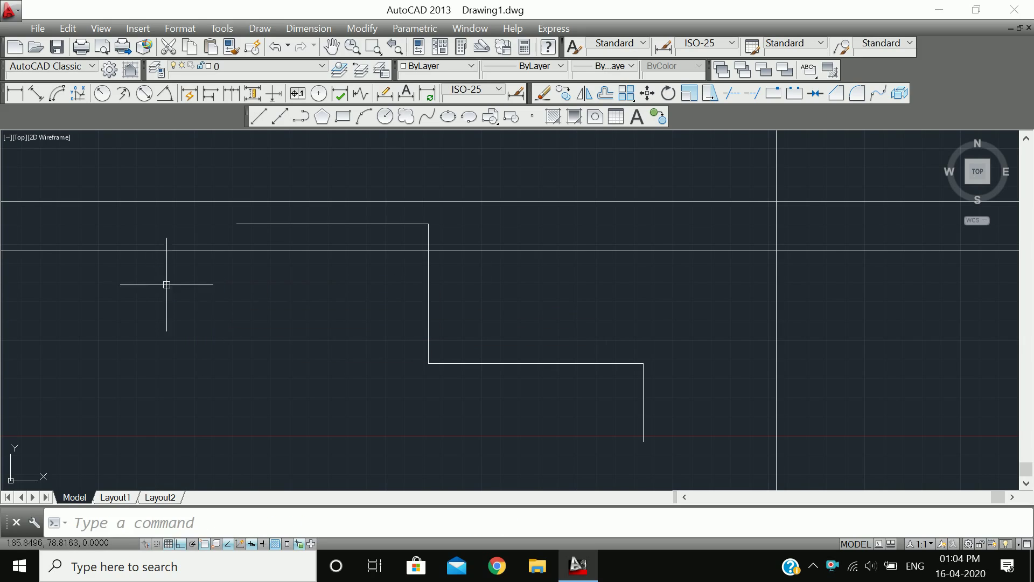
Draw vertical and horizontal construction lines crossing at a base point left of the stepped lines.
key("Return")
left_click(147, 272)
left_click(145, 377)
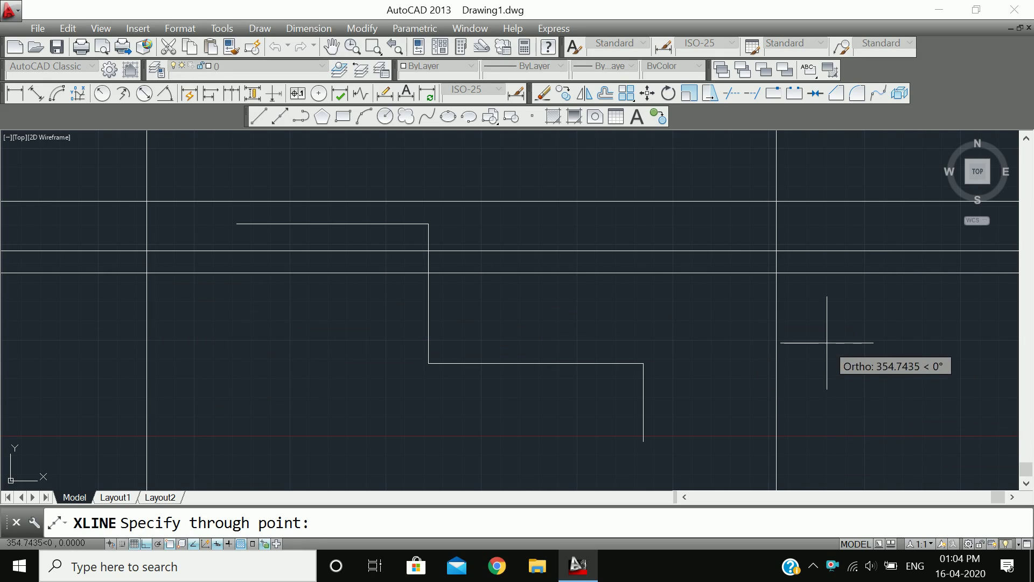
key("Escape")
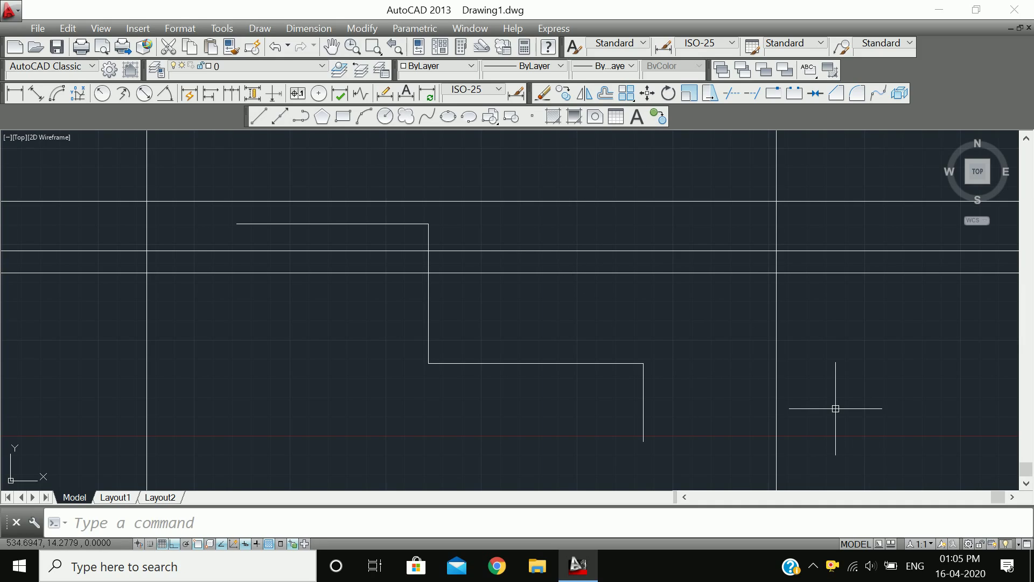
Select all the lines and construction lines with a crossing window and erase them.
left_click(883, 472)
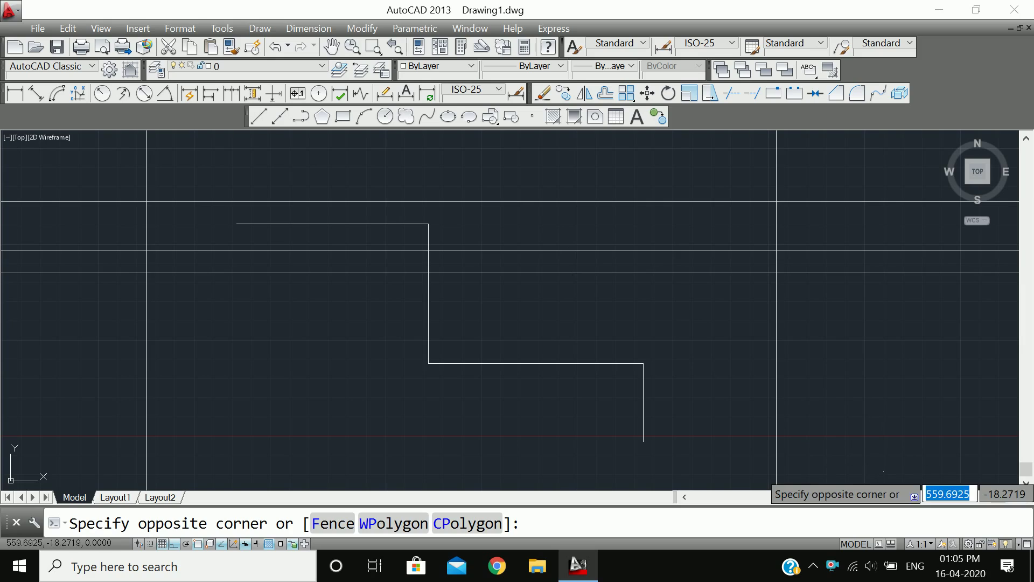
left_click(869, 447)
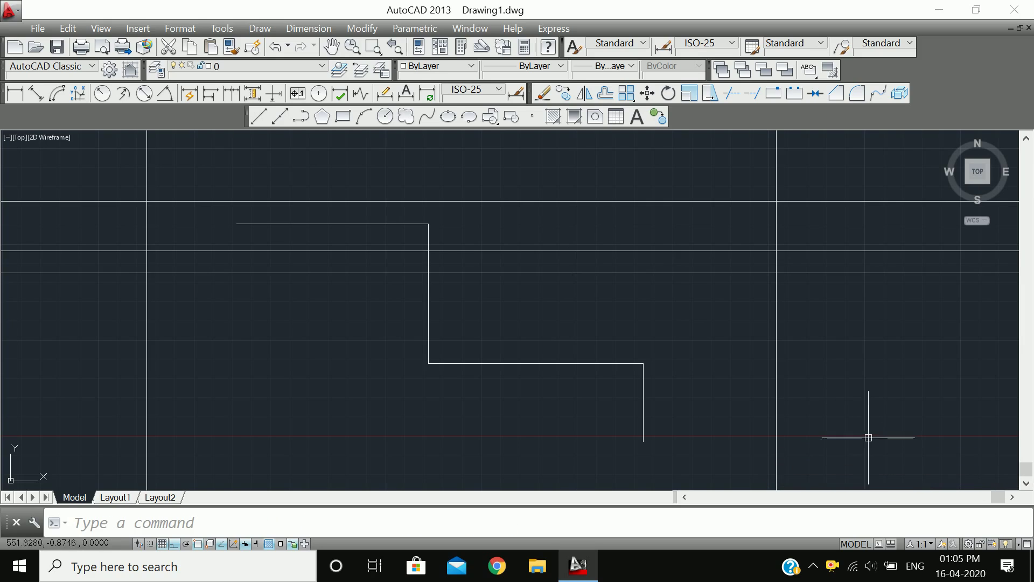
left_click(868, 467)
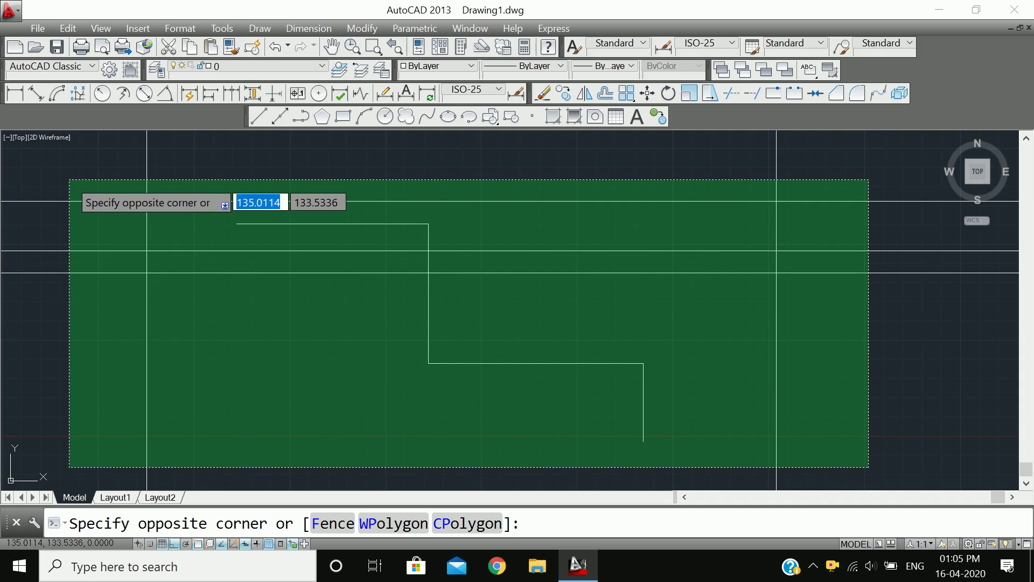
left_click(80, 169)
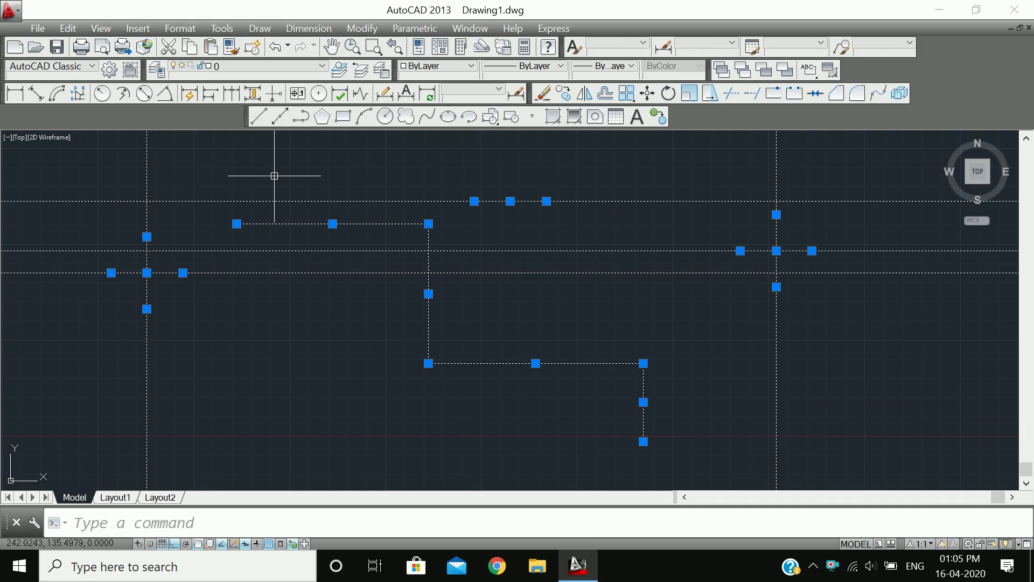
type("e")
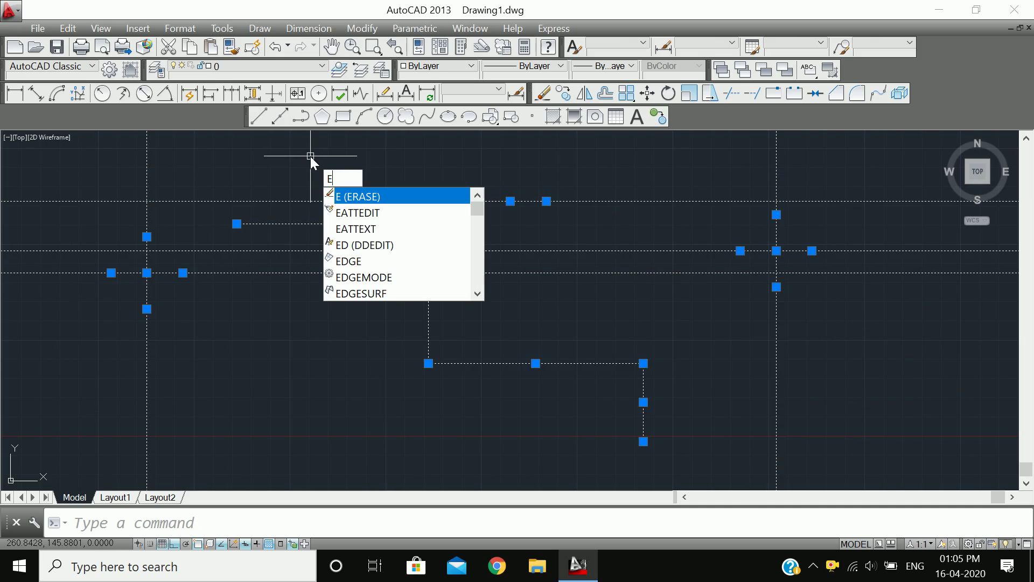
key("Return")
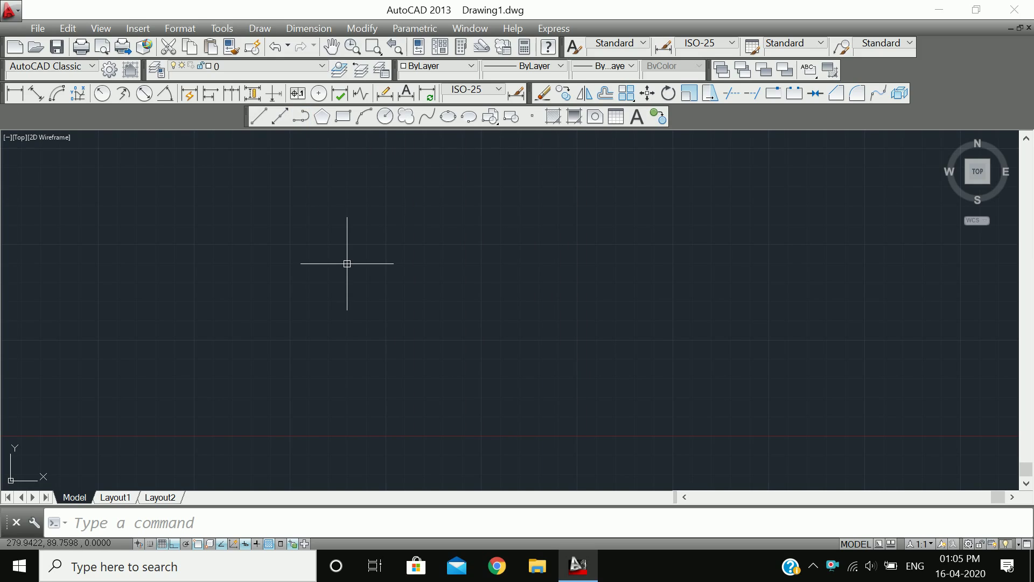
Draw a closed four-sided, roughly rectangular polyline with PLINE in the middle of the empty drawing, ending at its start point.
type("P")
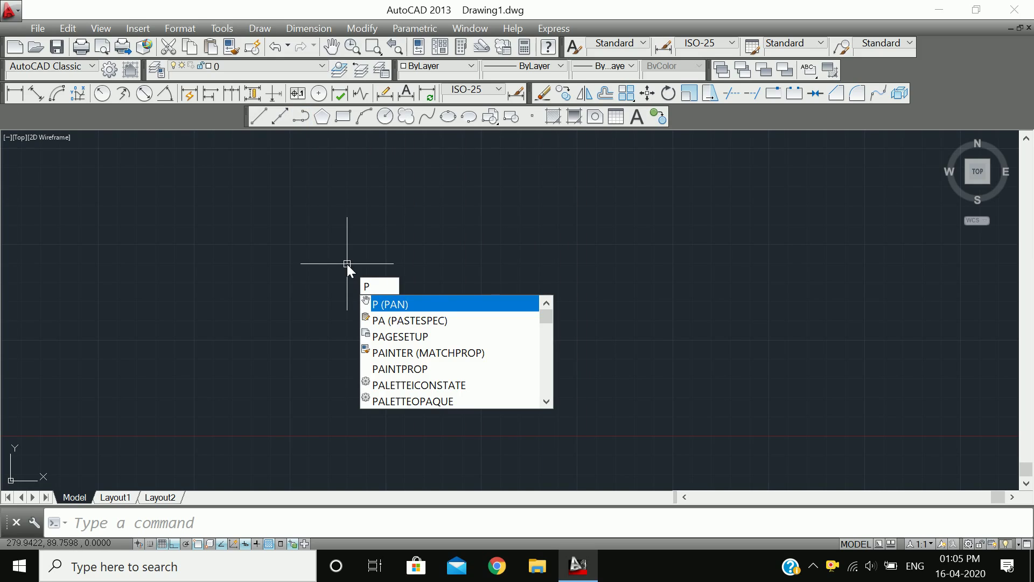
type("L")
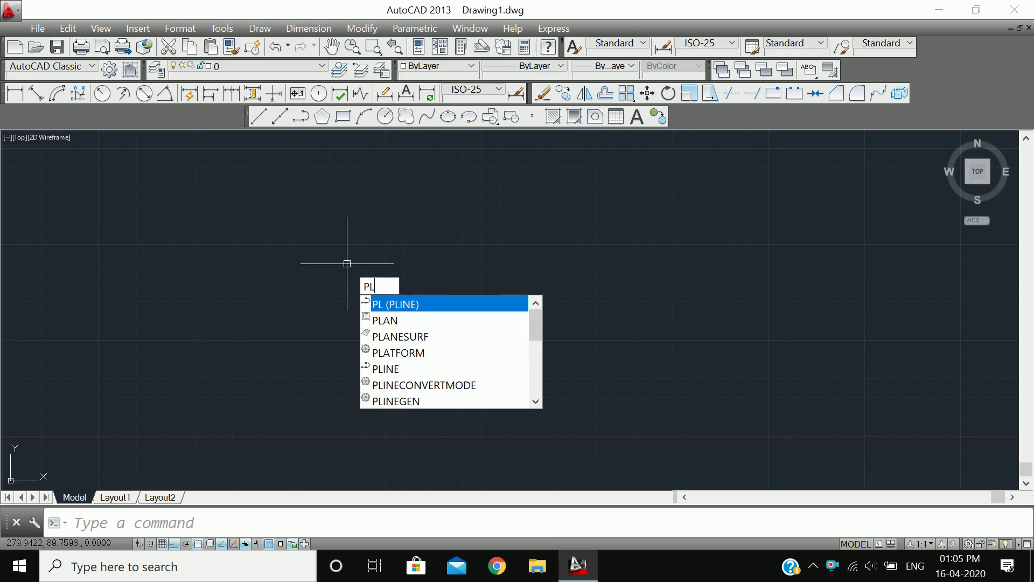
key("Return")
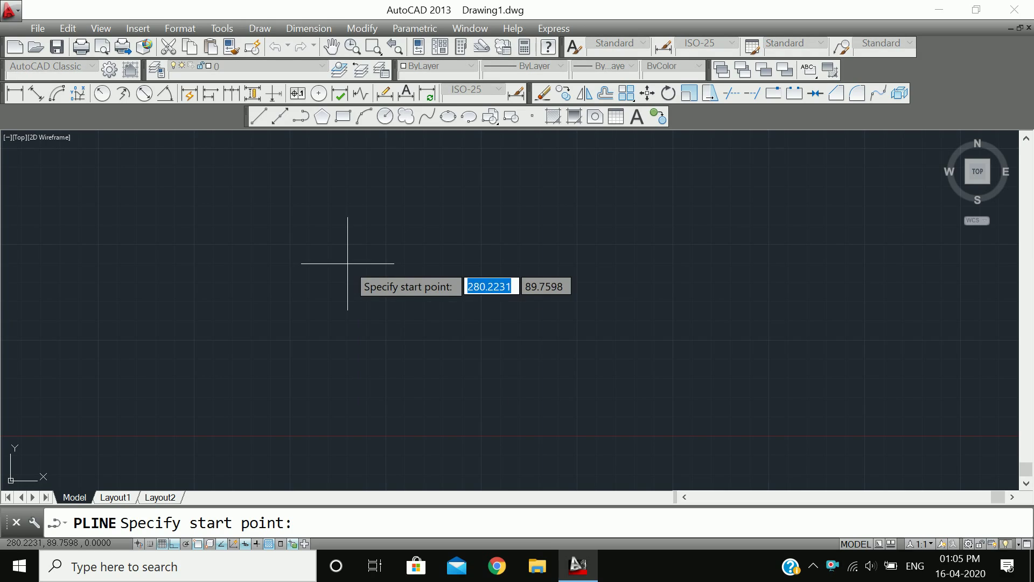
left_click(305, 346)
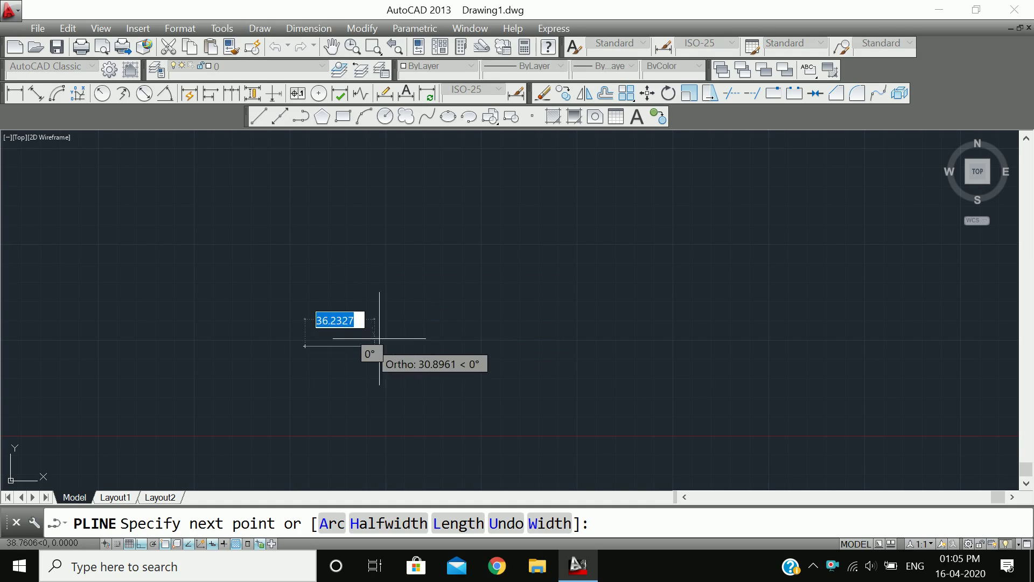
left_click(612, 346)
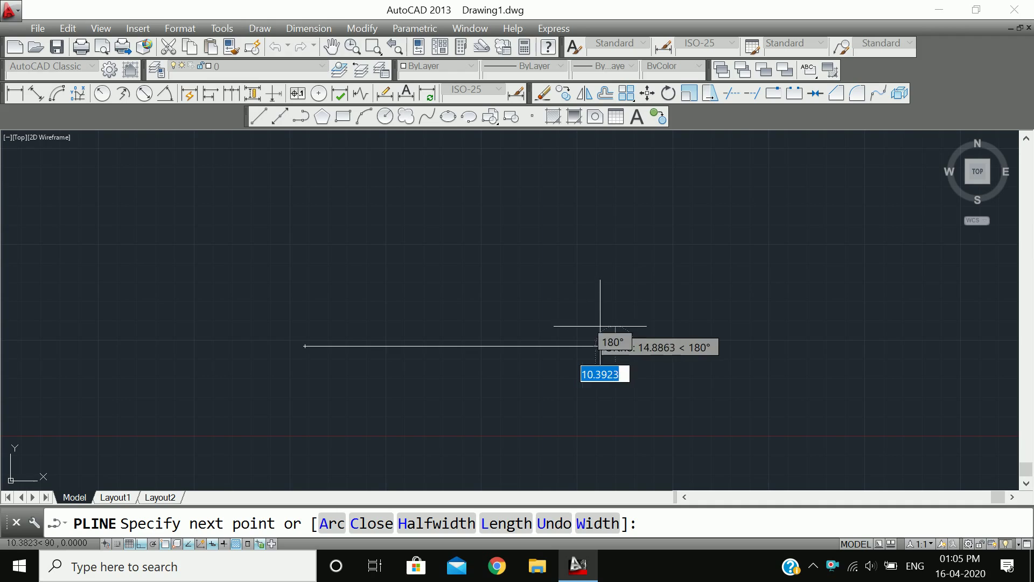
left_click(620, 206)
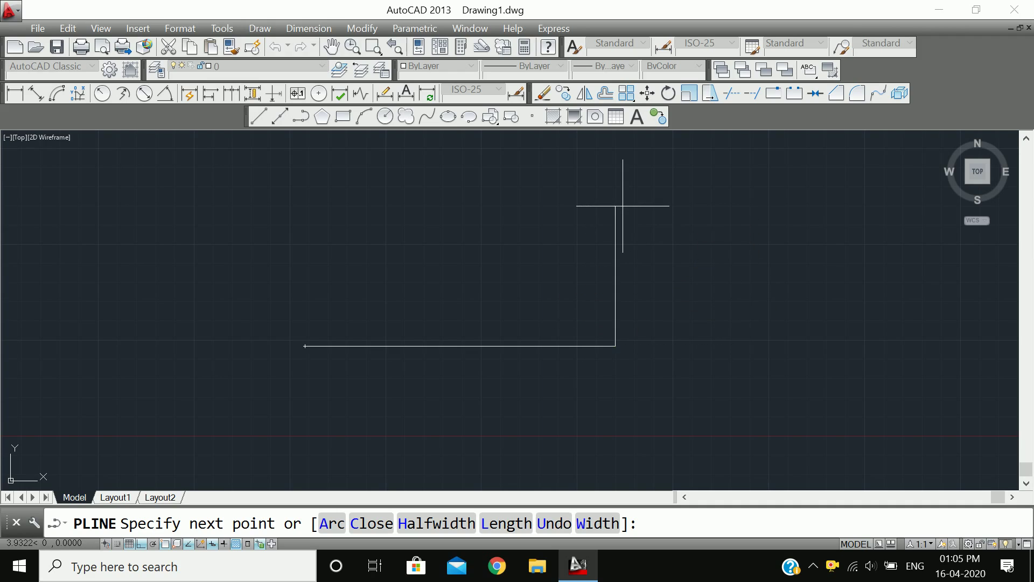
left_click(309, 208)
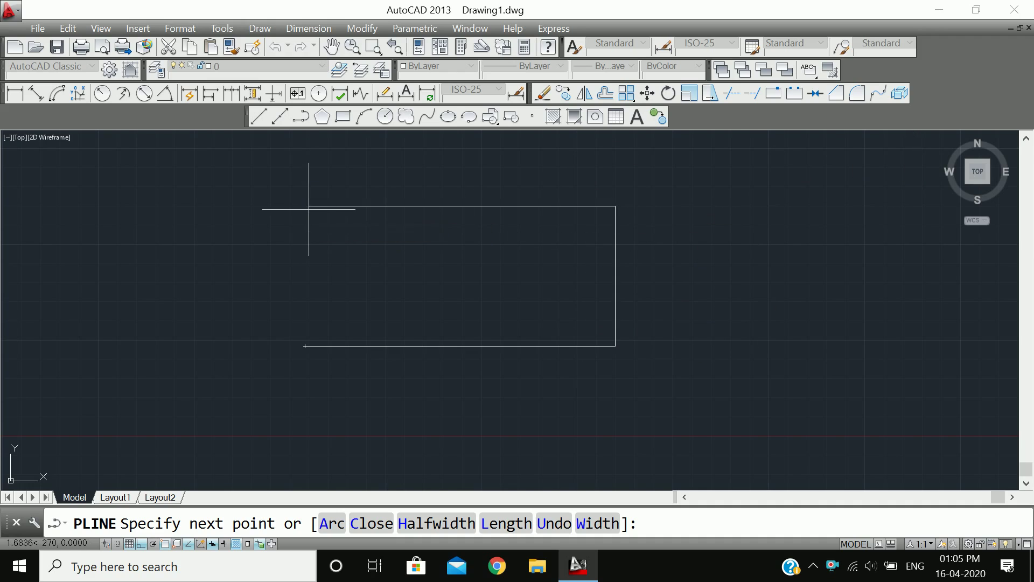
left_click(305, 346)
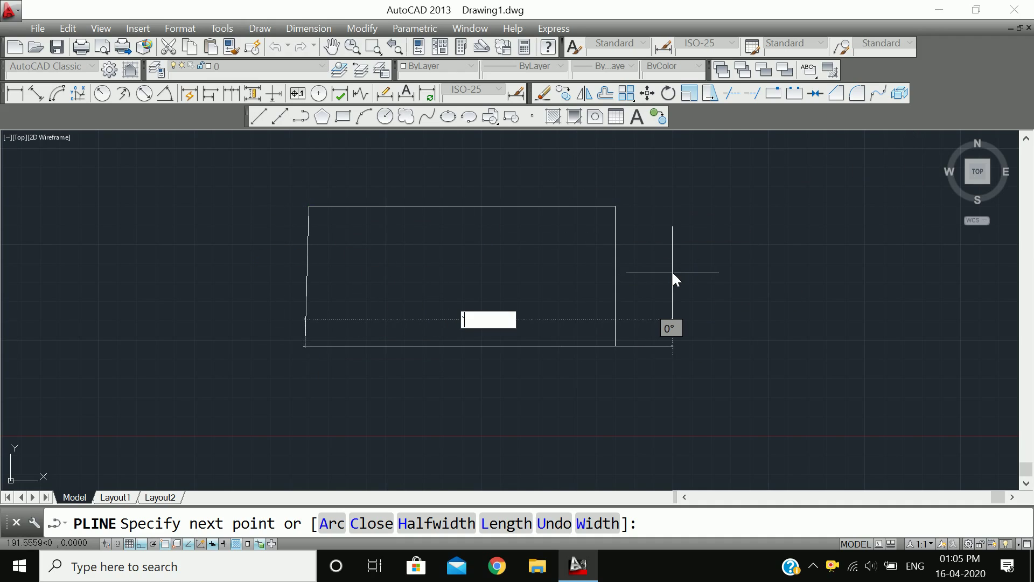
key("Return")
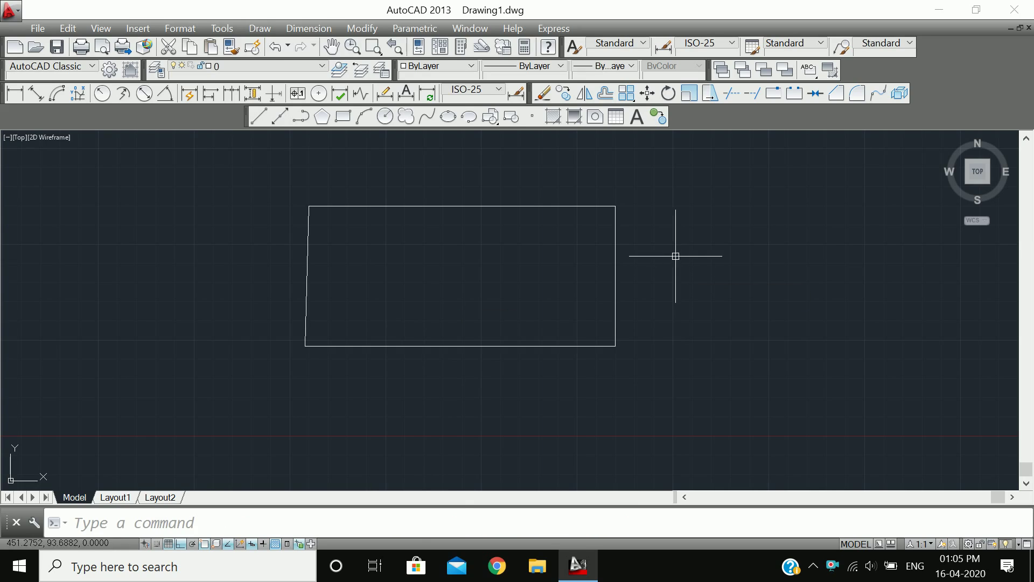
Draw a single horizontal line with the Line command to the right of the rectangular polyline, level with its lower edge.
middle_click_drag(685, 311, 479, 321)
type("l")
key("Return")
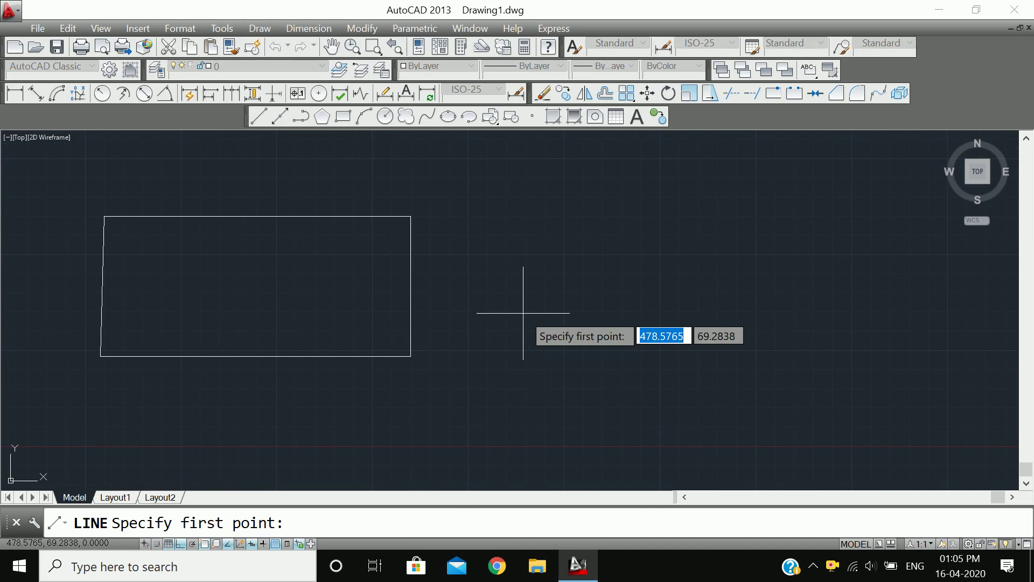
left_click(564, 363)
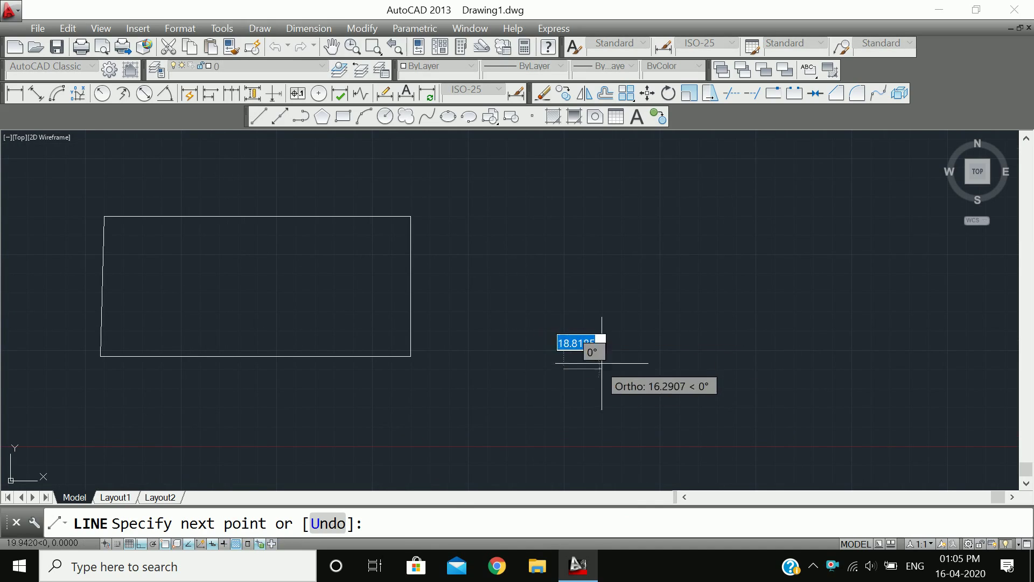
left_click(762, 370)
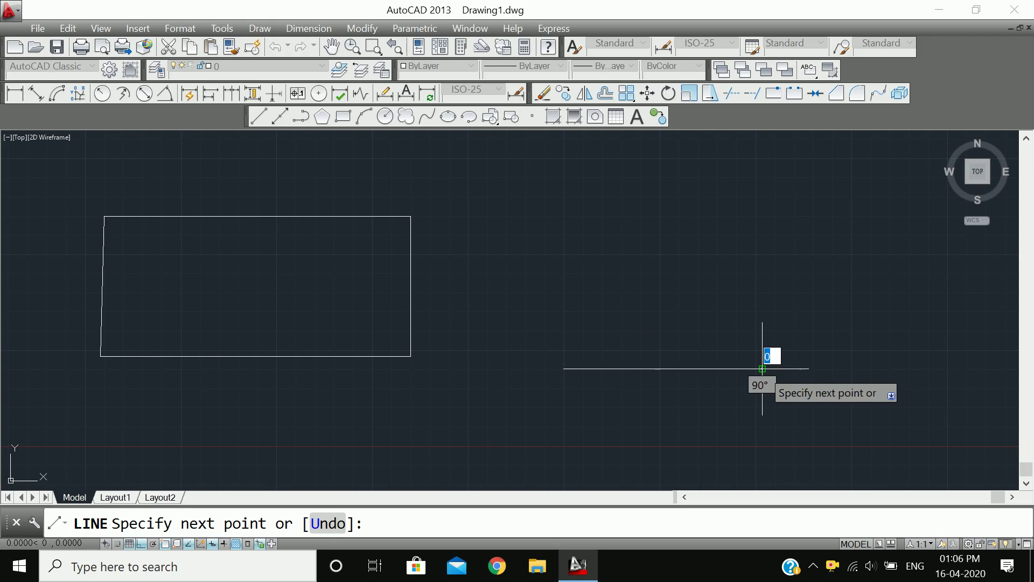
key("Escape")
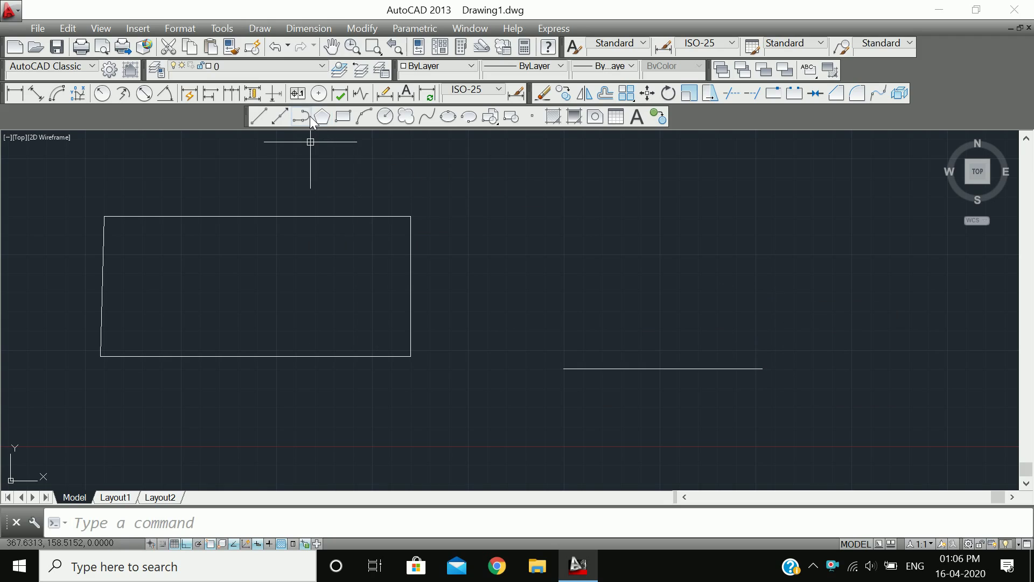
Start a polyline above the single line with a horizontal segment running right, followed by a semicircular arc curving upward.
left_click(308, 117)
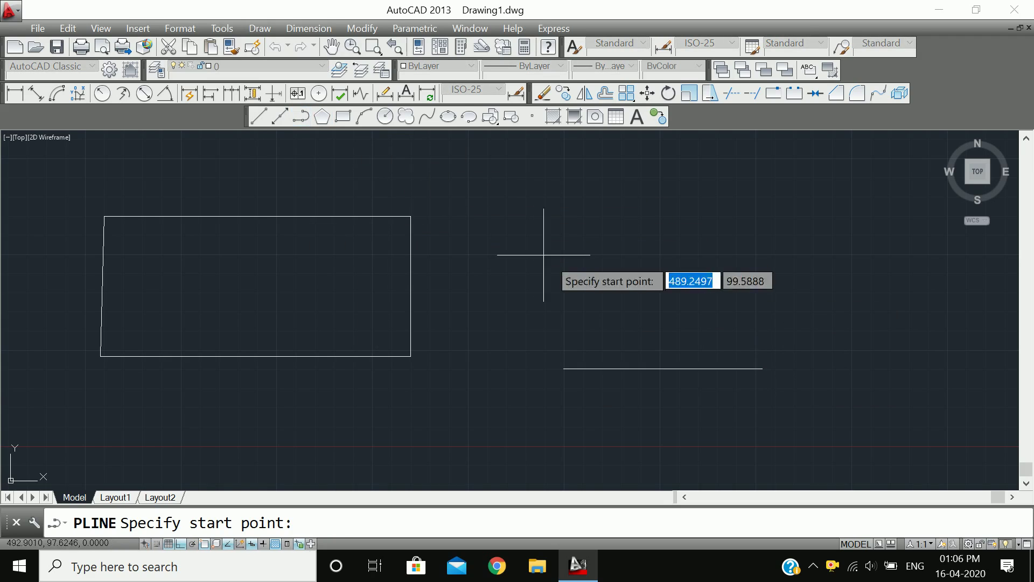
left_click(560, 303)
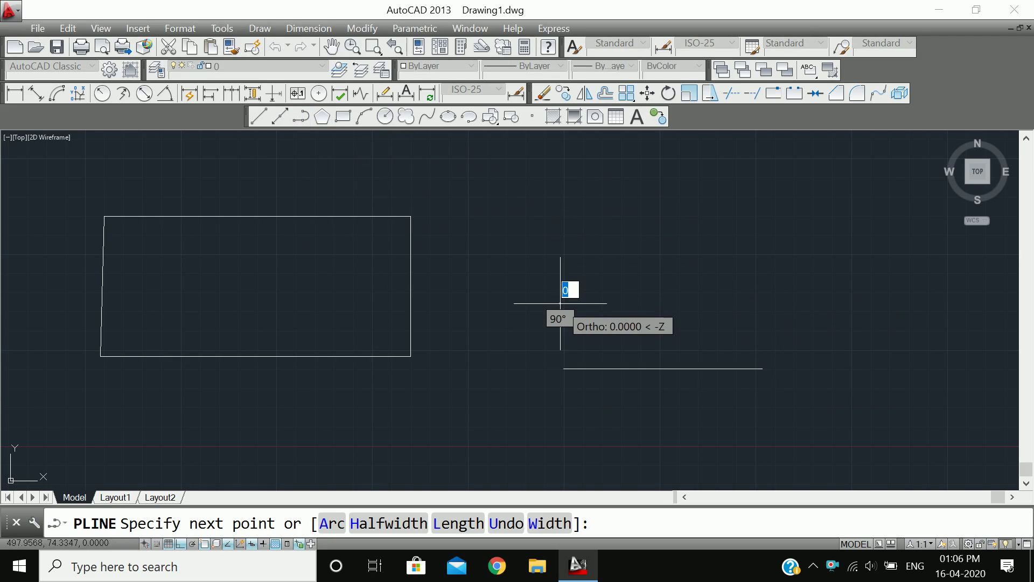
left_click(792, 282)
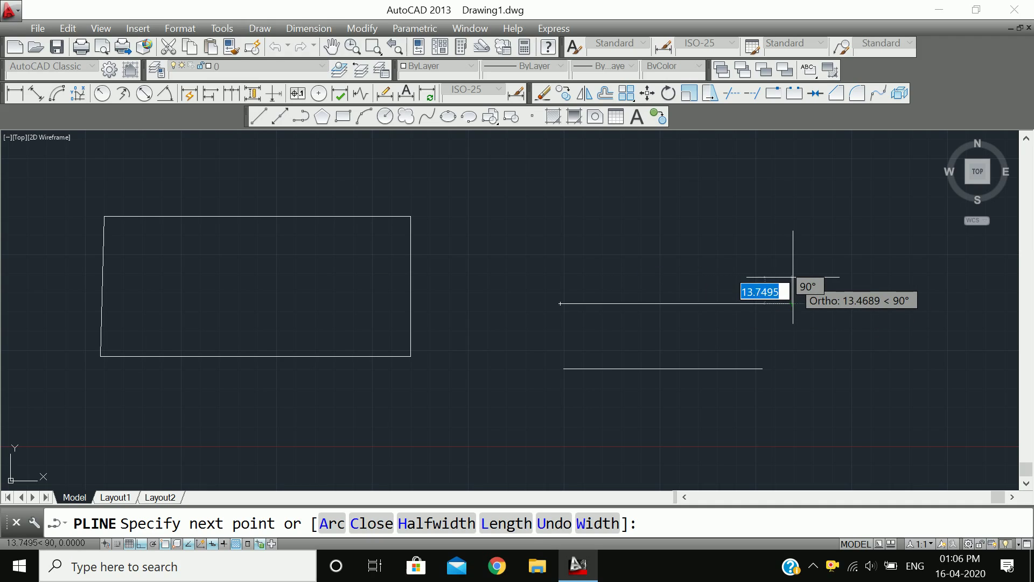
left_click(333, 523)
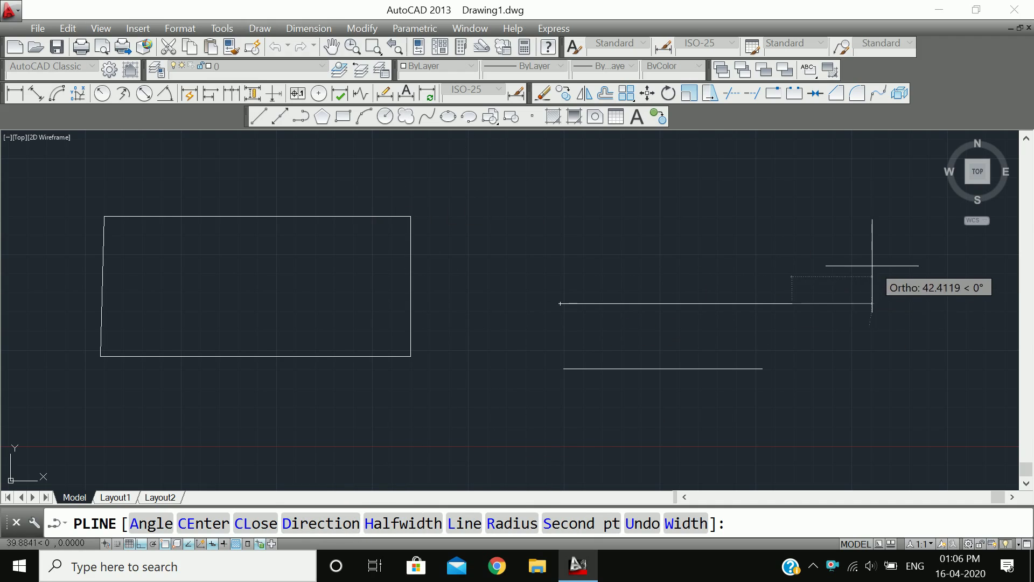
left_click(792, 184)
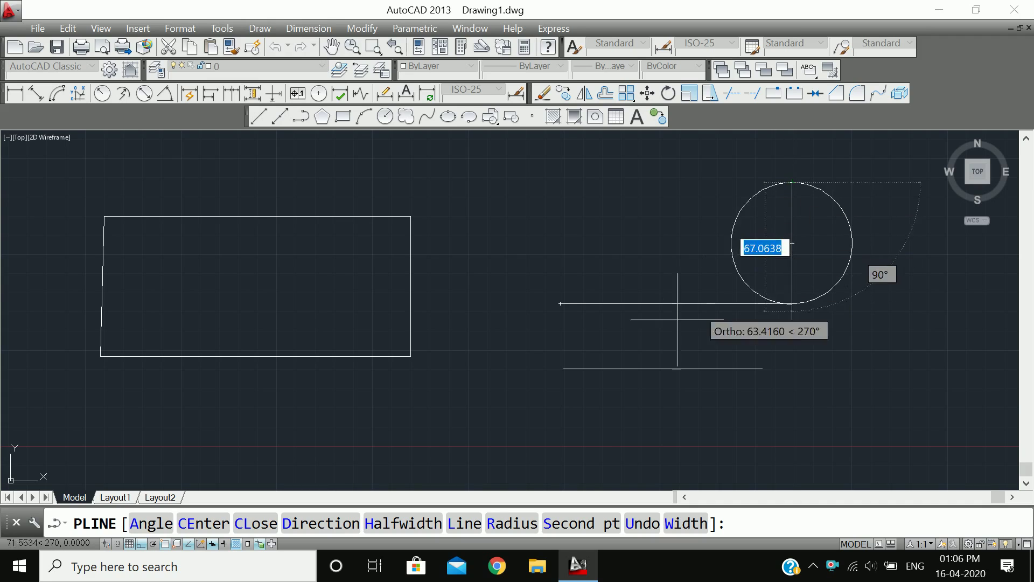
Complete the slot-shaped polyline with a straight upper segment running left and a semicircular arc back to the start point.
left_click(466, 523)
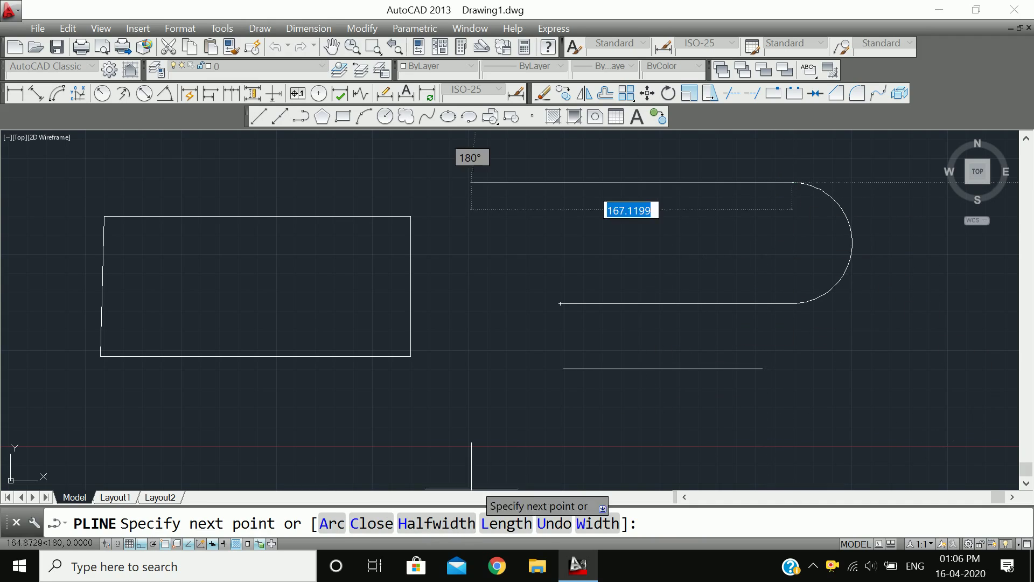
left_click(561, 303)
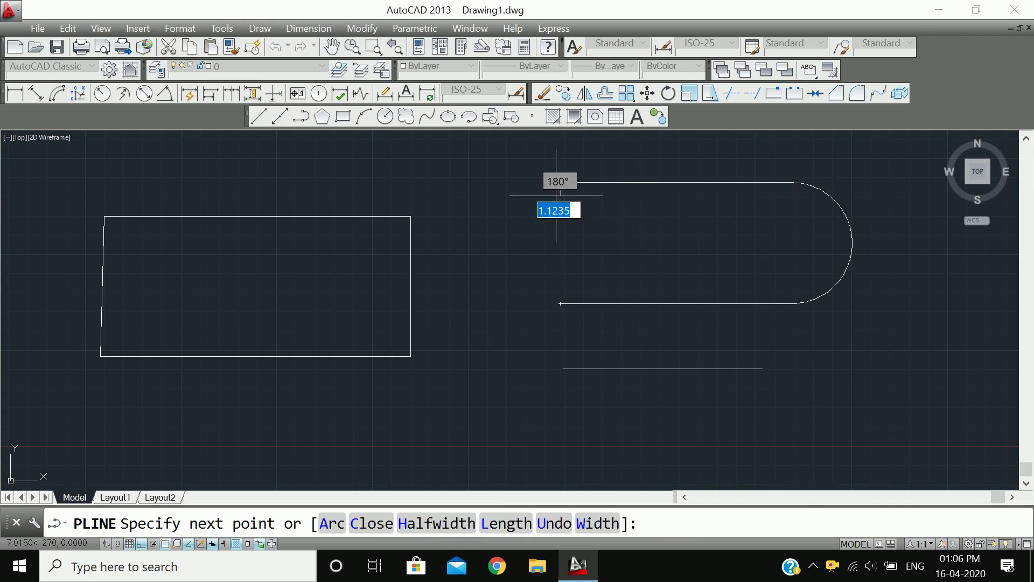
left_click(331, 523)
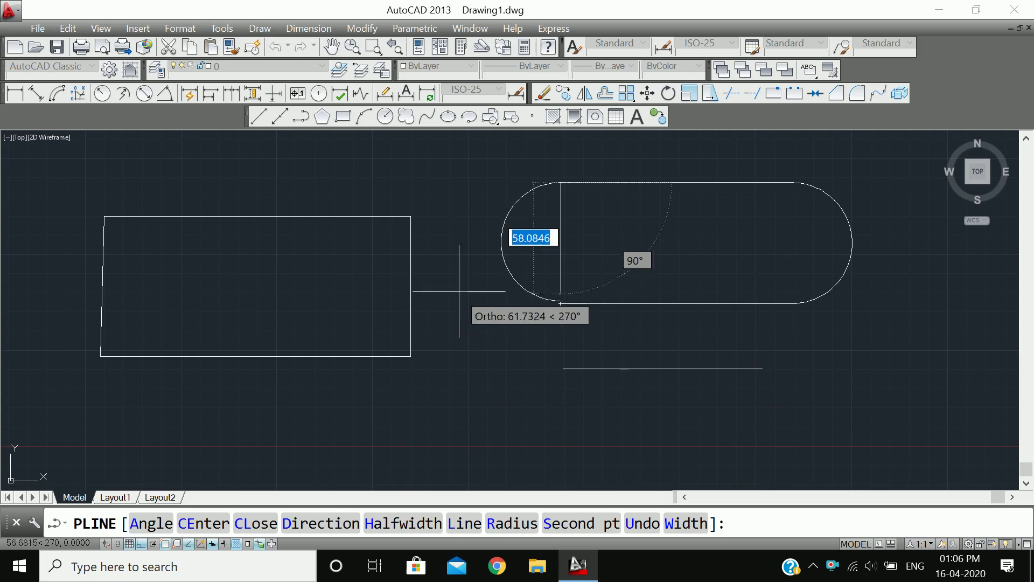
left_click(561, 303)
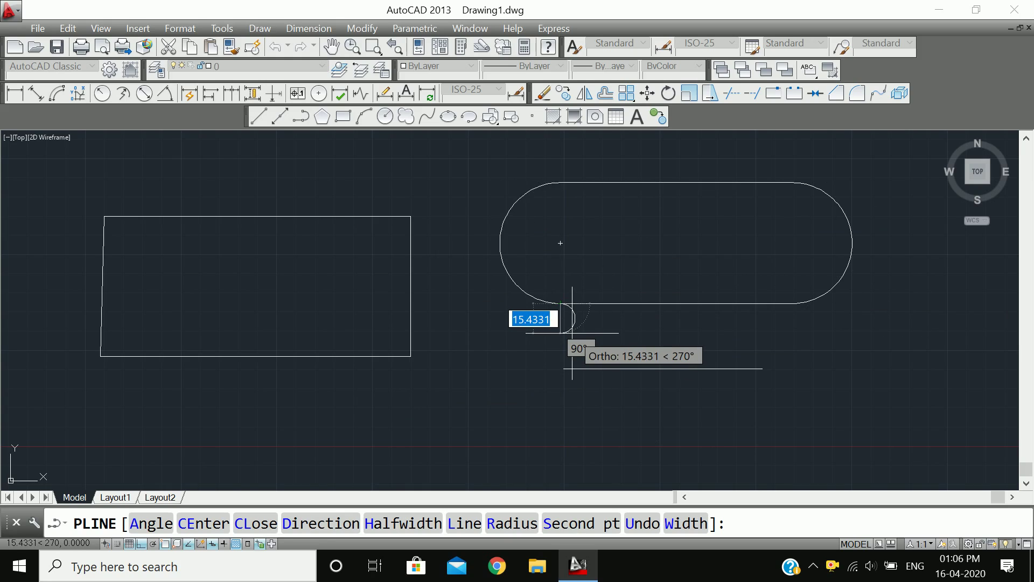
key("Escape")
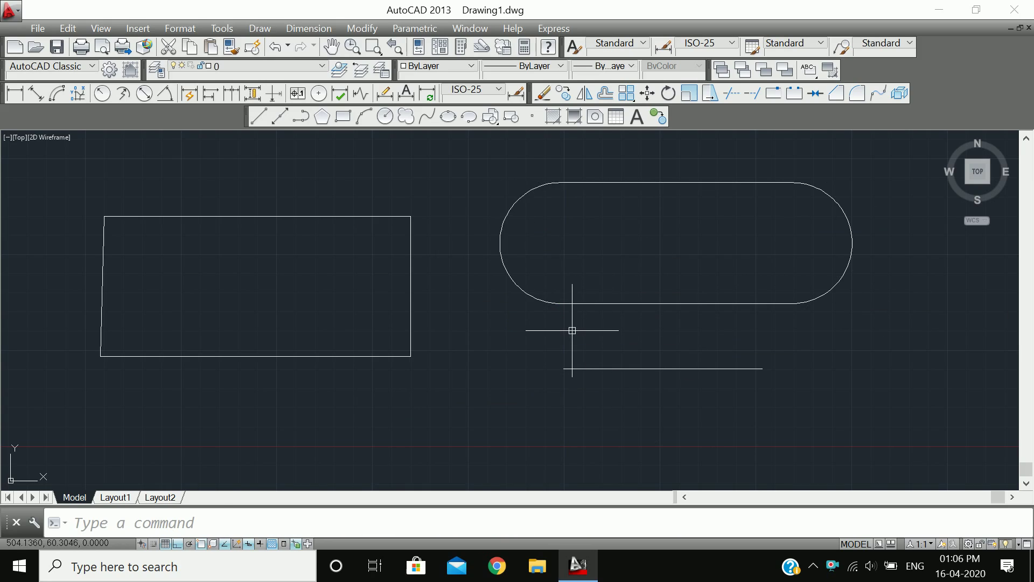
Select the slot-shaped polyline, the rectangular polyline and the single line with crossing windows and erase them.
left_click(911, 306)
left_click(742, 278)
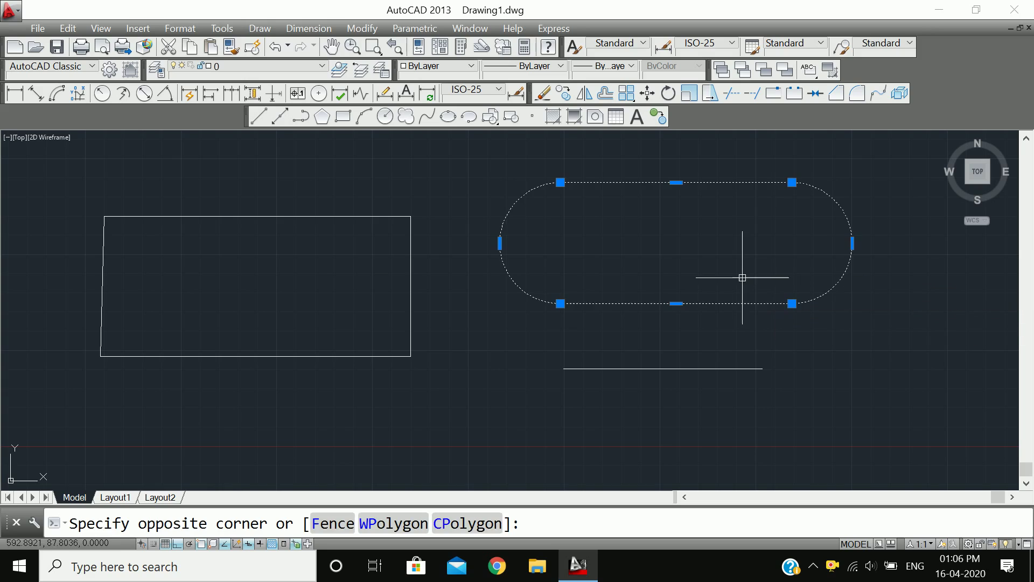
left_click(411, 410)
left_click(364, 334)
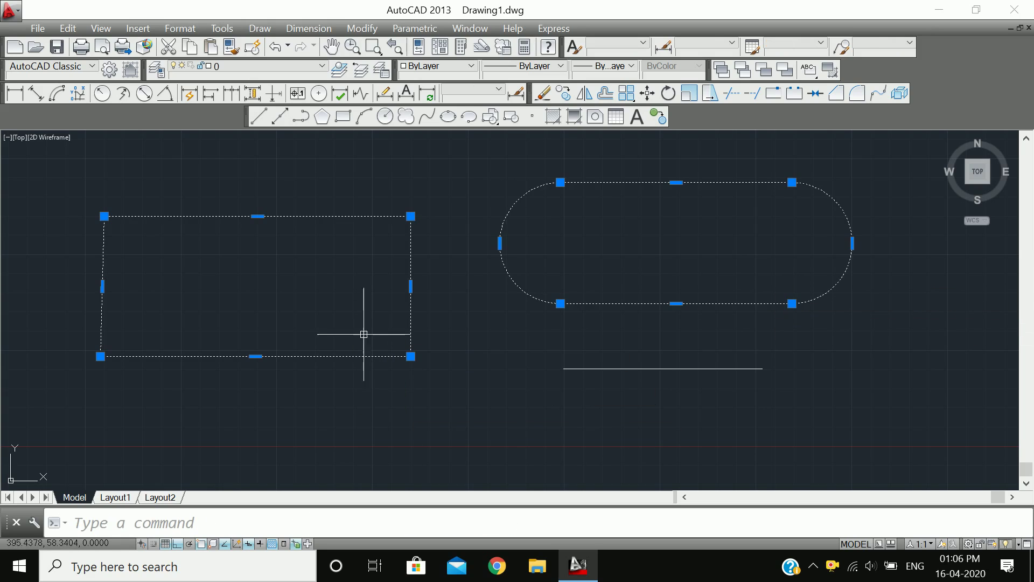
left_click(878, 409)
left_click(723, 277)
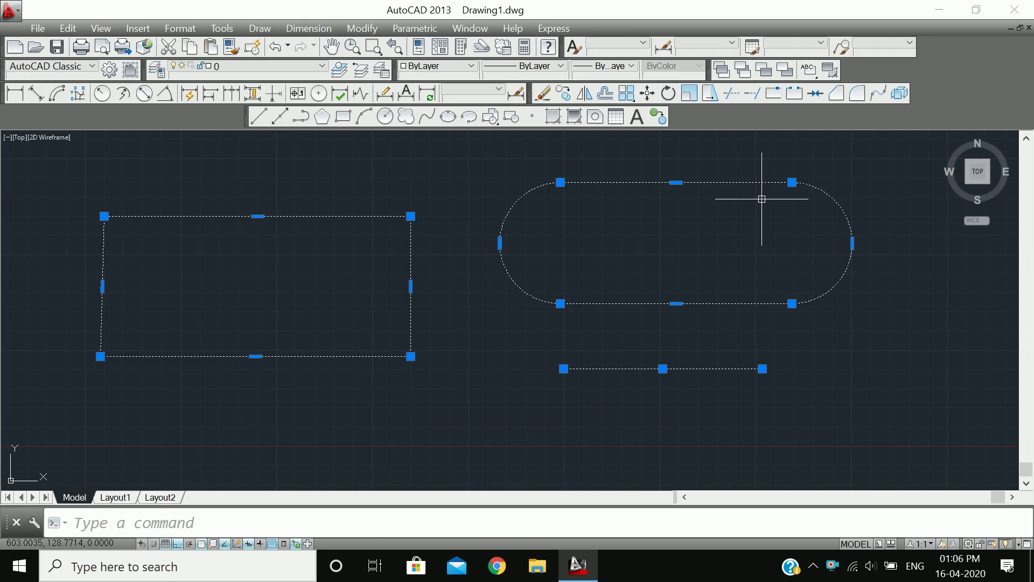
type("e")
key("Return")
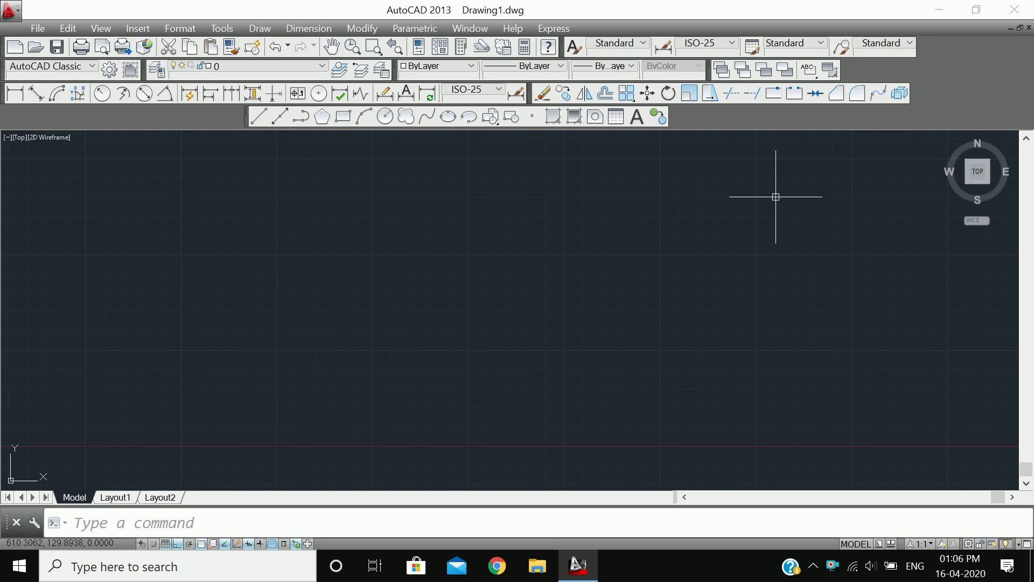
Draw an 8-sided polygon inscribed in a circle of radius about 52 near the middle of the drawing area.
left_click(326, 125)
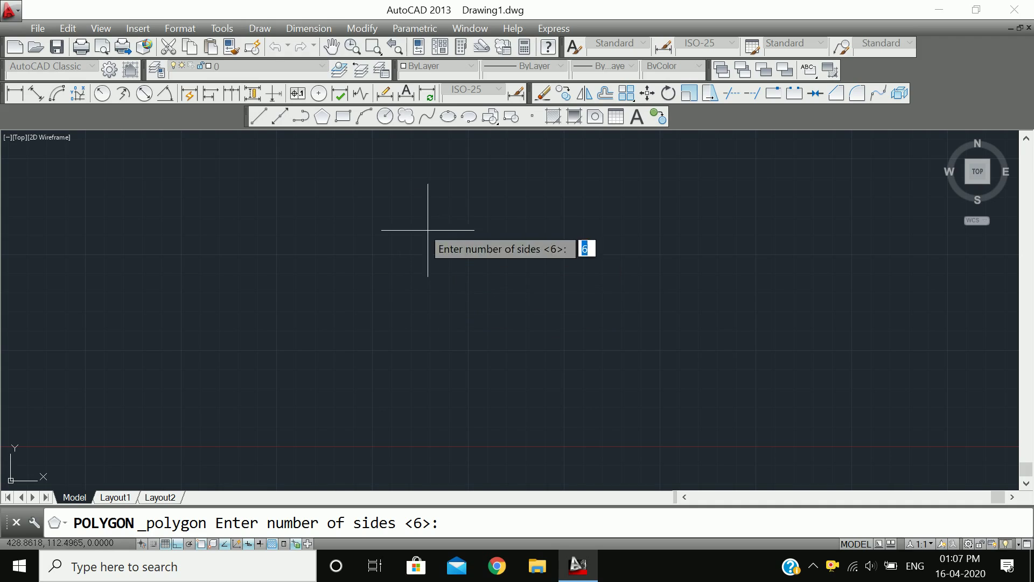
key("Escape")
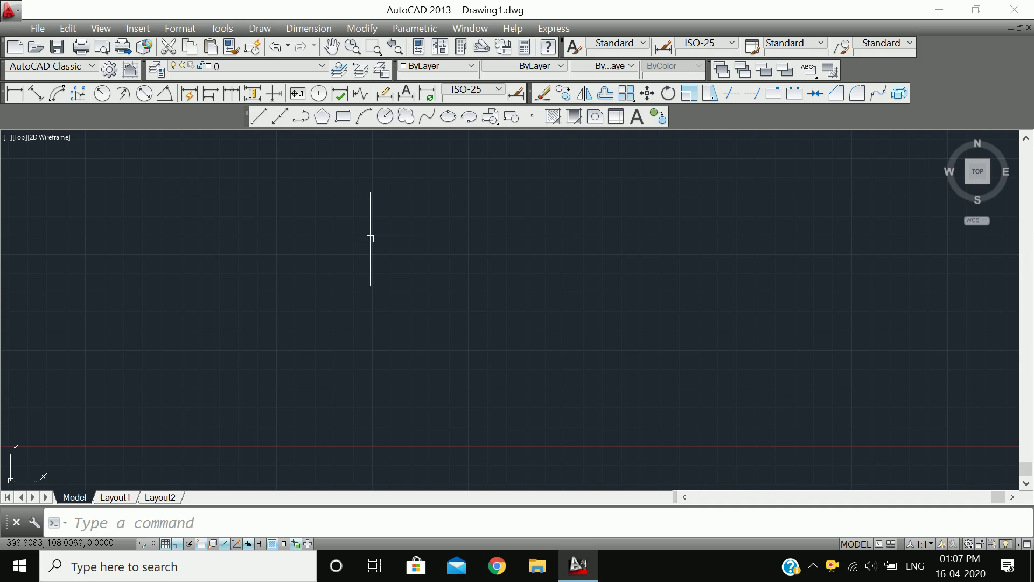
type("POI")
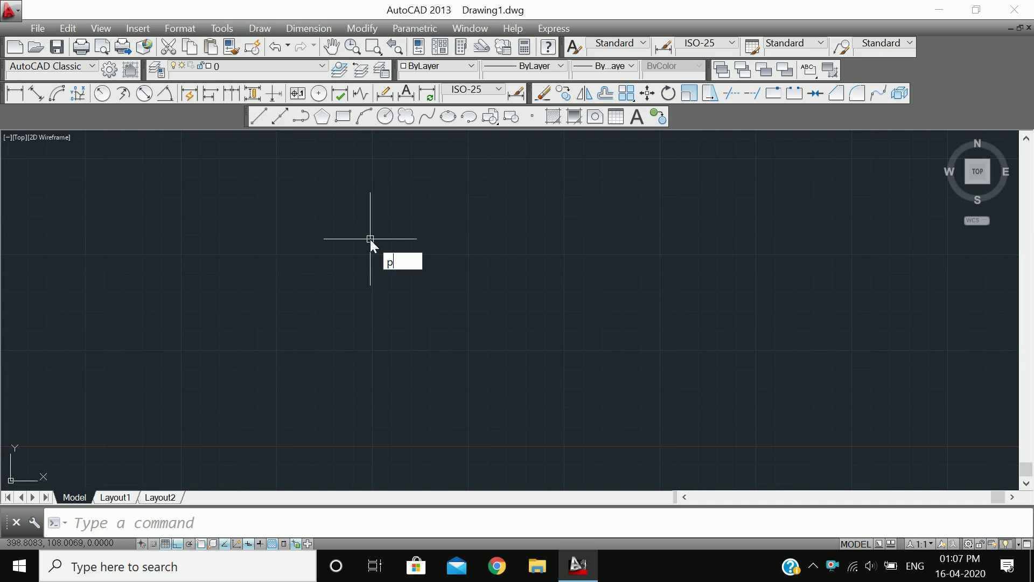
type("L")
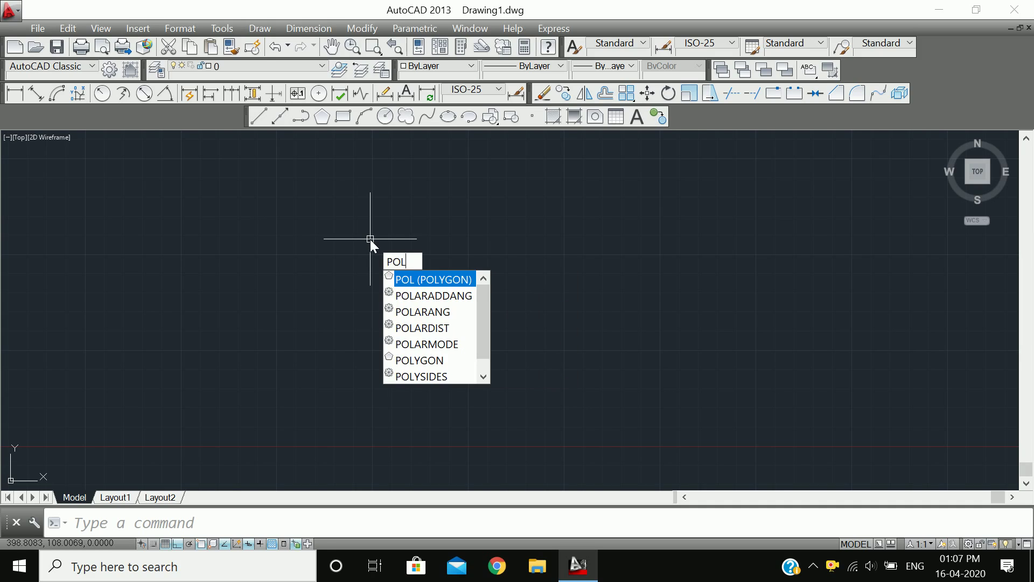
key("Return")
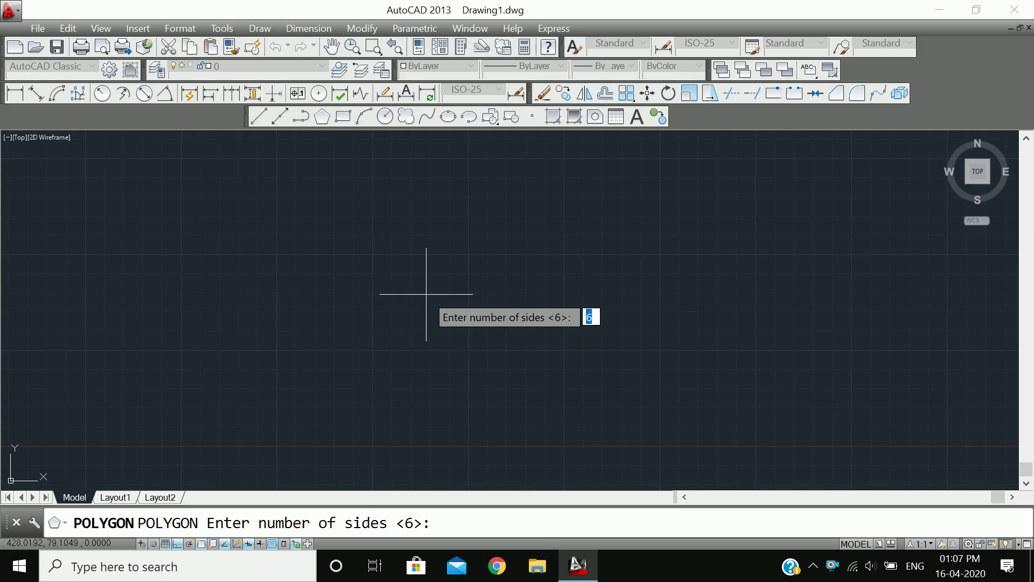
type("8")
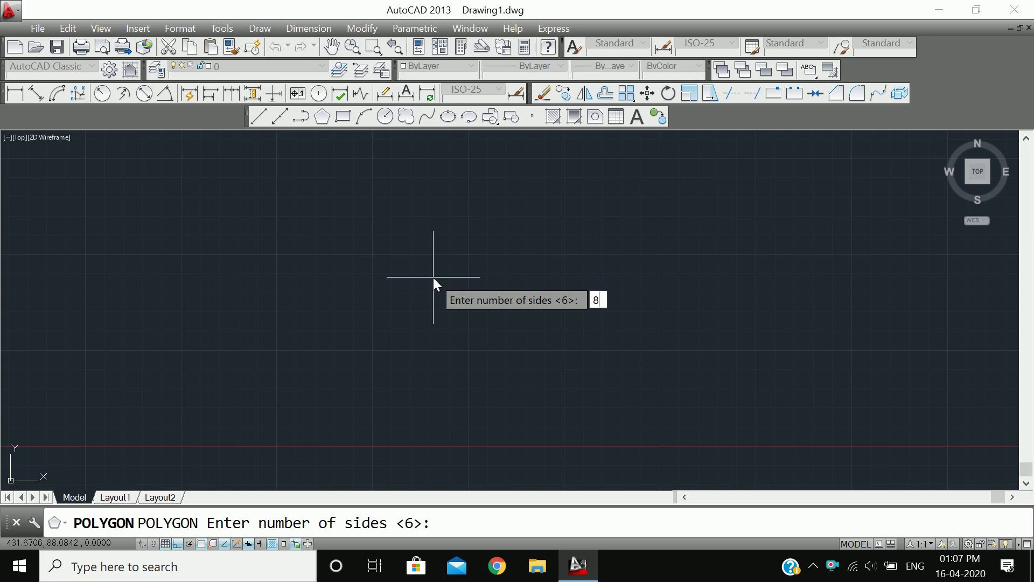
key("Return")
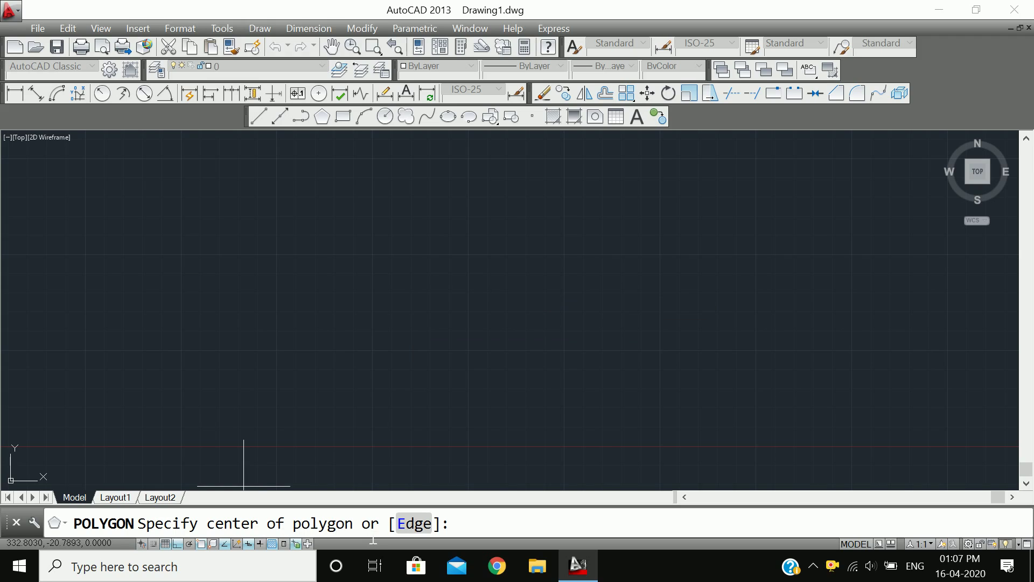
left_click(475, 308)
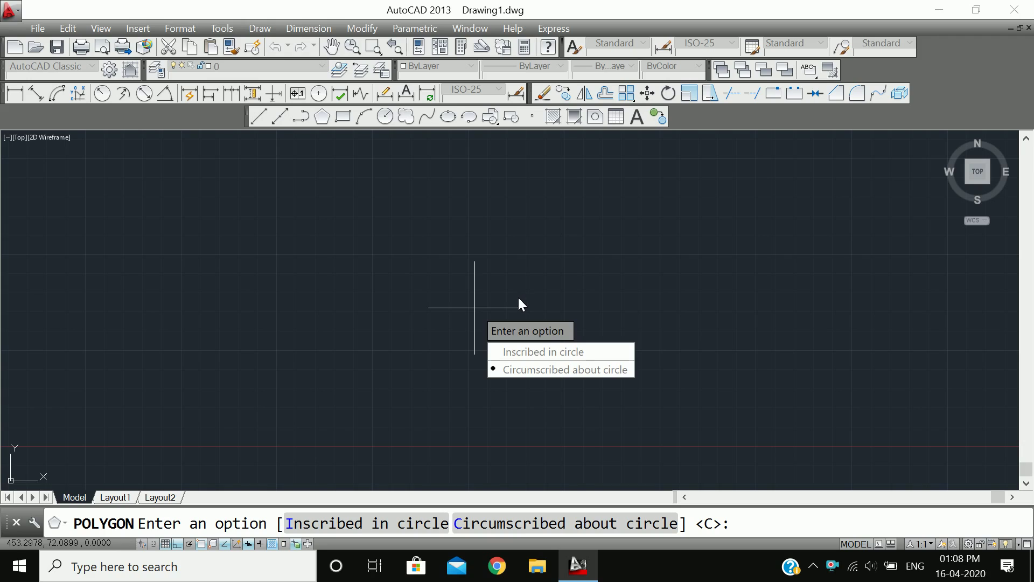
left_click(566, 352)
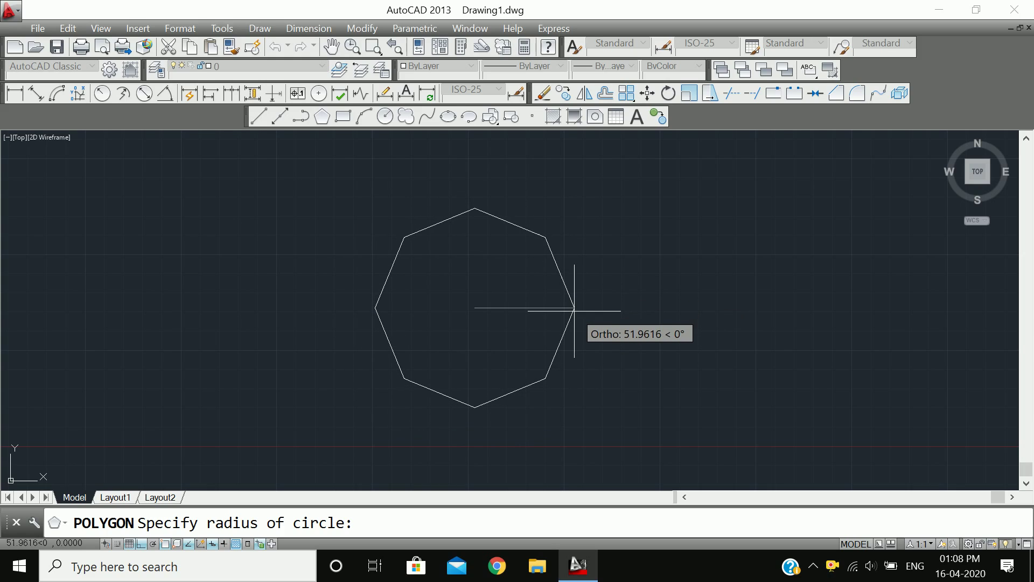
left_click(574, 310)
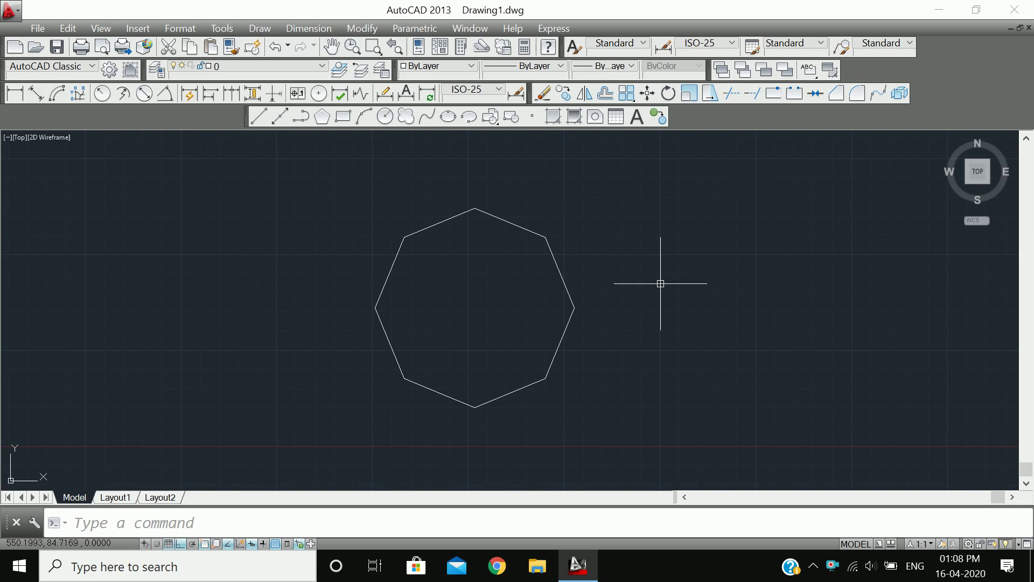
Draw a second 8-sided polygon, circumscribed about a circle of radius about 57, to the right of the first octagon.
mouse_move(676, 302)
middle_mouse_down()
mouse_move(539, 300)
mouse_move(494, 273)
middle_mouse_up()
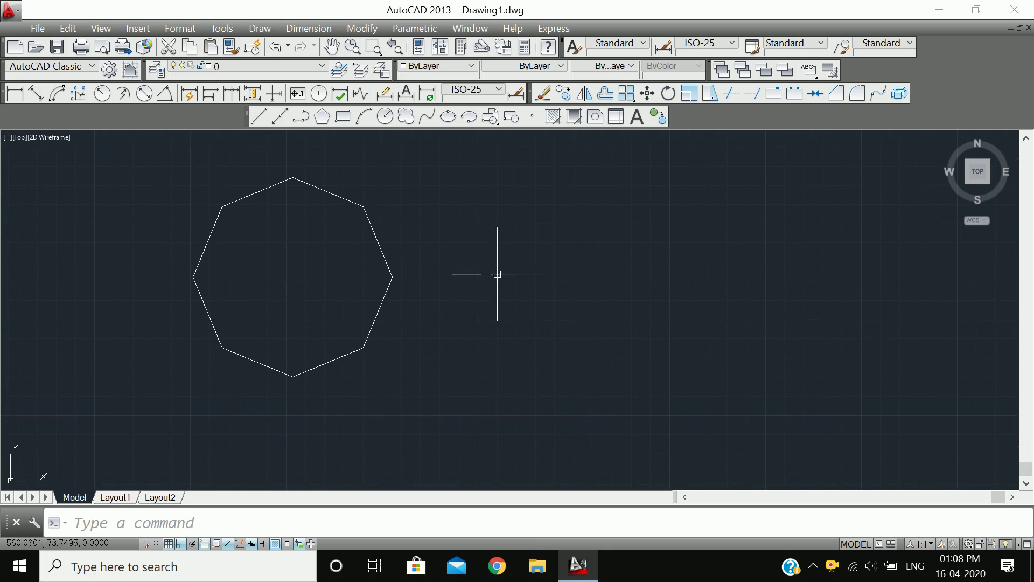
key("Return")
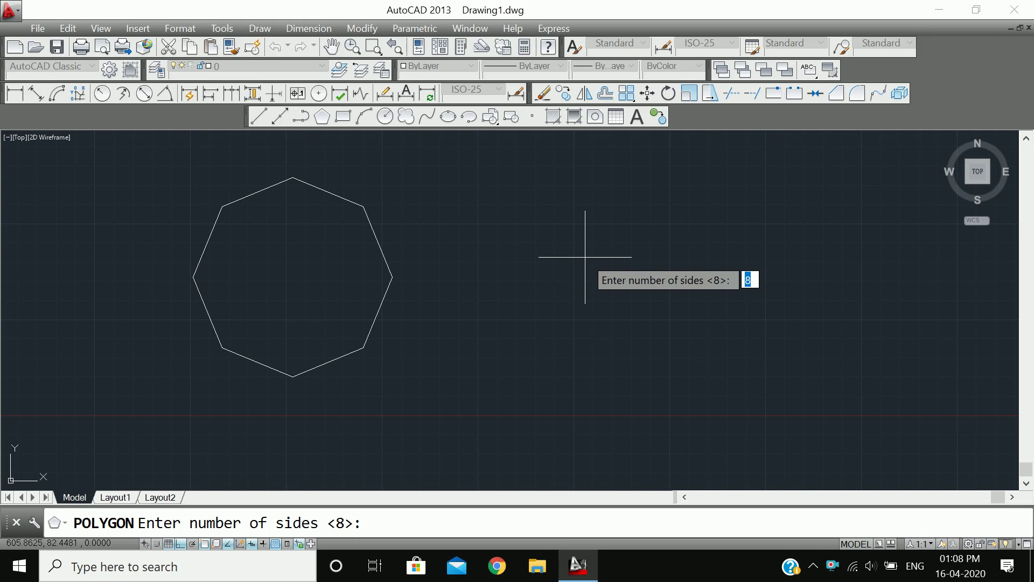
key("Return")
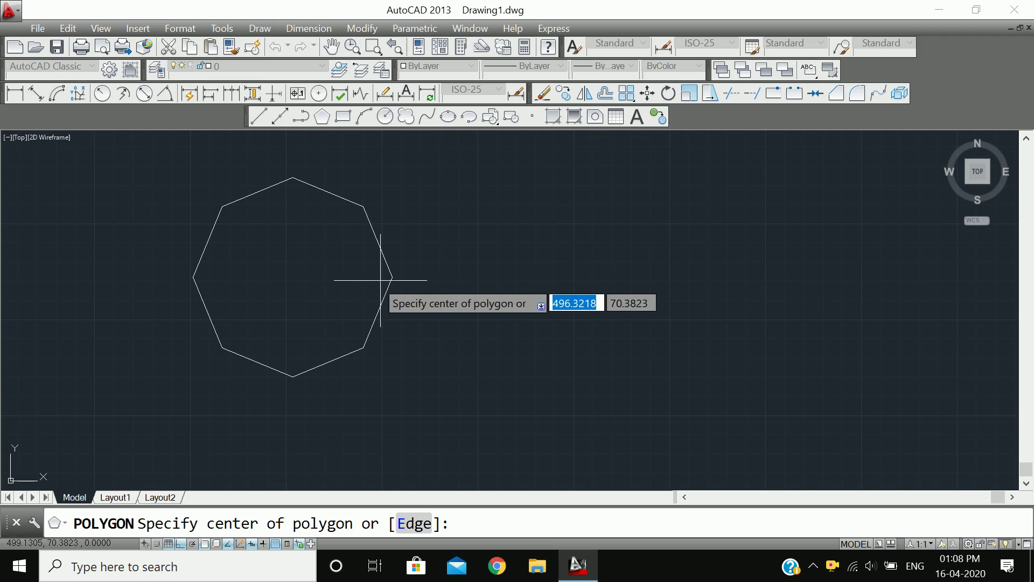
left_click(596, 282)
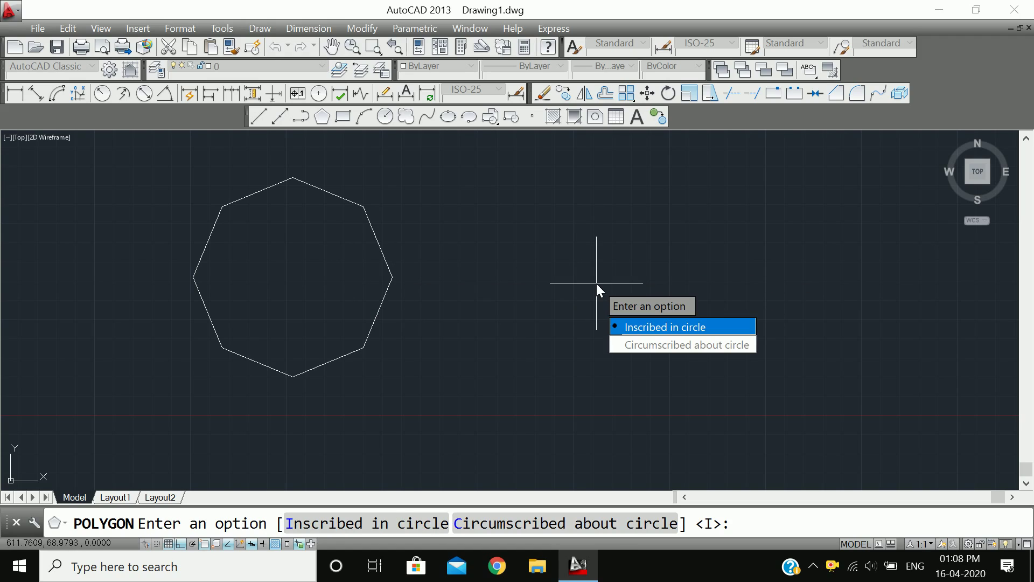
left_click(629, 346)
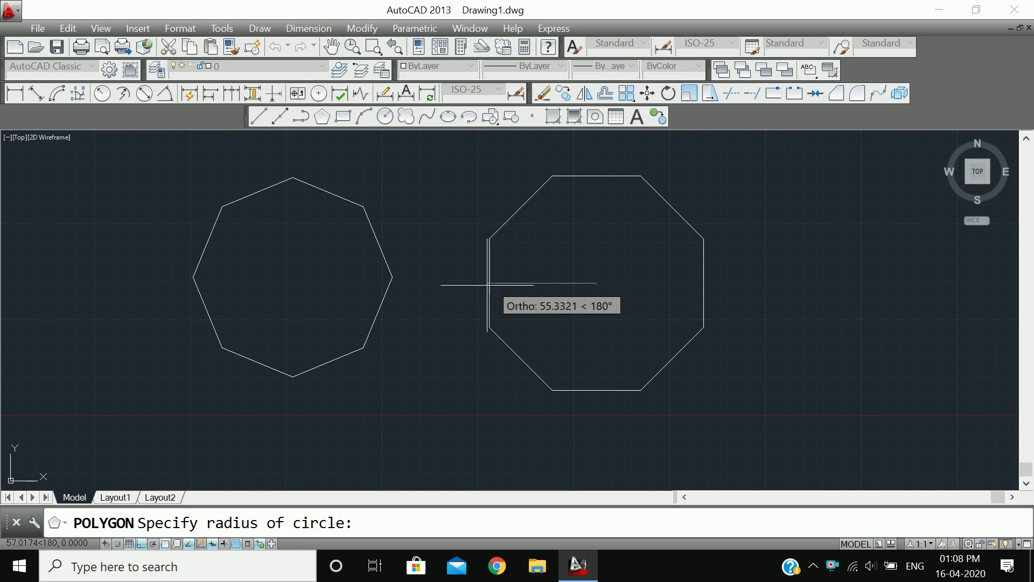
left_click(487, 285)
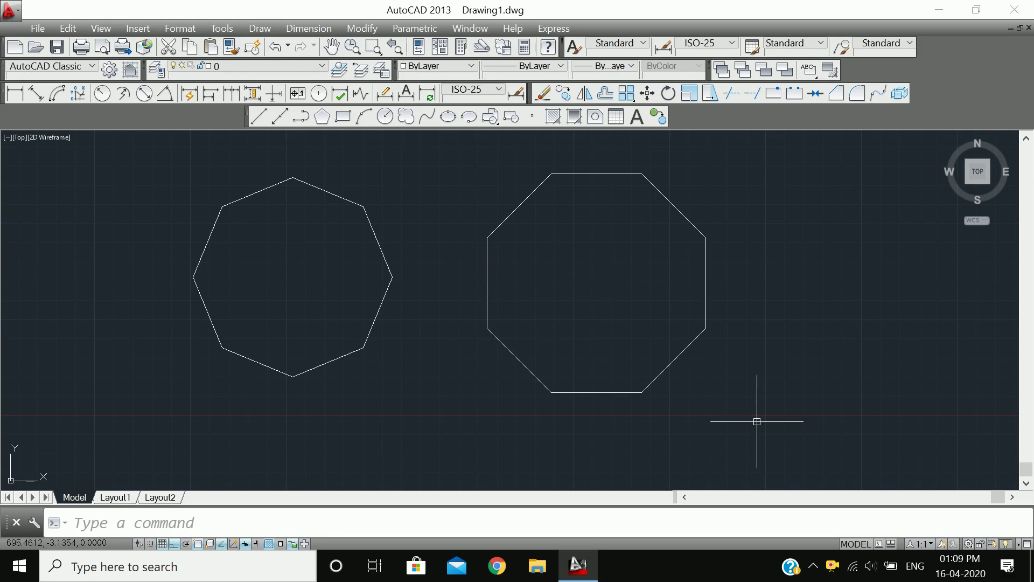
Start a rectangle with the Rectangle command, placing its first corner to the right of the two octagons and slightly below them.
scroll(709, 334, "down", 3)
middle_click_drag(709, 334, 365, 256)
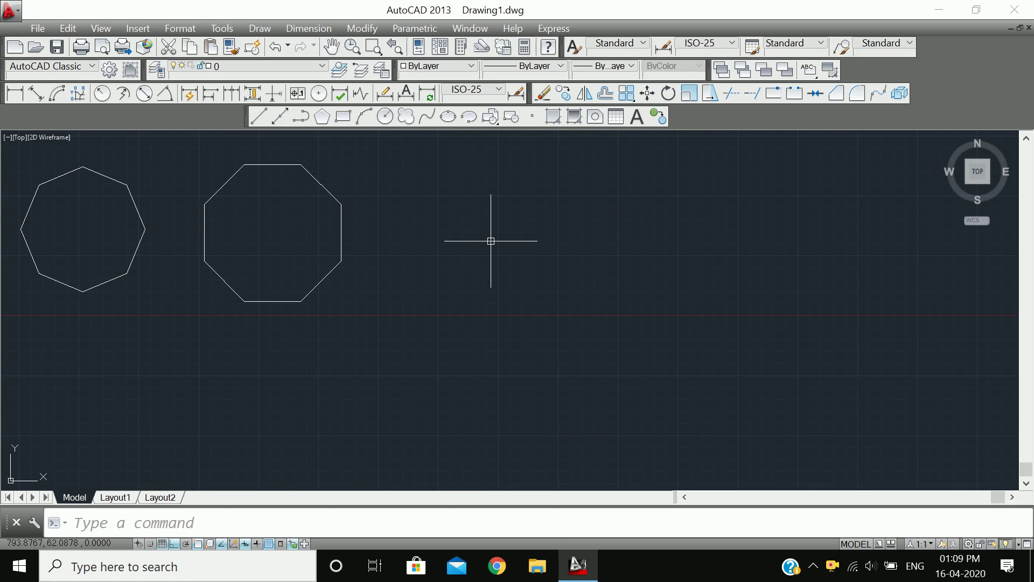
type("e")
key("BackSpace")
type("r")
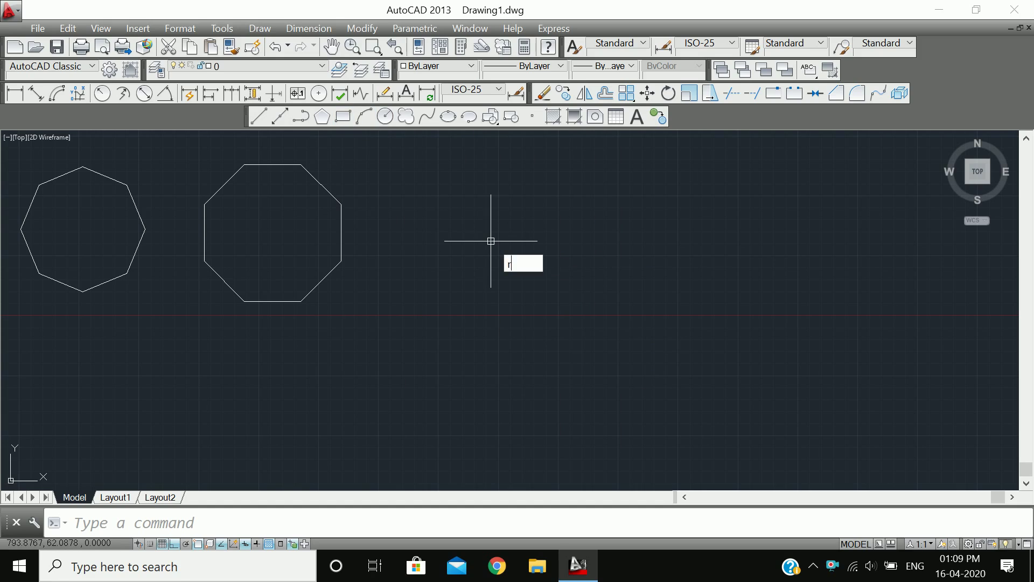
type("ec")
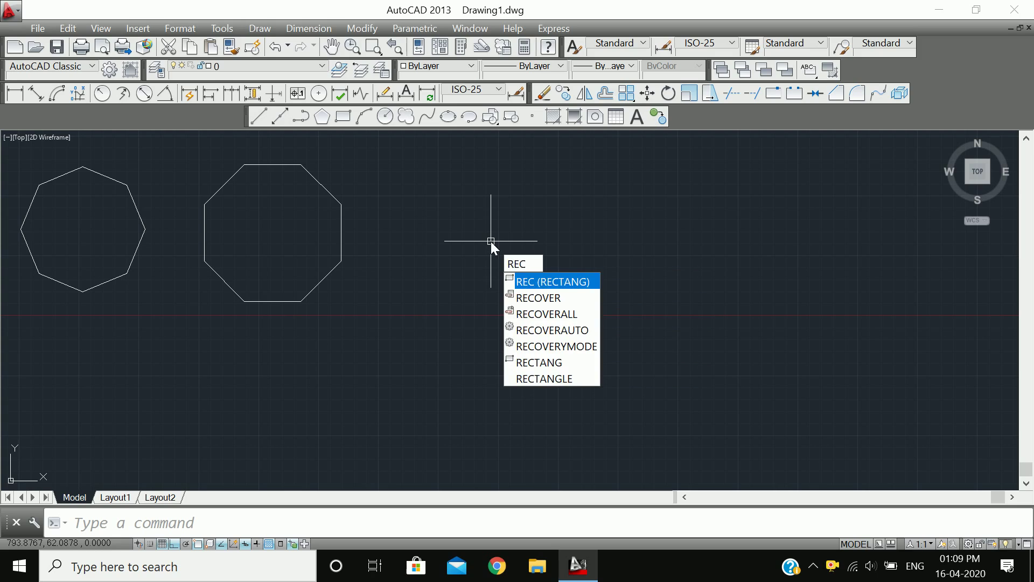
key("Return")
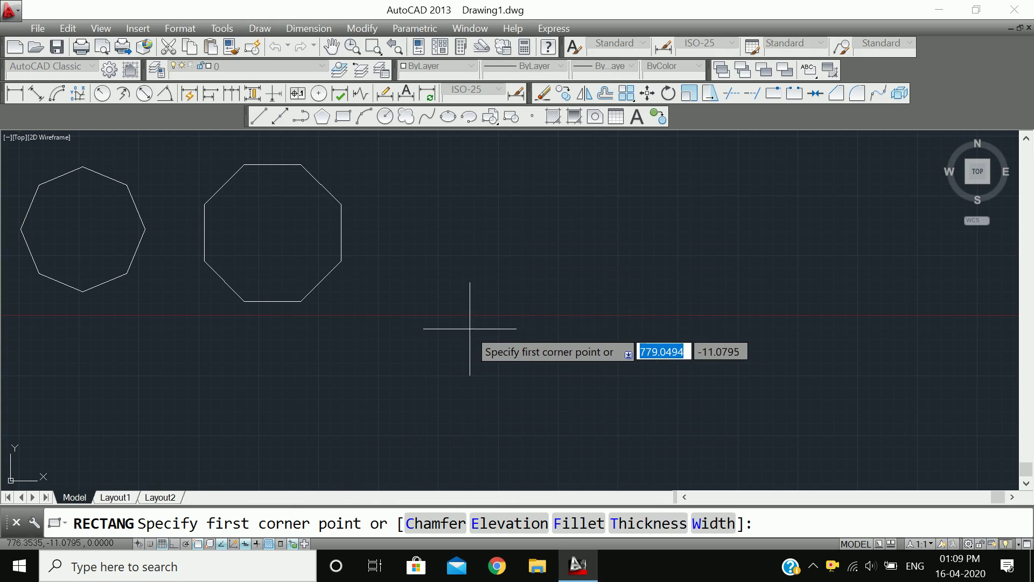
left_click(451, 330)
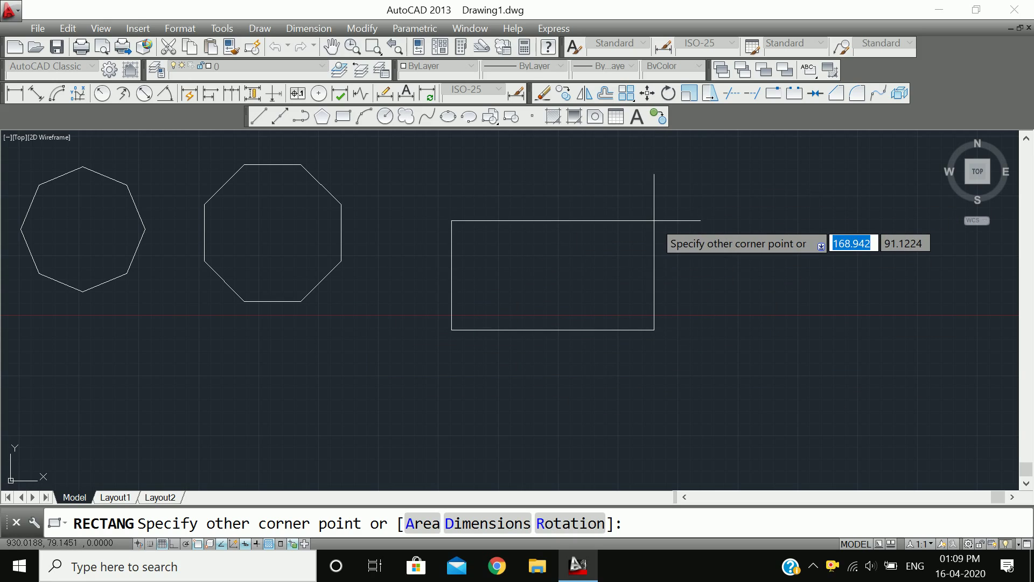
Define the rectangle by dimensions, length 100 and width 50, and orient it up and to the right of the first corner.
left_click(474, 524)
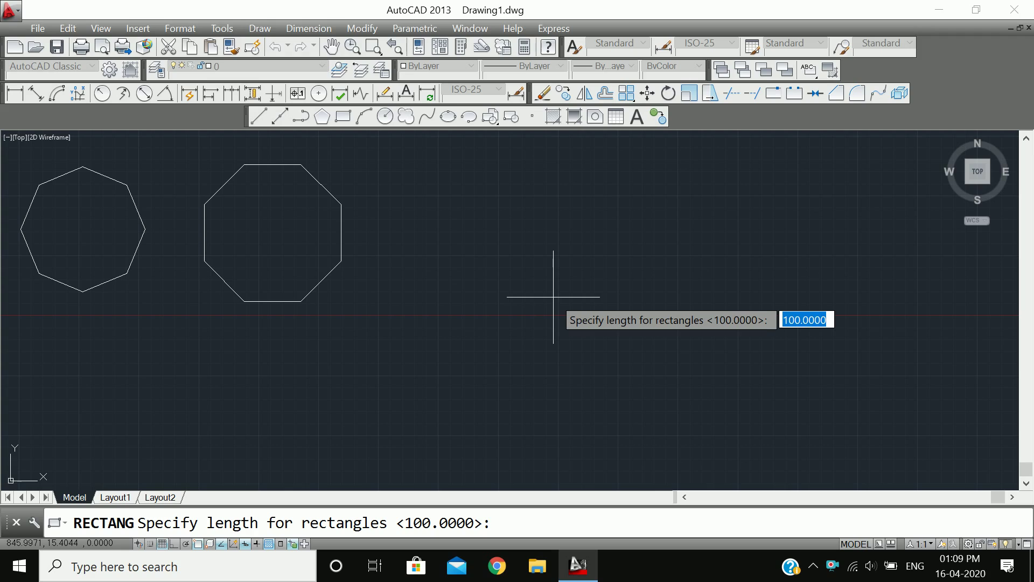
key("BackSpace")
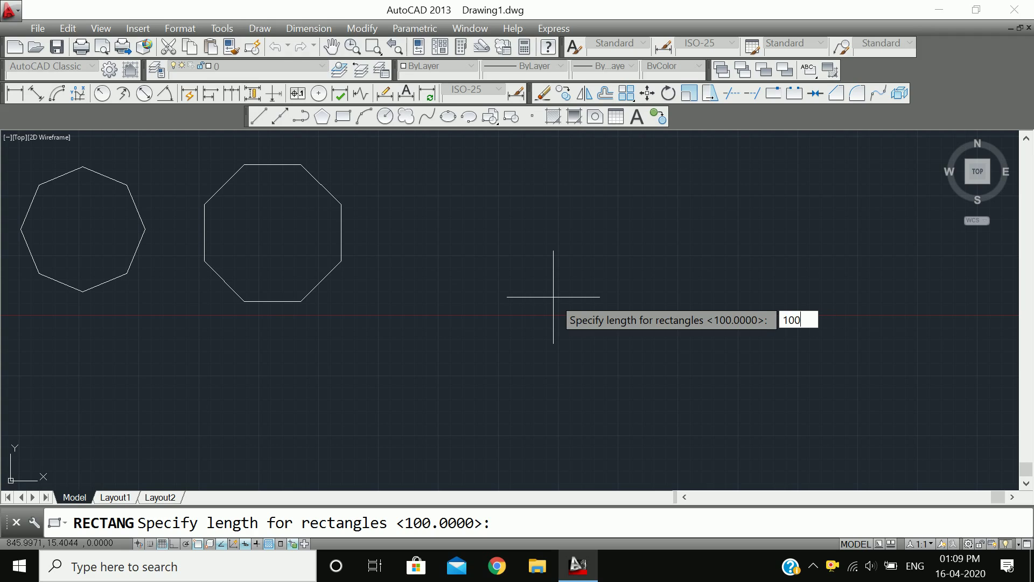
type("100")
key("Return")
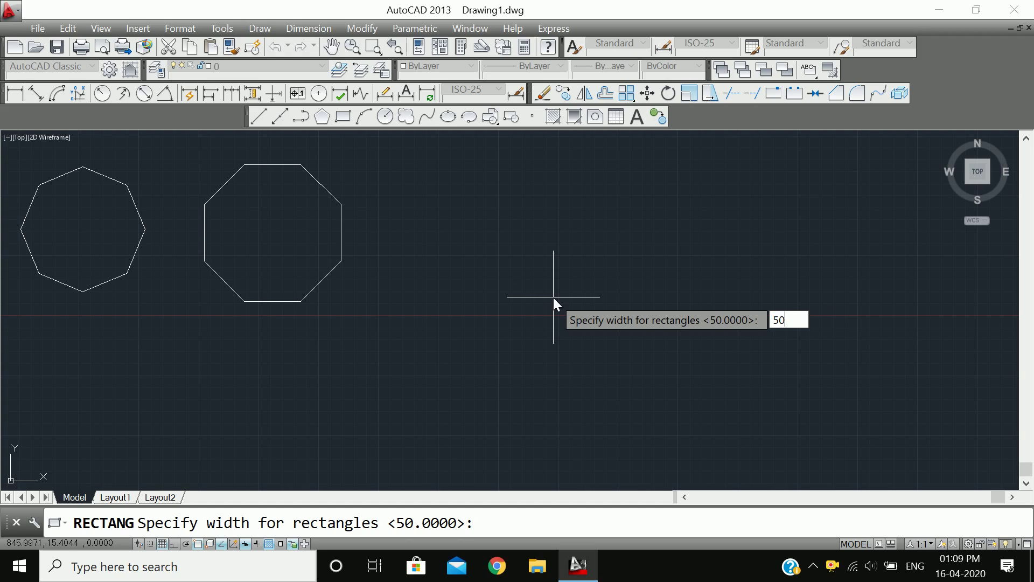
type("50")
key("Return")
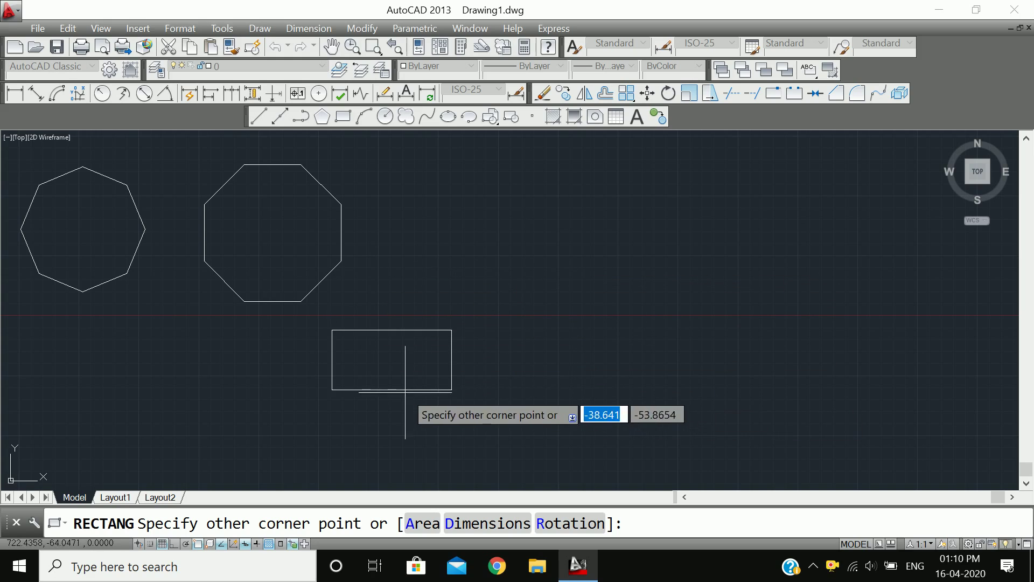
left_click(531, 296)
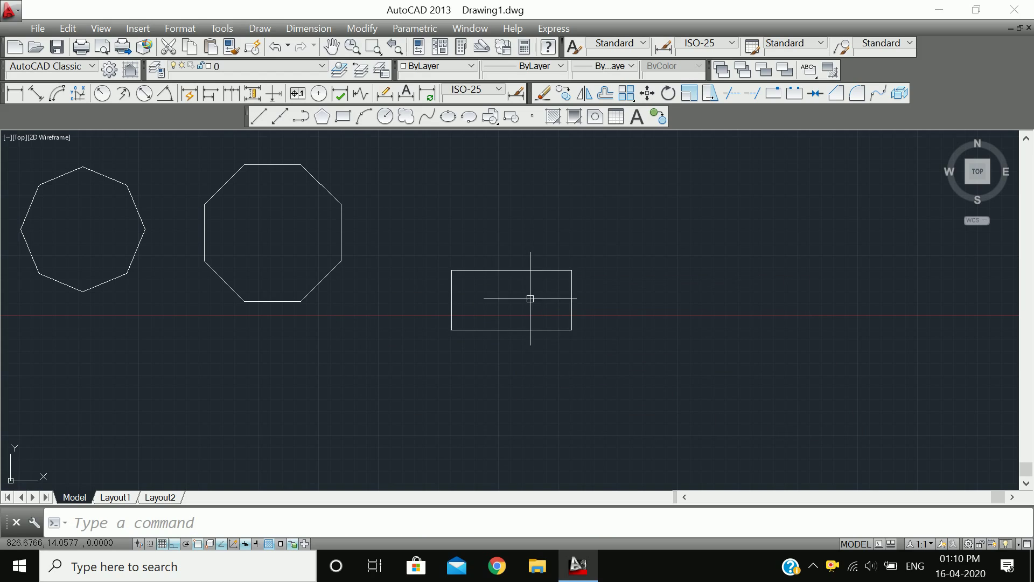
left_click(619, 343)
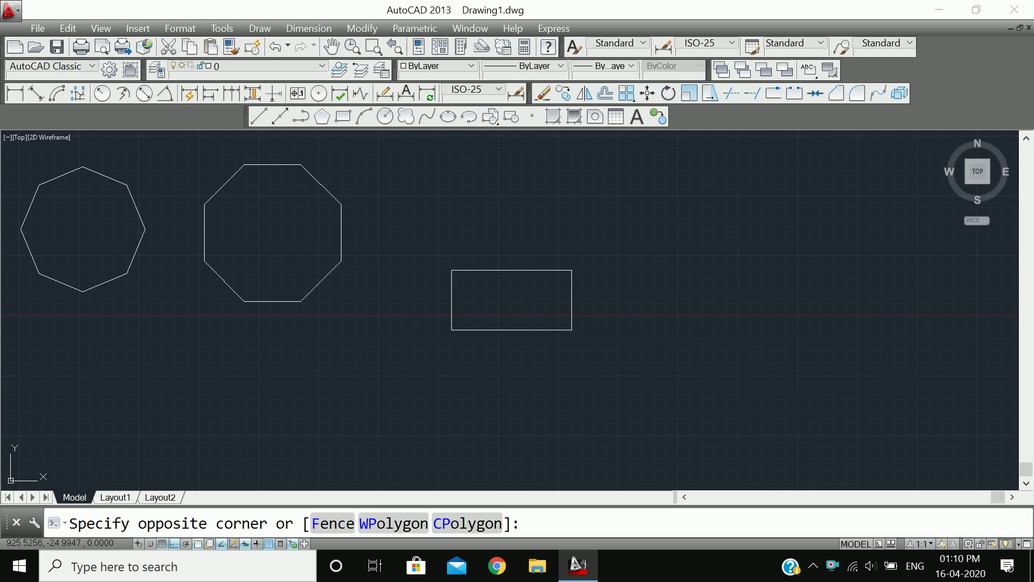
left_click(650, 335)
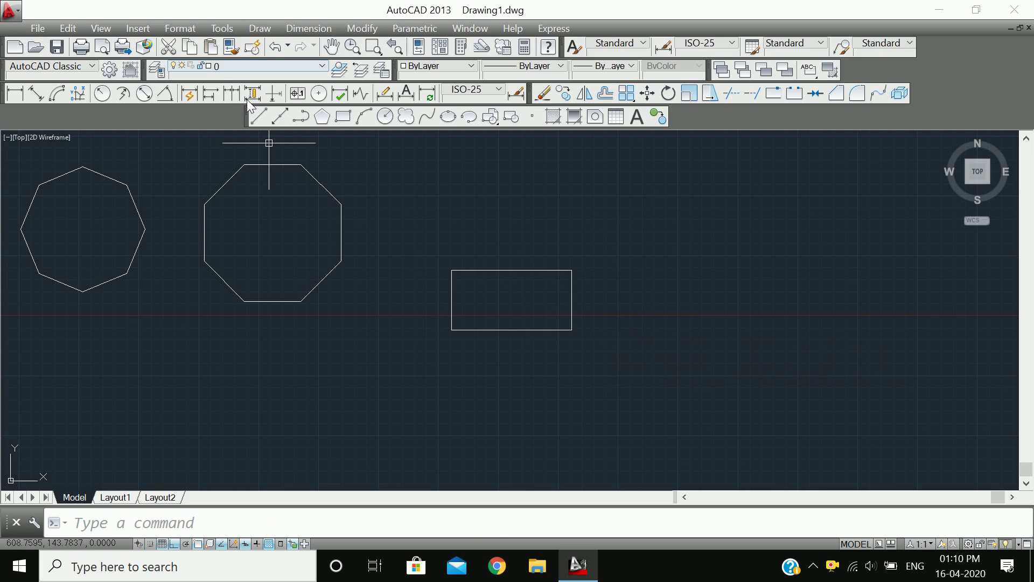
Draw a three-point arc right of the rectangle, with the second point 150 units horizontally from the start and the end point just above it.
left_click(365, 117)
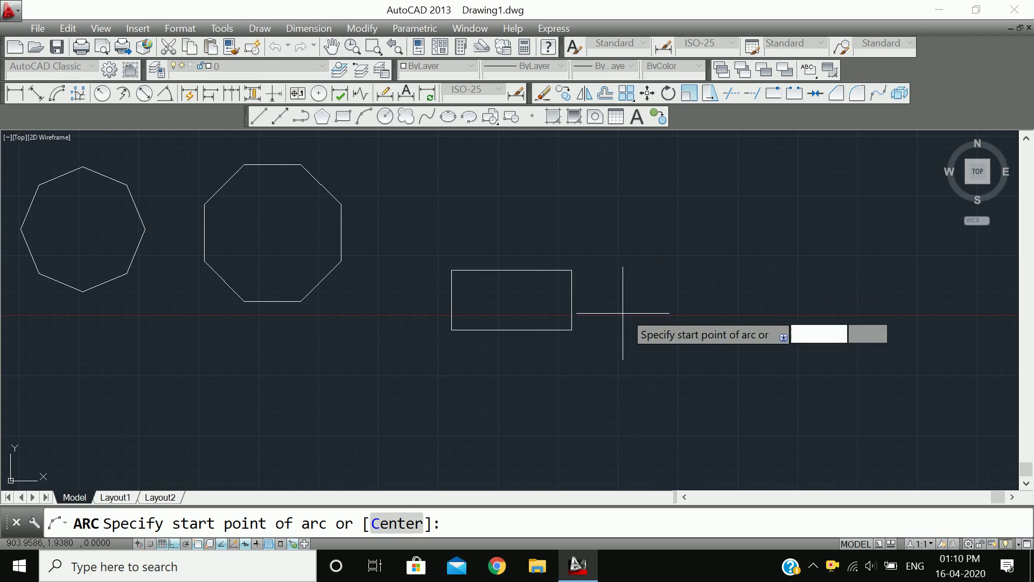
left_click(661, 253)
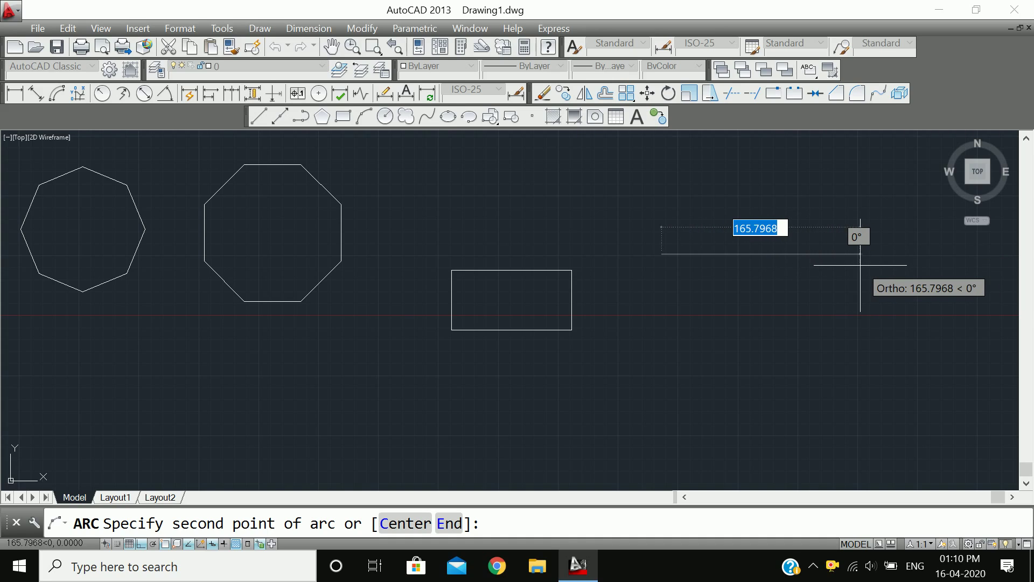
type("15")
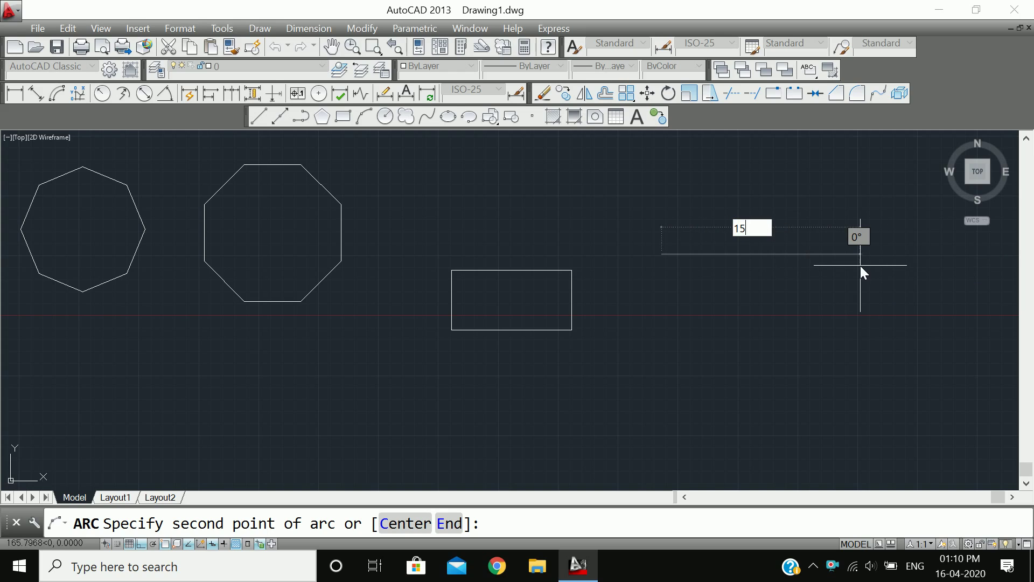
type("0")
key("Return")
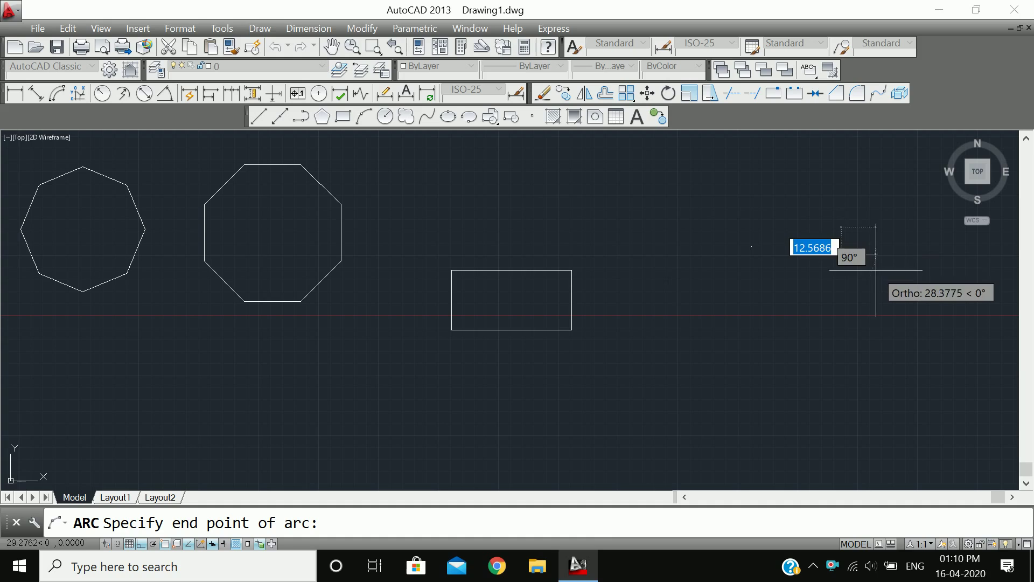
left_click(842, 249)
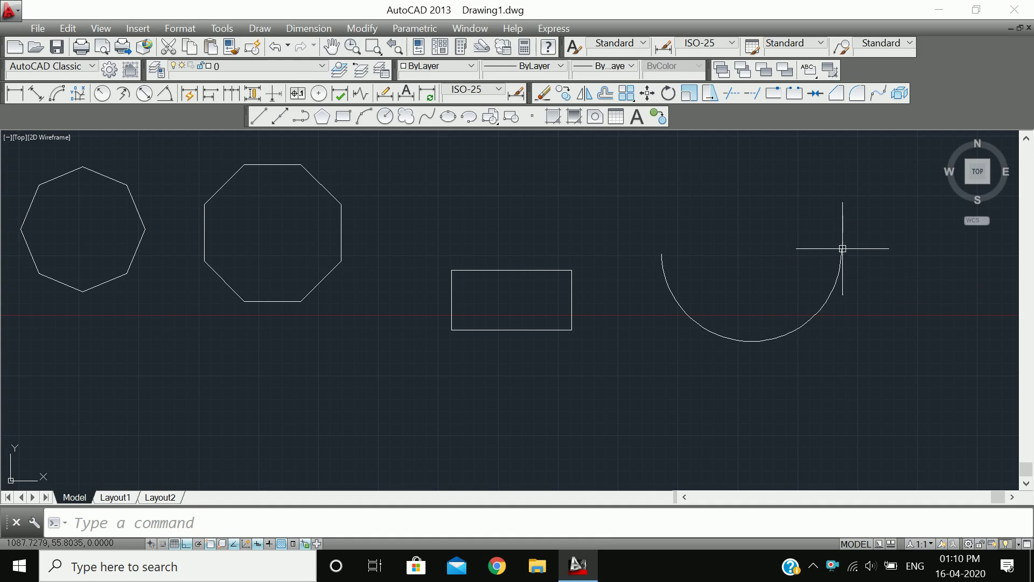
Select the arc to the right of the rectangle with a crossing window and erase it.
left_click(857, 353)
left_click(792, 275)
type("e")
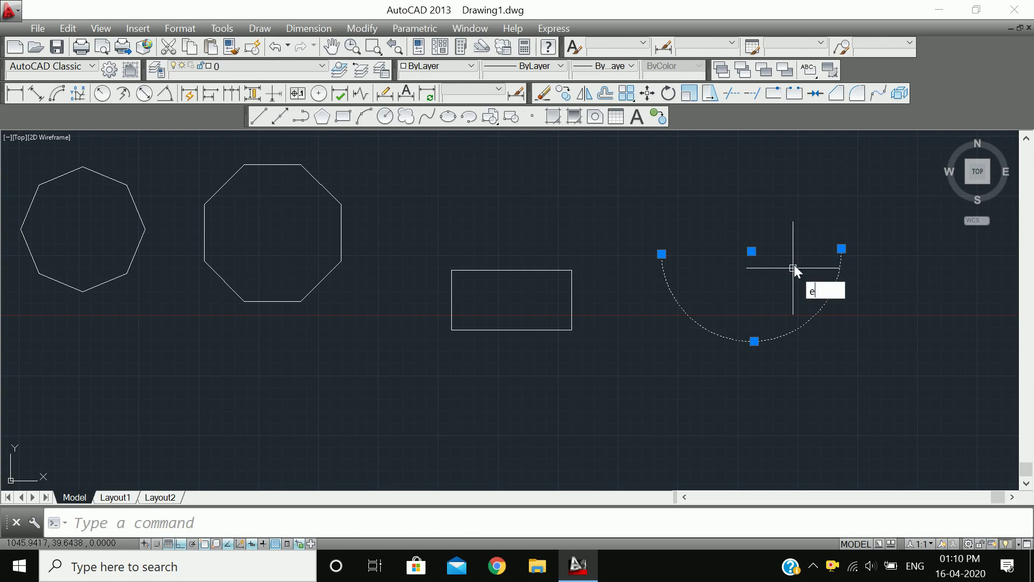
key("Return")
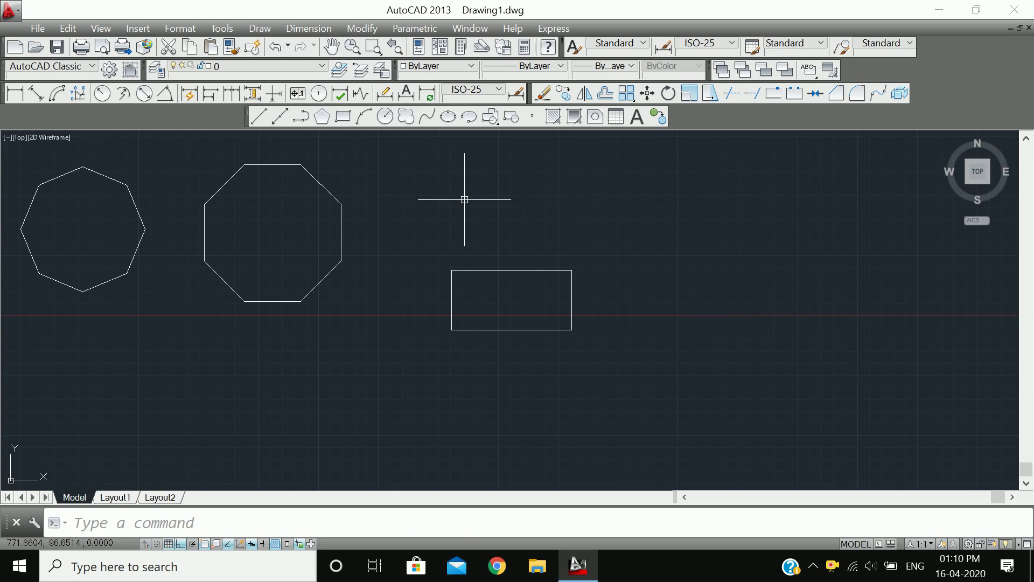
Draw a semicircular arc right of the rectangle using the Center option, starting 100 units right of the center and ending at 180°.
type("A")
key("Return")
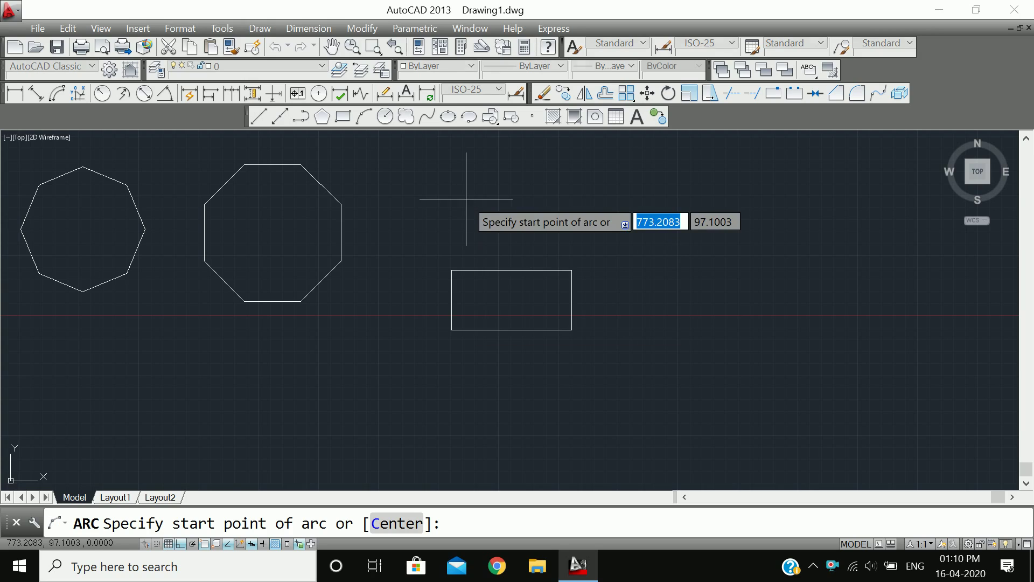
left_click(404, 528)
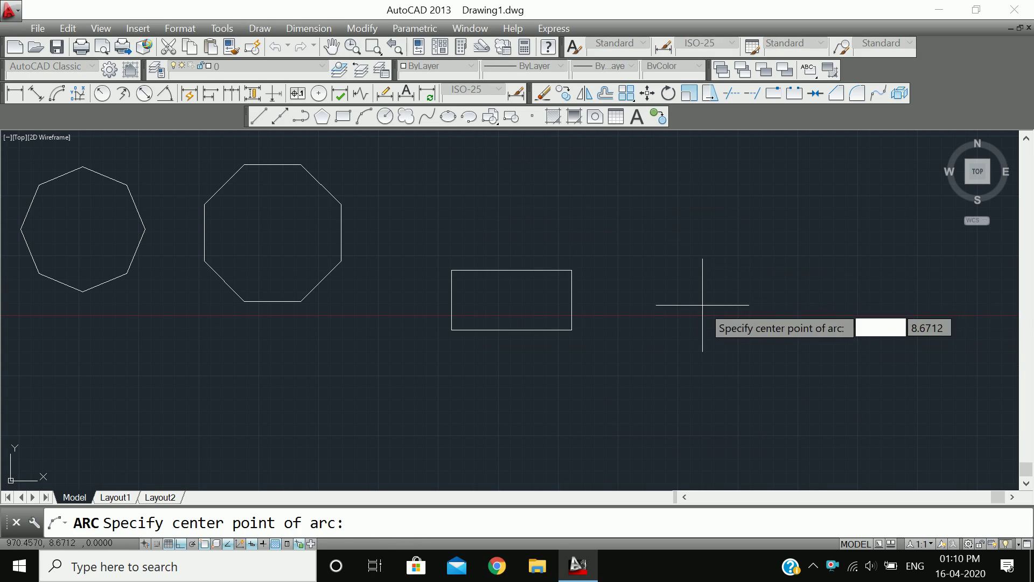
left_click(746, 286)
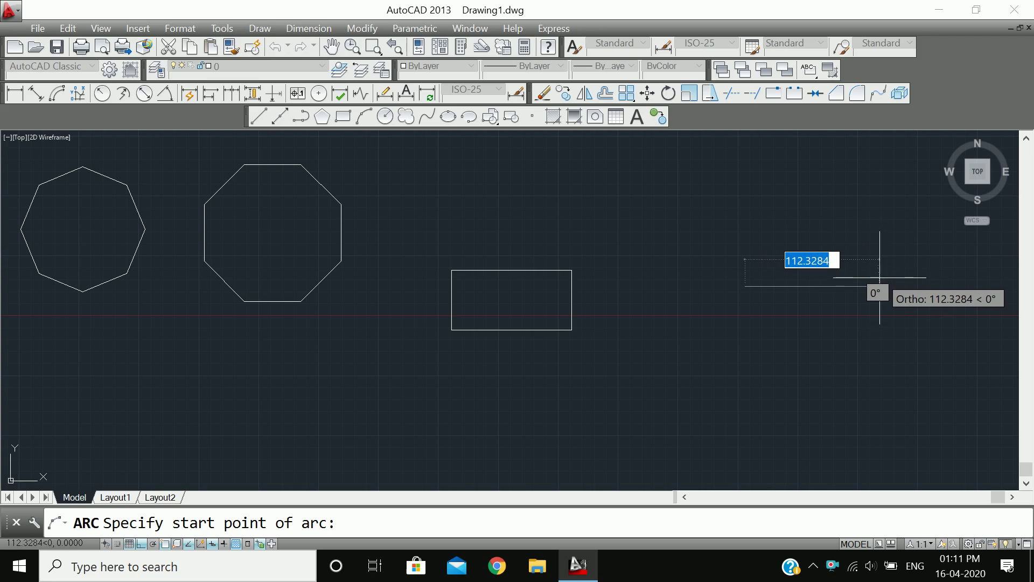
type("1")
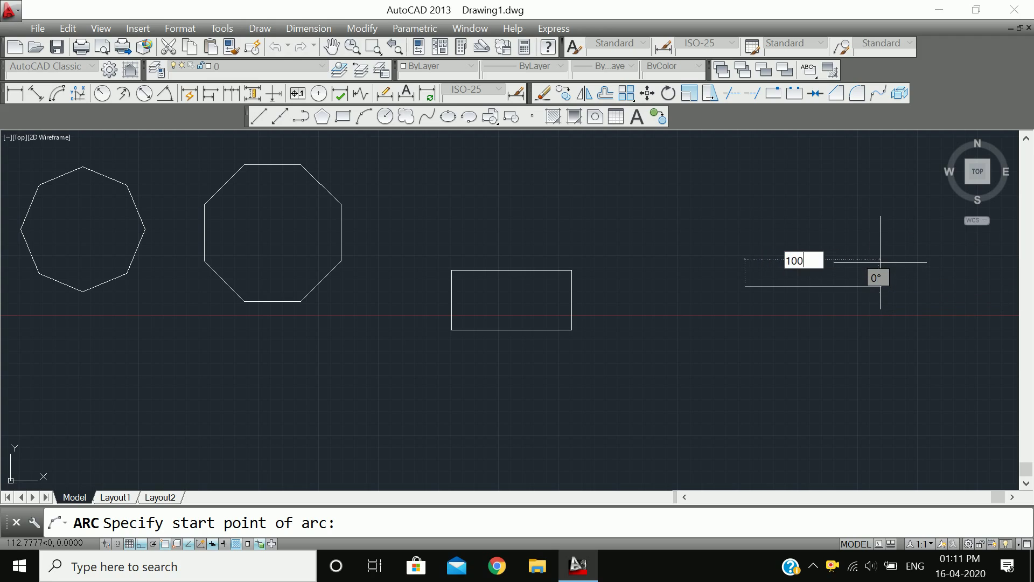
type("00")
key("Return")
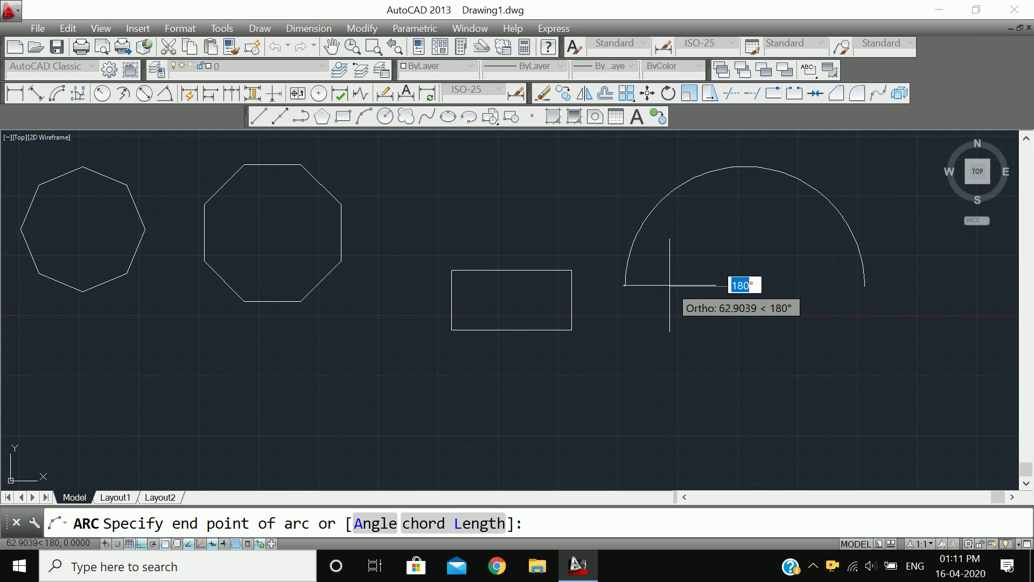
left_click(652, 283)
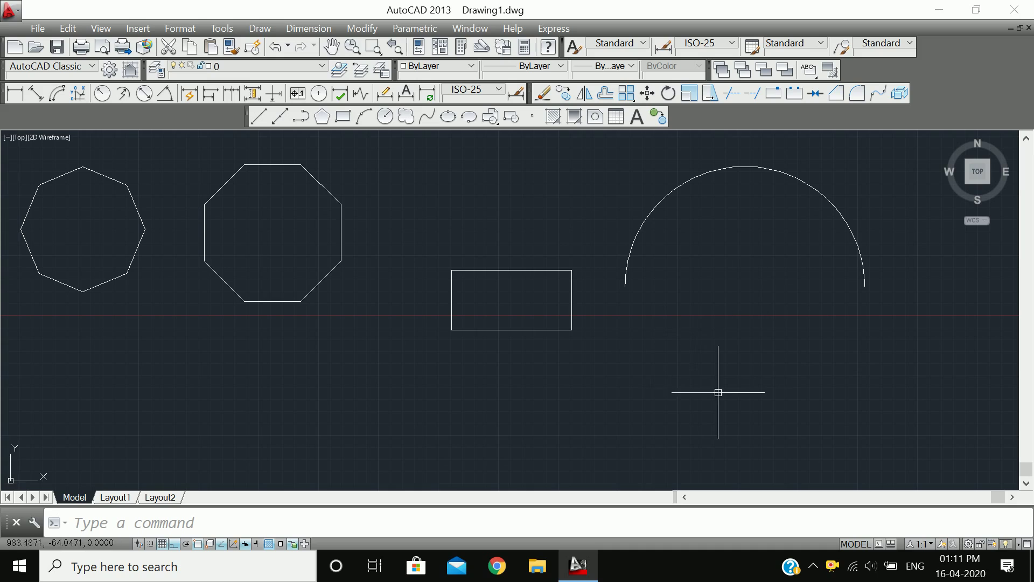
Draw a circle with a radius of 100 directly below the semicircular arc.
scroll(390, 204, "down", 2)
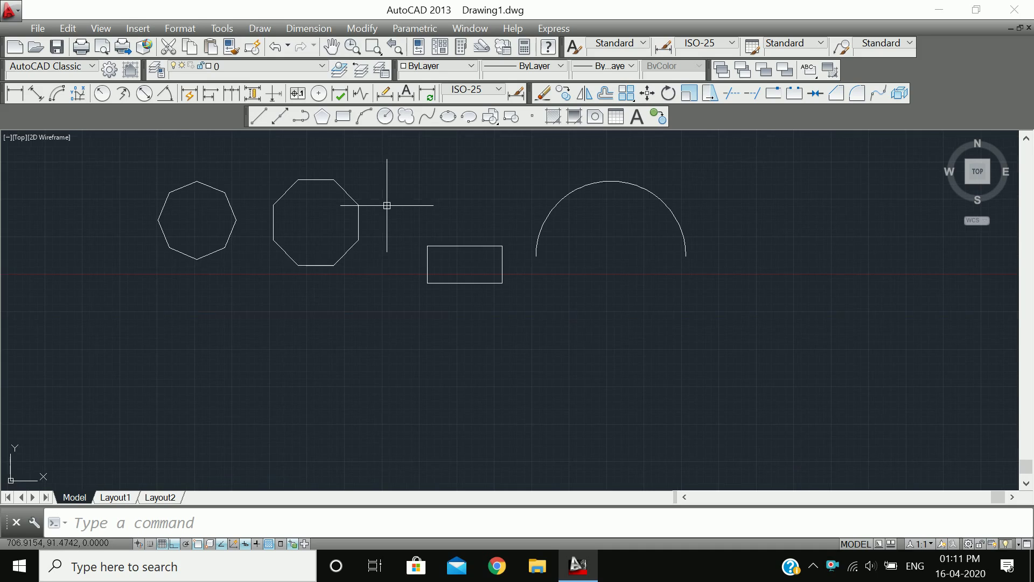
mouse_move(439, 254)
middle_mouse_down()
mouse_move(459, 218)
mouse_move(391, 221)
middle_mouse_up()
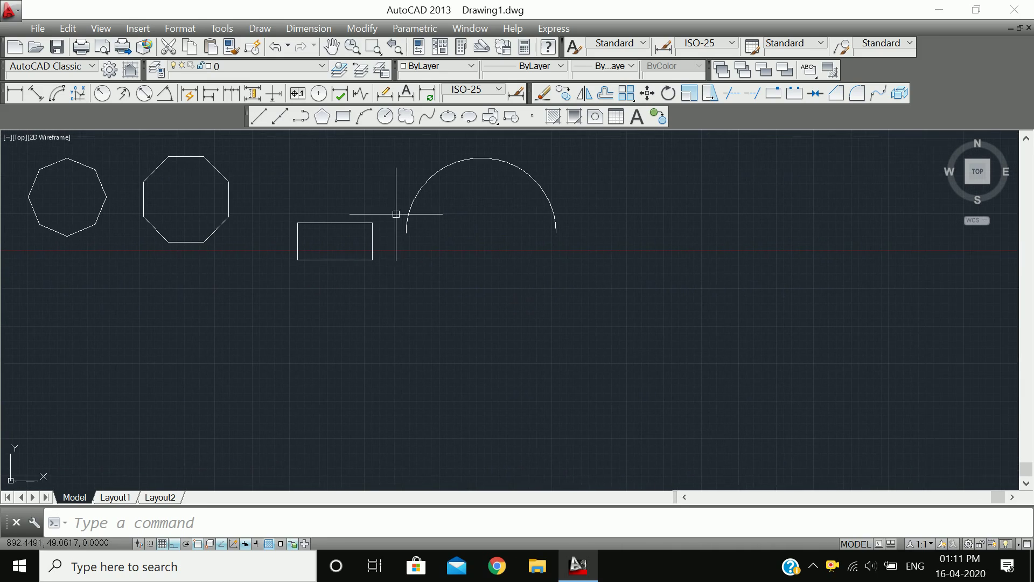
left_click(390, 122)
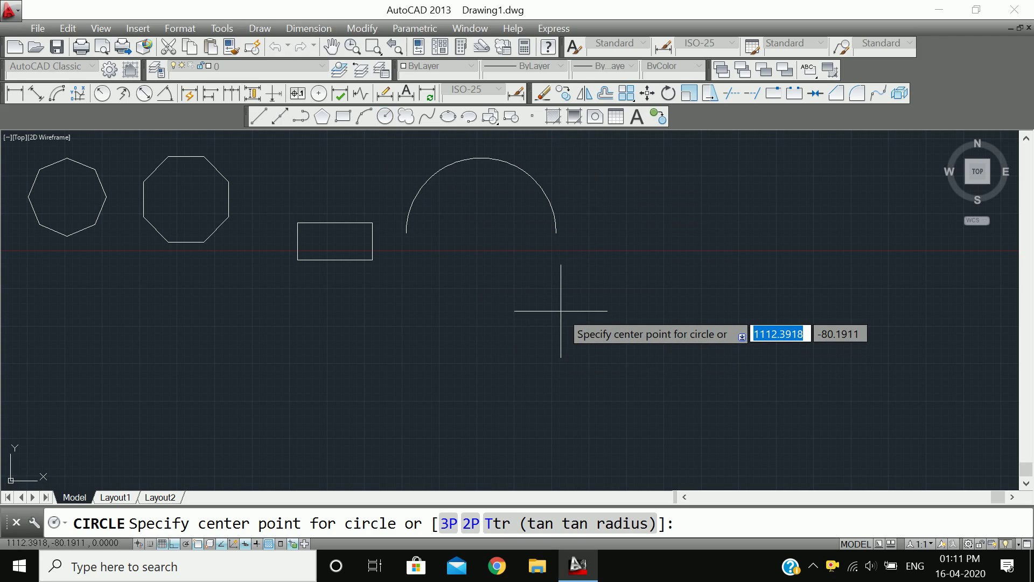
key("Escape")
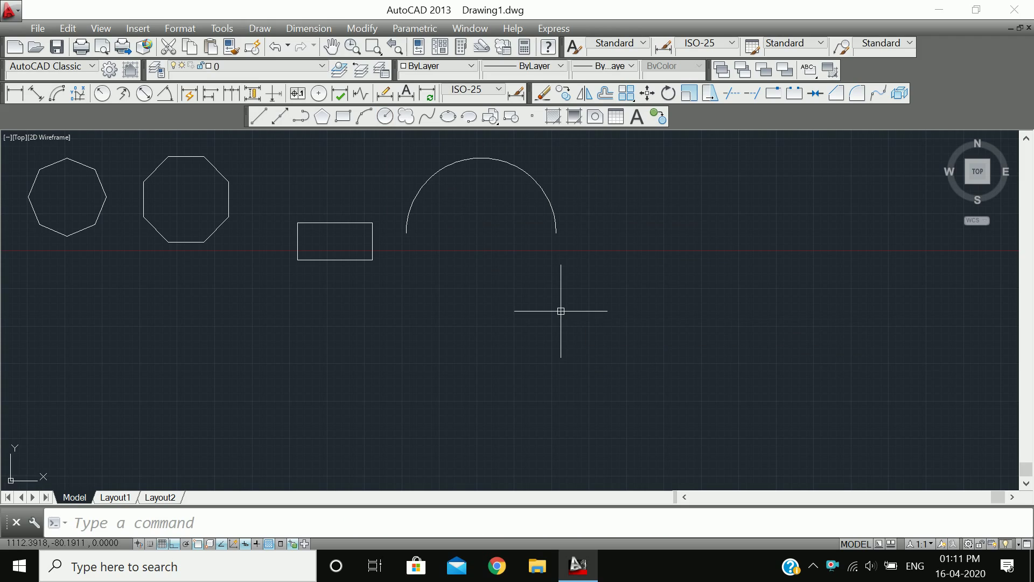
type("c")
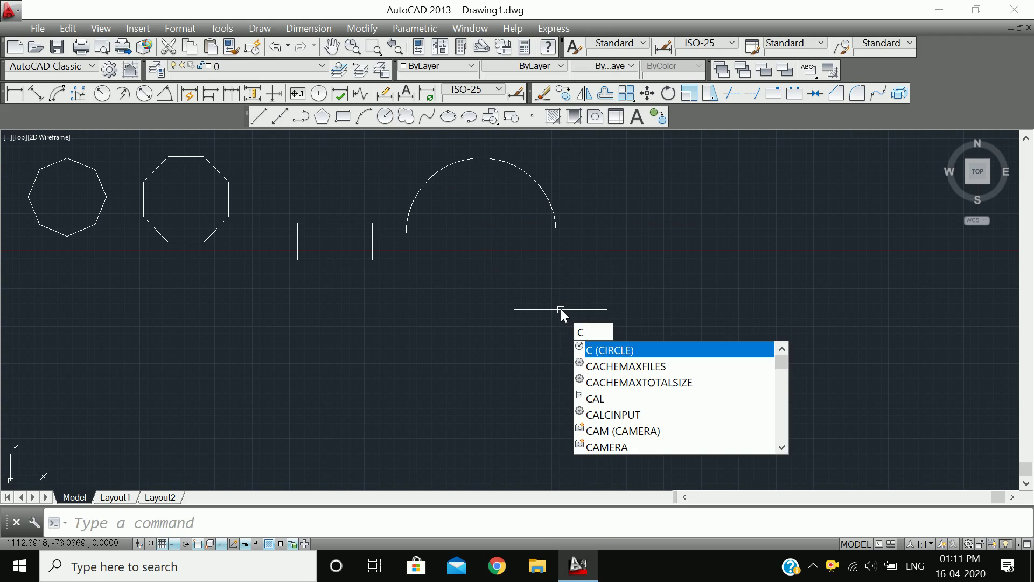
key("Return")
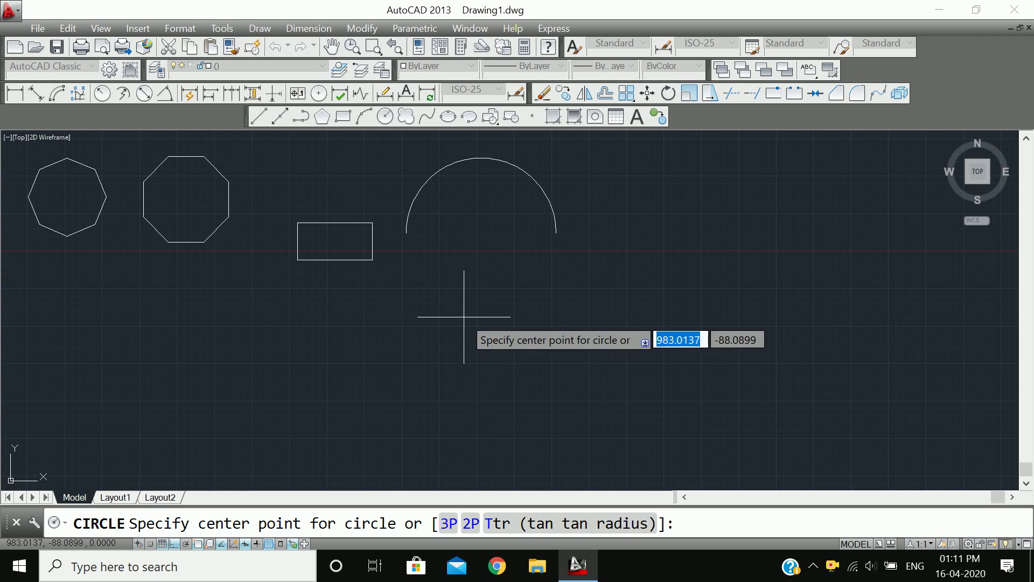
left_click(493, 342)
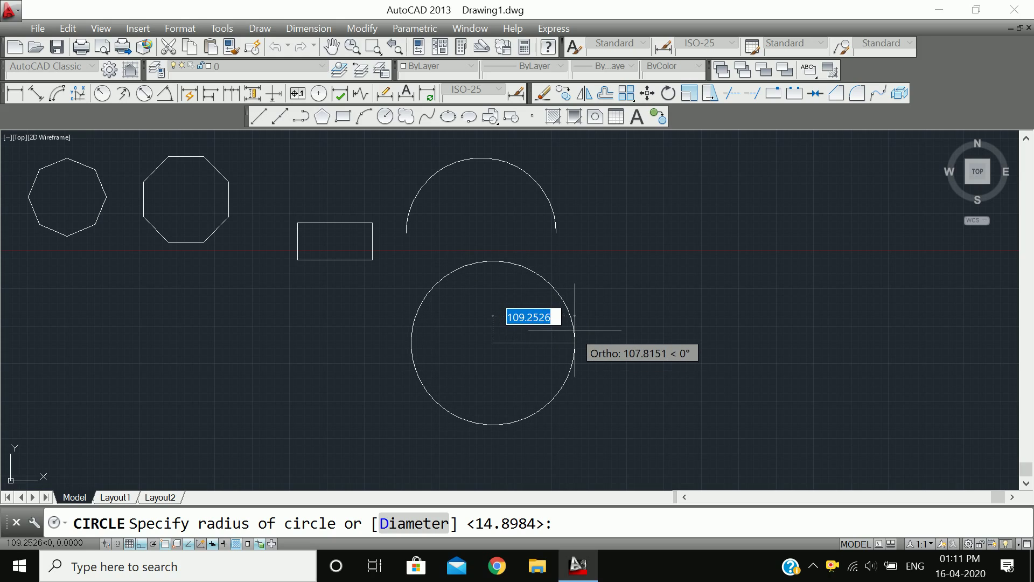
type("100")
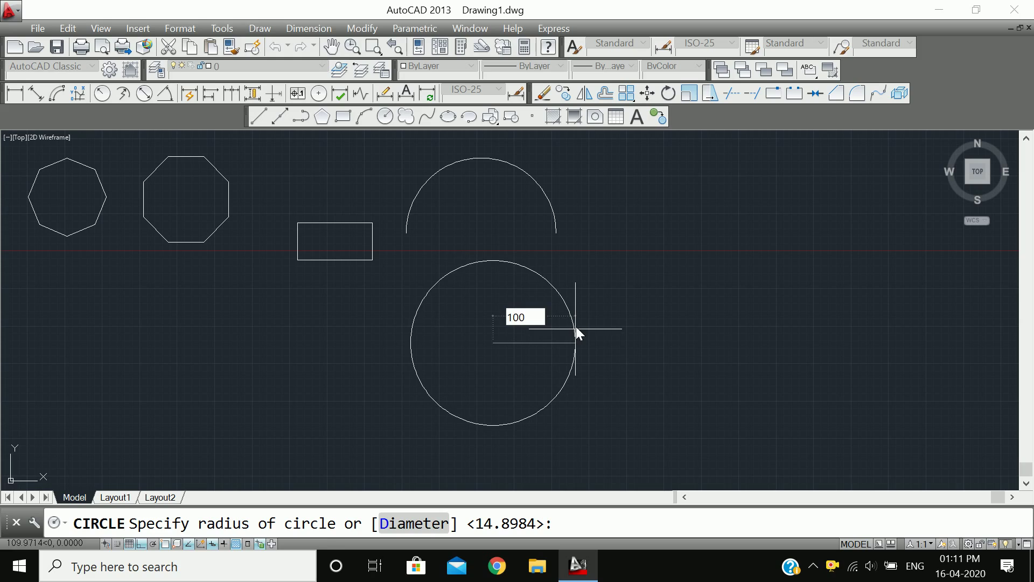
key("Return")
Draw a second circle to the right of the first one, defined by a diameter of 200.
key("Return")
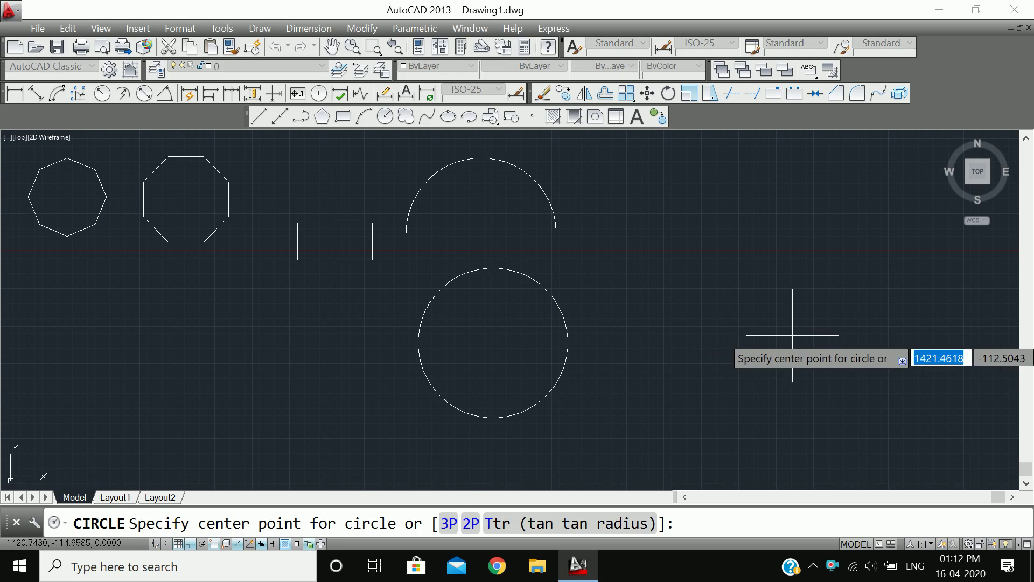
left_click(686, 333)
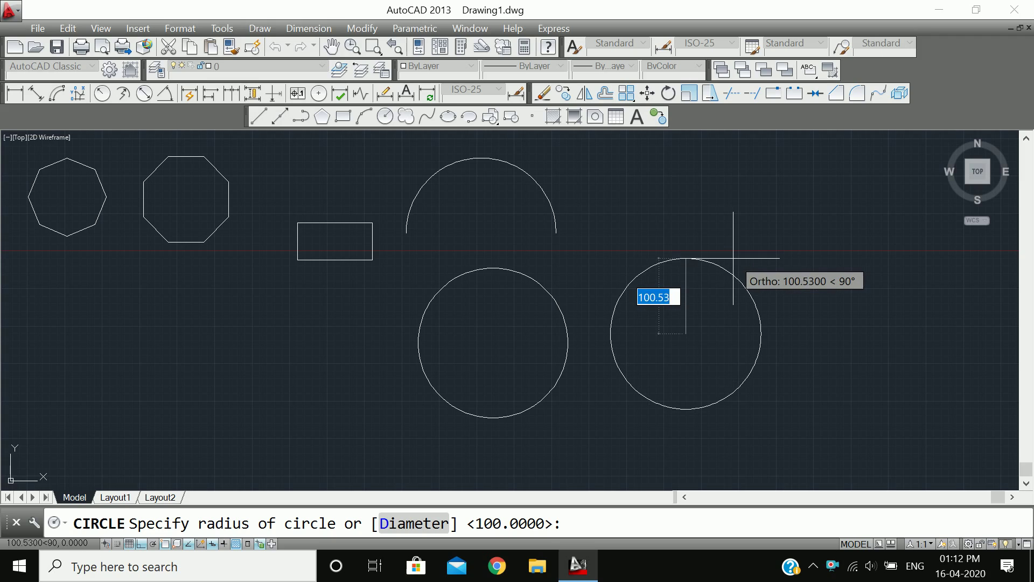
type("d")
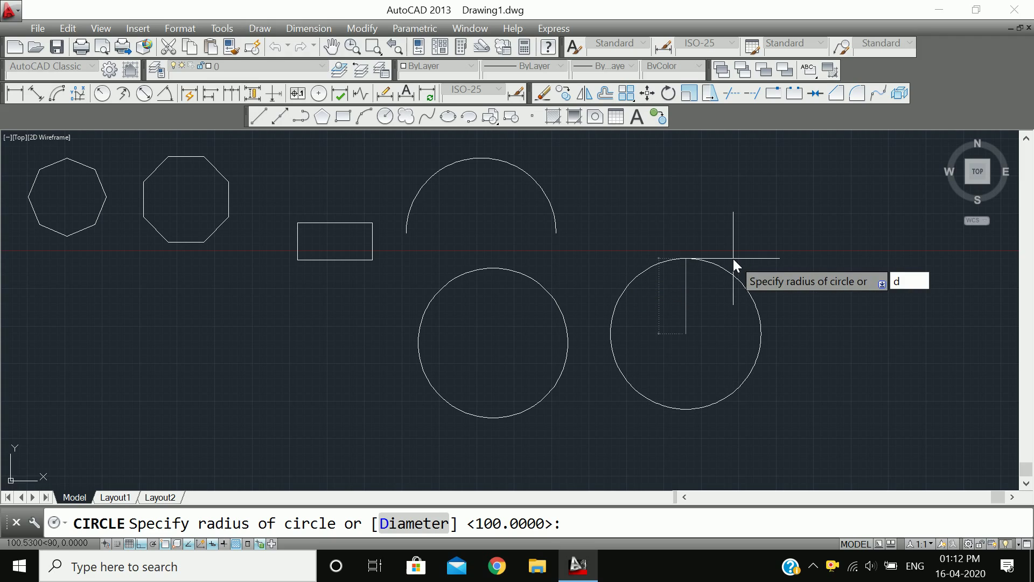
key("Return")
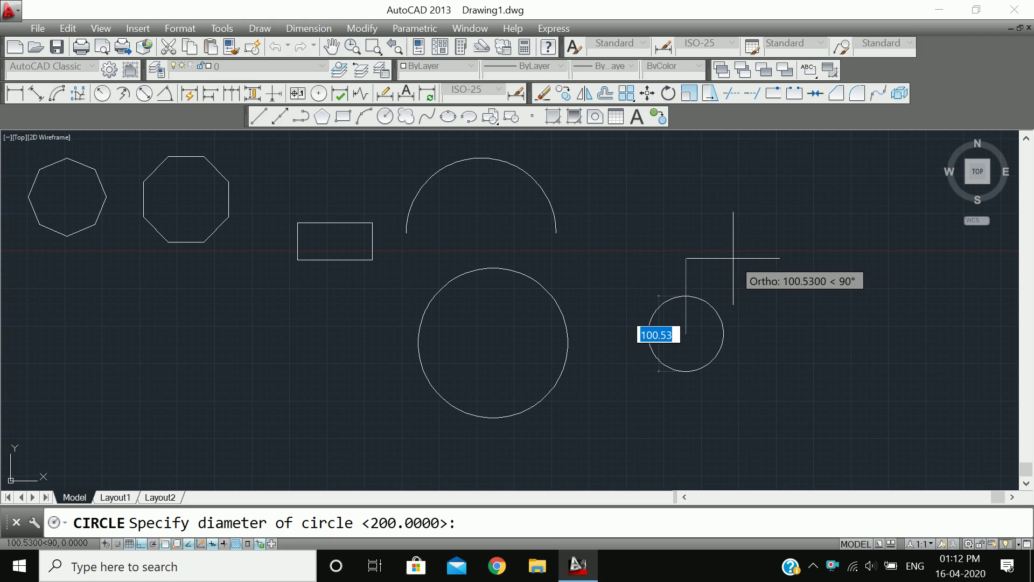
type("00")
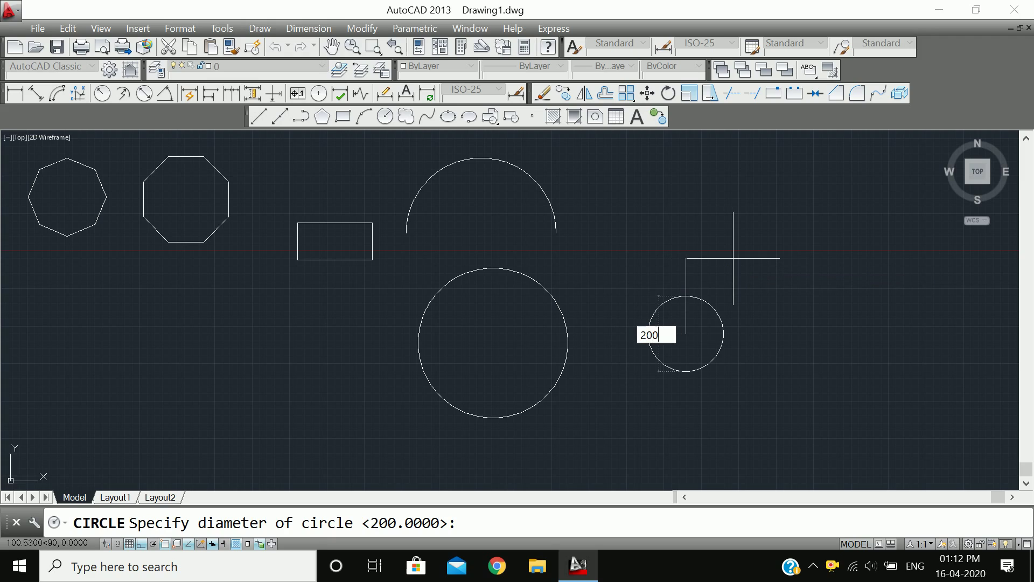
key("Return")
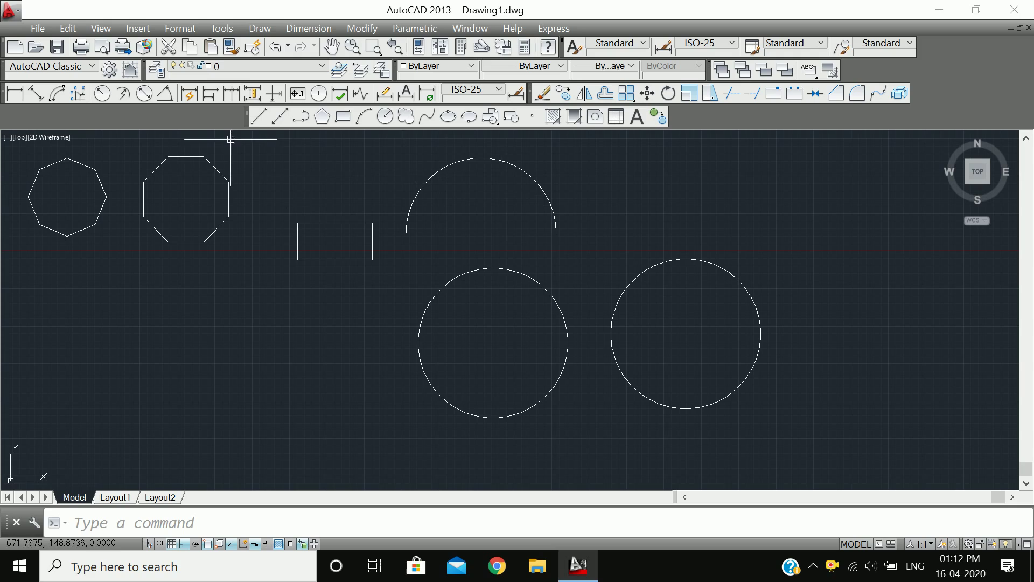
Draw a separate line below the octagons with Ortho turned off, slanting up to the right.
left_click(258, 116)
left_click(117, 395)
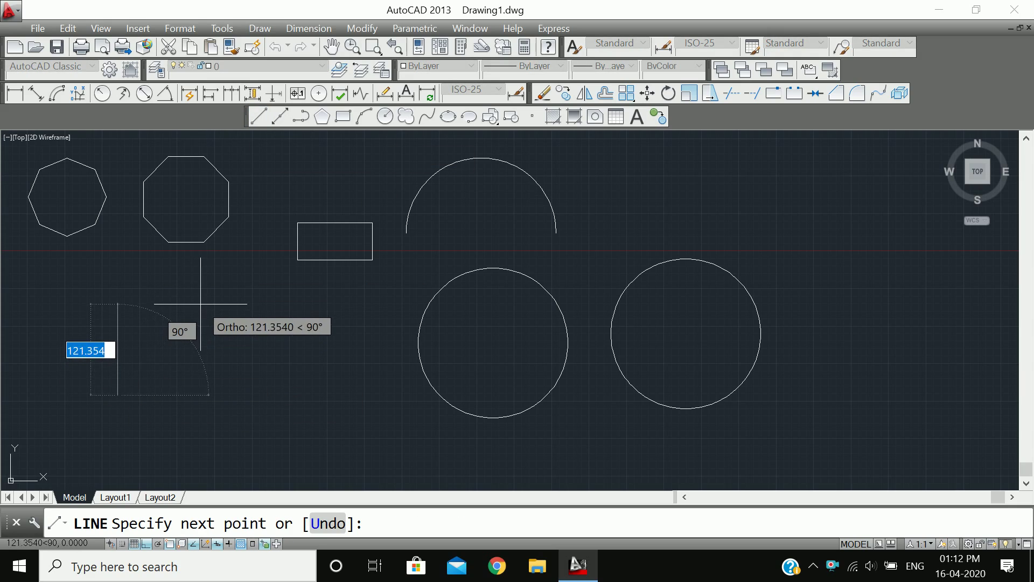
key("F8")
left_click(208, 307)
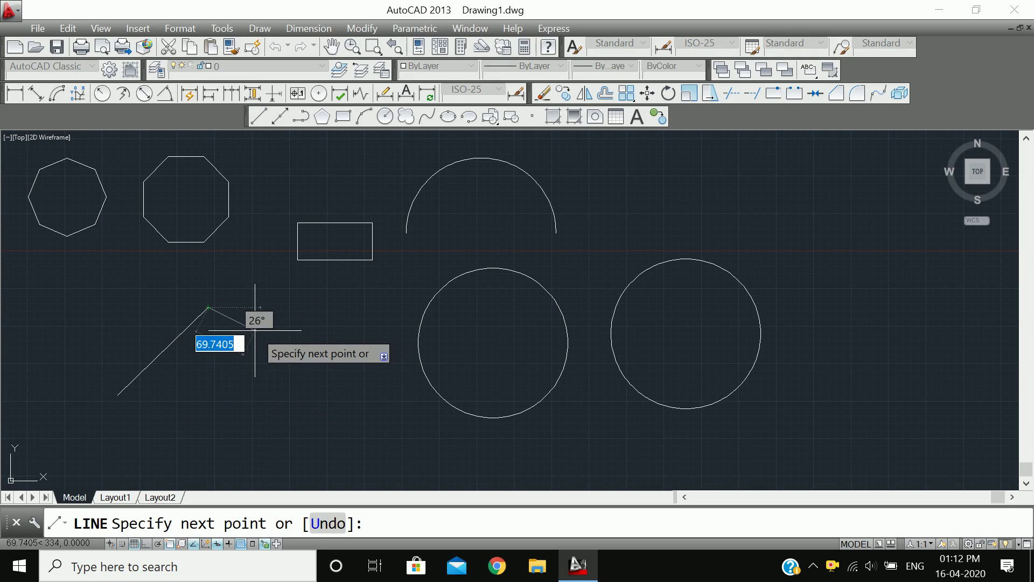
key("Return")
Draw two more separate lines, one sloping down steeply to the right of the first and one sloping gently beneath both.
key("Return")
left_click(275, 333)
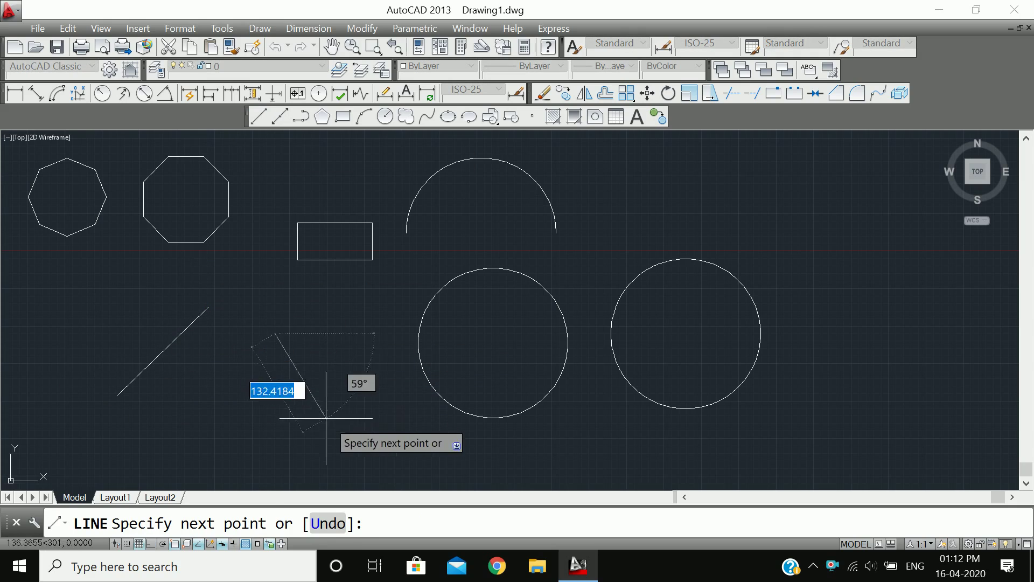
left_click(334, 428)
key("Return")
key("Return")
left_click(154, 441)
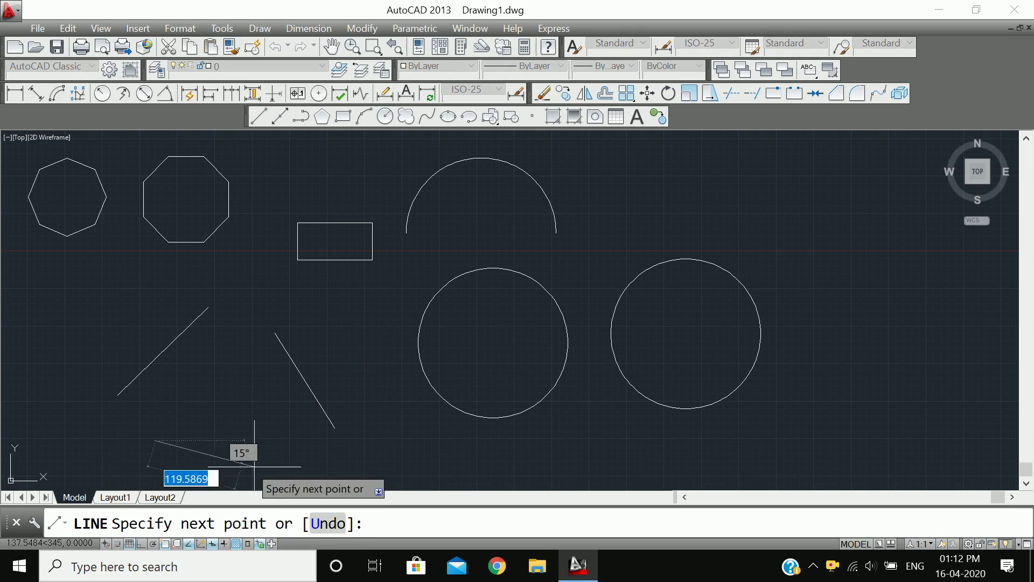
left_click(295, 478)
key("Return")
Draw a three-point circle through a point on each of the three slanted lines: upper-left line, lower line, right-hand line.
middle_click_drag(415, 437, 439, 400)
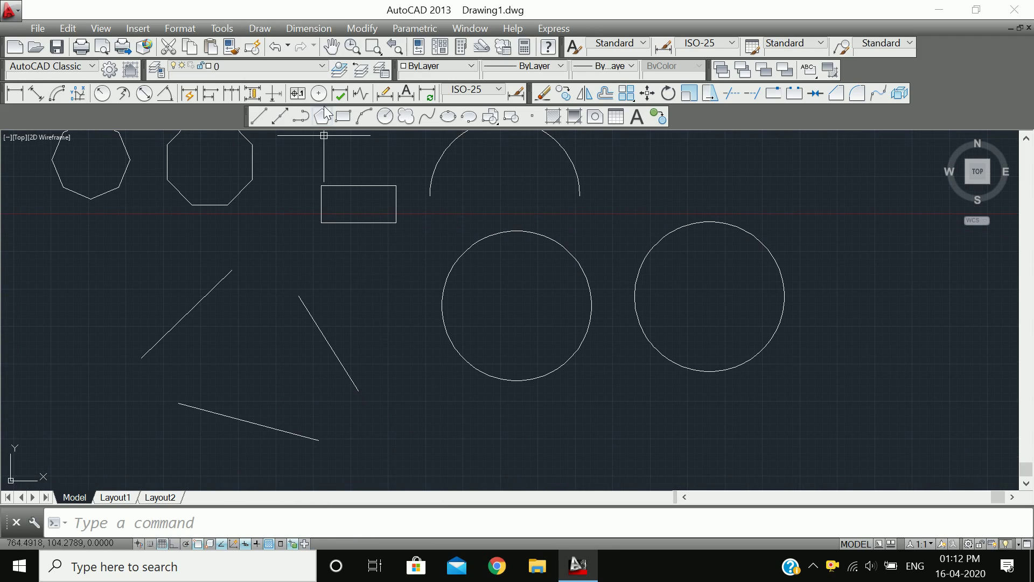
left_click(385, 120)
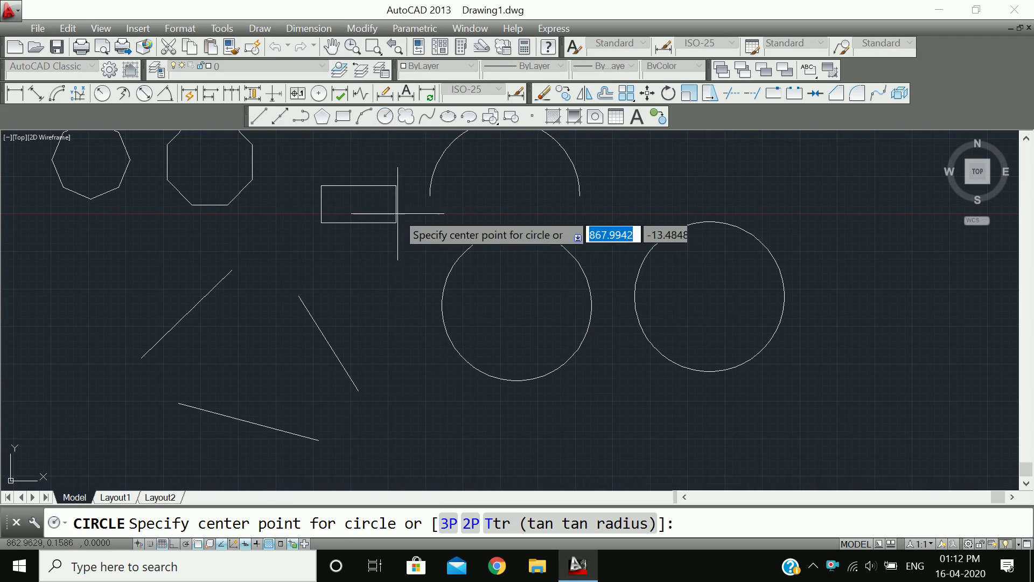
key("Escape")
left_click(386, 117)
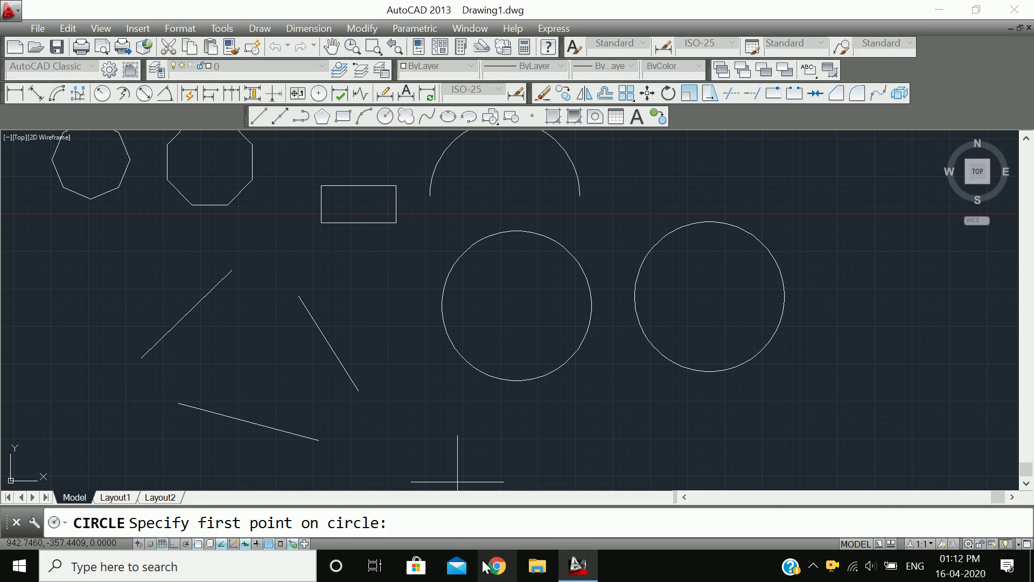
left_click(187, 314)
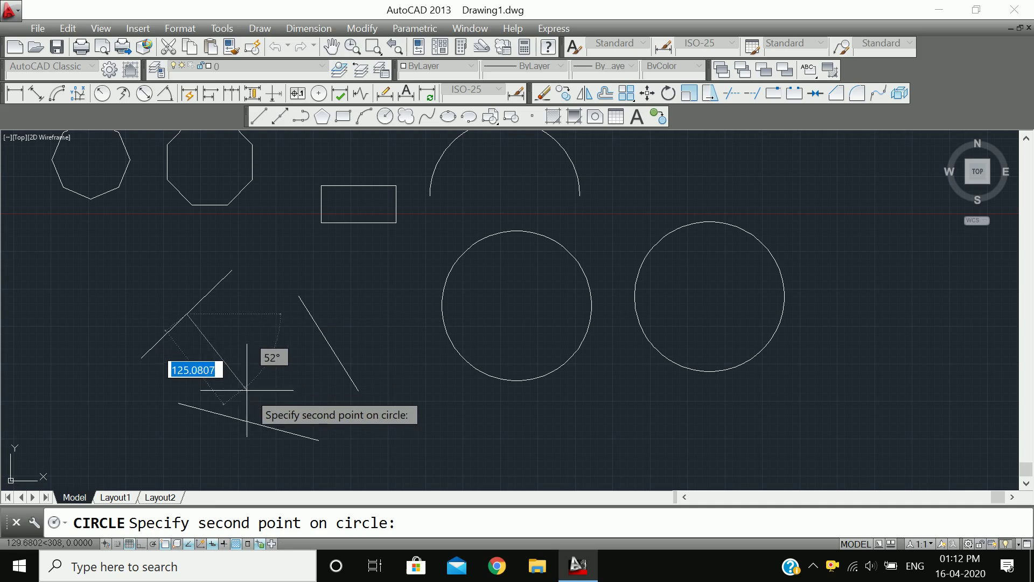
left_click(246, 420)
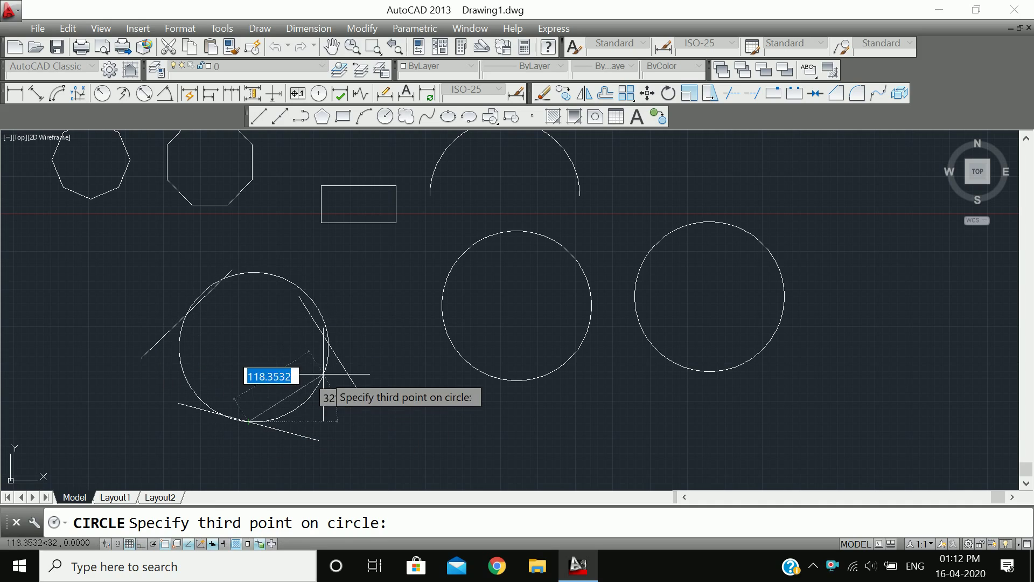
left_click(326, 340)
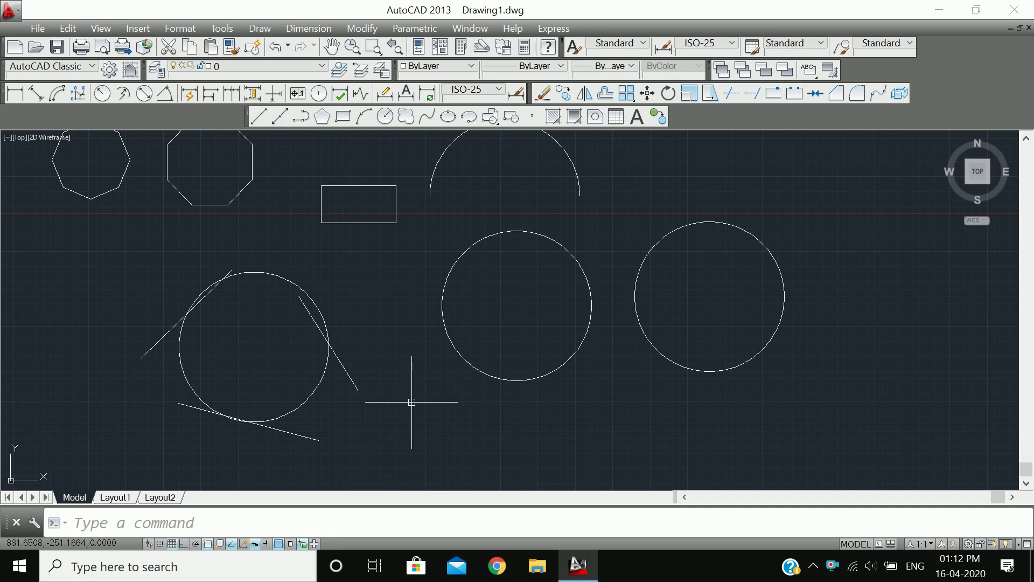
Draw two separate lines right of the 200-diameter circle: a nearly horizontal upper one and a lower one about 186 units long rising at 22°.
type("l")
key("Return")
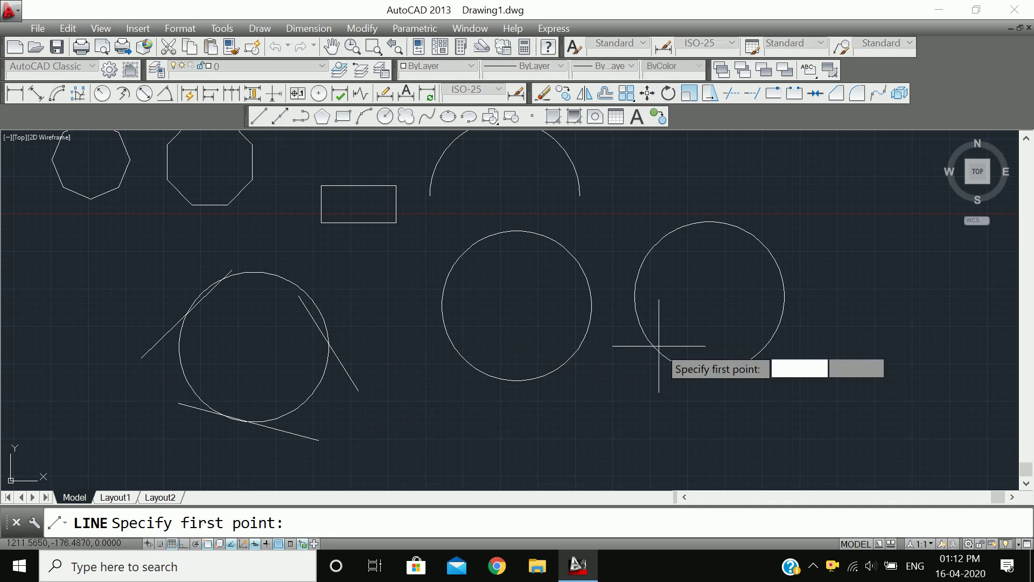
left_click(827, 258)
left_click(968, 250)
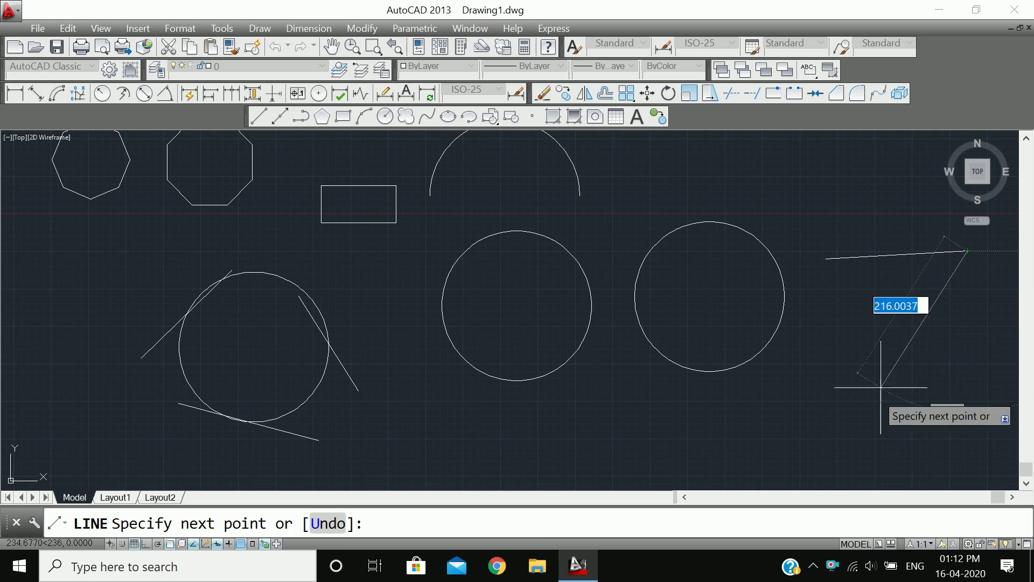
key("Return")
key("Return")
left_click(853, 401)
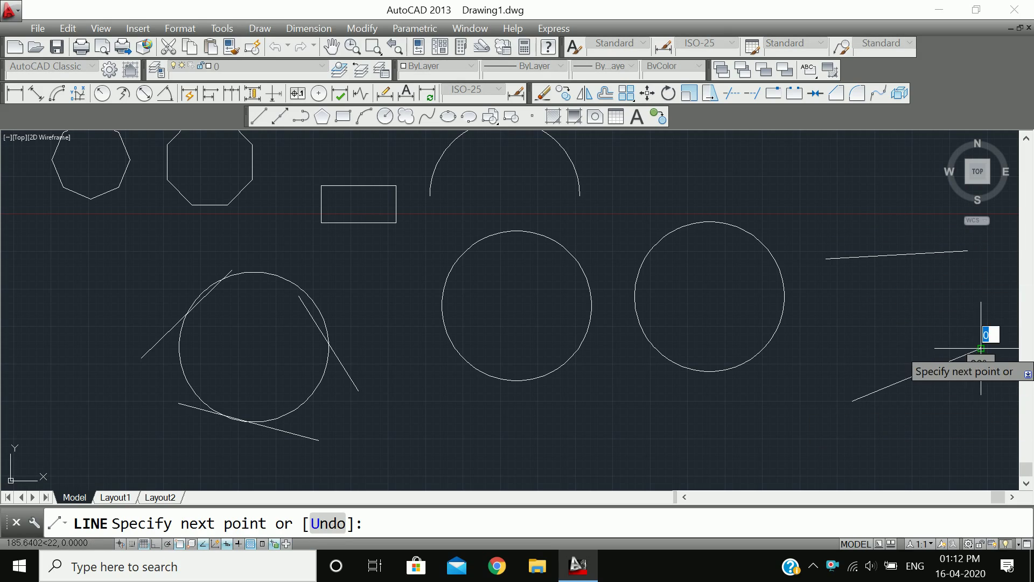
left_click(981, 348)
key("Return")
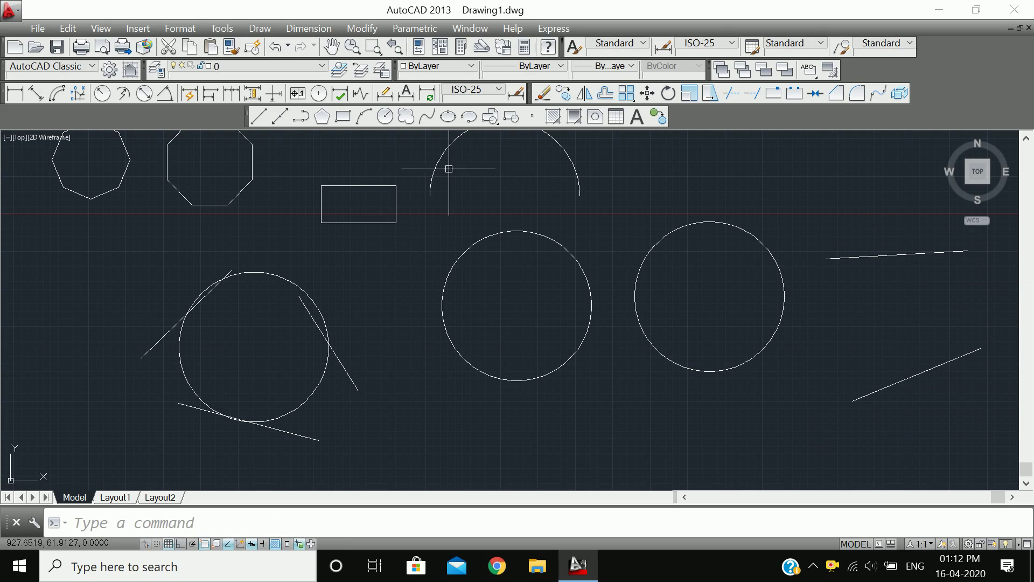
Draw a tan-tan-radius circle of radius 150 tangent to the nearly horizontal upper line and the rising lower line.
left_click(388, 119)
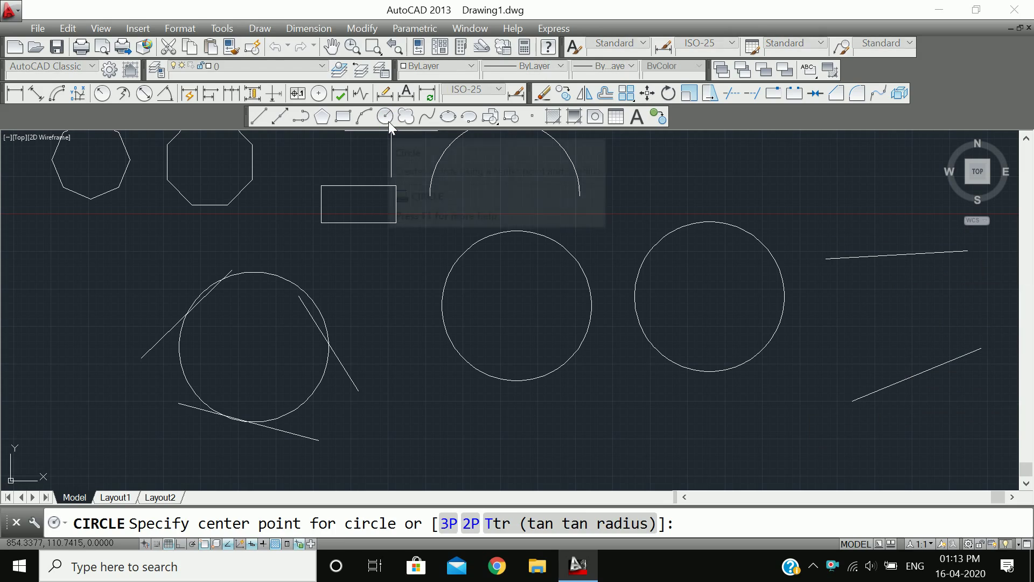
left_click(593, 520)
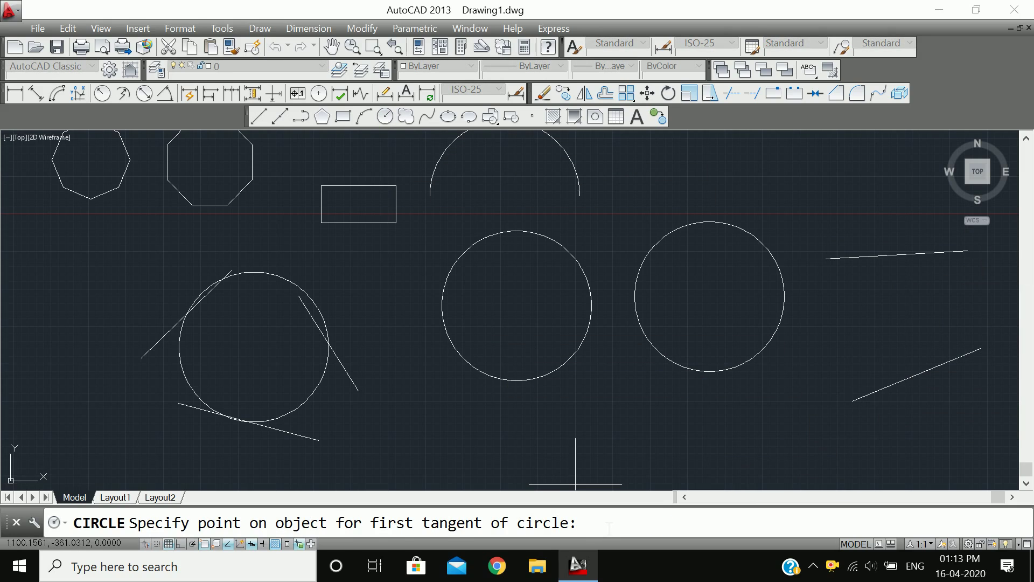
left_click(899, 253)
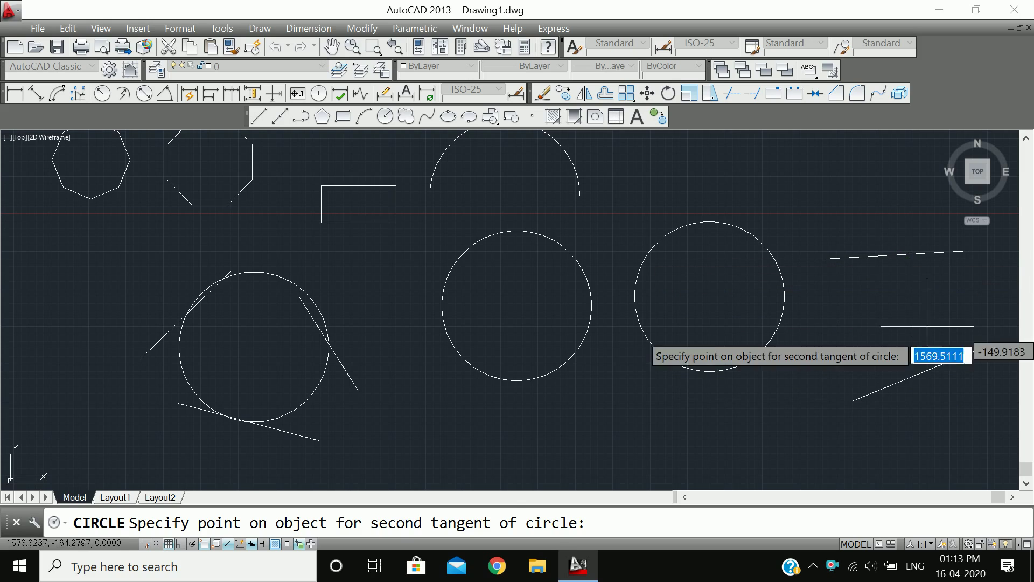
left_click(934, 367)
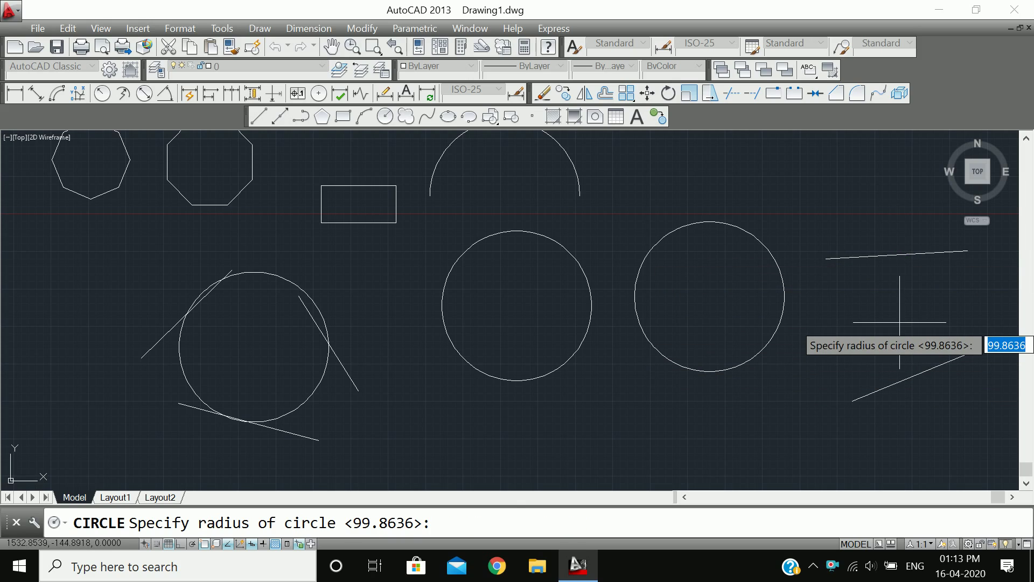
type("10")
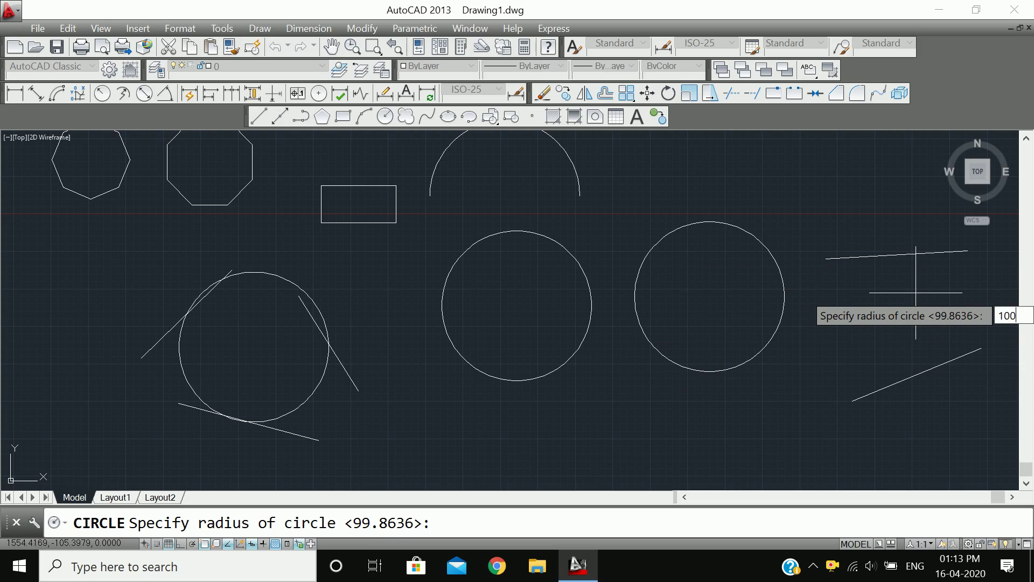
type("0")
key("BackSpace")
key("BackSpace")
key("BackSpace")
type("150")
key("Return")
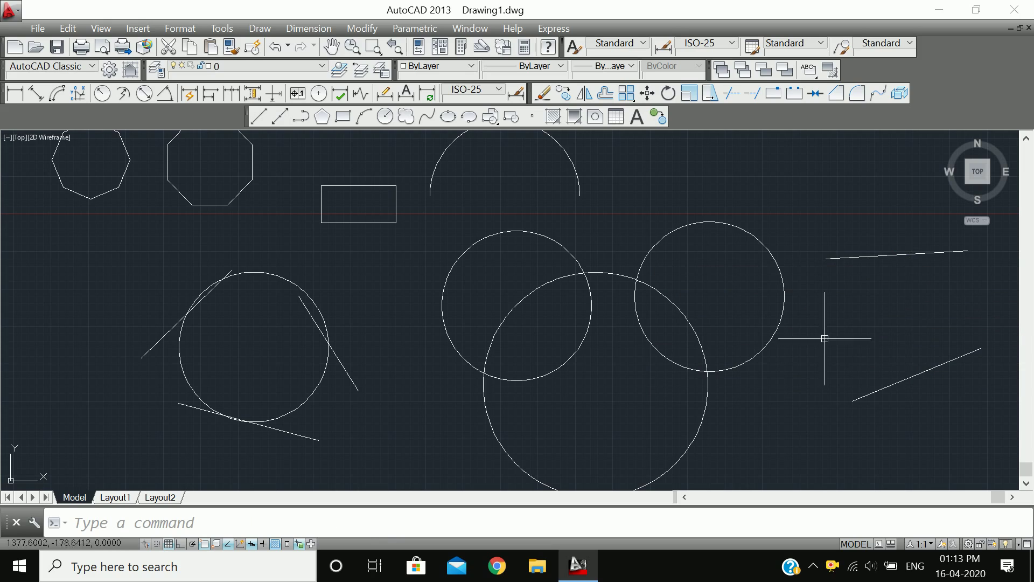
Erase all the polygons, rectangle, arc, circles and lines from the drawing.
middle_click_drag(718, 393, 650, 334)
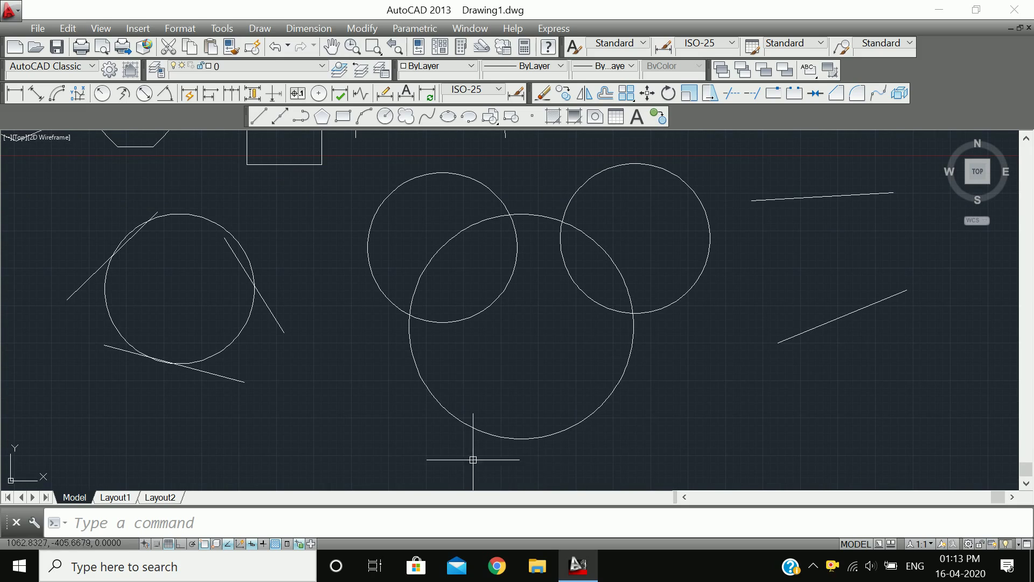
scroll(540, 355, "down", 2)
mouse_move(626, 382)
middle_mouse_down()
mouse_move(554, 392)
mouse_move(554, 405)
middle_mouse_up()
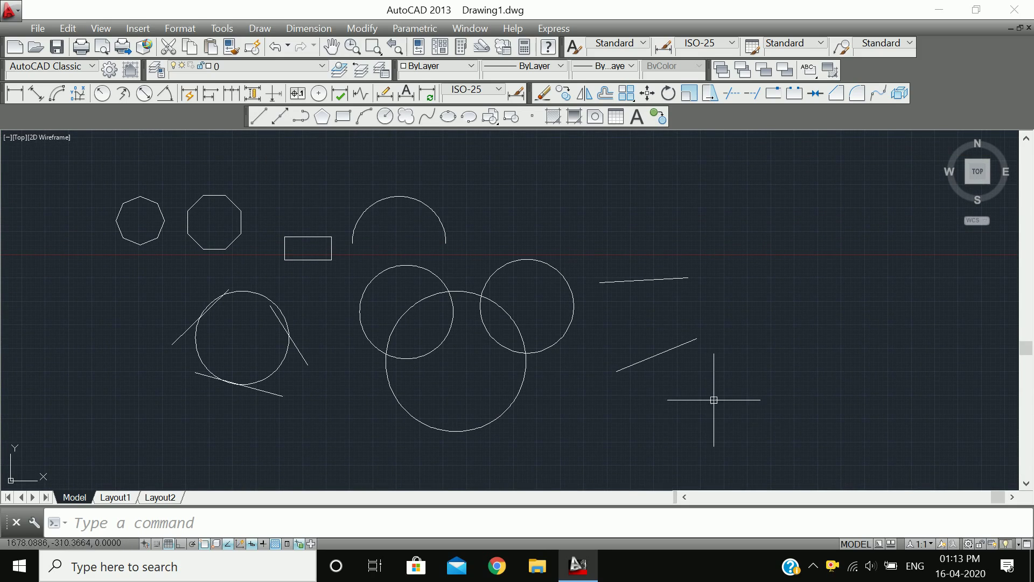
left_click(773, 477)
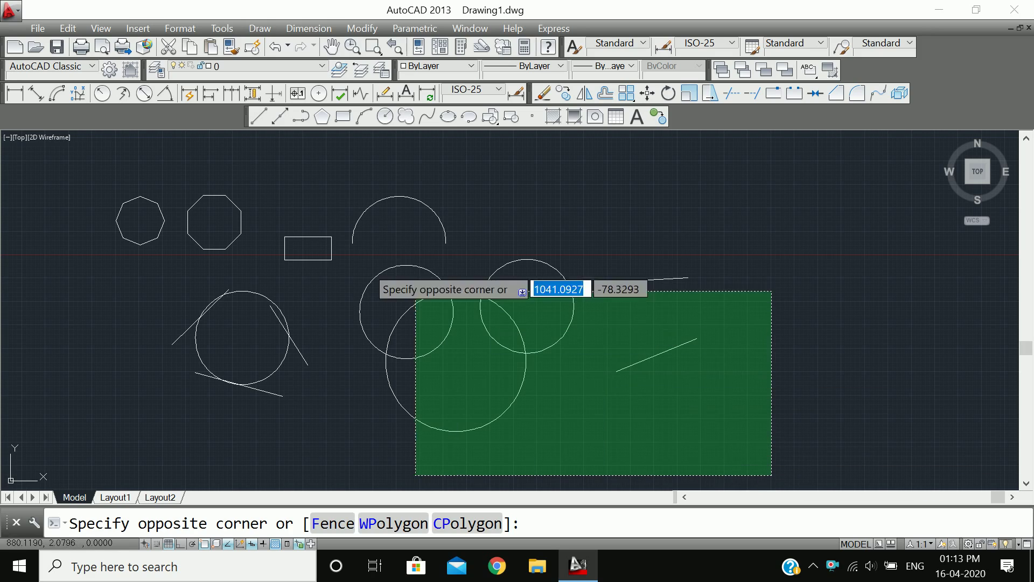
left_click(100, 185)
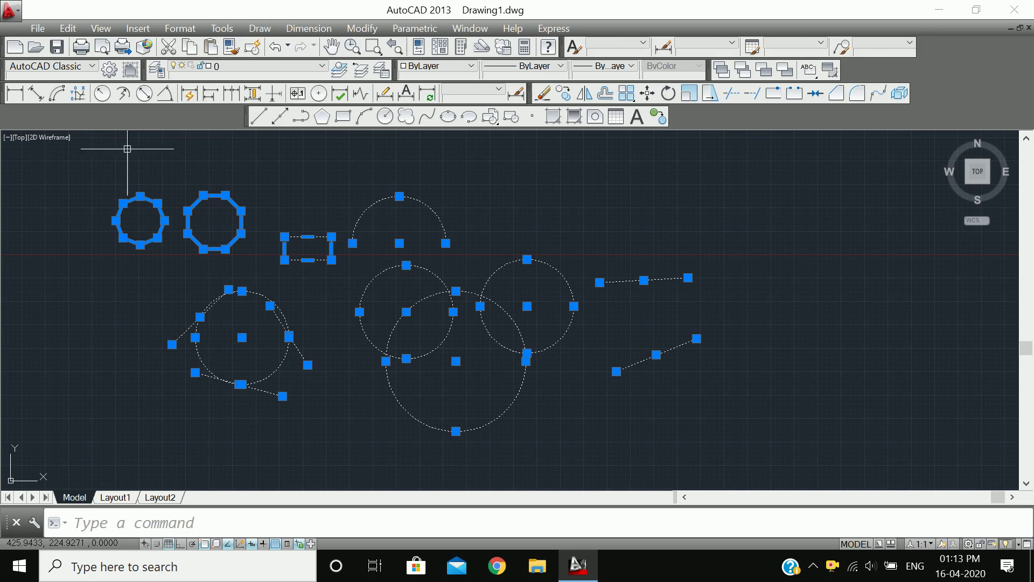
type("e")
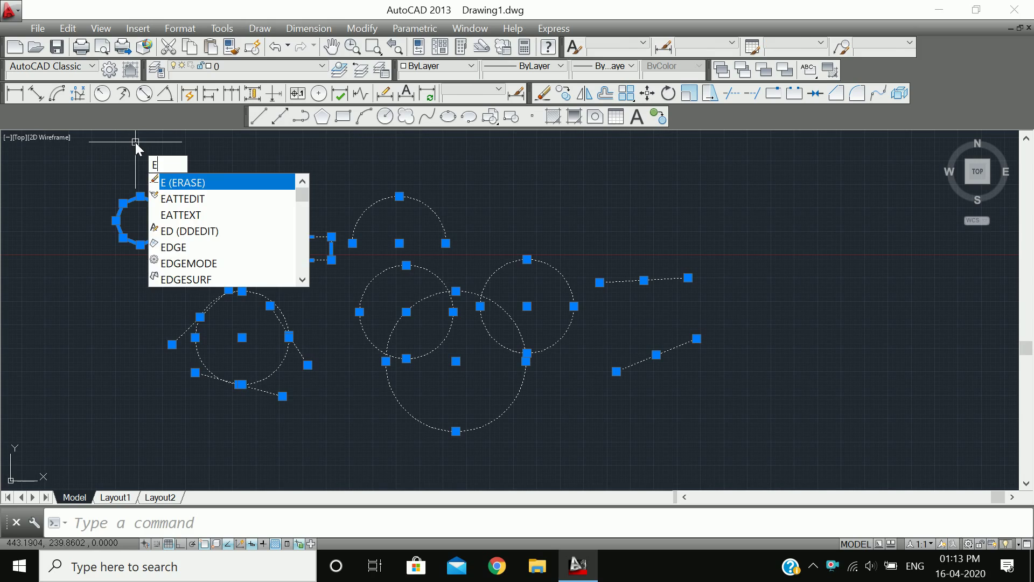
key("Return")
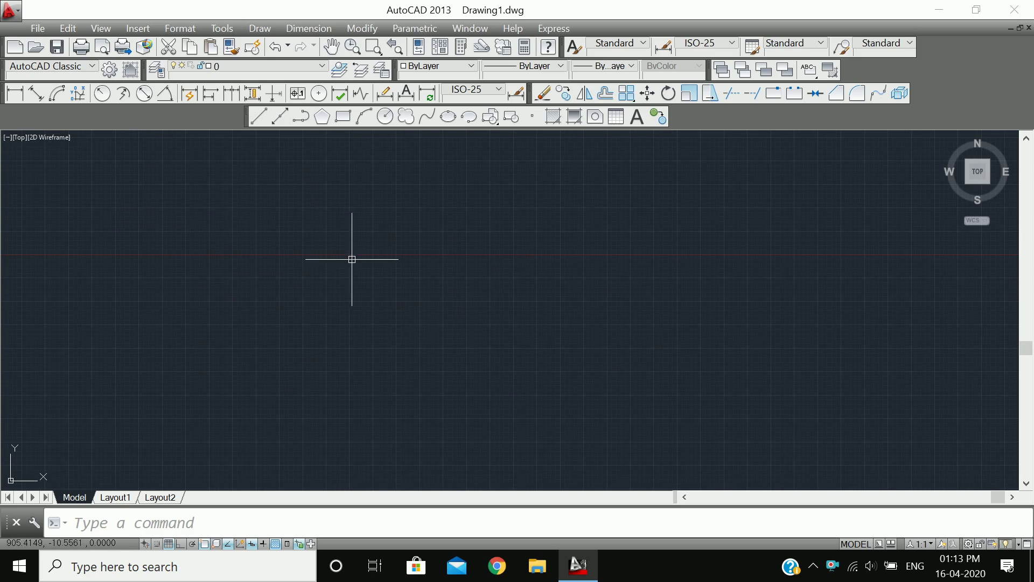
Zoom the emptied drawing with the All option.
type("z")
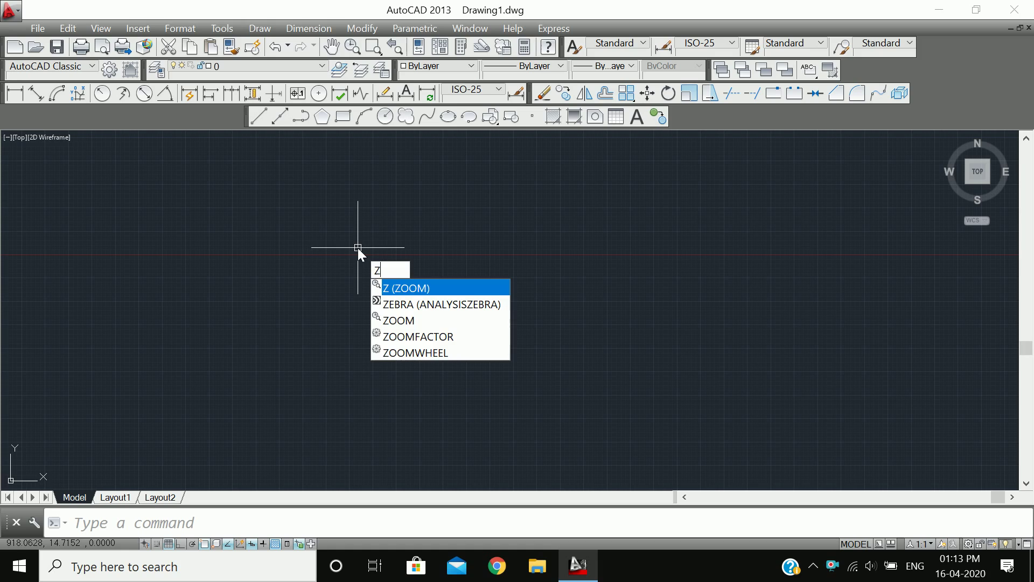
key("Return")
type("a")
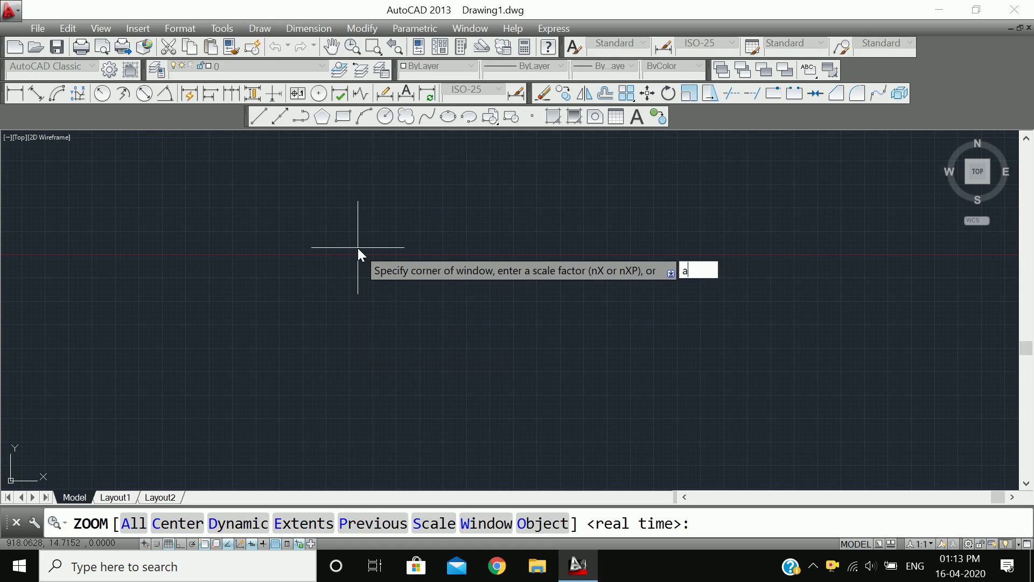
key("Return")
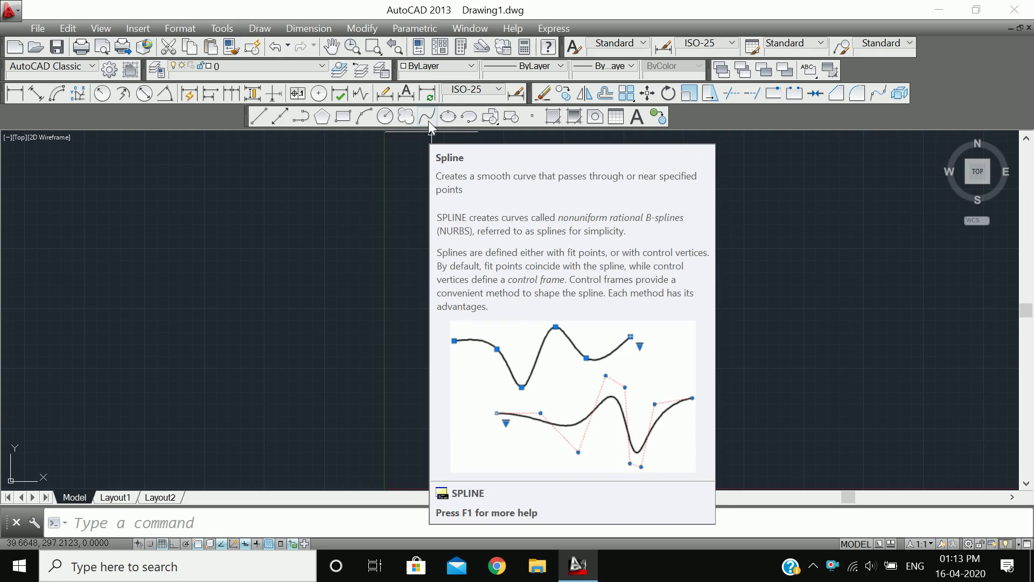
Draw an S-shaped wave spline through four fit points alternating low, high, low and high.
left_click(428, 120)
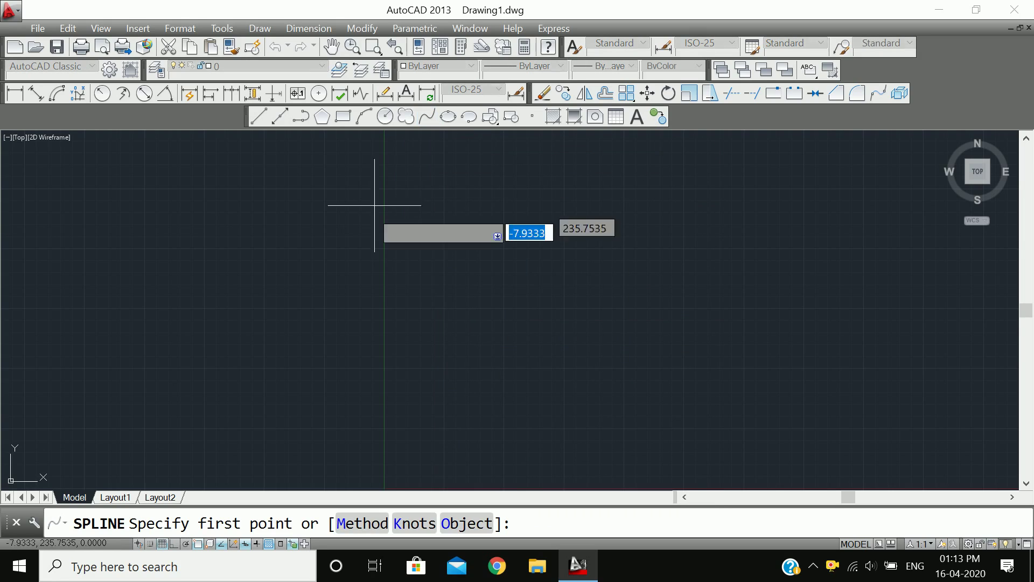
left_click(212, 371)
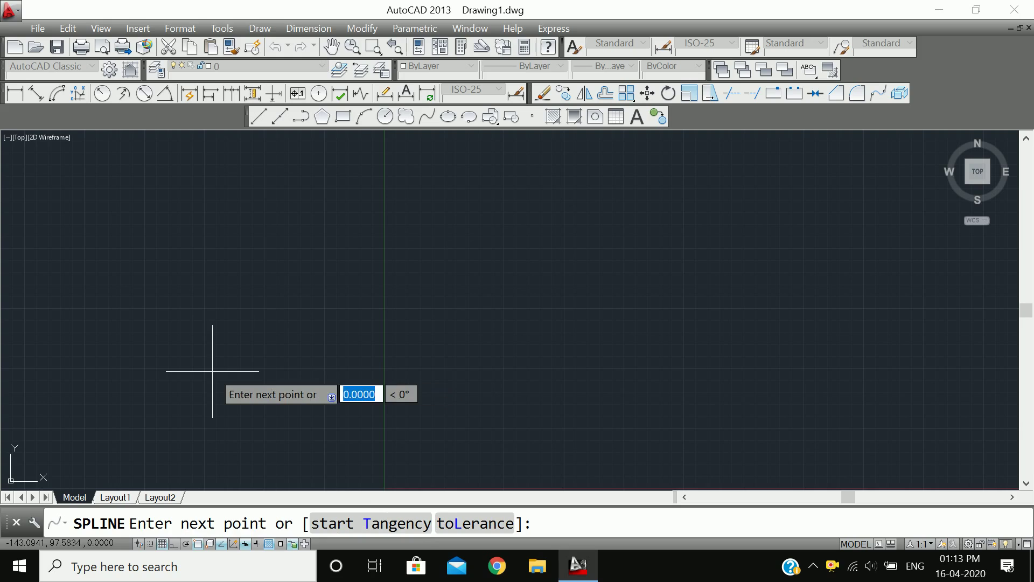
left_click(338, 205)
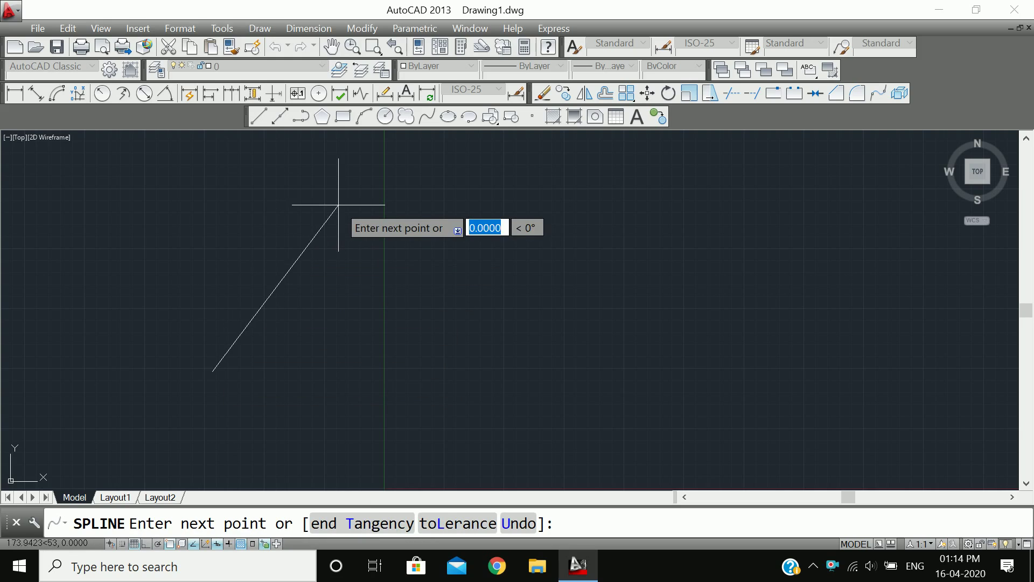
left_click(435, 374)
left_click(553, 205)
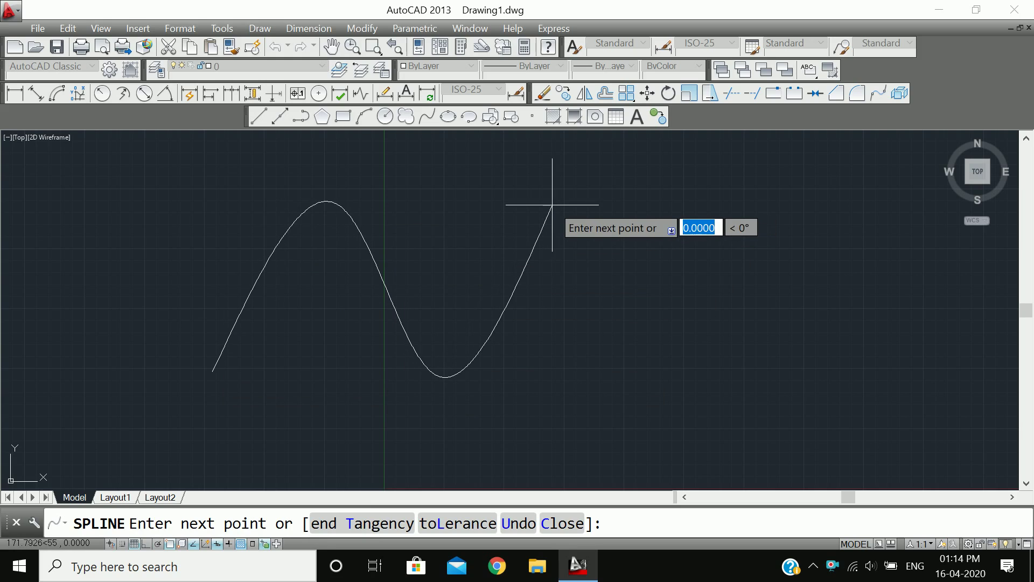
key("Return")
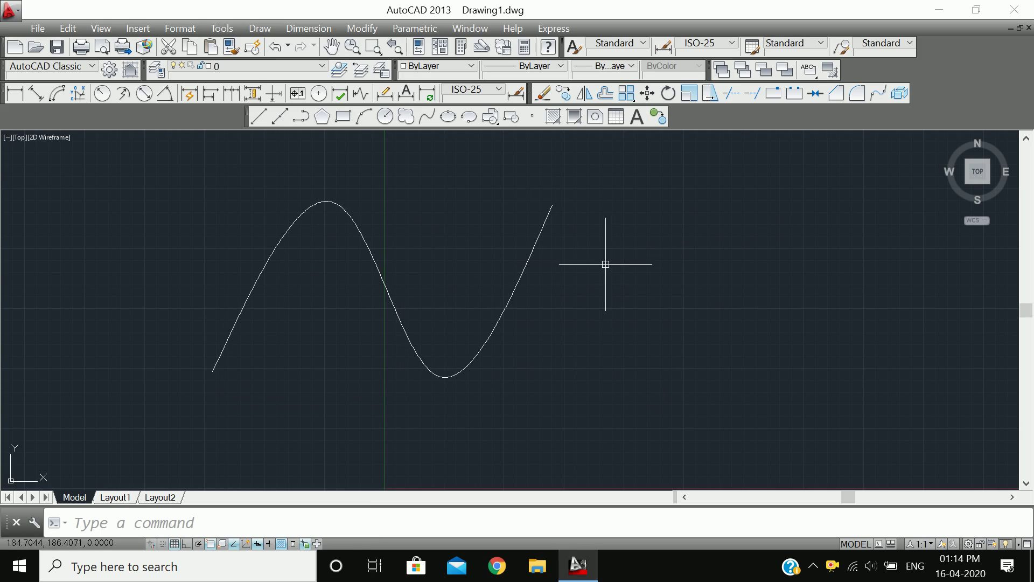
Draw a wide rectangle to the right of the wave spline, roughly as high as the wave.
type("l")
key("Return")
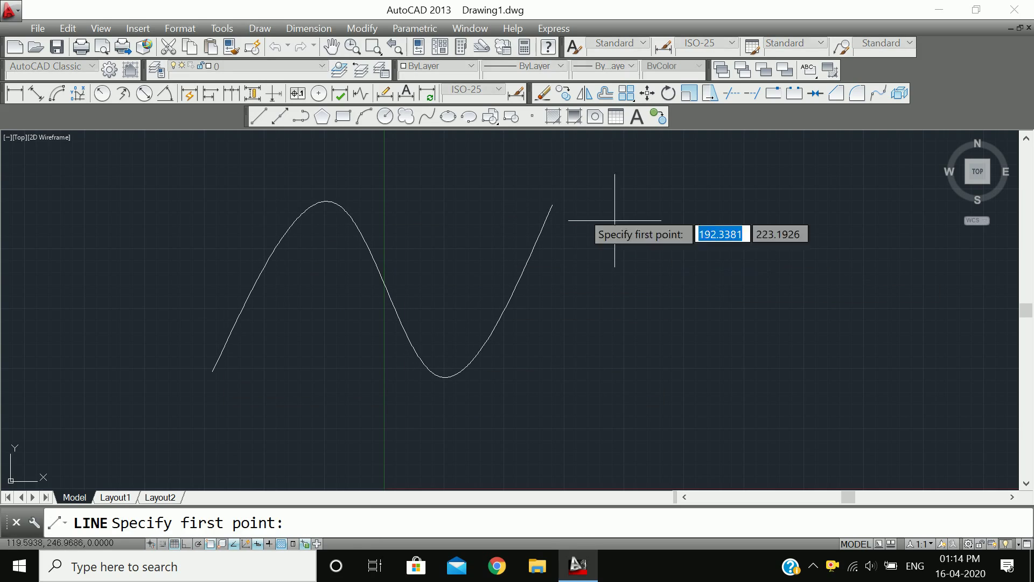
left_click(341, 122)
left_click(627, 361)
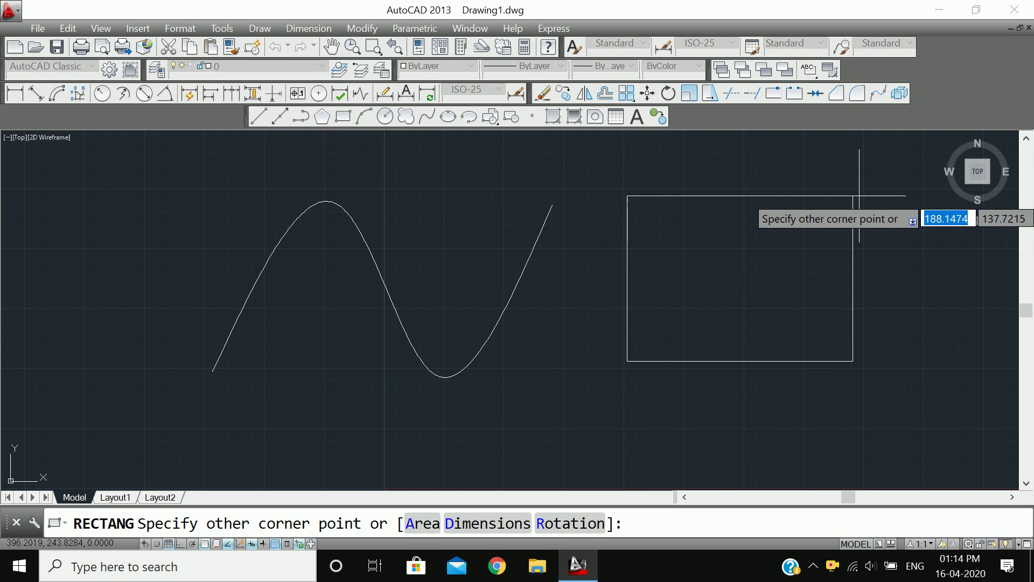
left_click(886, 204)
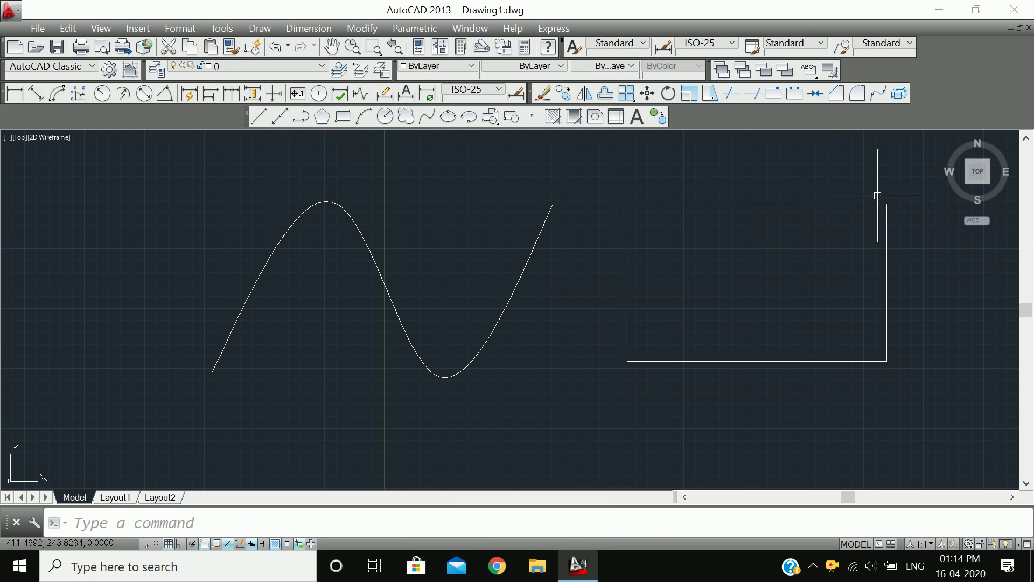
Draw an arch-shaped spline from the rectangle's lower-left corner through its top edge's midpoint to its lower-right corner.
left_click(431, 118)
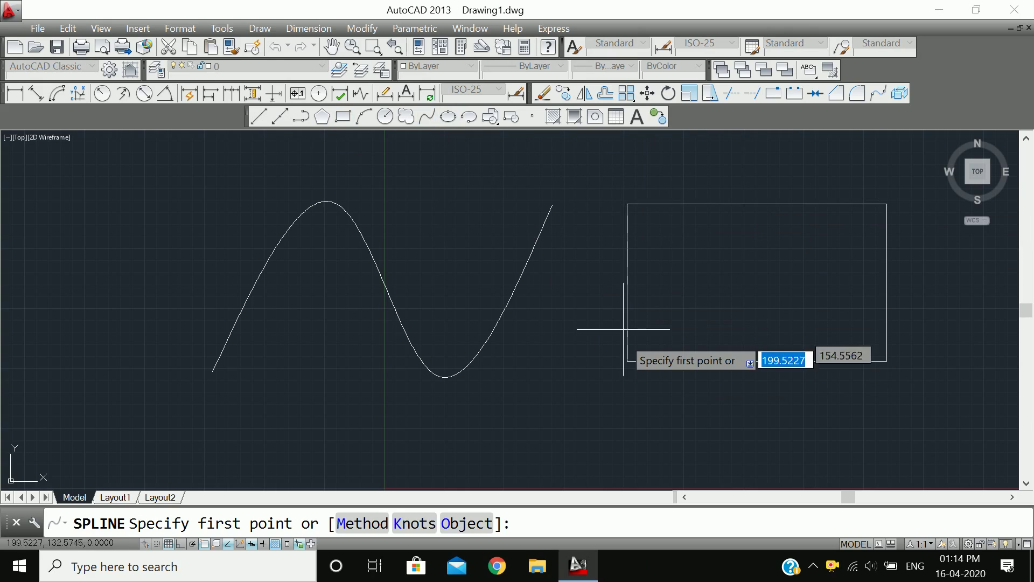
left_click(627, 360)
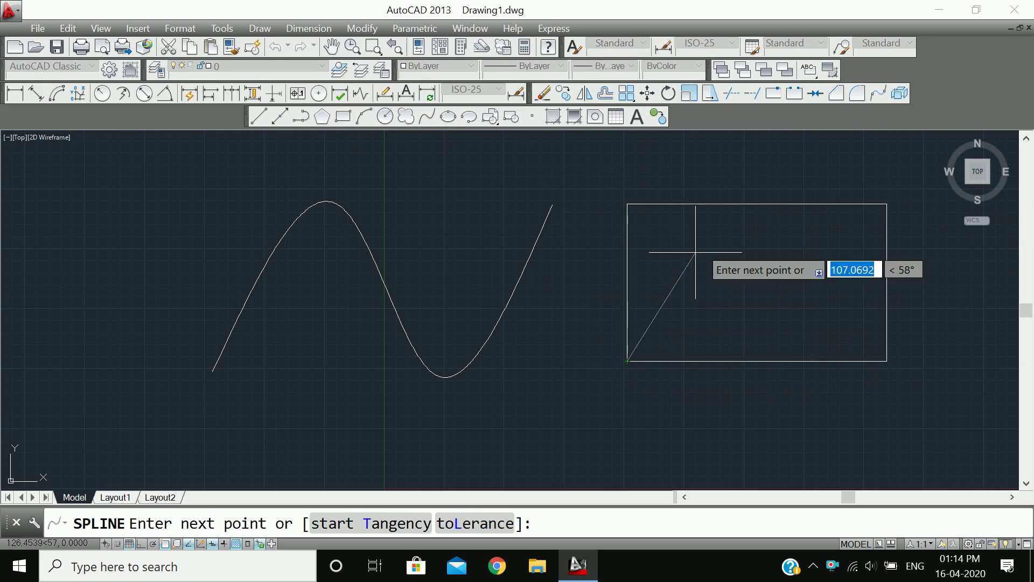
left_click(756, 204)
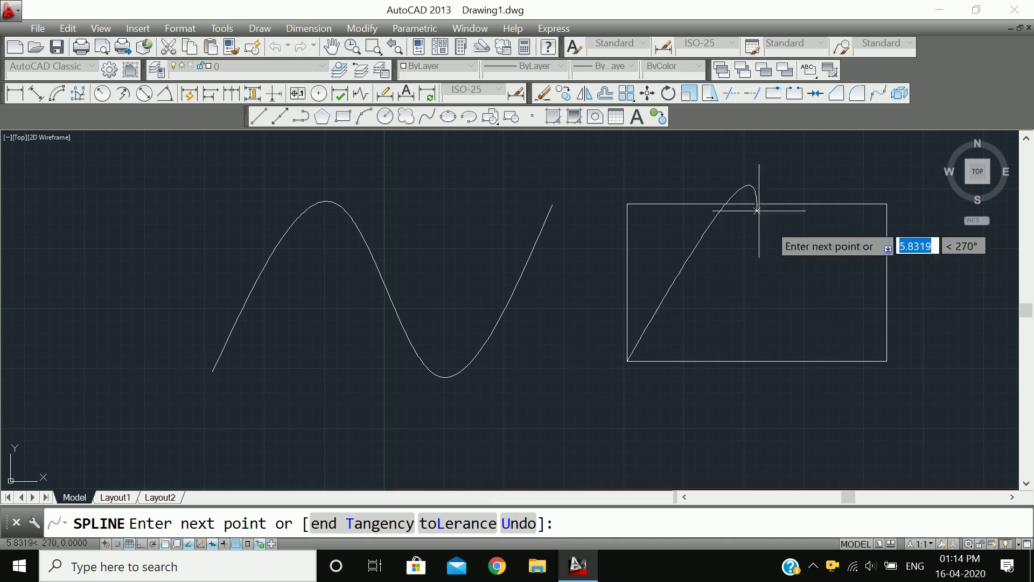
left_click(884, 360)
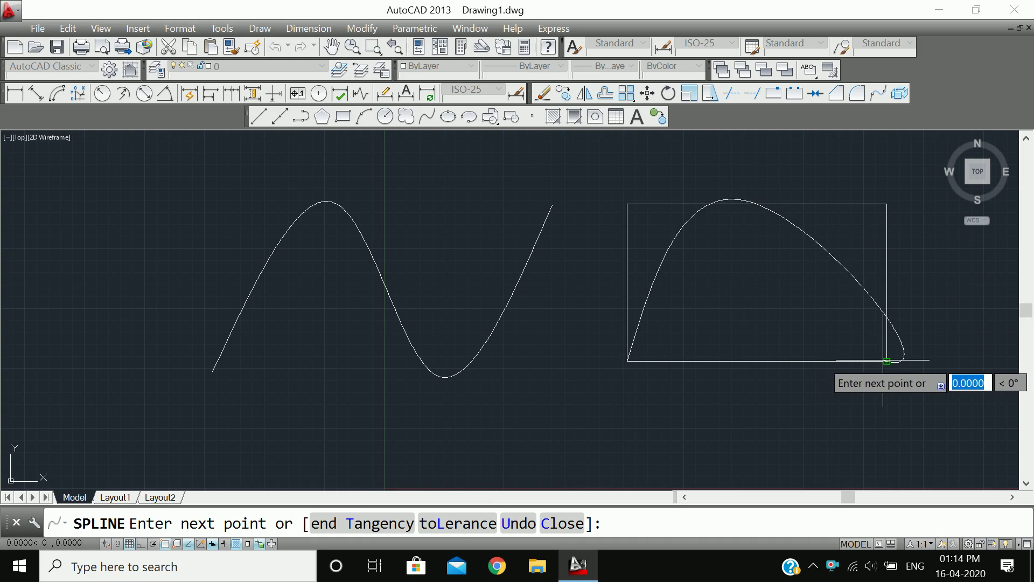
key("Return")
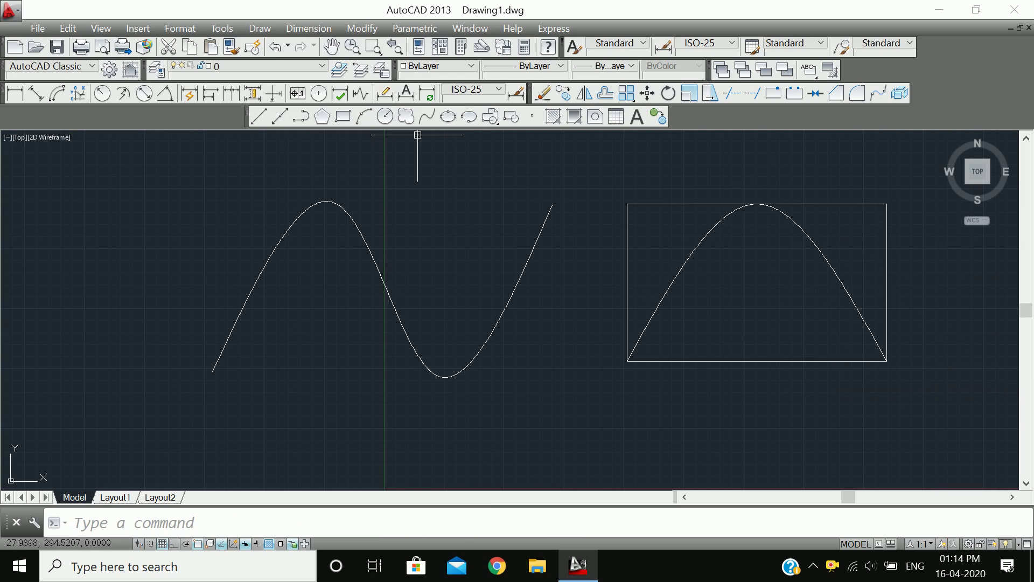
scroll(631, 323, "down", 2)
mouse_move(764, 355)
middle_mouse_down()
mouse_move(425, 302)
mouse_move(391, 259)
middle_mouse_up()
scroll(442, 267, "down", 4)
scroll(442, 266, "down", 2)
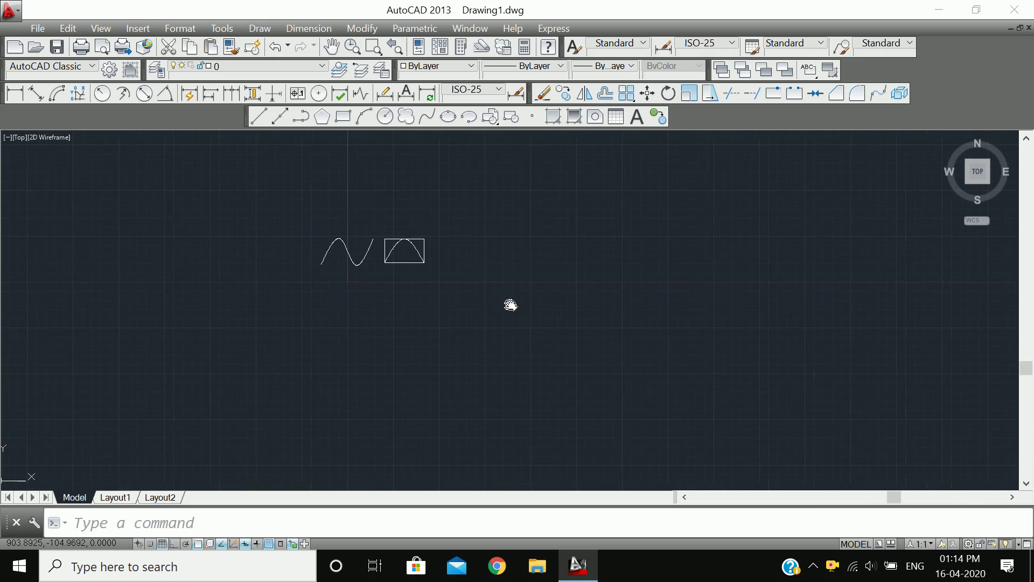
mouse_move(508, 300)
middle_mouse_down()
mouse_move(257, 229)
mouse_move(349, 292)
middle_mouse_up()
scroll(263, 243, "up", 2)
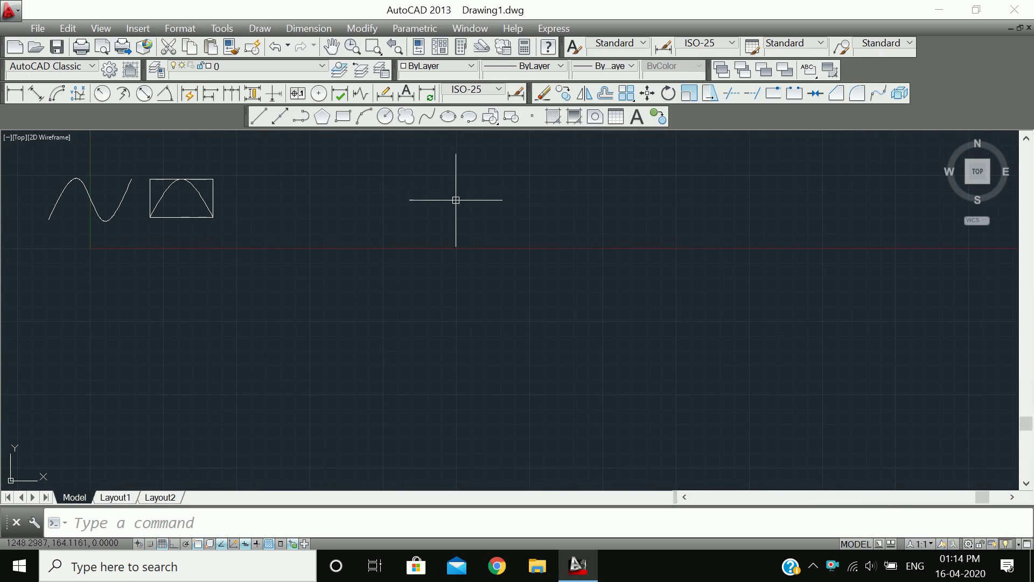
left_click(451, 120)
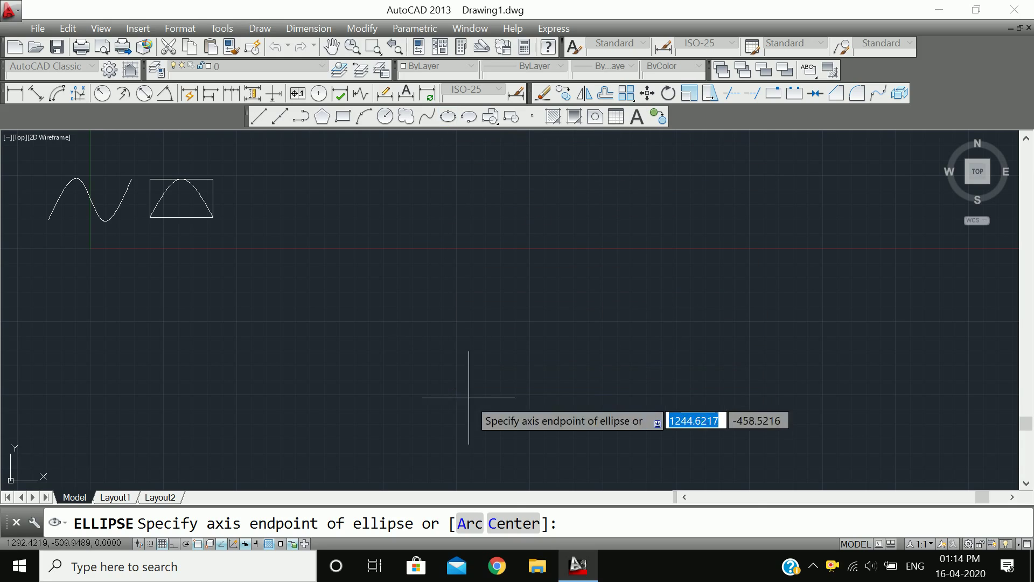
left_click(513, 523)
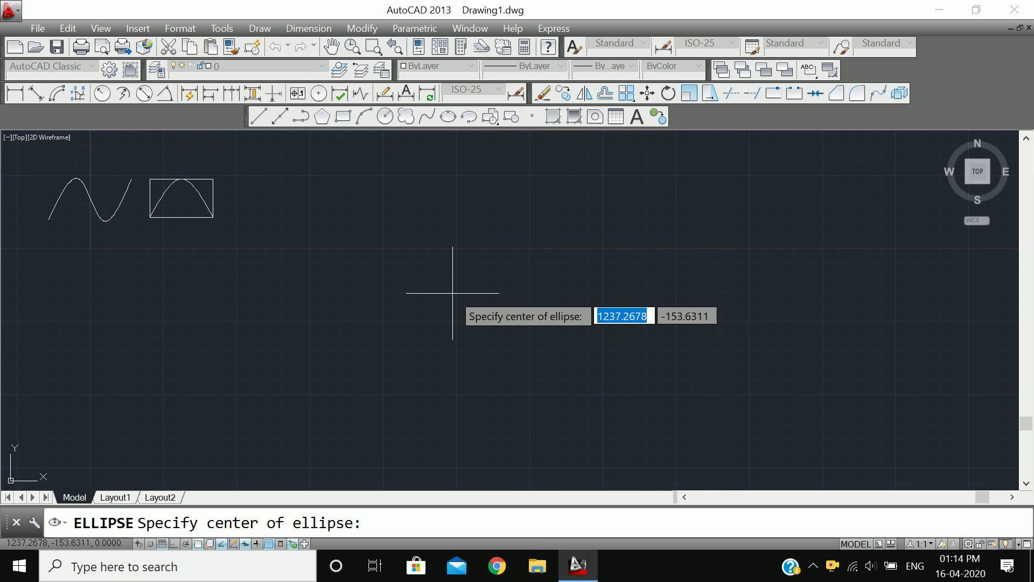
key("Escape")
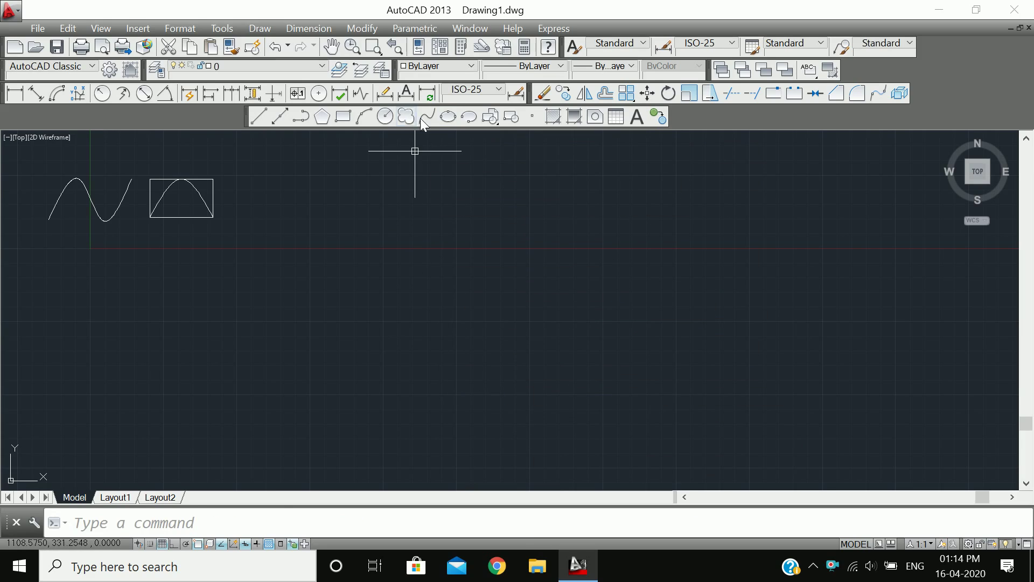
Draw a horizontal ellipse by its center below and right of the spline rectangle, about three times as wide as high, with Ortho on.
left_click(448, 117)
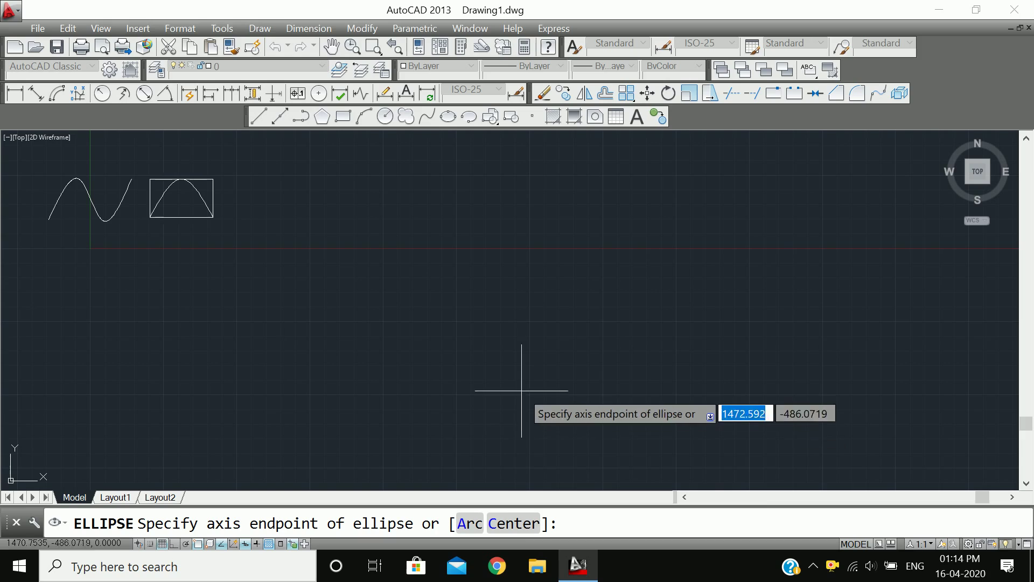
left_click(514, 523)
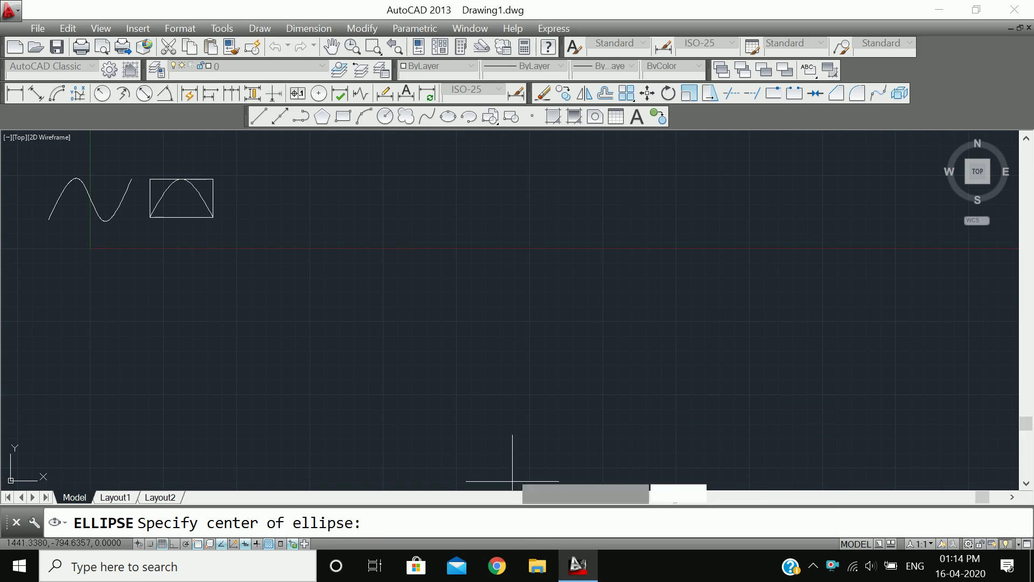
left_click(389, 271)
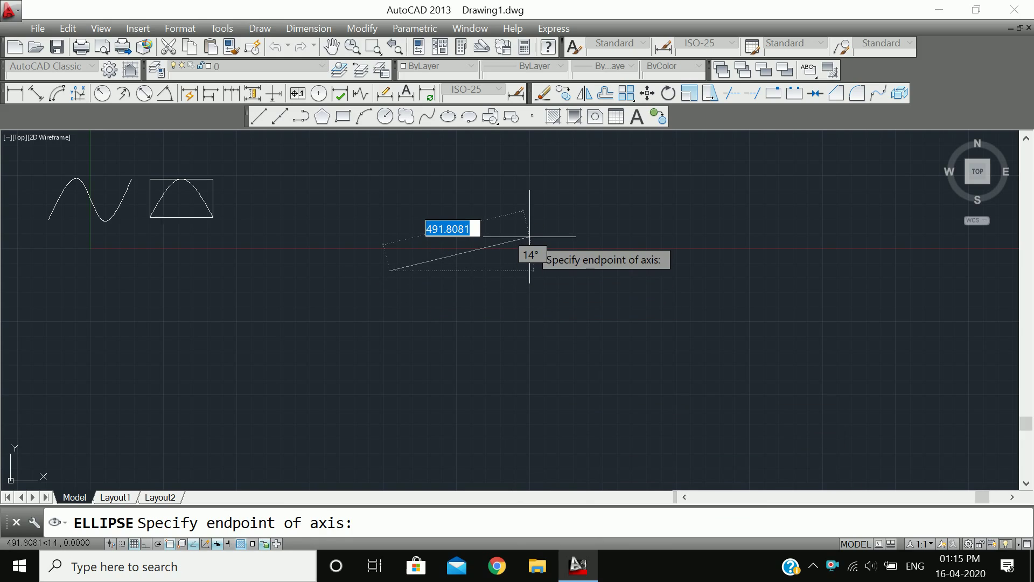
key("F8")
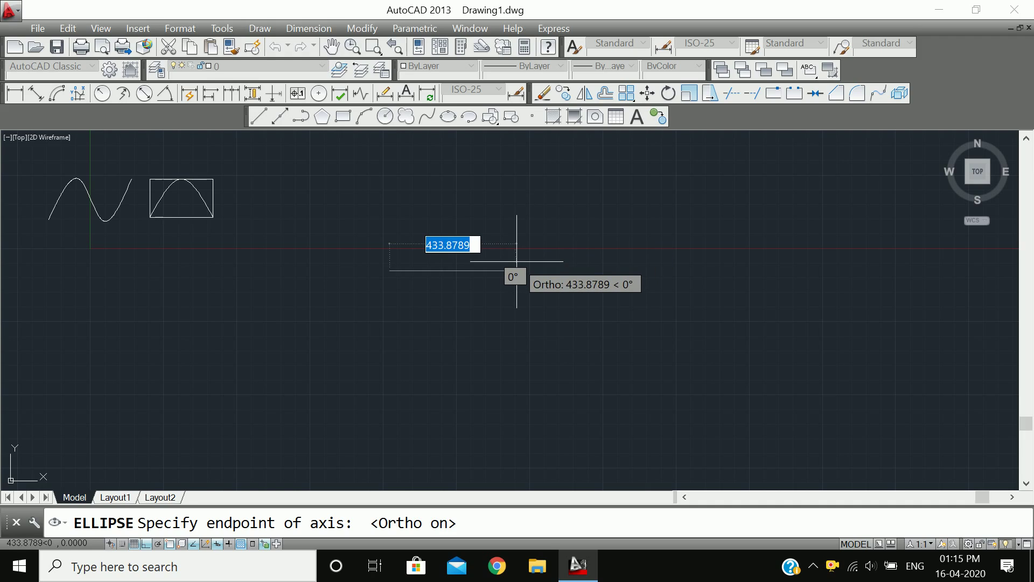
left_click(565, 273)
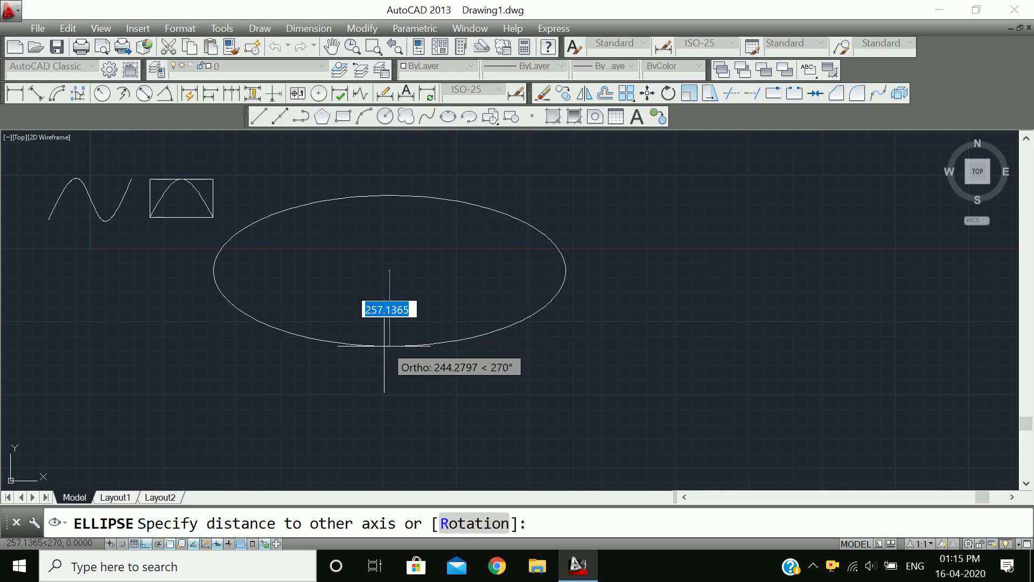
left_click(384, 327)
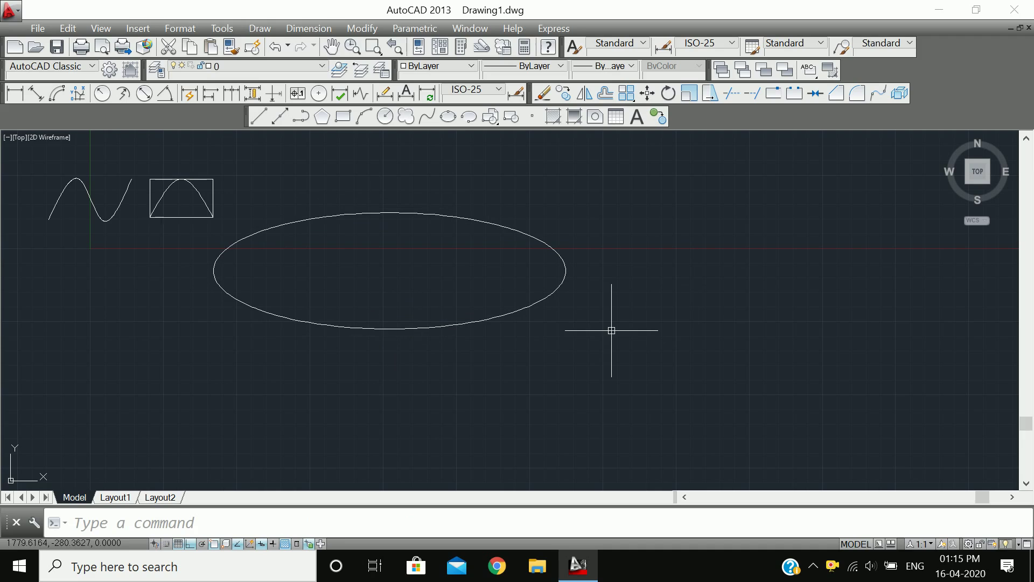
Draw a second ellipse right of the first by its axis endpoints, with a horizontal axis about 522 long and a 120 half-axis.
key("Return")
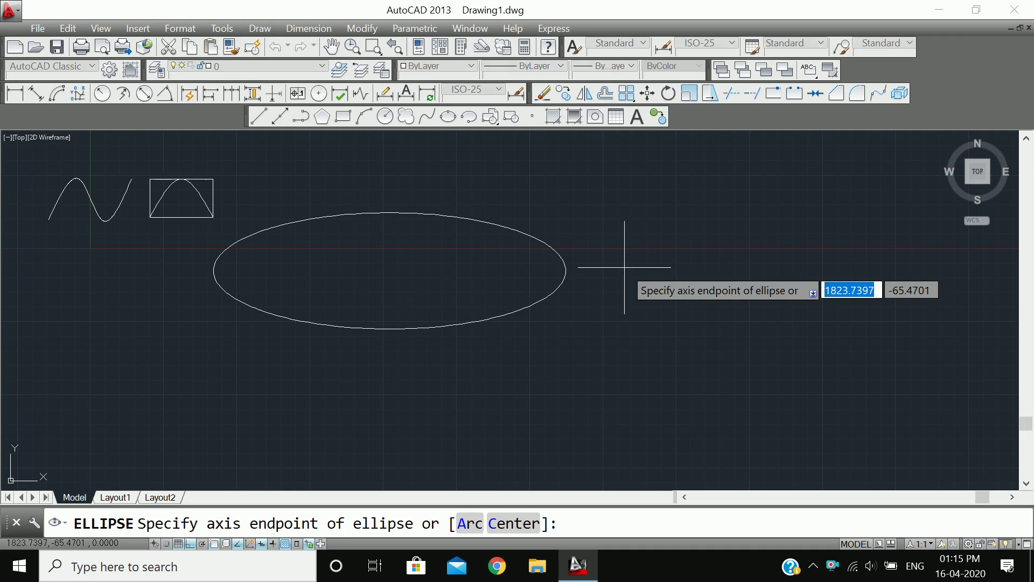
mouse_move(726, 254)
middle_mouse_down()
mouse_move(718, 280)
mouse_move(561, 281)
middle_mouse_up()
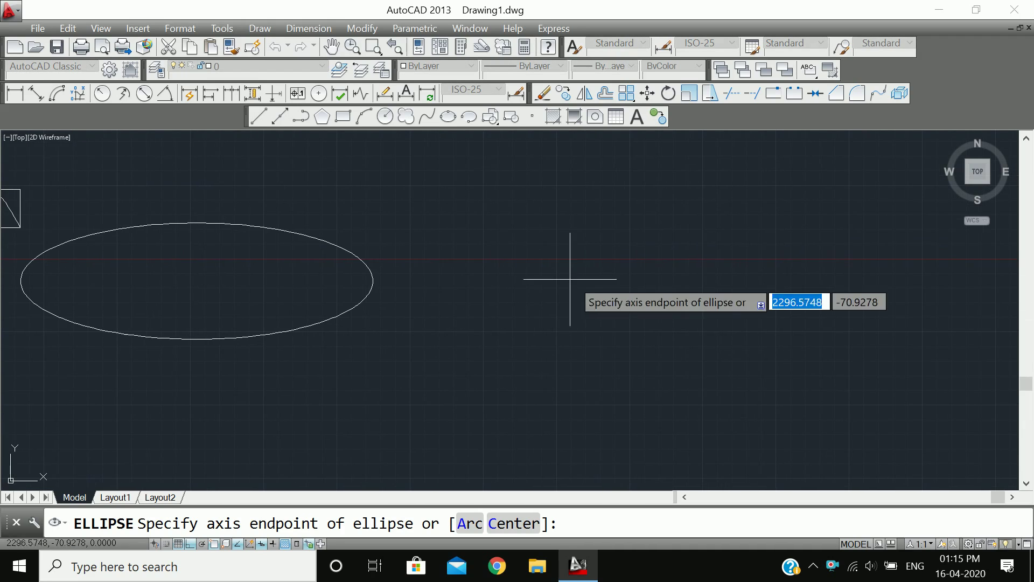
left_click(604, 285)
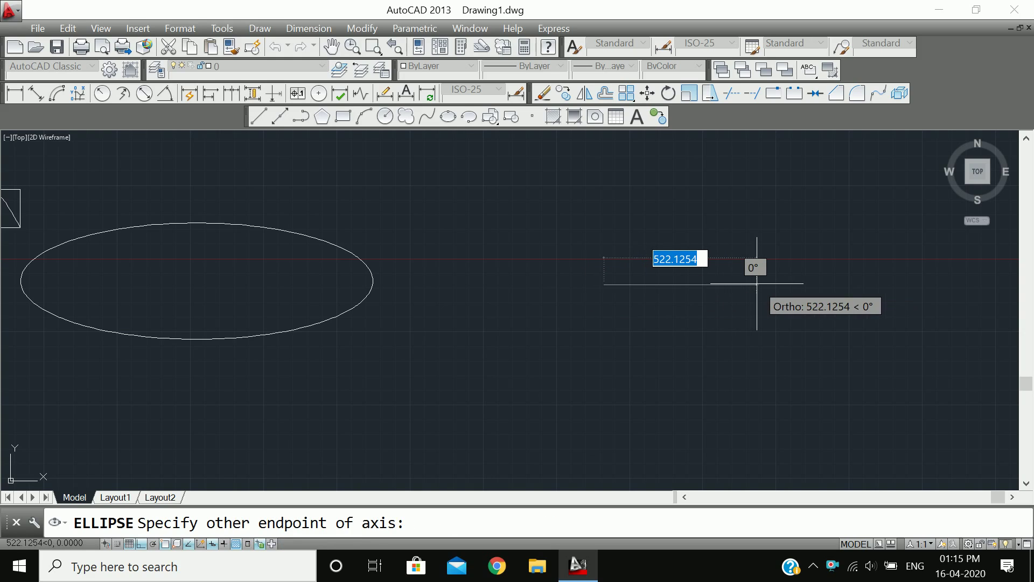
left_click(757, 282)
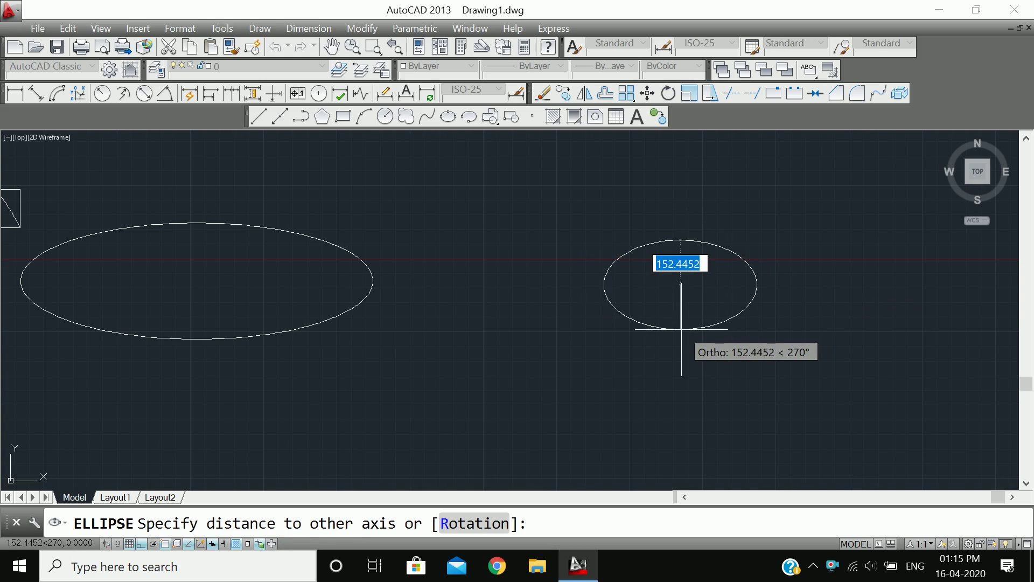
type("120")
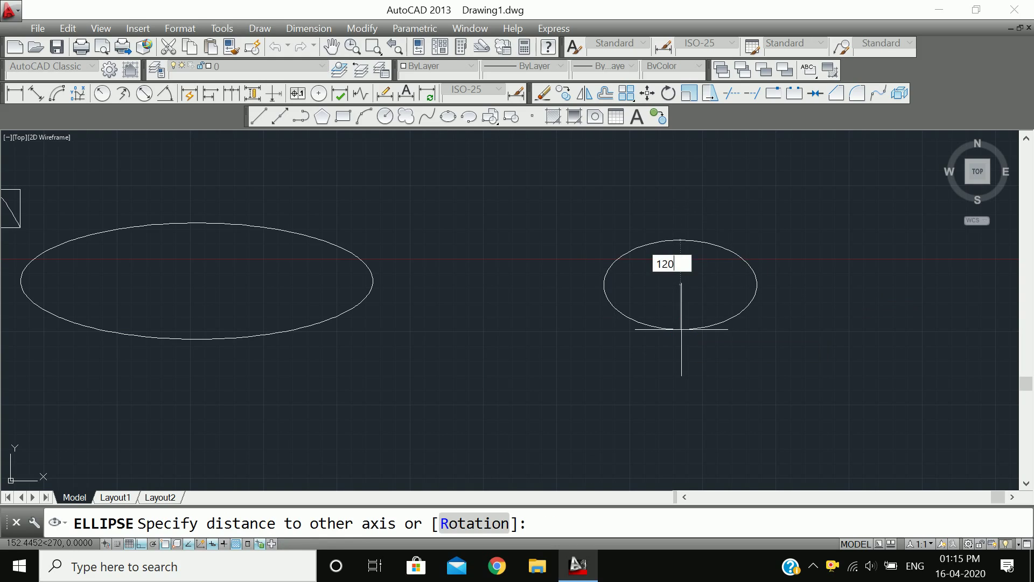
key("Return")
Erase the smaller ellipse.
left_click(750, 346)
left_click(676, 310)
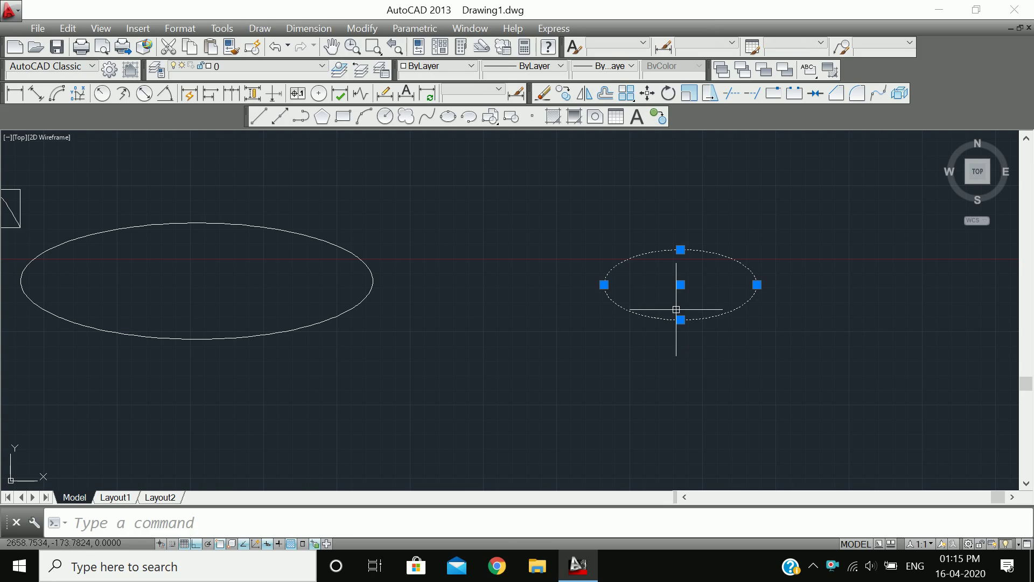
type("e")
key("Return")
Erase the remaining wave spline, rectangle, arch spline and large ellipse with one crossing selection.
scroll(339, 306, "down", 2)
middle_click_drag(39, 348, 275, 312)
left_click(641, 337)
left_click(170, 160)
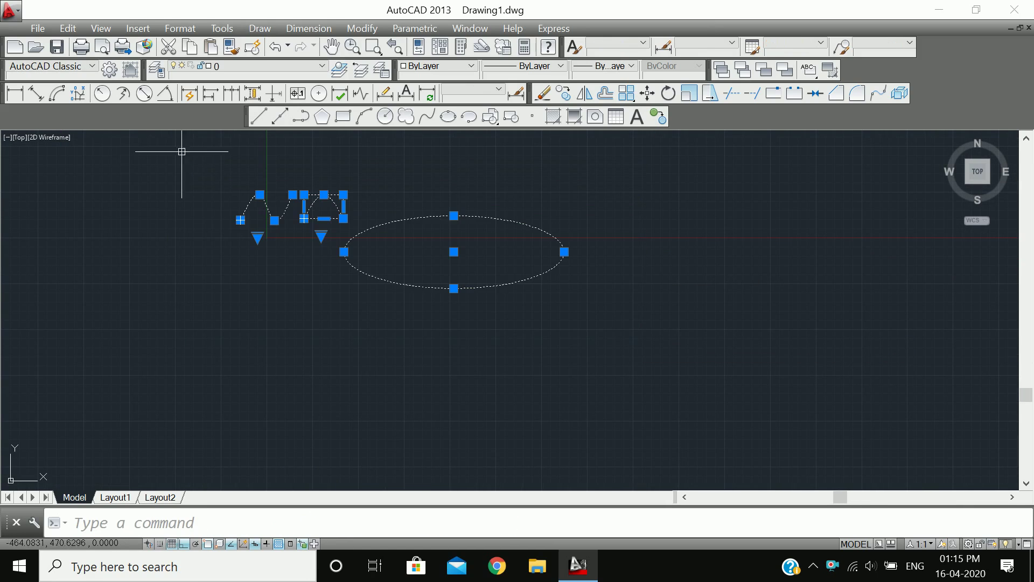
key("Delete")
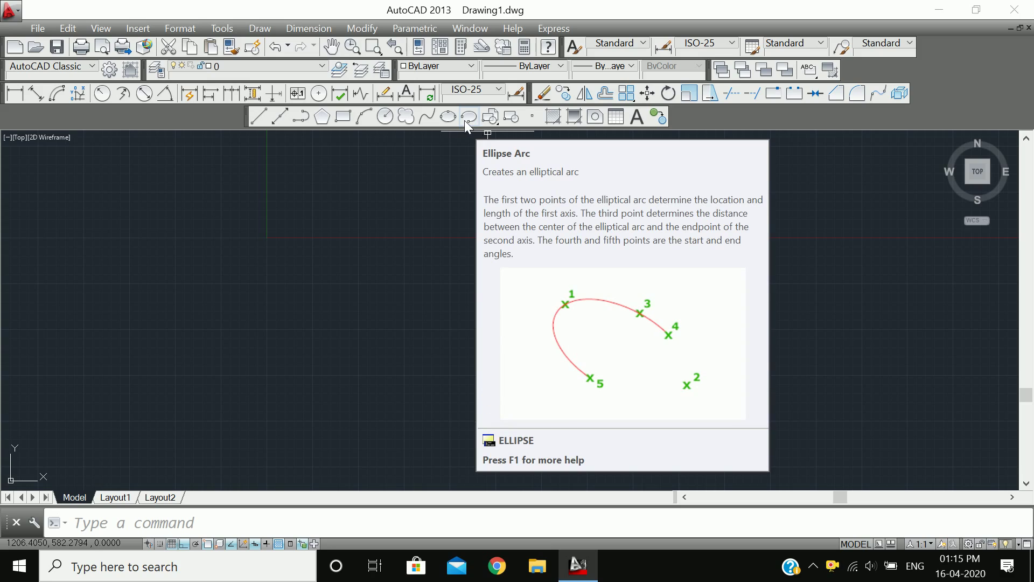
Draw a center-based elliptical arc on a wide horizontal ellipse, running with Ortho off from its upper-left part around to its lower-left part.
left_click(467, 120)
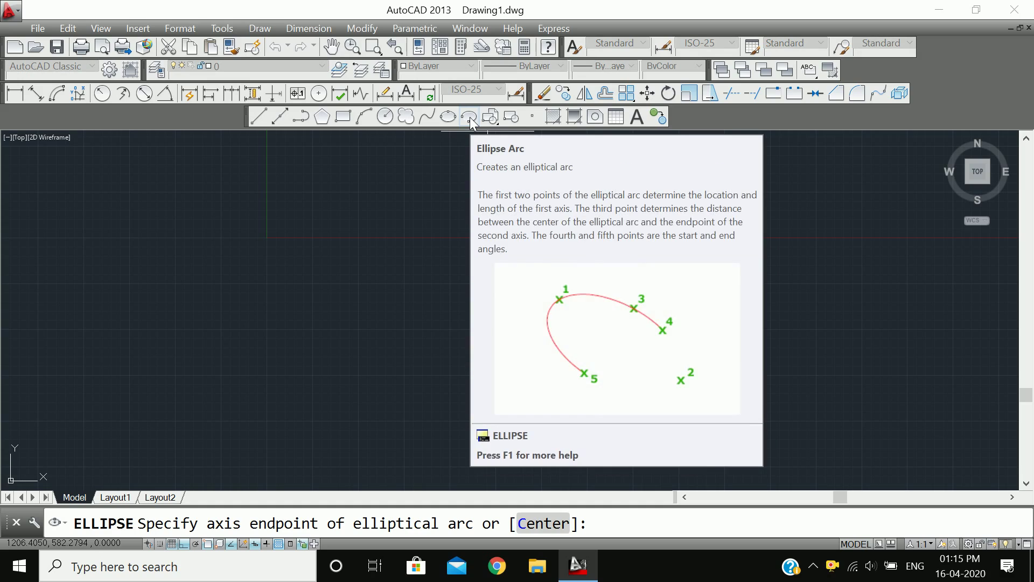
key("Escape")
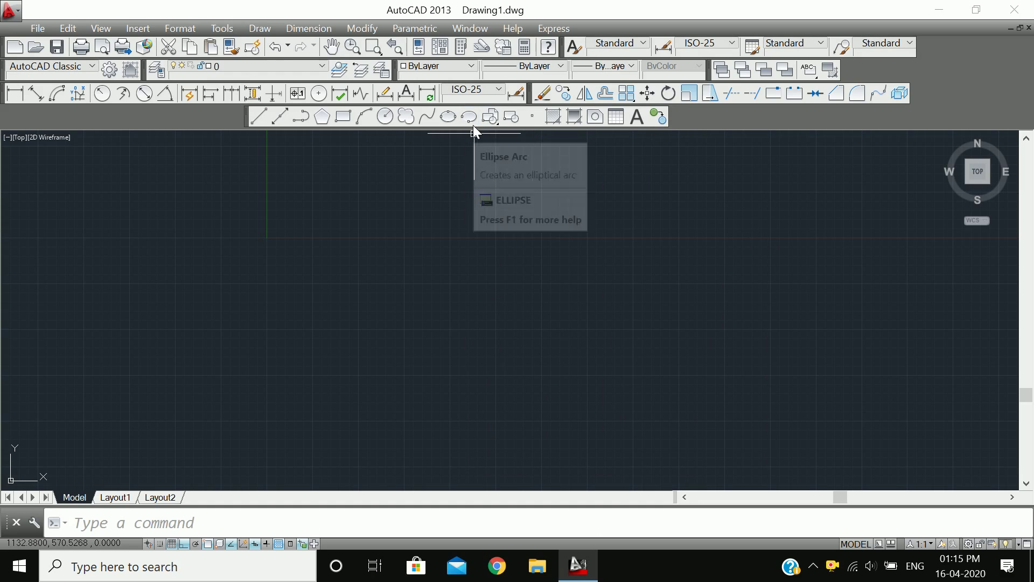
left_click(473, 124)
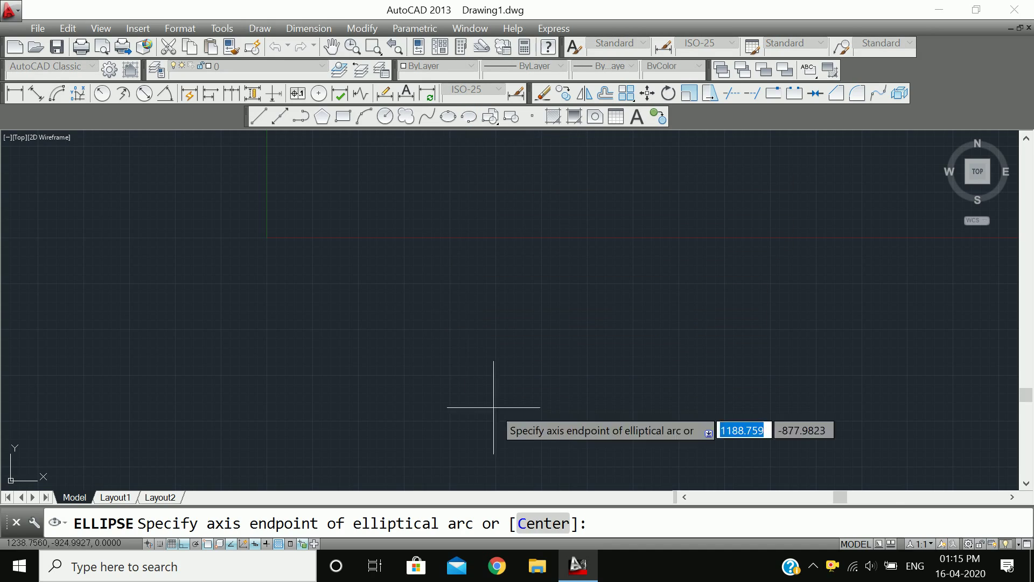
left_click(561, 523)
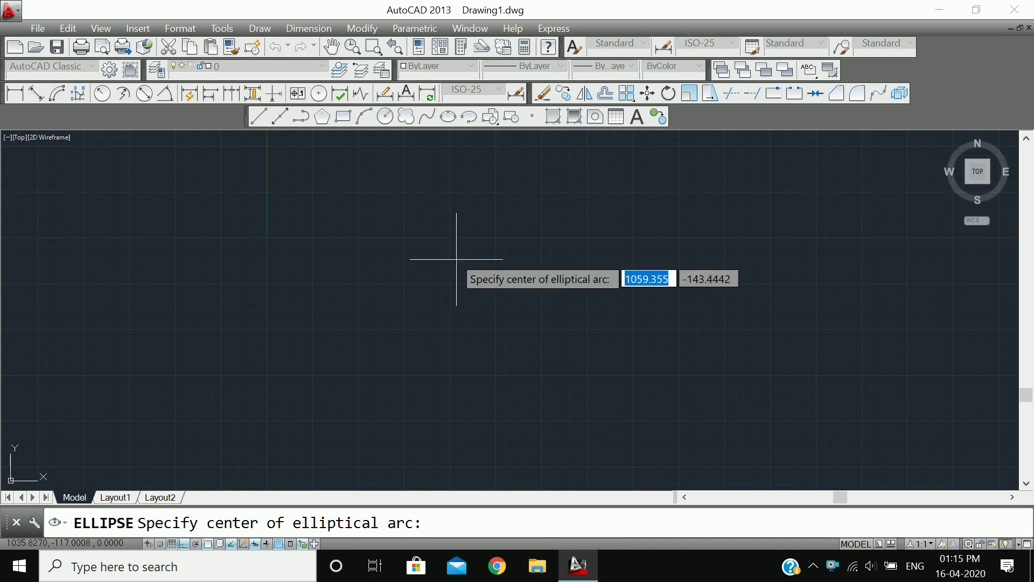
left_click(427, 265)
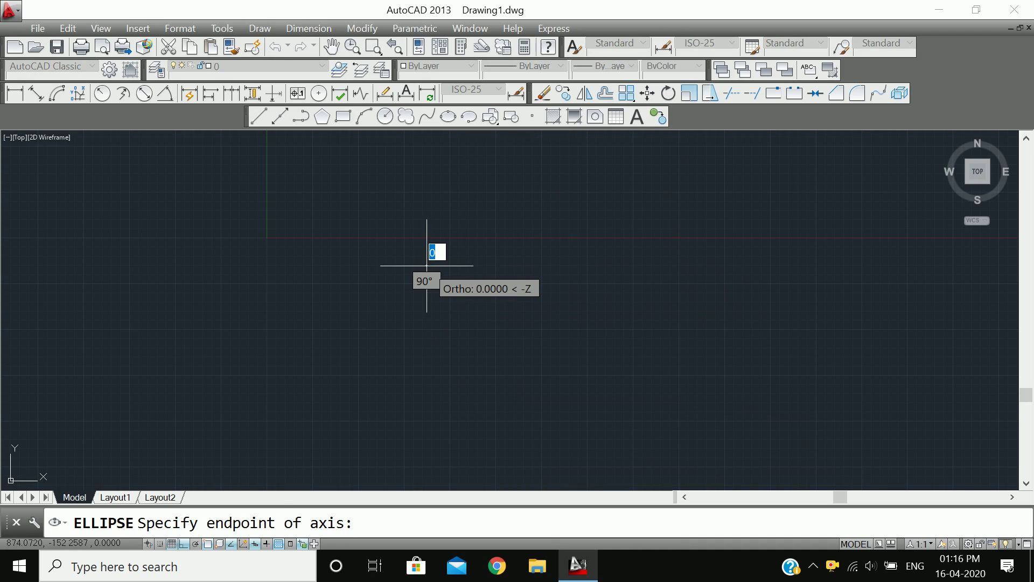
left_click(572, 269)
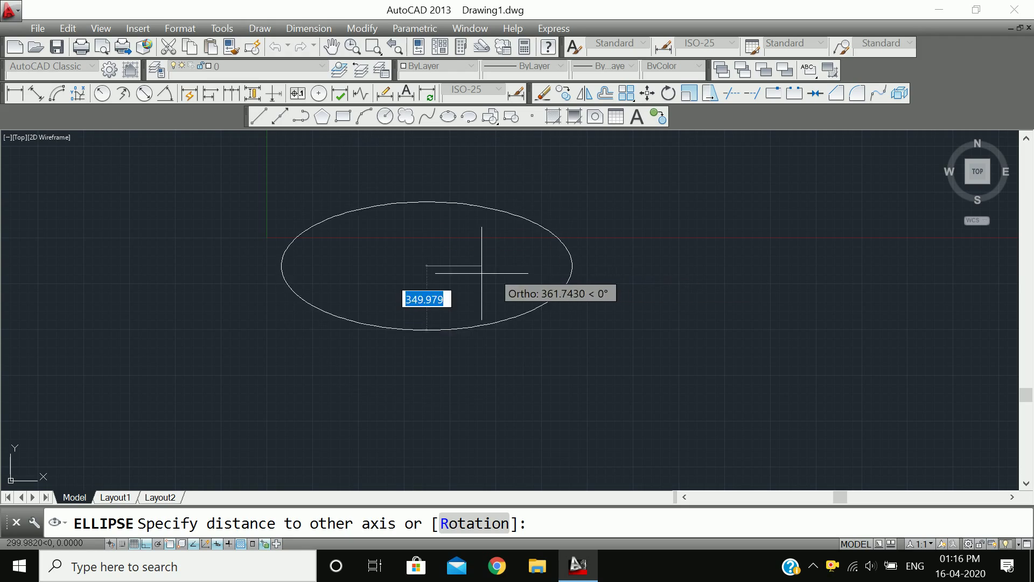
left_click(429, 318)
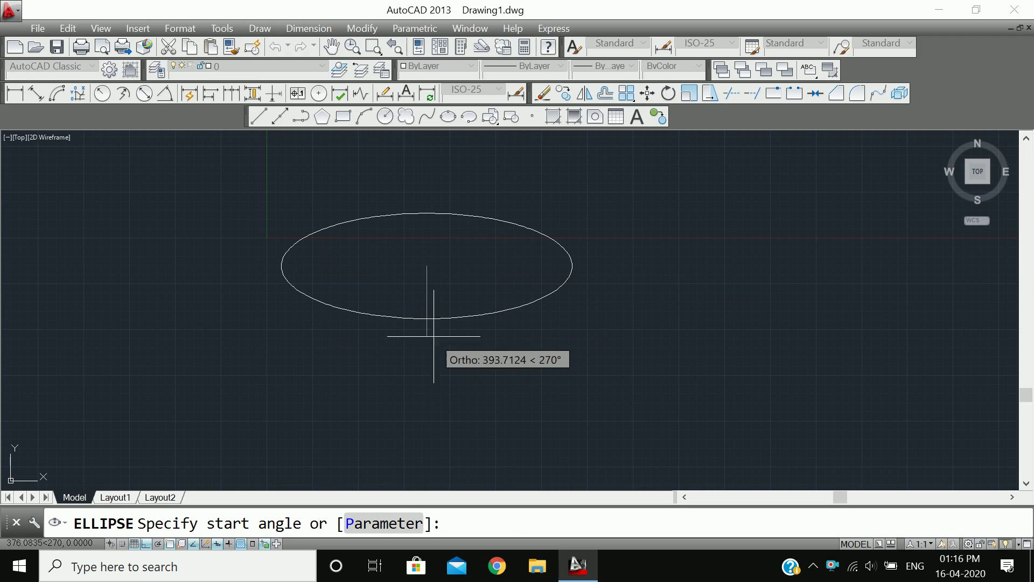
key("F8")
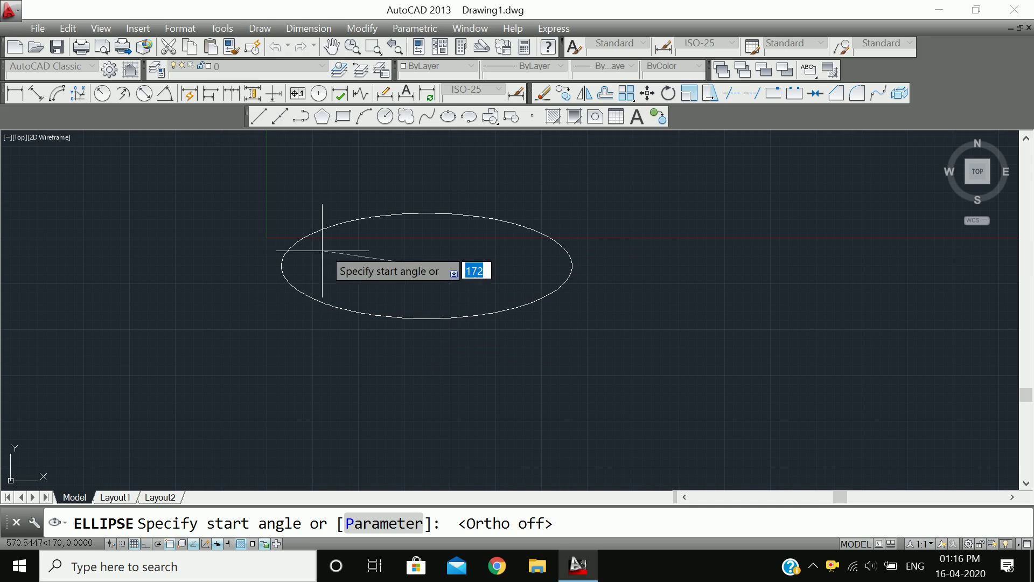
left_click(360, 192)
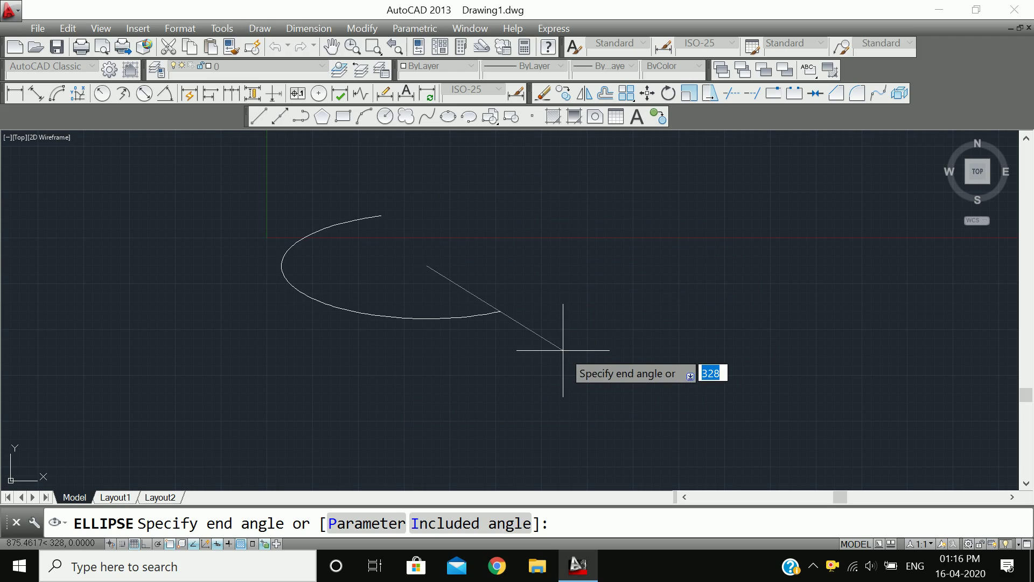
left_click(259, 310)
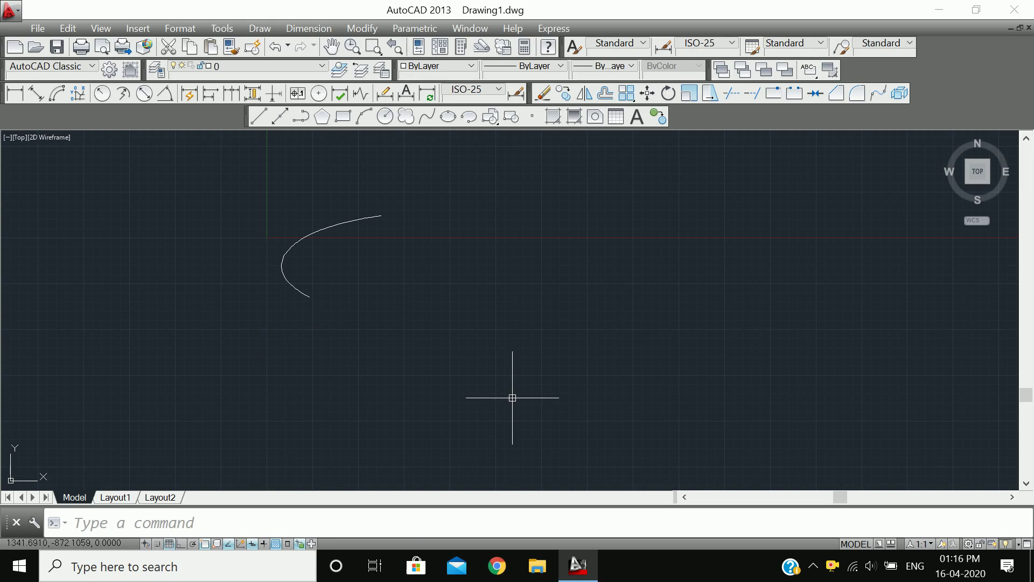
Erase the elliptical arc with a crossing selection.
left_click(367, 260)
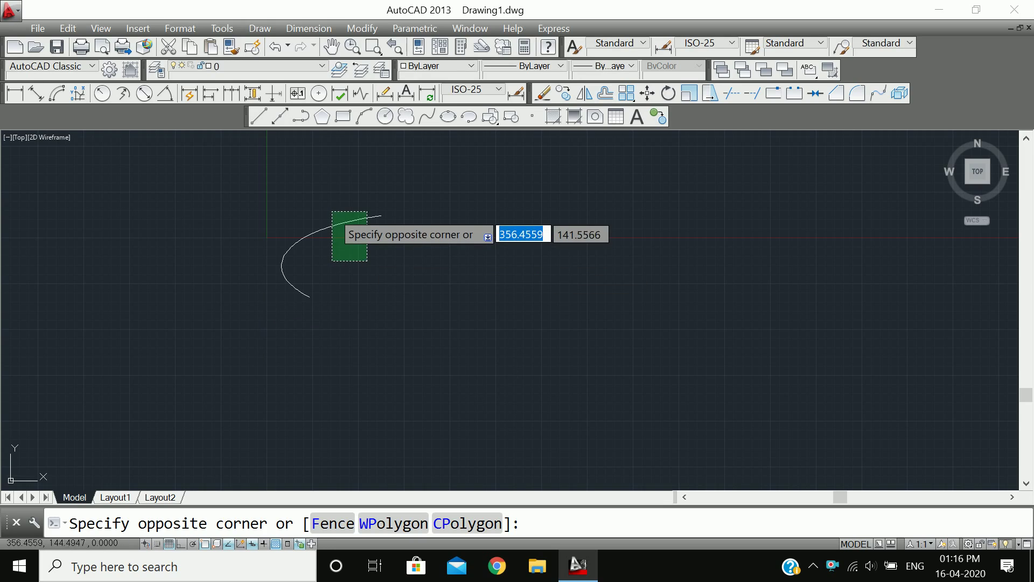
left_click(332, 210)
key("Delete")
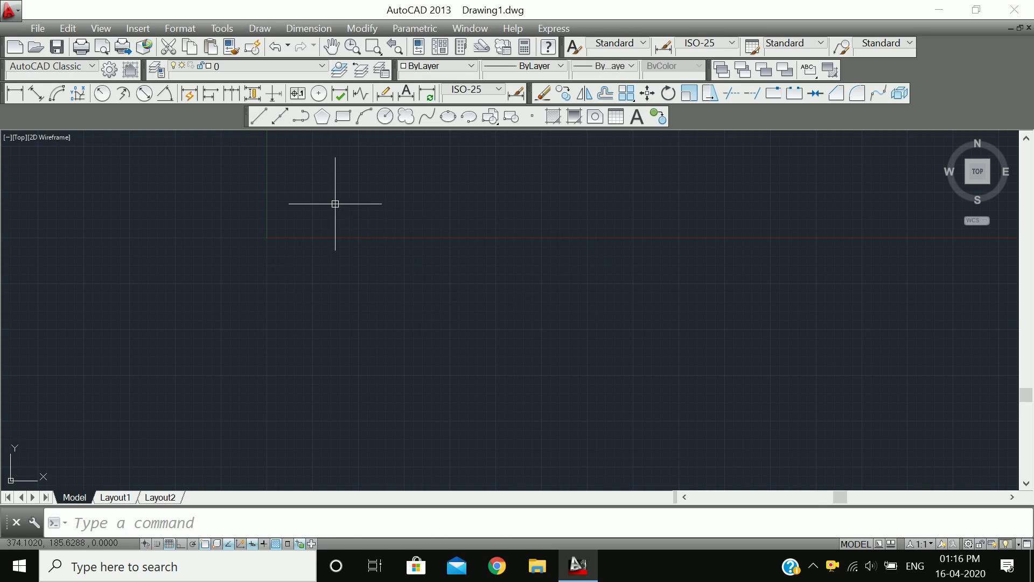
Draw a closed rectangle from four separate lines with Ortho on, about one and a half times as wide as high.
scroll(335, 203, "down", 3)
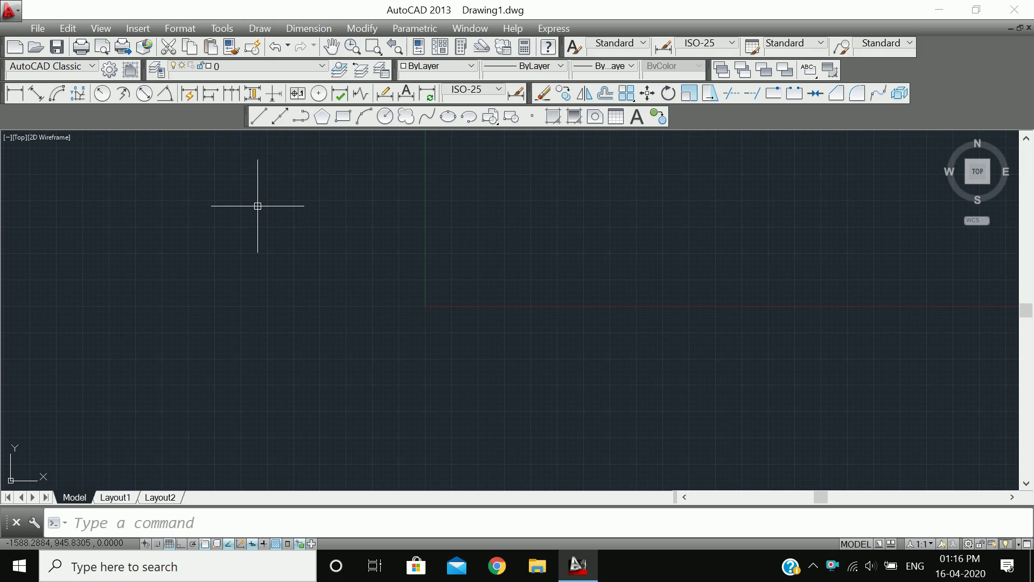
left_click(259, 121)
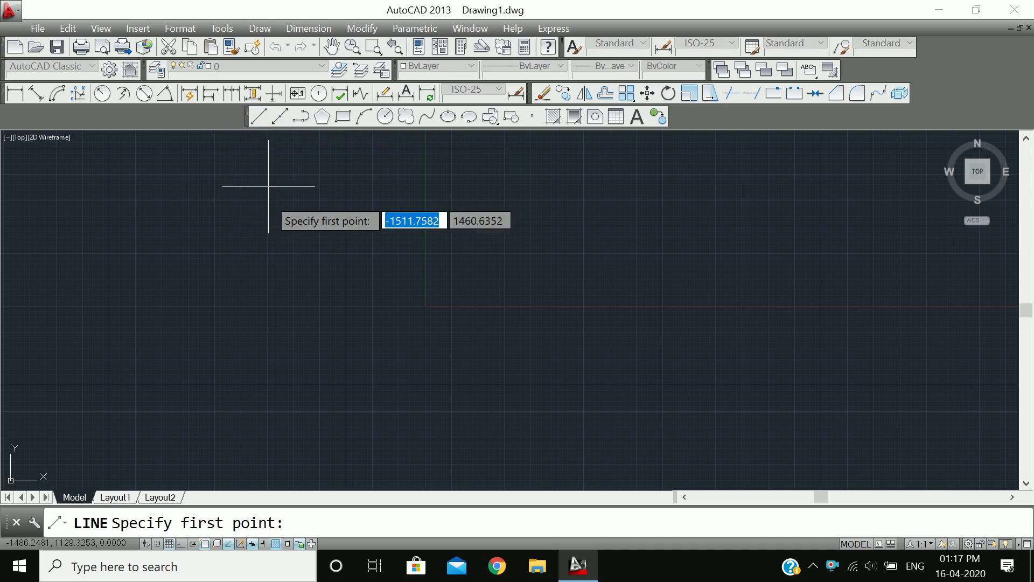
left_click(268, 218)
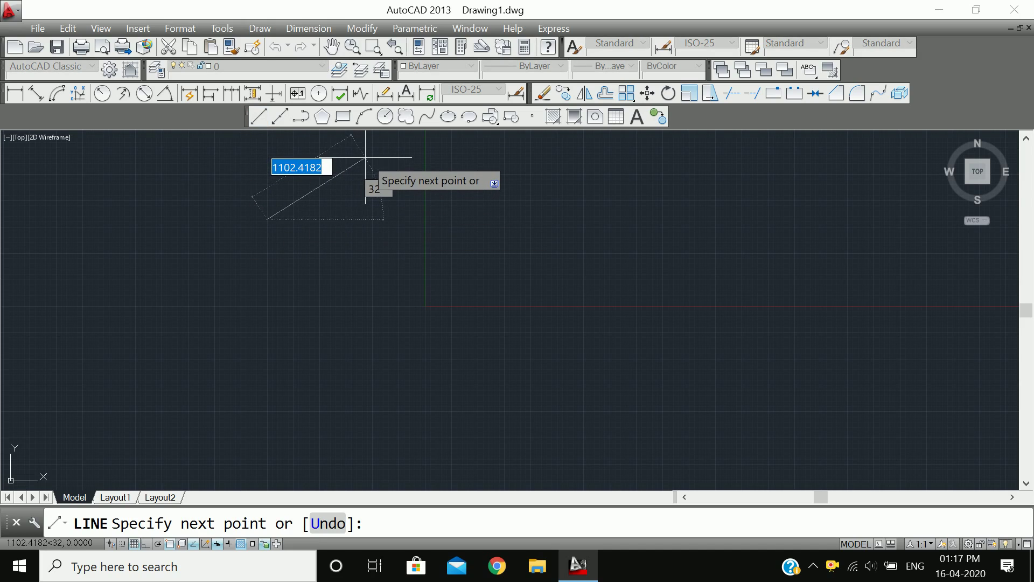
key("F8")
left_click(498, 220)
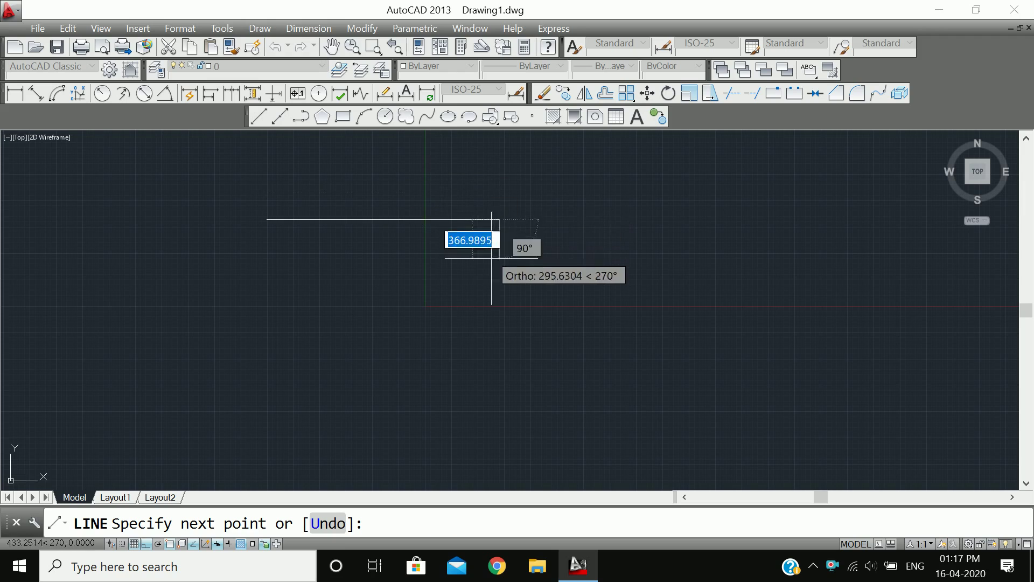
left_click(499, 377)
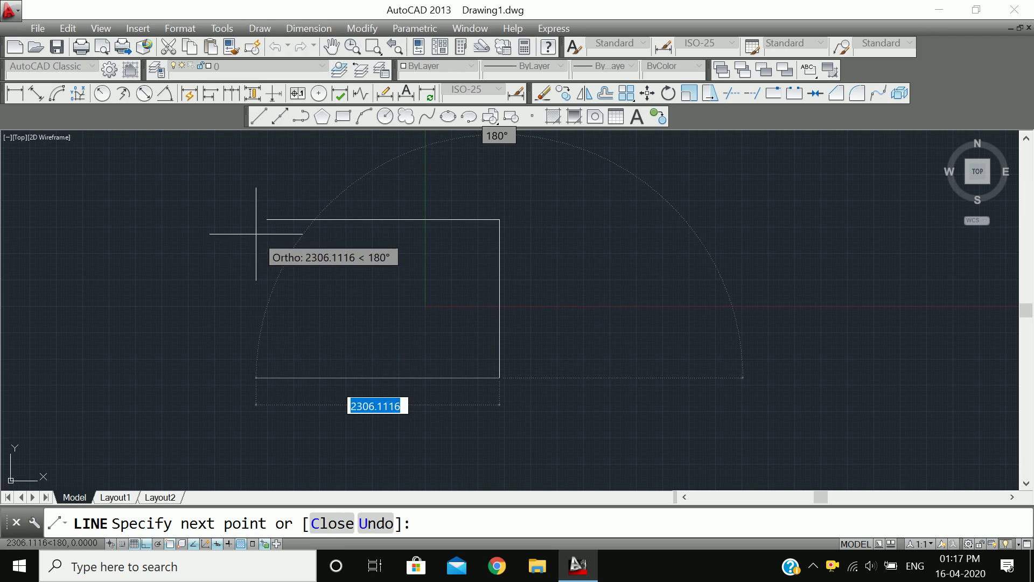
left_click(268, 377)
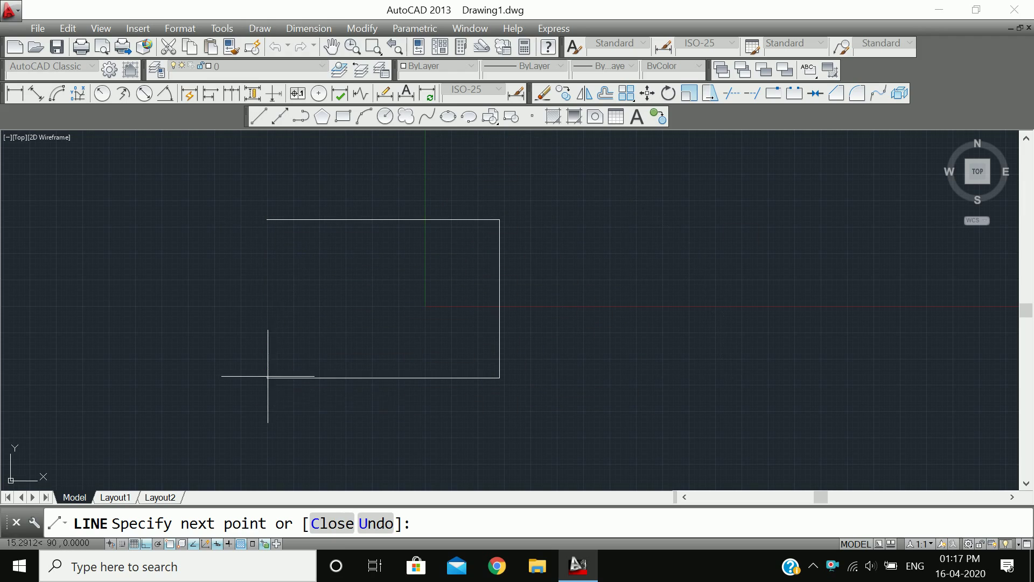
left_click(267, 220)
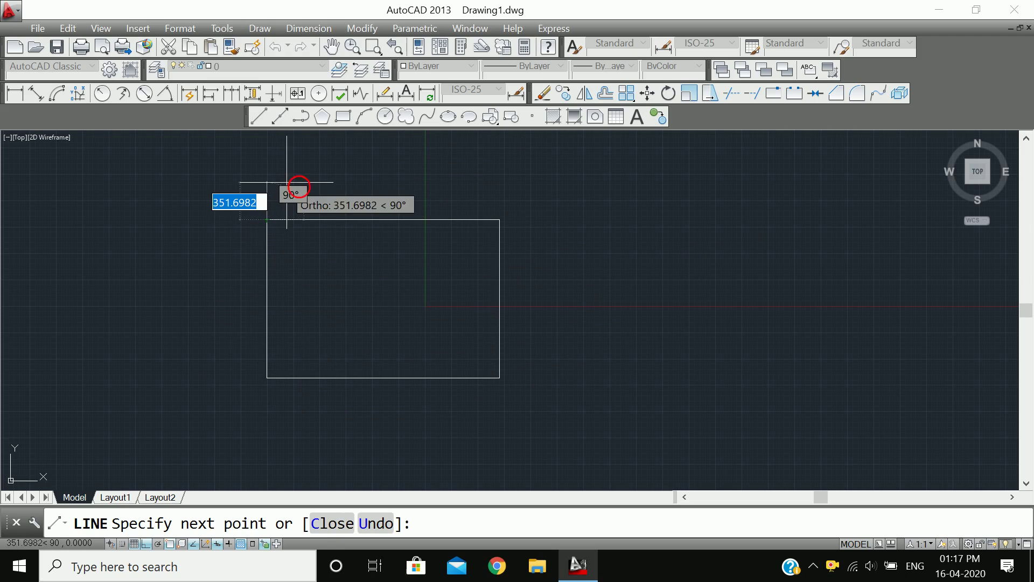
key("Escape")
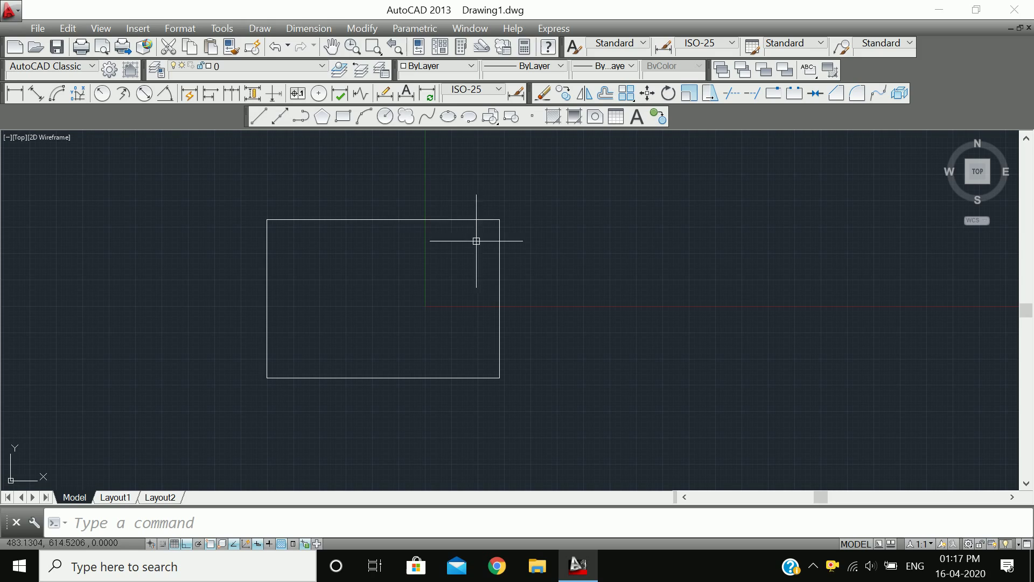
Draw a rectangle with the Rectangle command beside the four-line rectangle, starting level with its top edge and nearly as large.
left_click(565, 358)
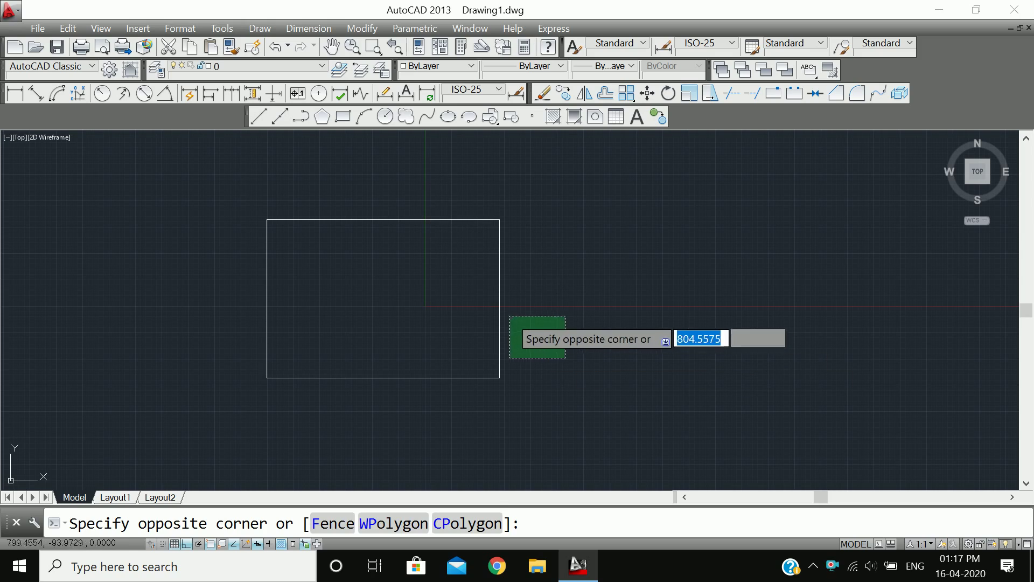
left_click(464, 278)
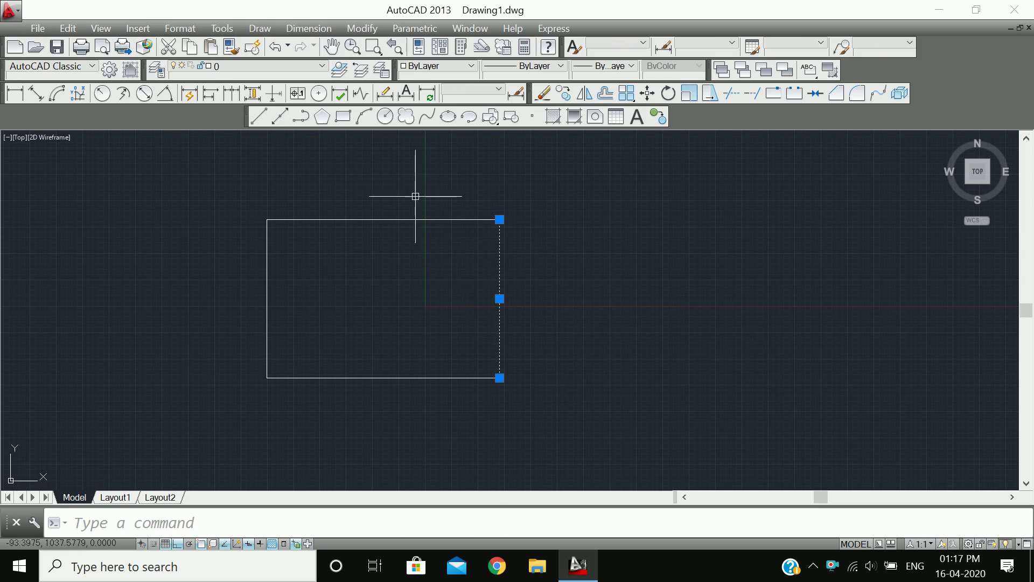
left_click(341, 118)
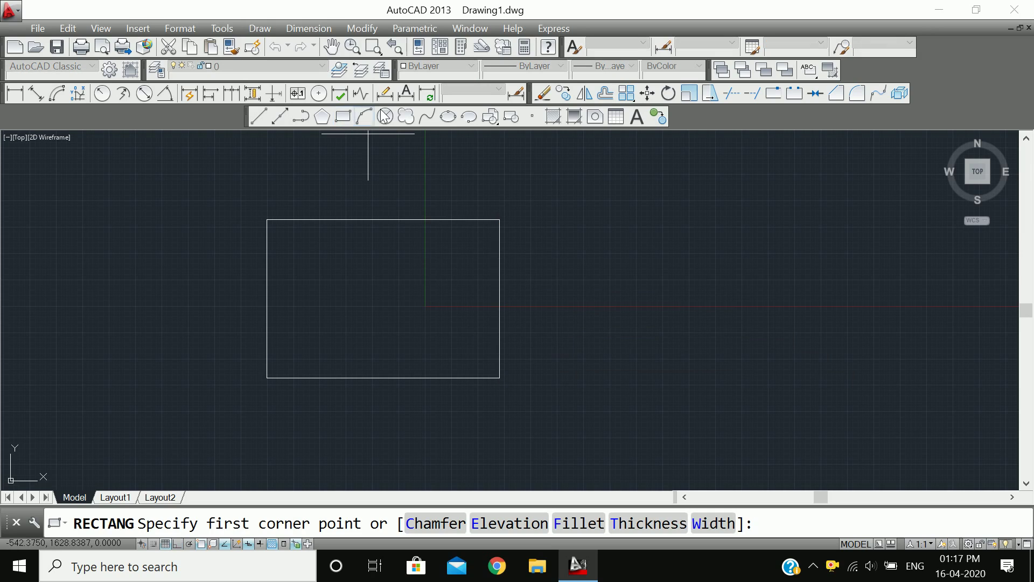
left_click(589, 219)
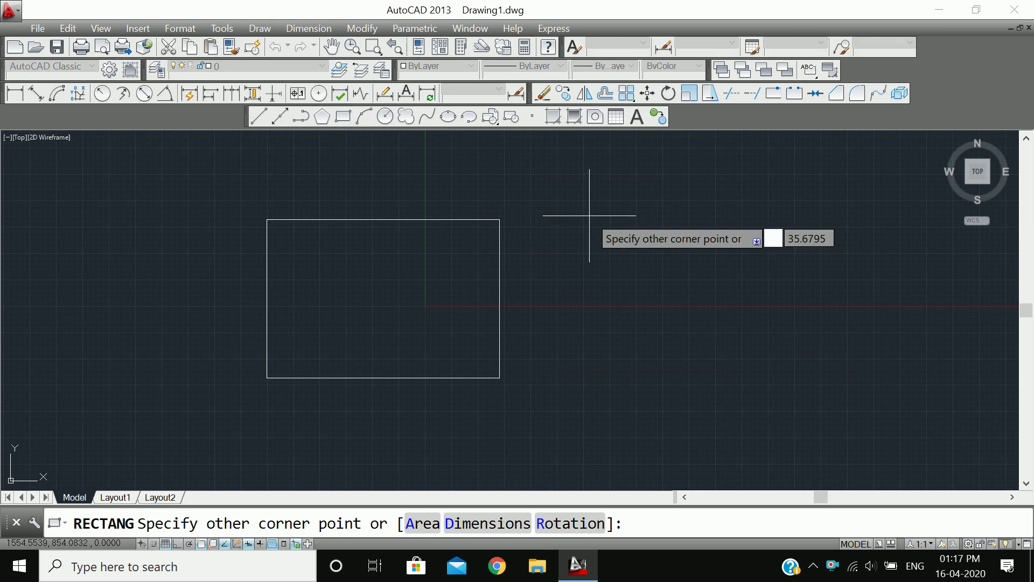
left_click(807, 374)
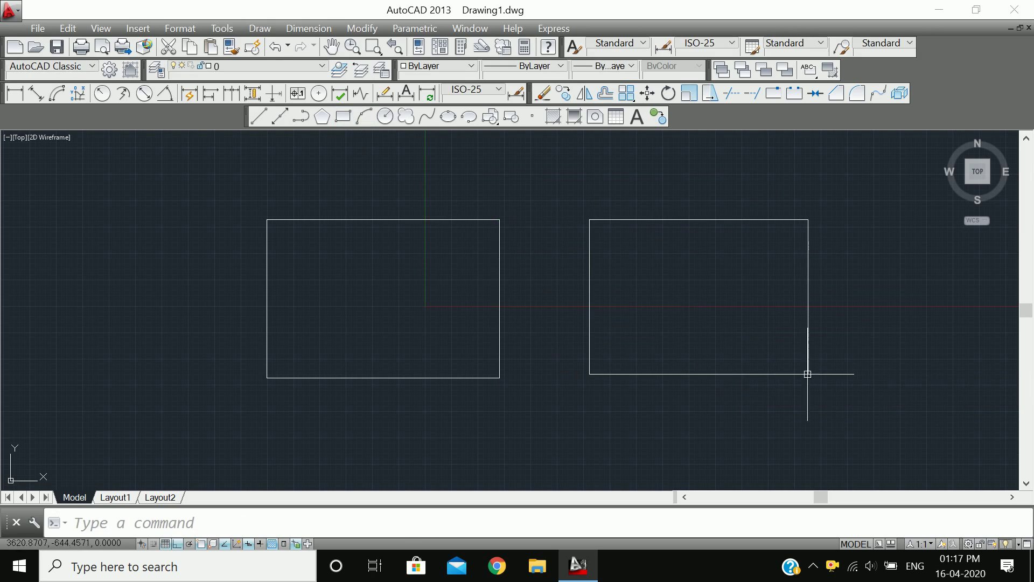
Select the new rectangle by crossing its left edge to check whether it is a single object, and clear the selection.
left_click(604, 291)
left_click(580, 254)
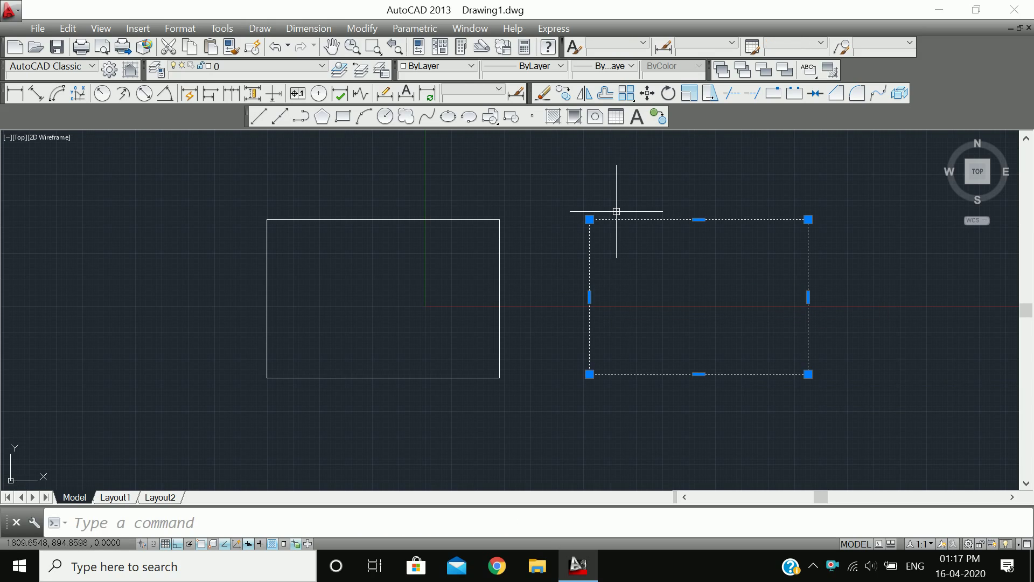
key("Escape")
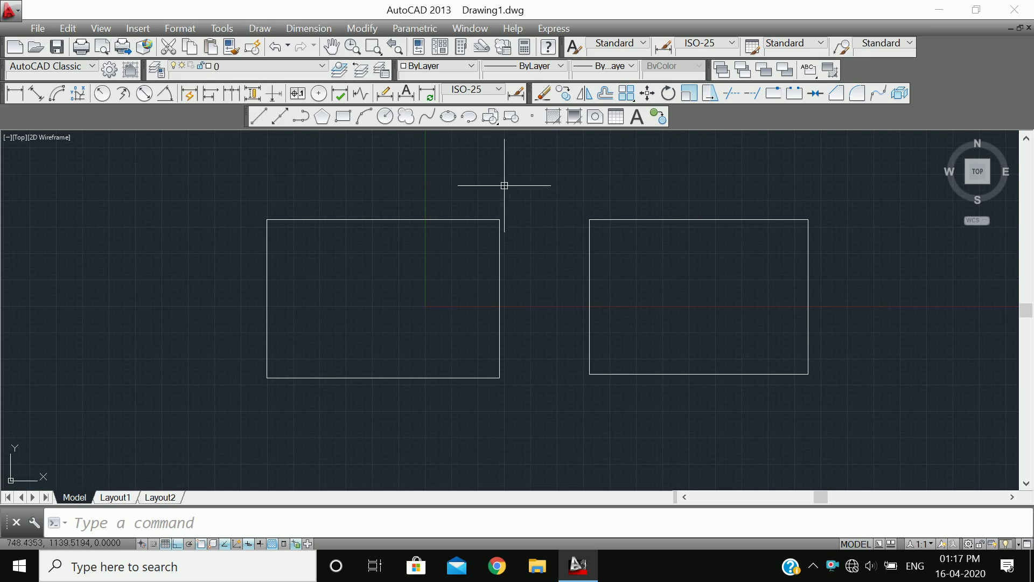
Convert the four lines of the left rectangle into a block named 100 in millimetres, using the lower-right corner as base point.
left_click(511, 125)
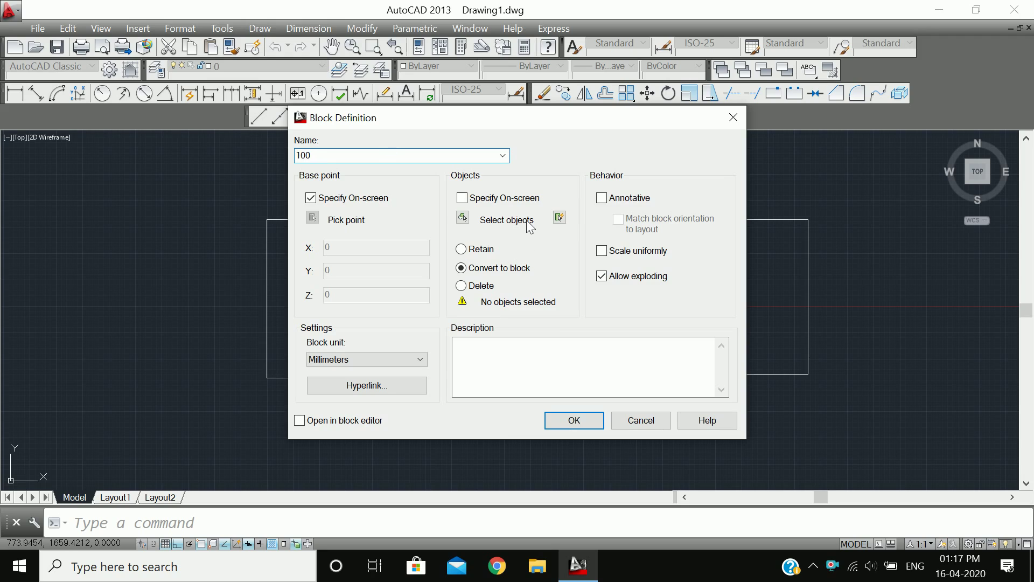
left_click(560, 218)
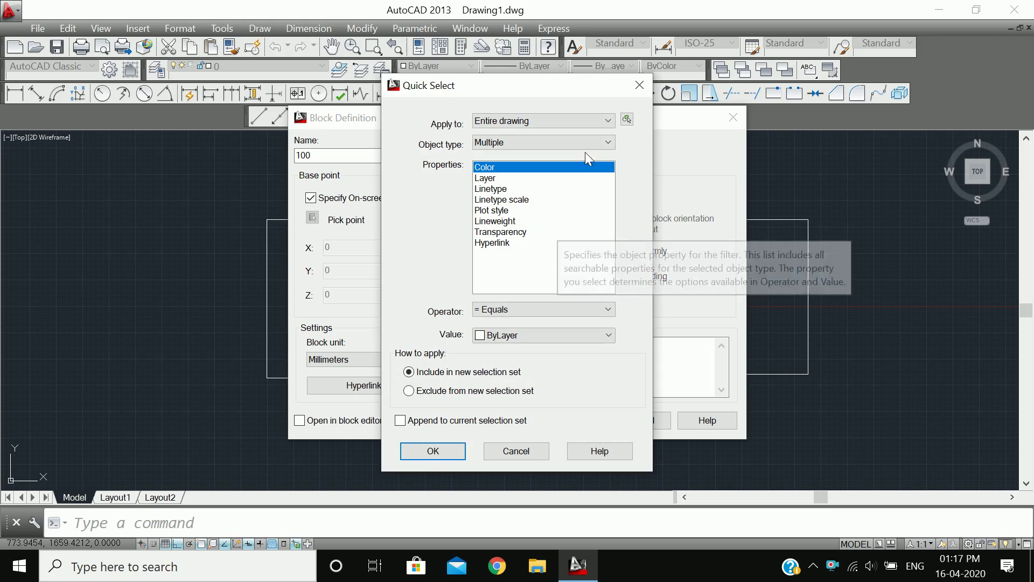
left_click(640, 85)
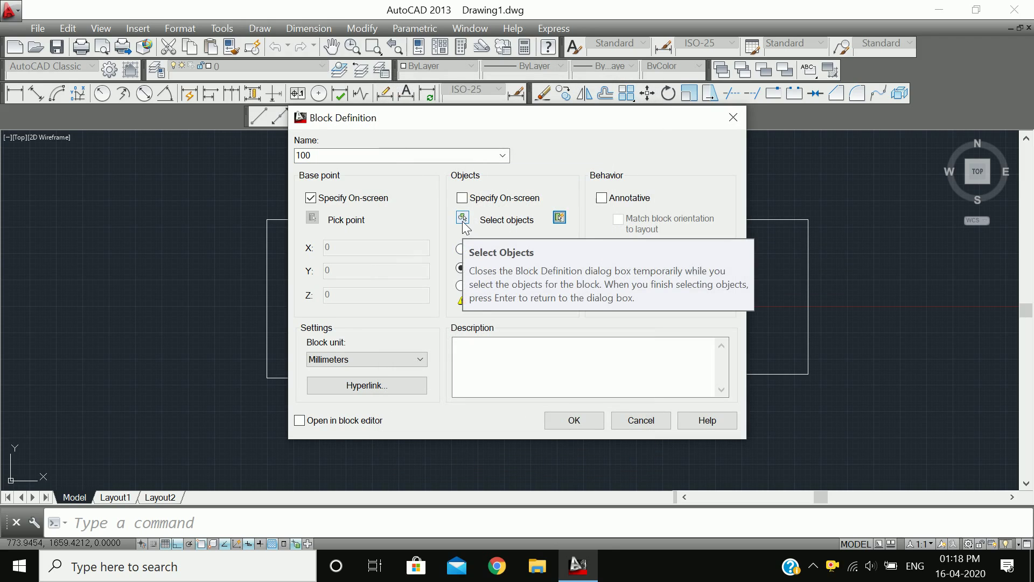
left_click(462, 218)
left_click(529, 397)
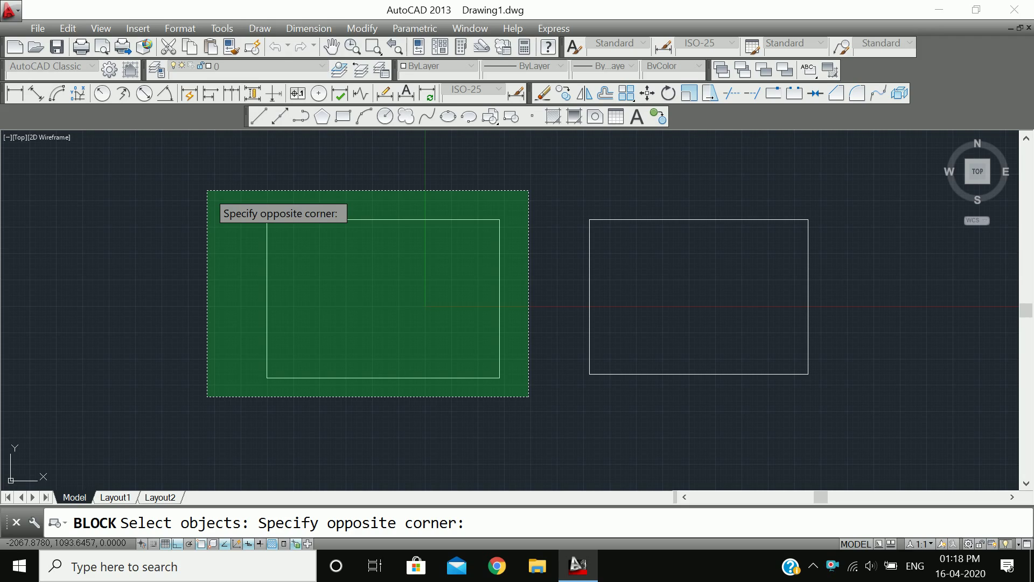
left_click(207, 190)
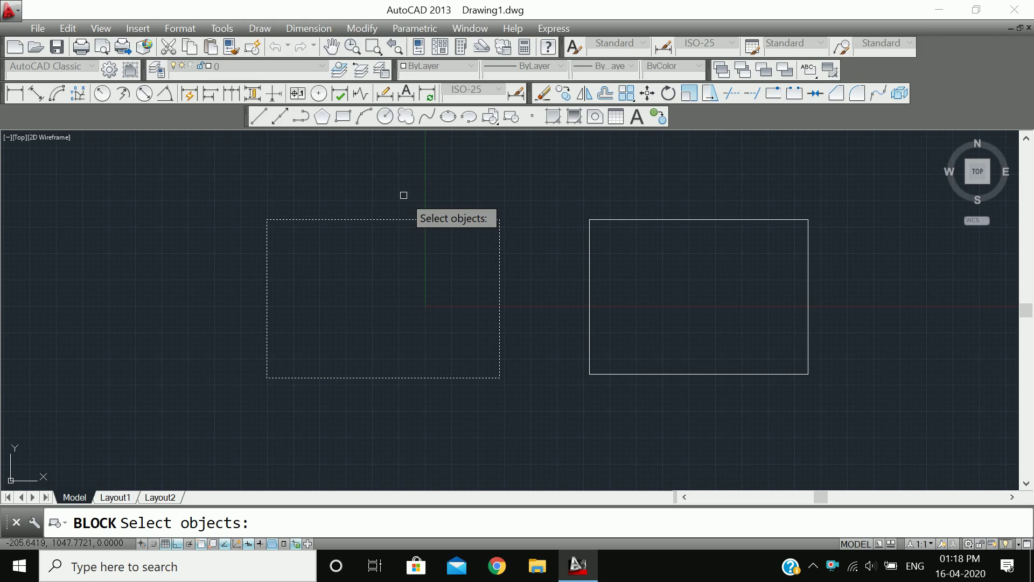
key("Return")
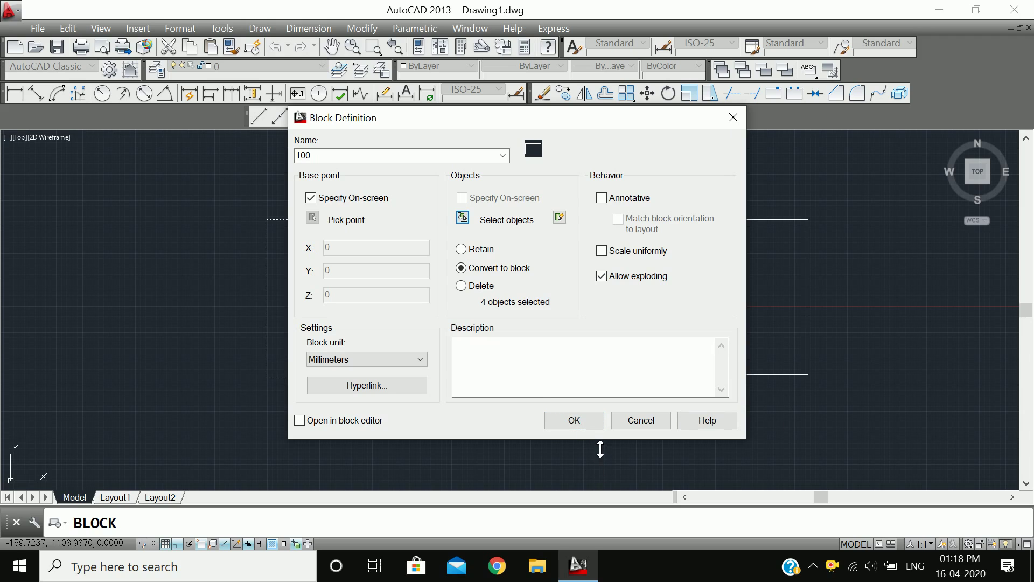
left_click(574, 420)
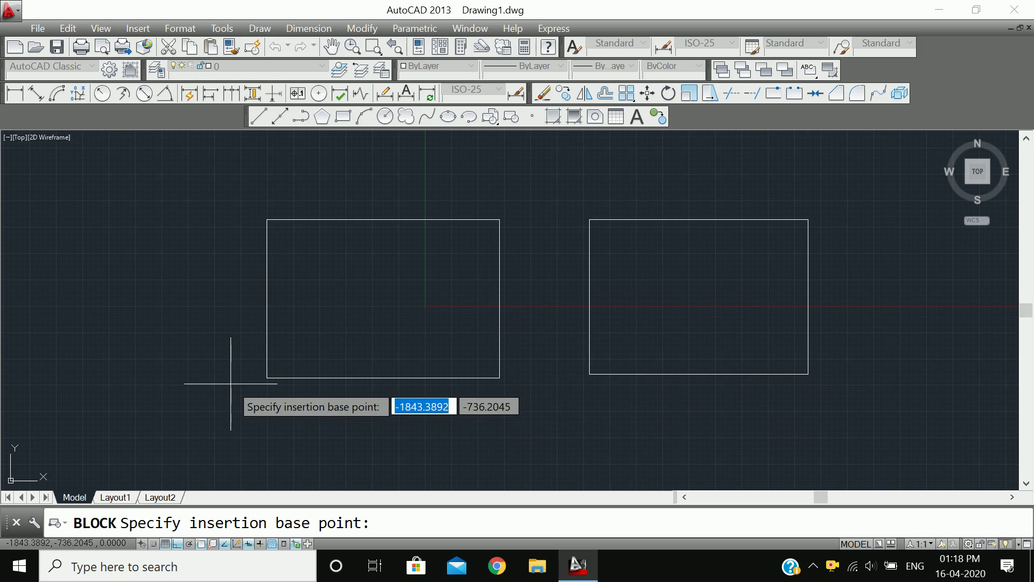
left_click(499, 378)
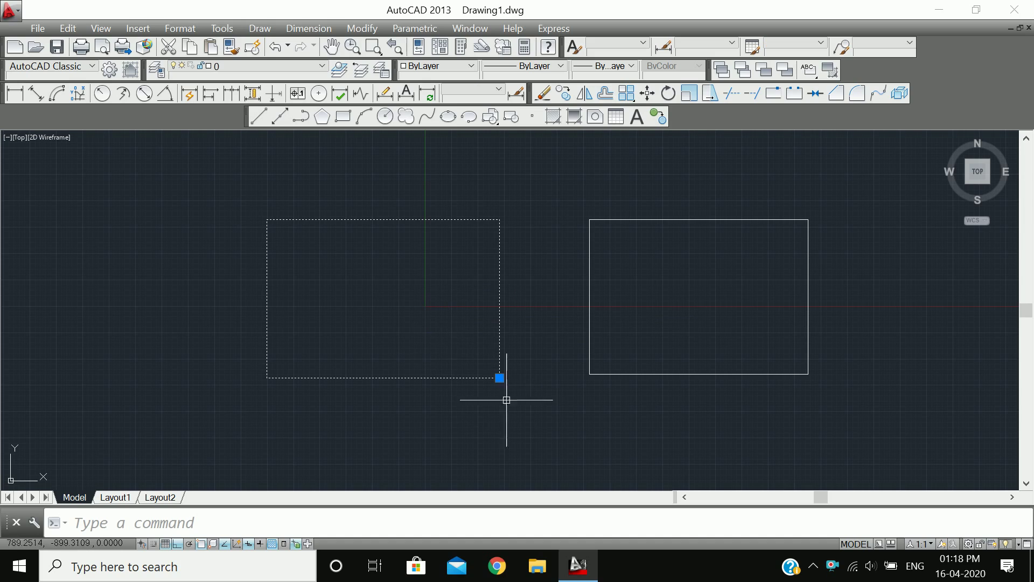
Select the left rectangle by crossing different edges to check that it behaves as one block, clearing the selection each time.
left_click(525, 403)
left_click(452, 346)
key("Escape")
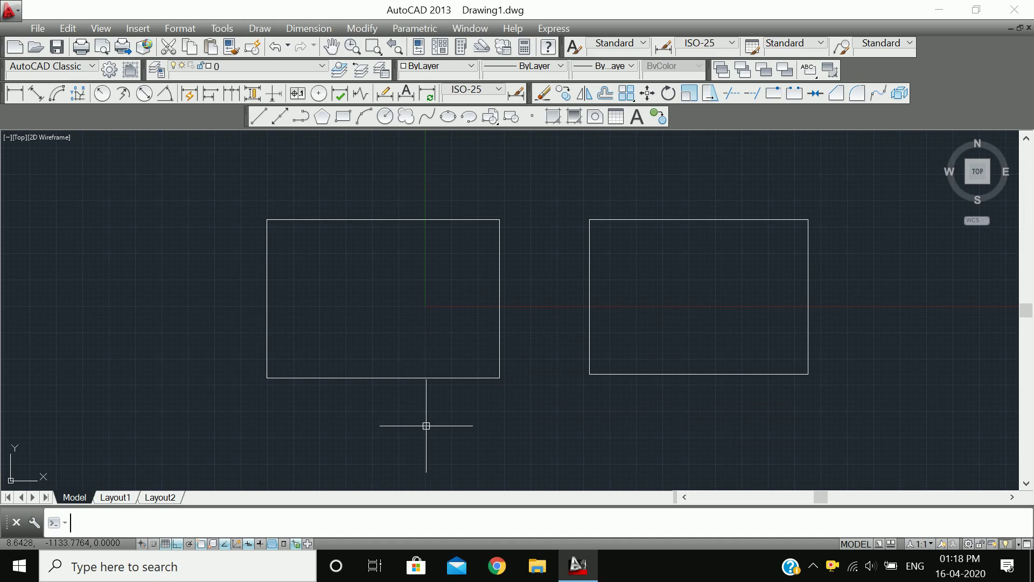
left_click(425, 424)
left_click(371, 347)
key("Escape")
left_click(315, 321)
left_click(204, 274)
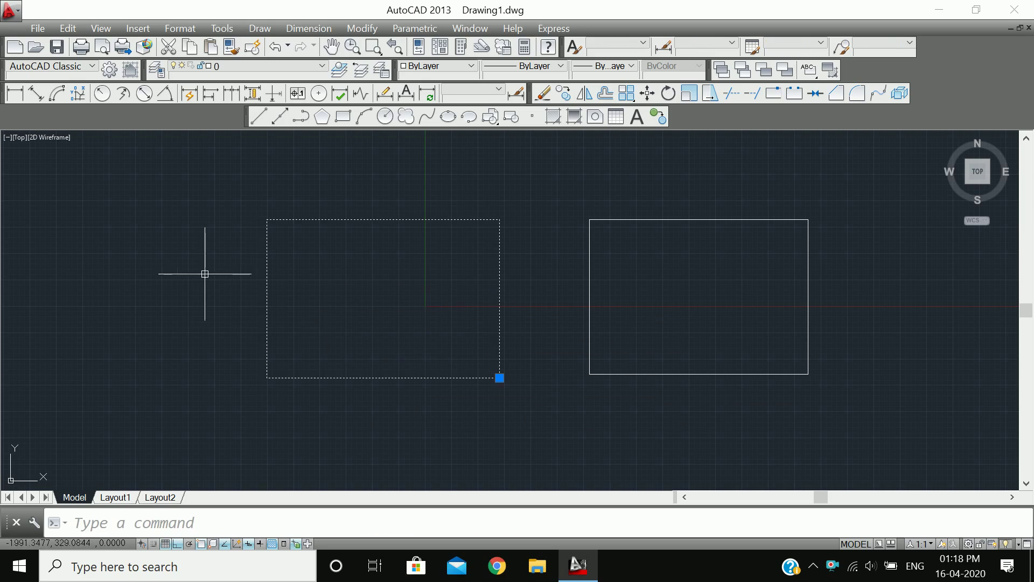
key("Escape")
left_click(388, 255)
left_click(354, 201)
key("Escape")
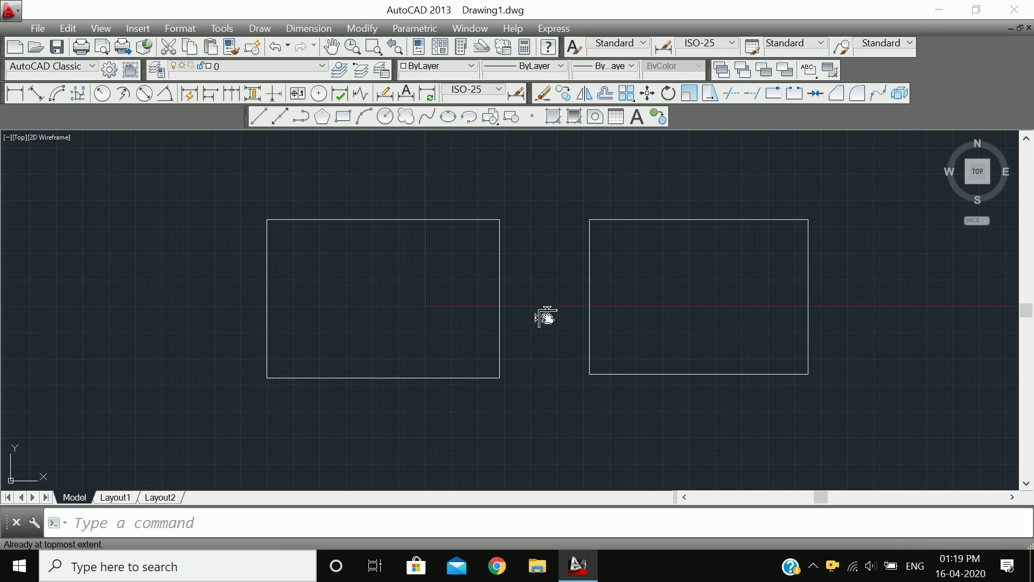
Insert block 100 at scale 1 and rotation 0, with its base point on the lower-left corner of the right rectangle.
type("z")
key("Return")
type("a")
key("Return")
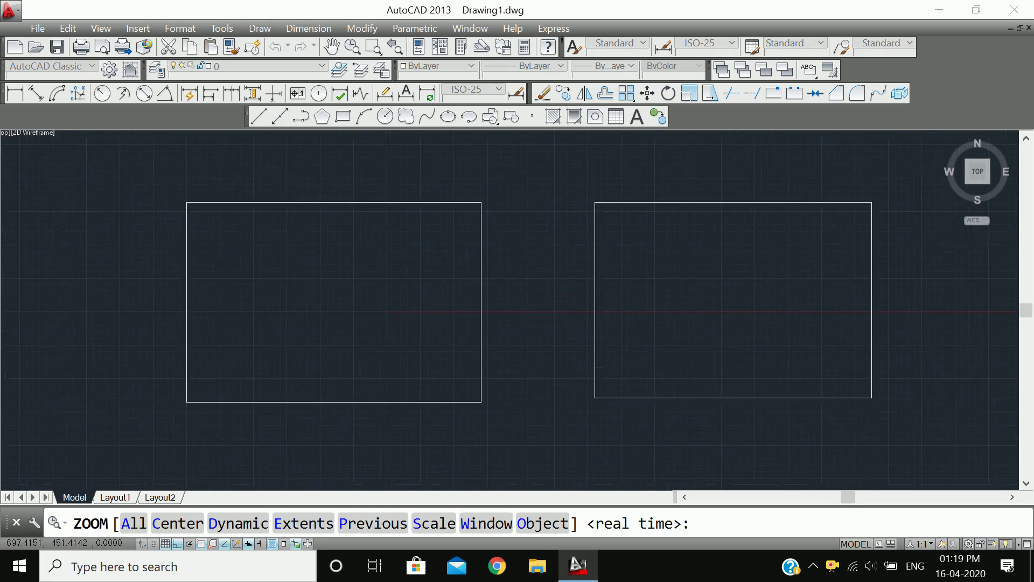
scroll(558, 282, "down", 3)
middle_click_drag(607, 317, 533, 282)
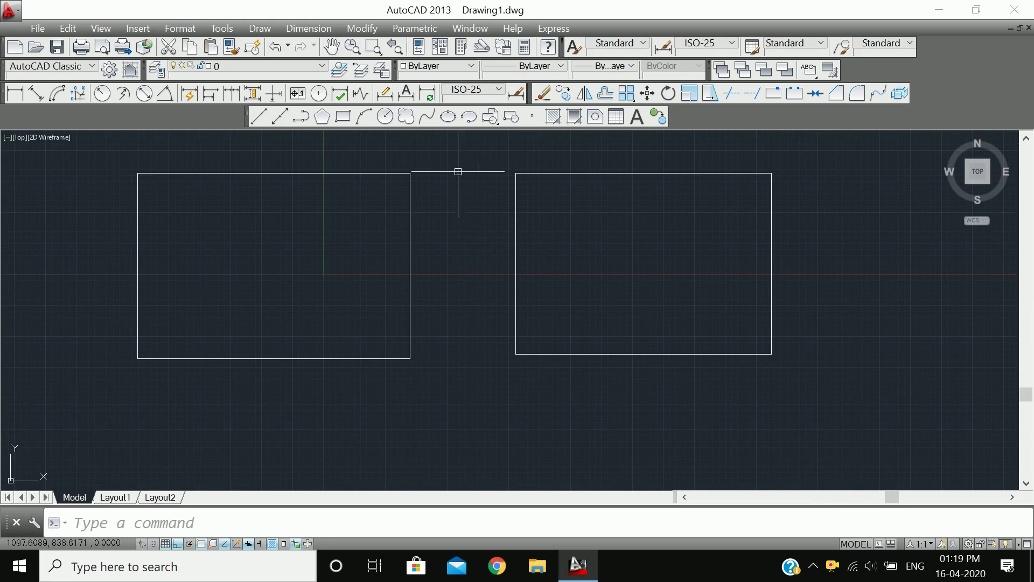
left_click(490, 119)
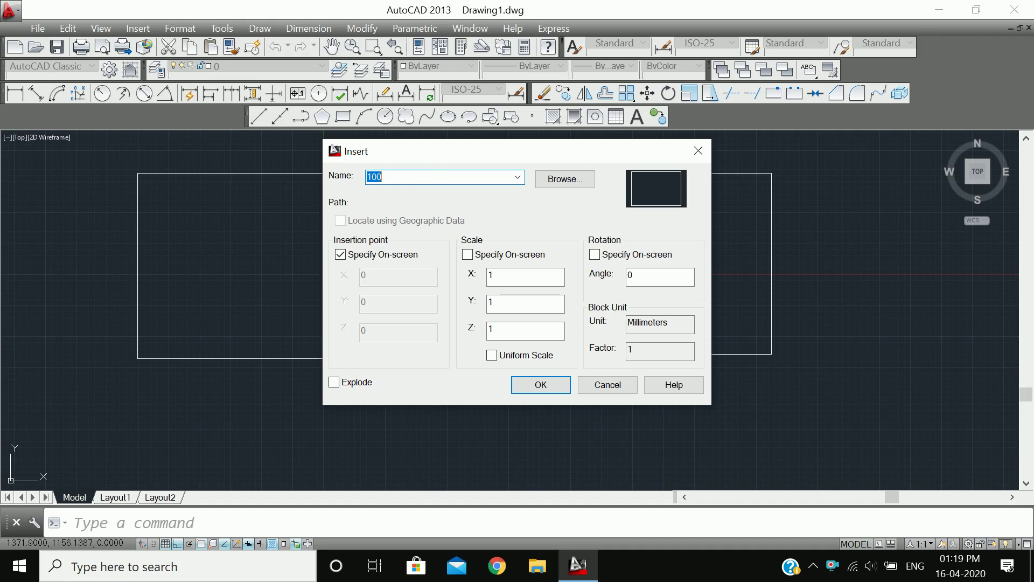
key("Return")
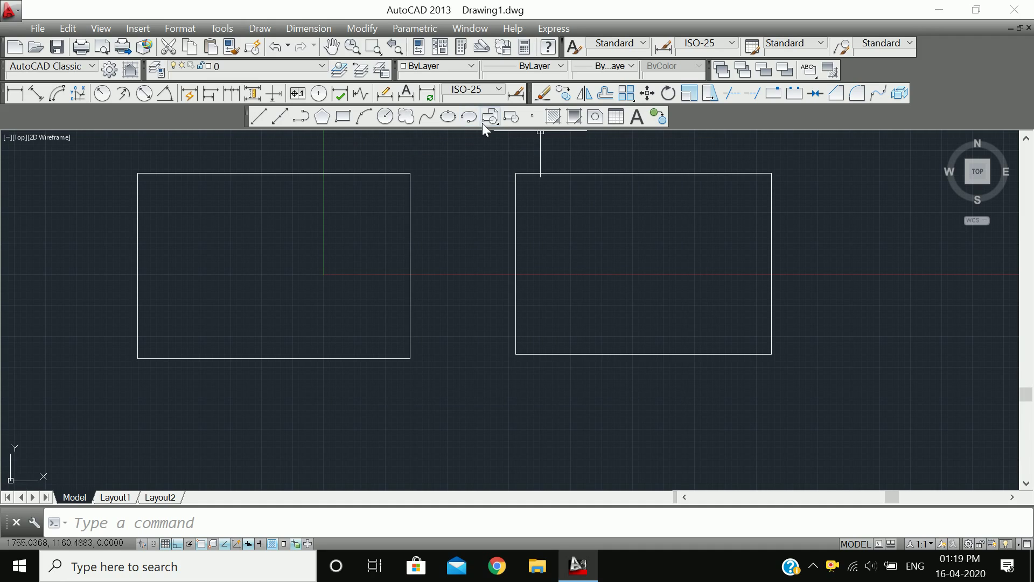
left_click(483, 122)
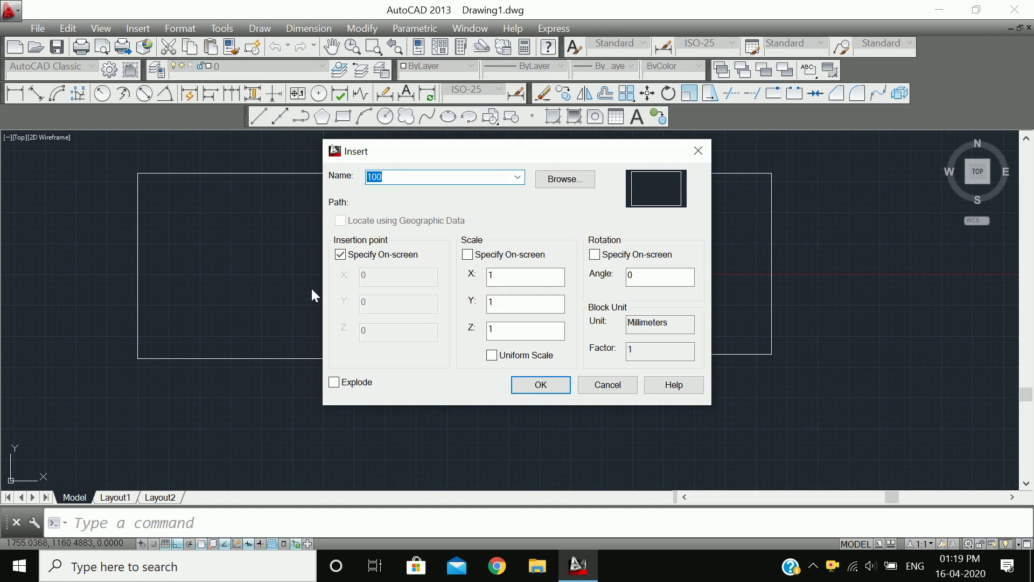
left_click(518, 178)
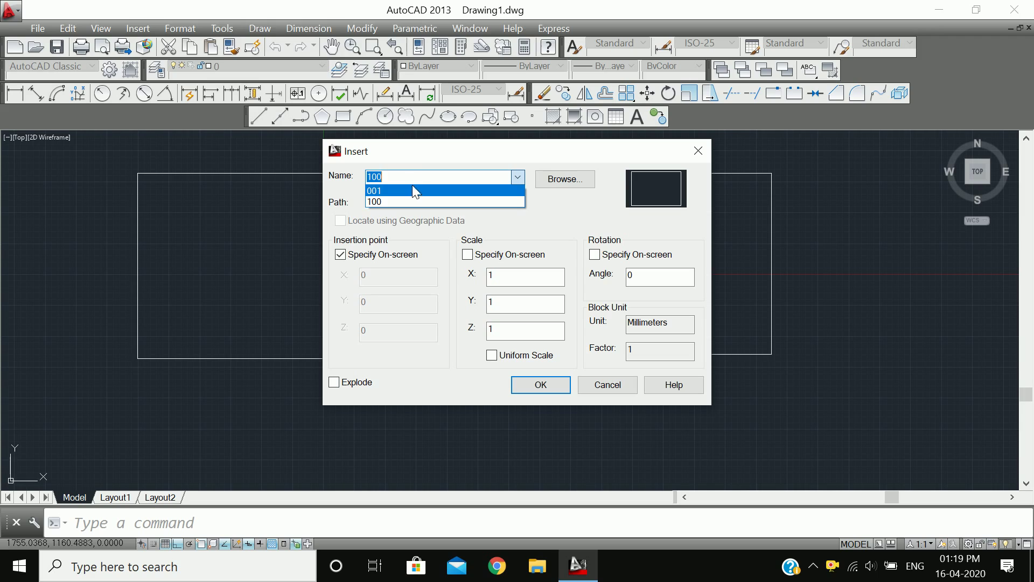
left_click(385, 202)
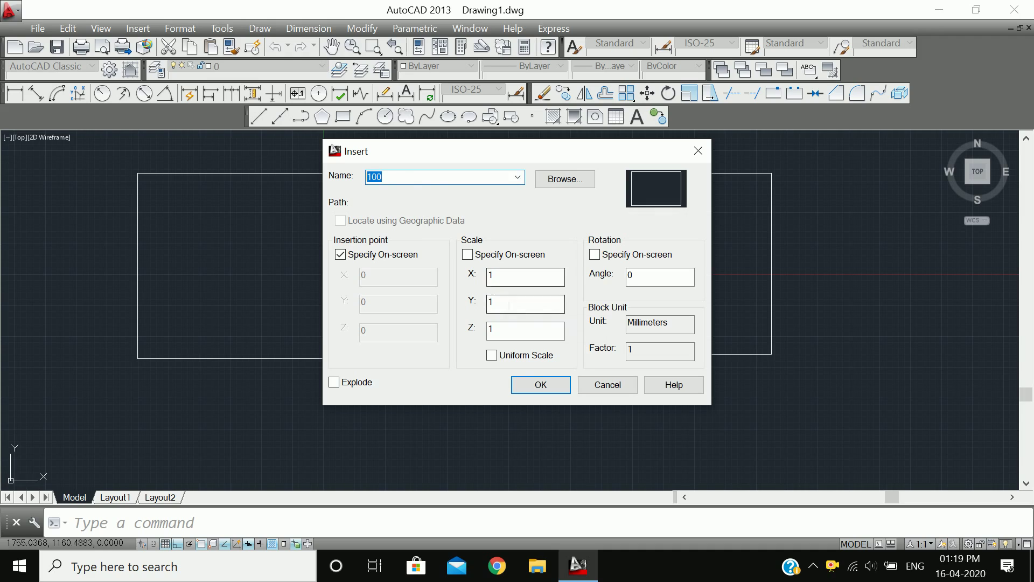
left_click(566, 391)
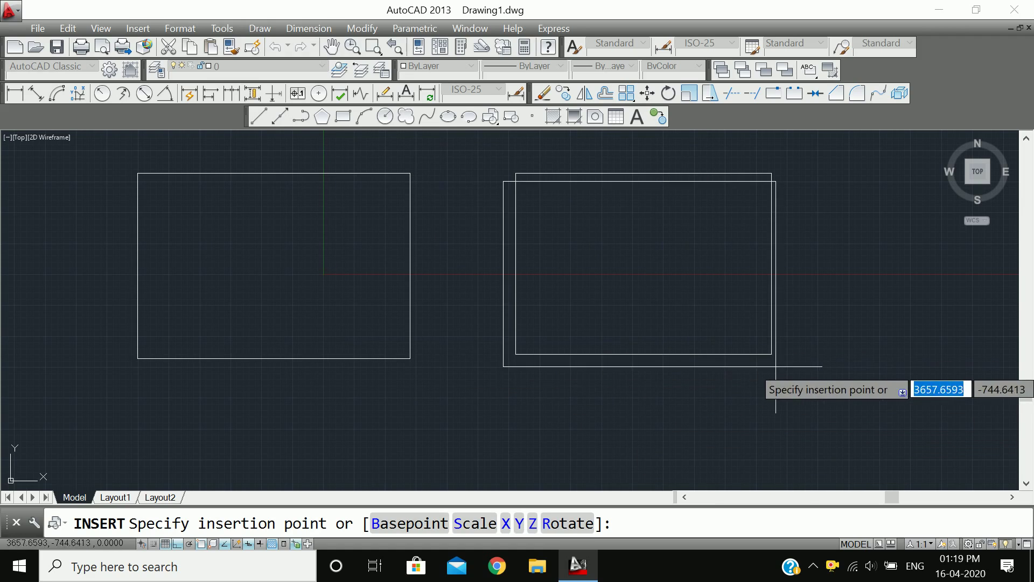
left_click(516, 354)
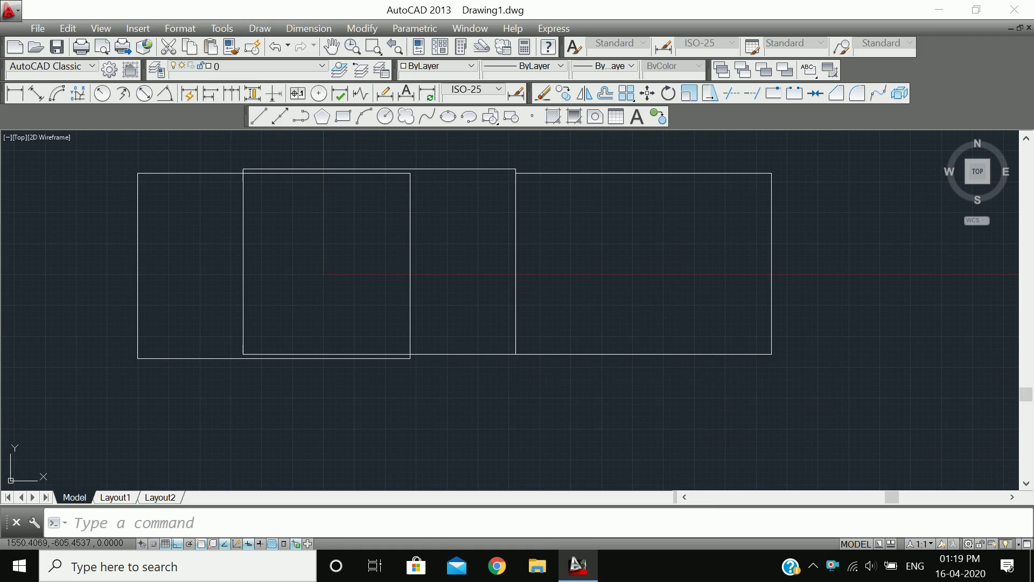
Insert two more copies of block 100, one overlapping the right rectangle's lower-right corner and one overlapping the bottom edges of the left rectangles.
key("Return")
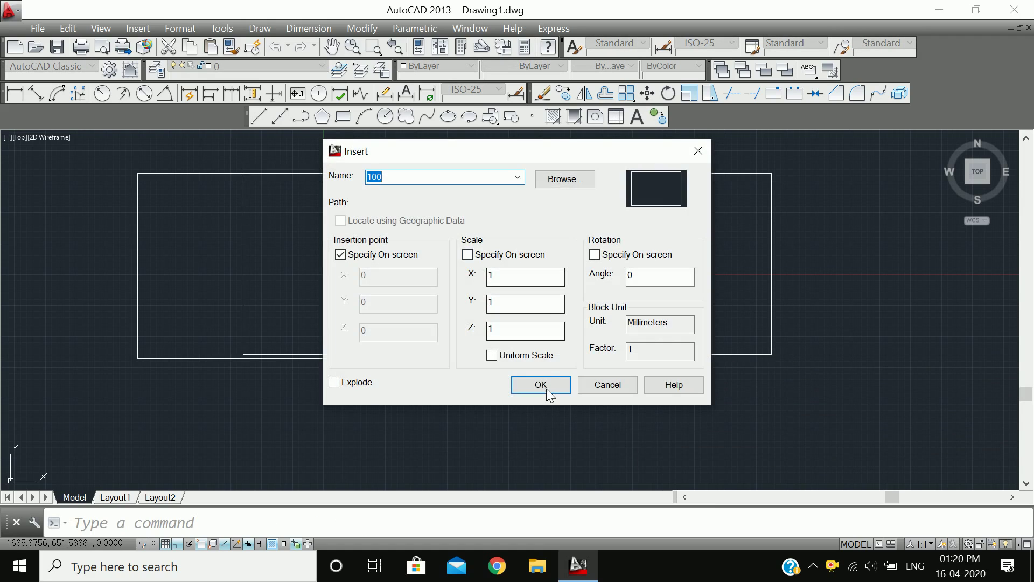
left_click(541, 384)
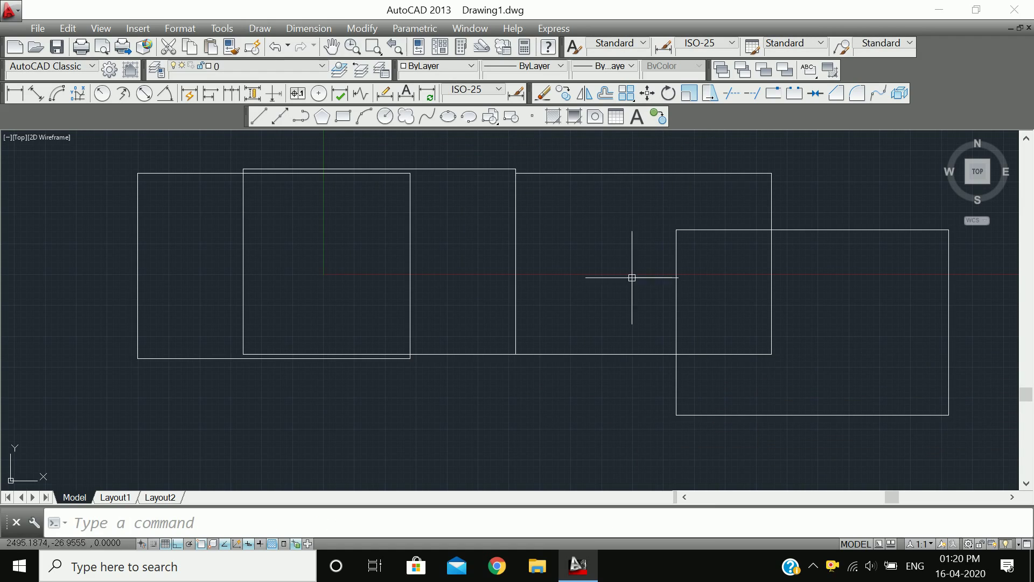
scroll(428, 268, "down", 2)
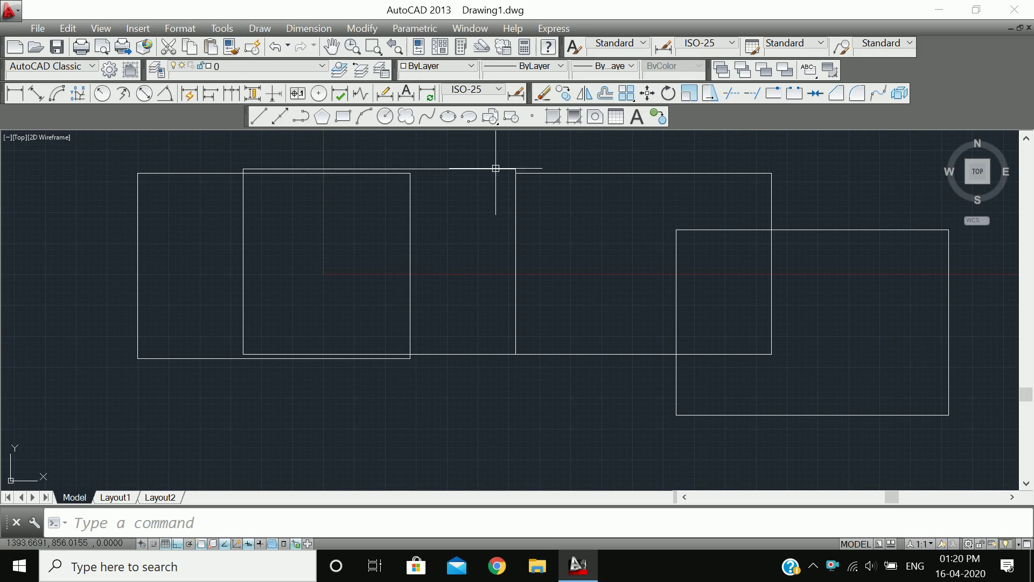
left_click(488, 118)
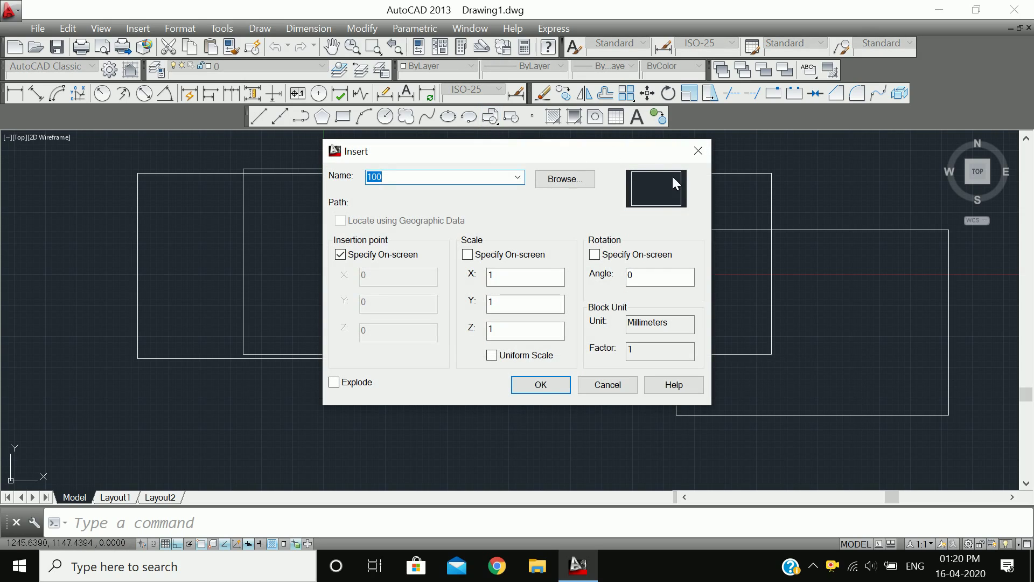
left_click(541, 384)
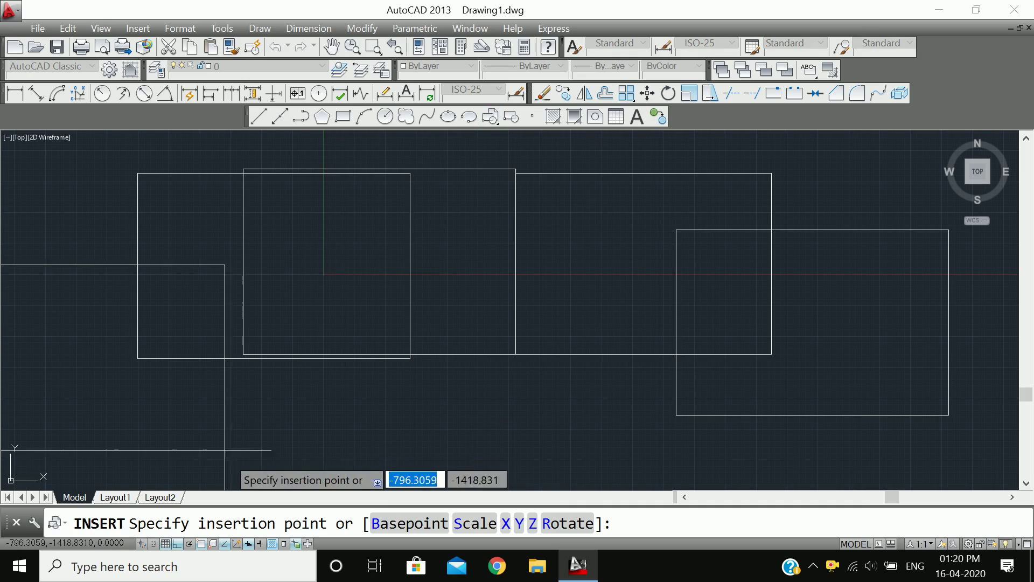
left_click(466, 460)
Erase all rectangles and block copies in the drawing with one crossing selection.
left_click(1003, 482)
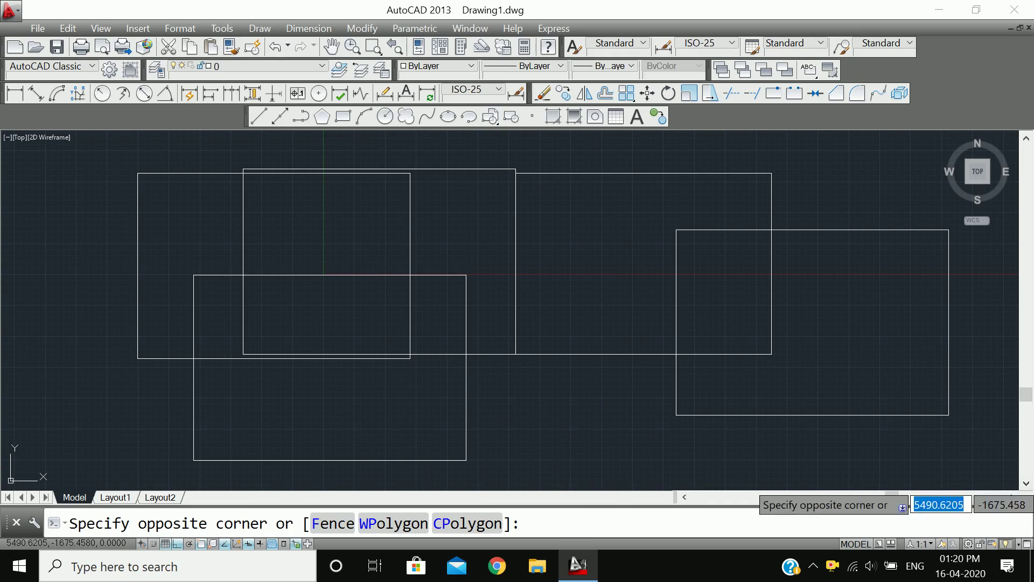
left_click(89, 147)
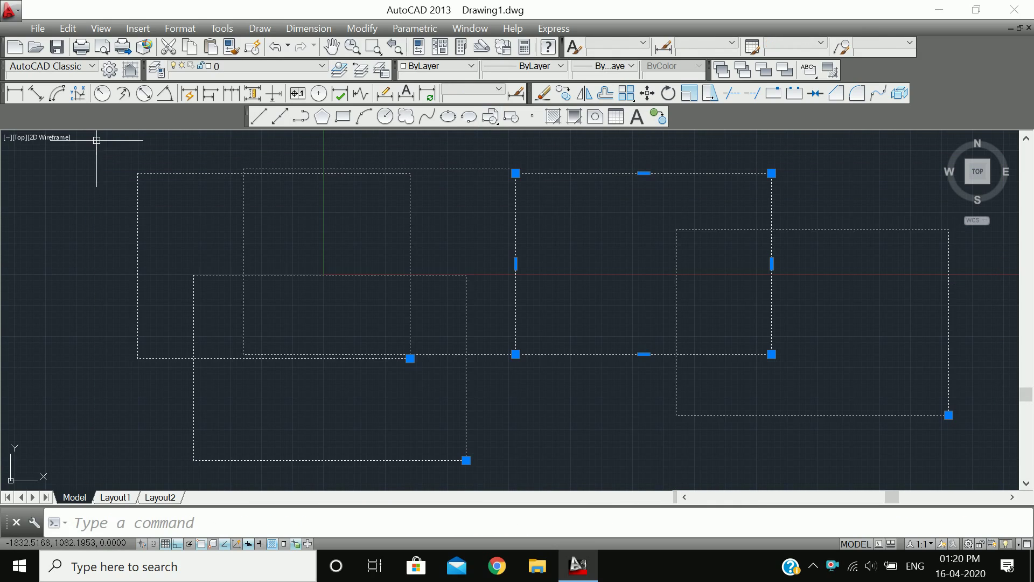
key("Delete")
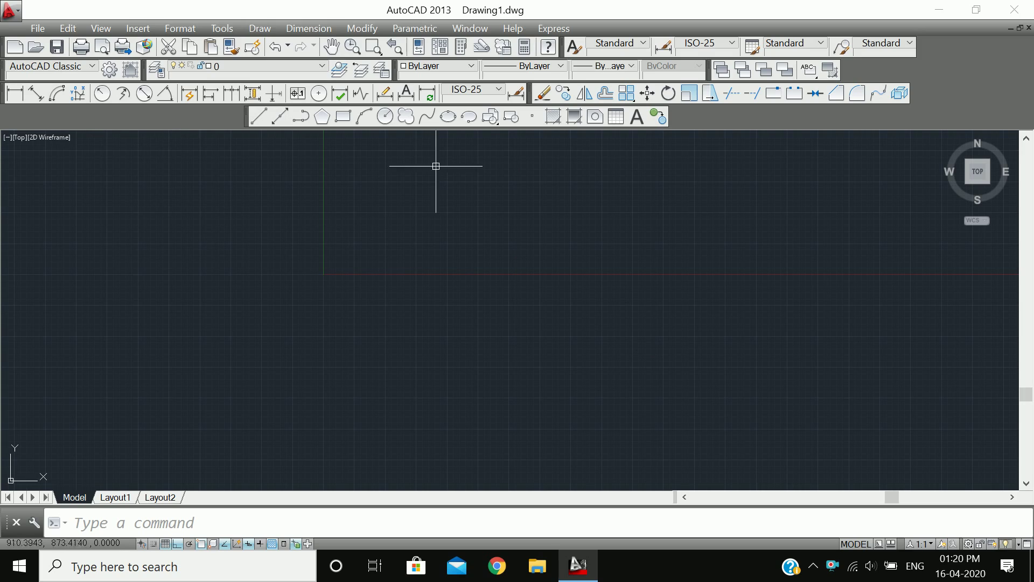
Place single points scattered across the drawing area with the Point command, leaving the command when done.
left_click(532, 117)
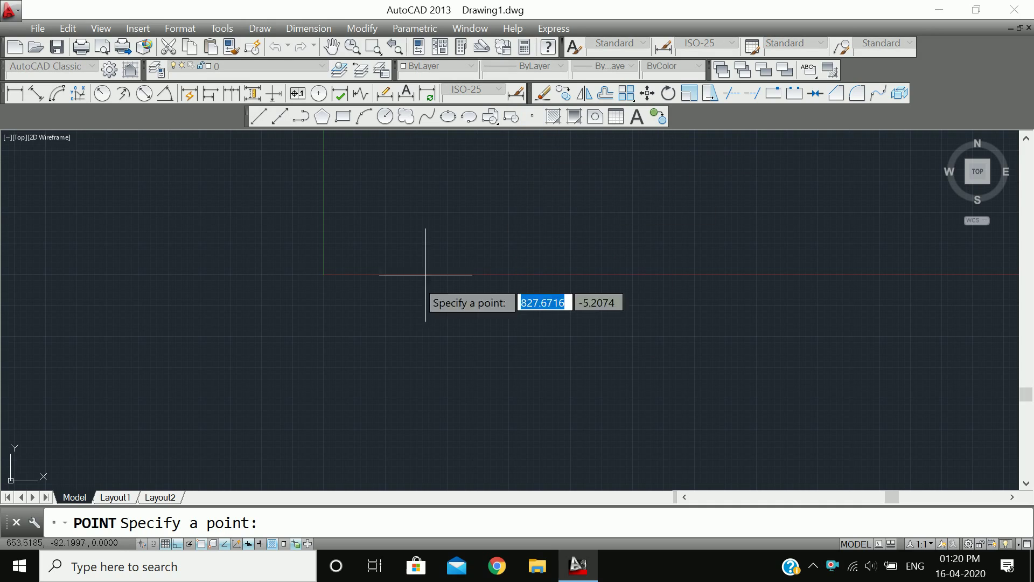
left_click(221, 257)
left_click(352, 234)
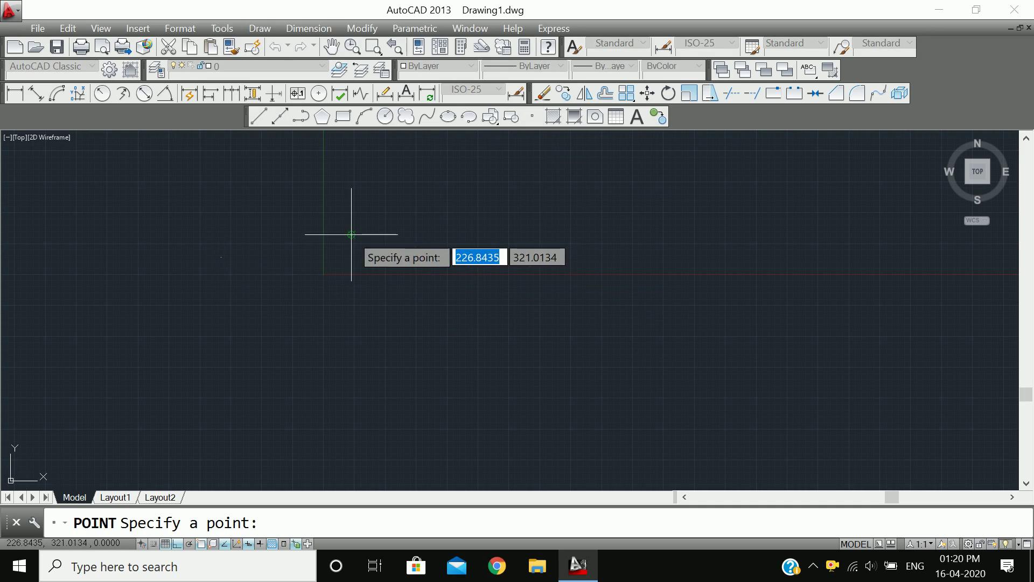
left_click(465, 189)
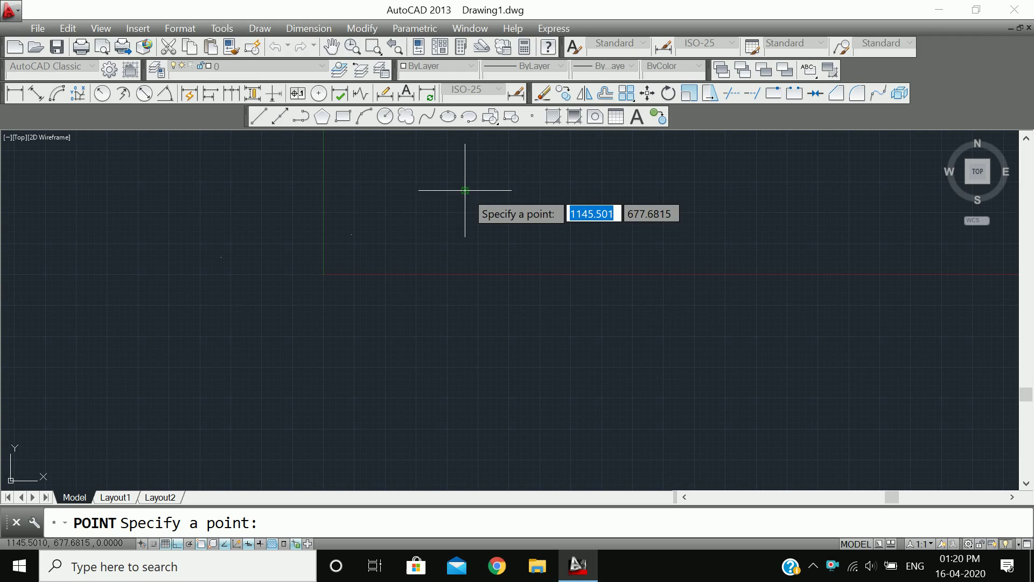
left_click(580, 314)
left_click(410, 370)
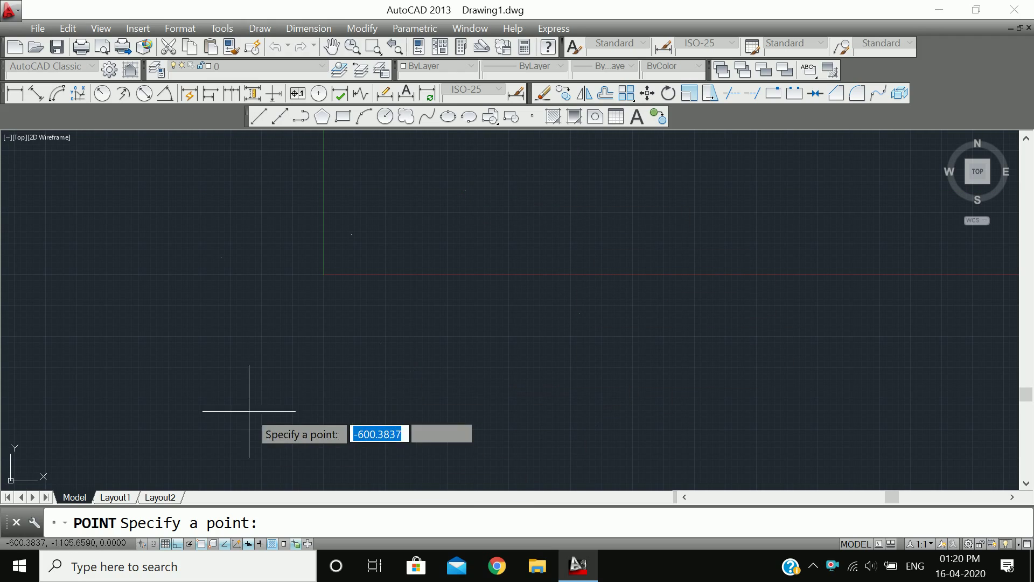
left_click(249, 391)
left_click(154, 320)
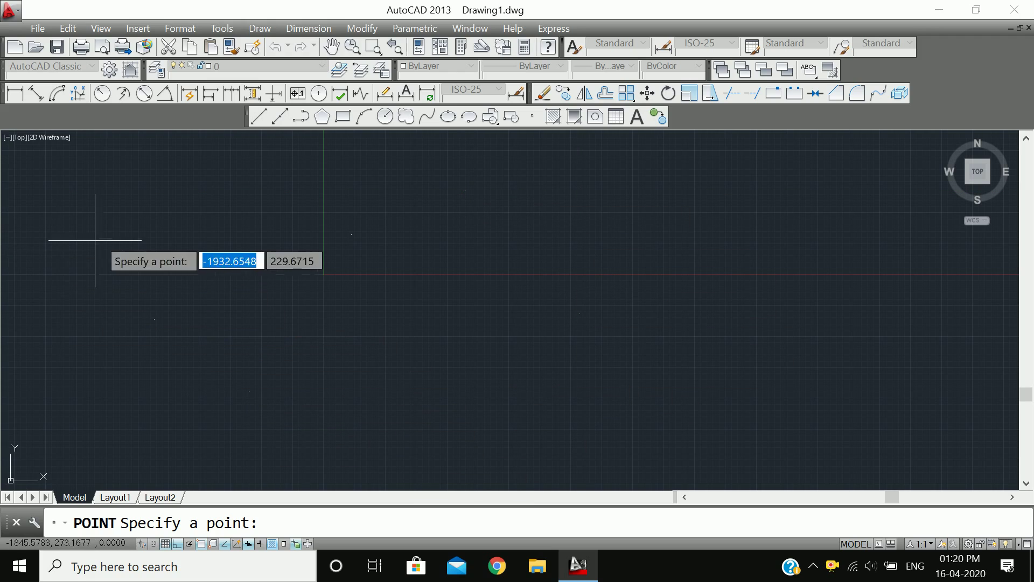
left_click(110, 228)
left_click(228, 183)
left_click(378, 177)
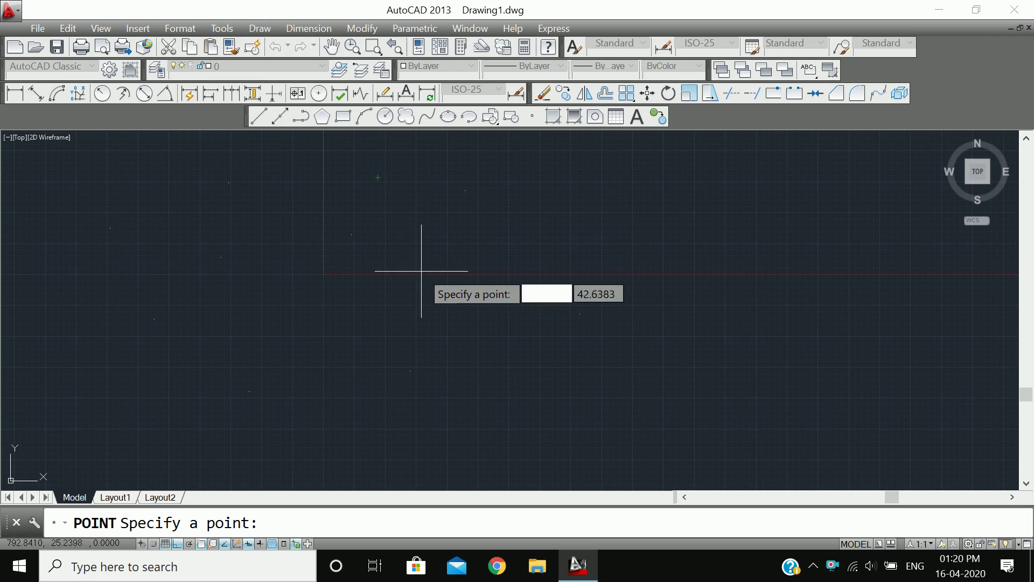
left_click(280, 334)
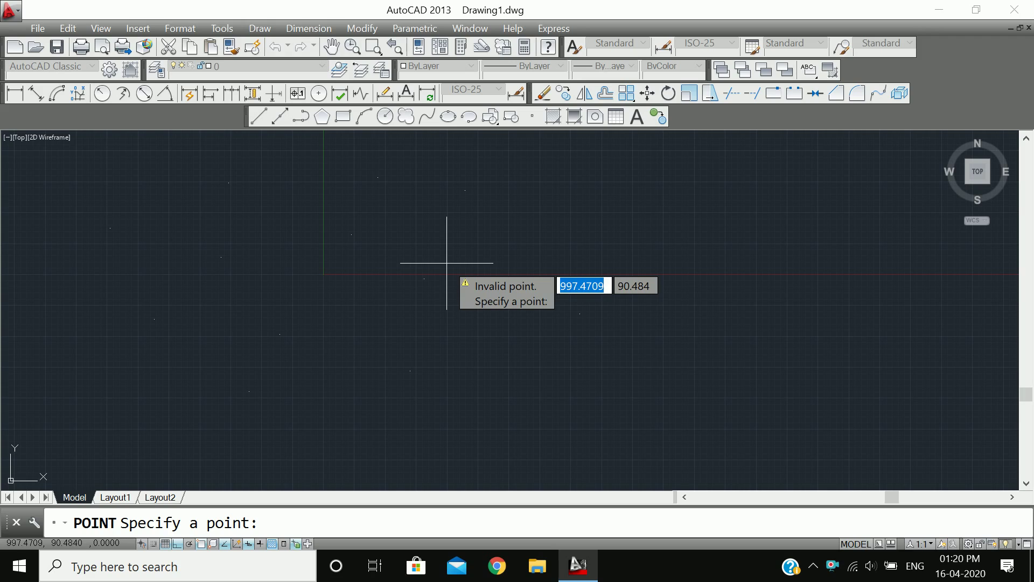
key("Escape")
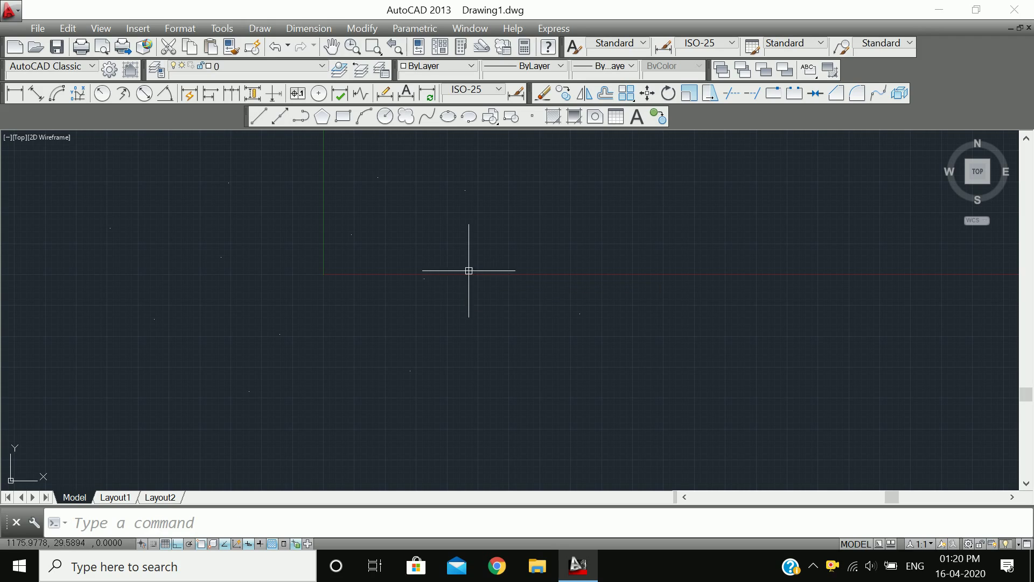
Erase all the points in the drawing area with one crossing selection.
left_click(718, 449)
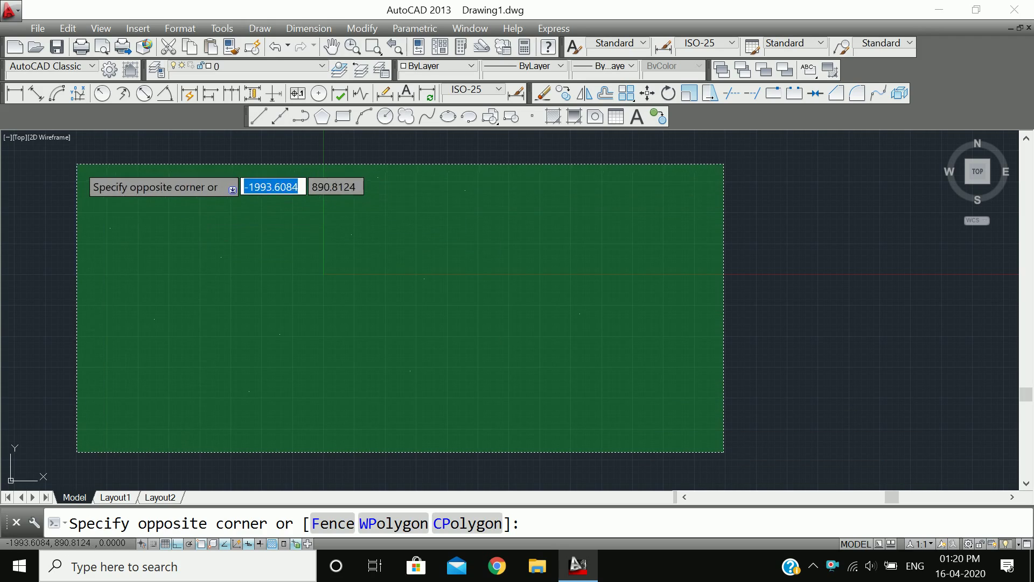
left_click(77, 164)
type("e")
key("Return")
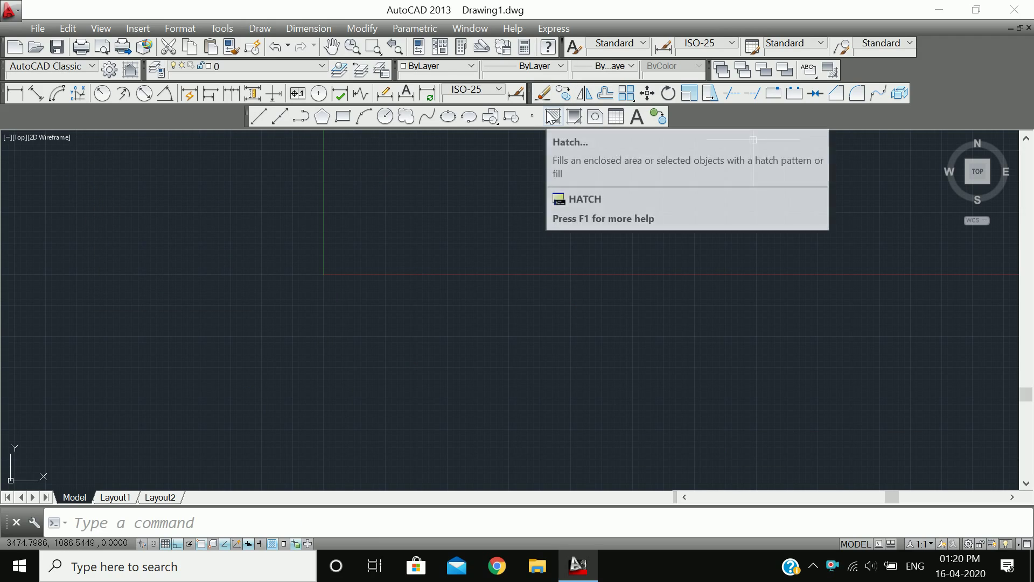
Draw a rectangle in the middle of the drawing area, wider than it is tall.
left_click(344, 124)
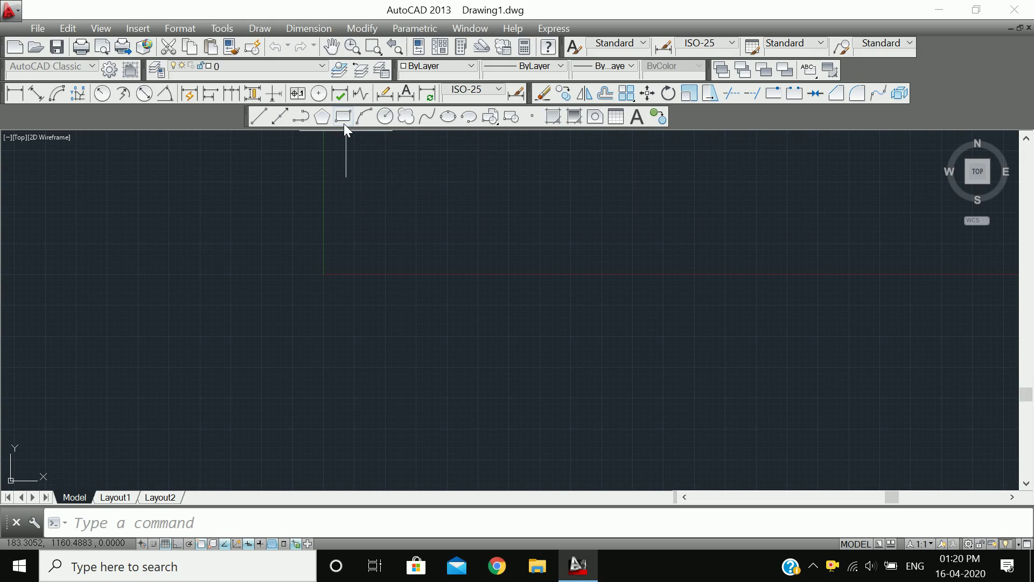
left_click(291, 240)
left_click(548, 366)
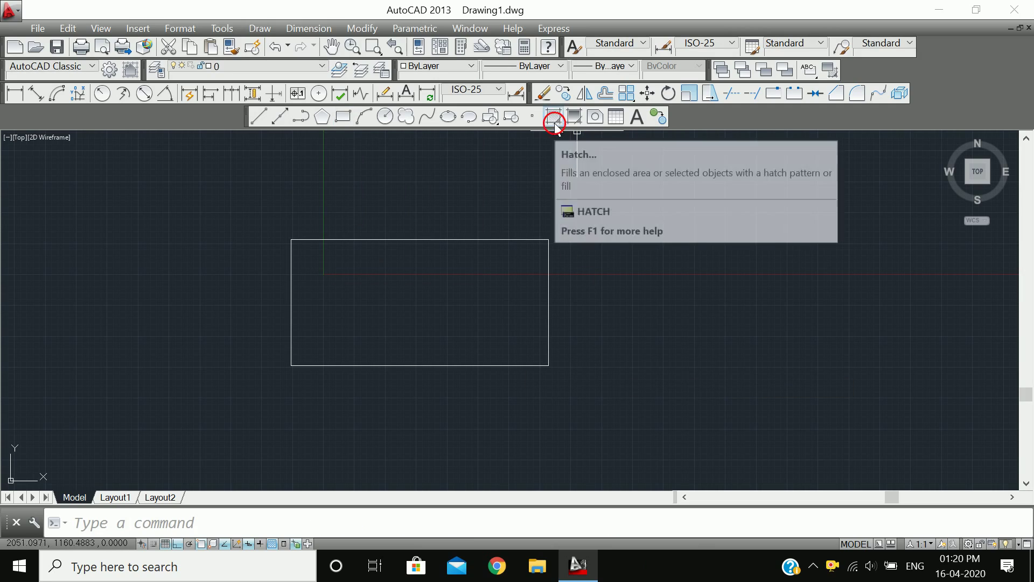
Start a Hatch with its dialog moved clear of the rectangle and review the available types and predefined patterns.
left_click(554, 122)
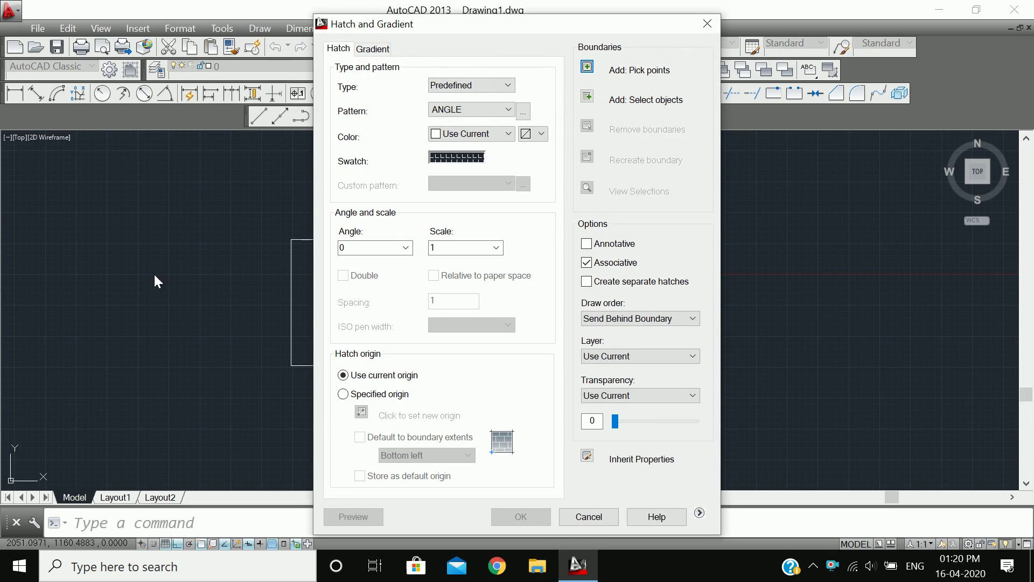
mouse_move(622, 27)
left_mouse_down()
mouse_move(901, 34)
mouse_move(890, 24)
left_mouse_up()
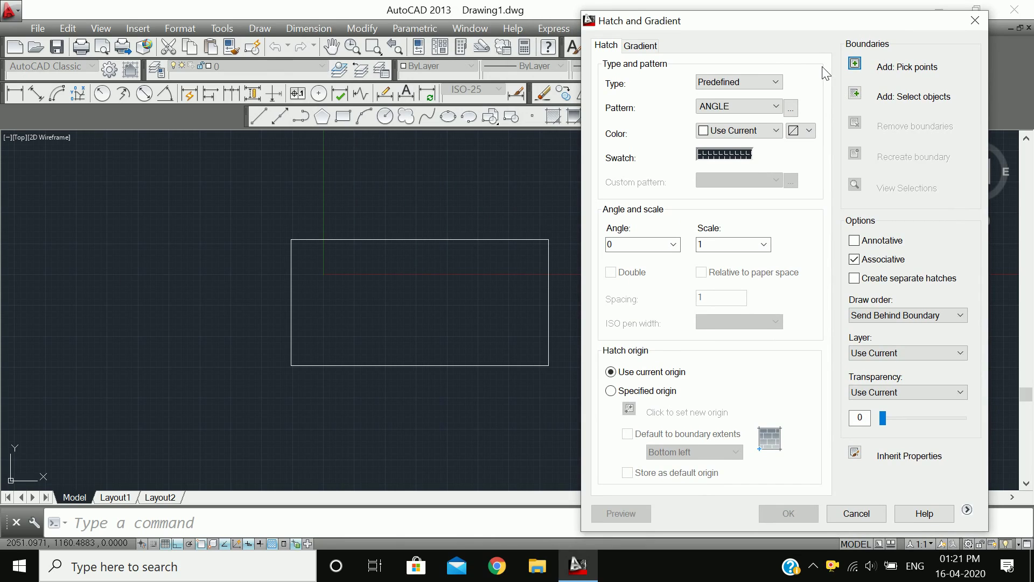
left_click(770, 86)
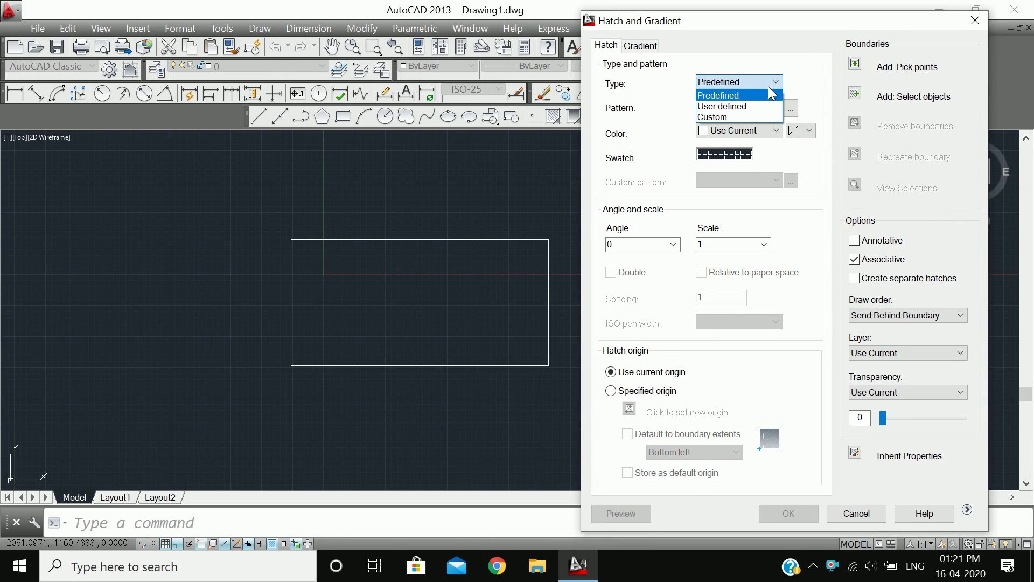
left_click(776, 91)
left_click(774, 108)
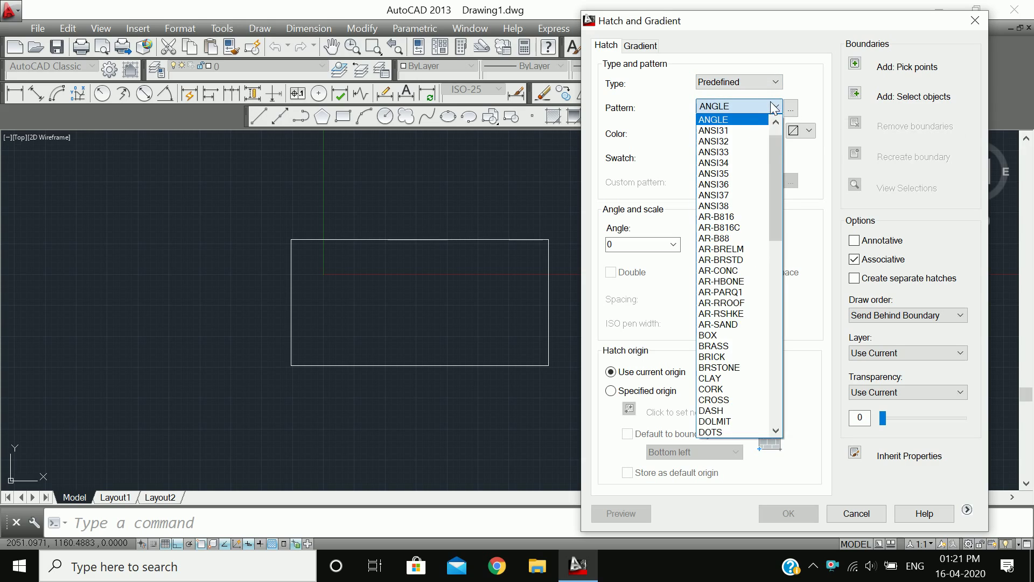
left_click(774, 108)
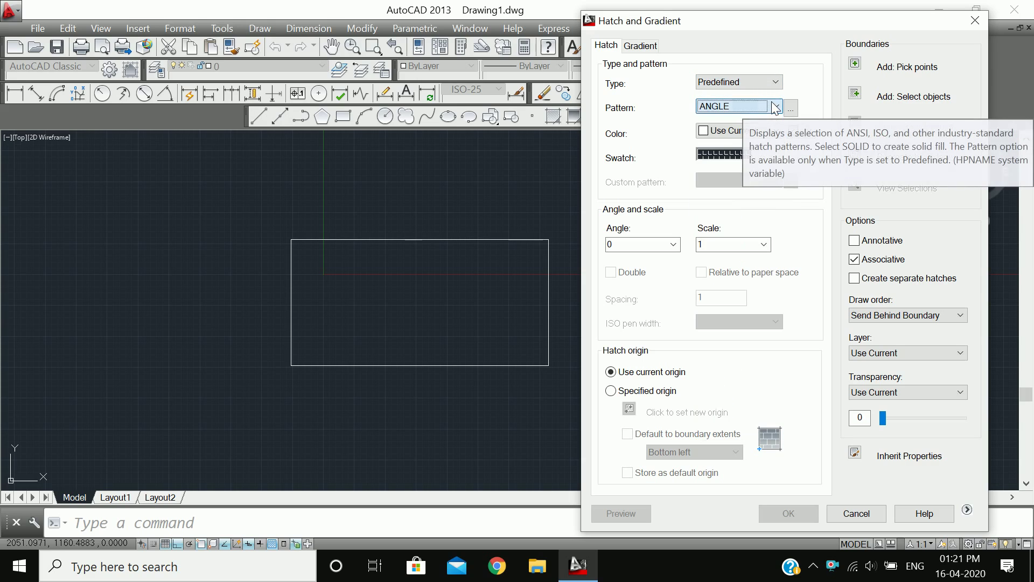
Browse the ANSI, ISO and Custom collections of the hatch pattern palette and choose the ANSI31 pattern.
left_click(738, 157)
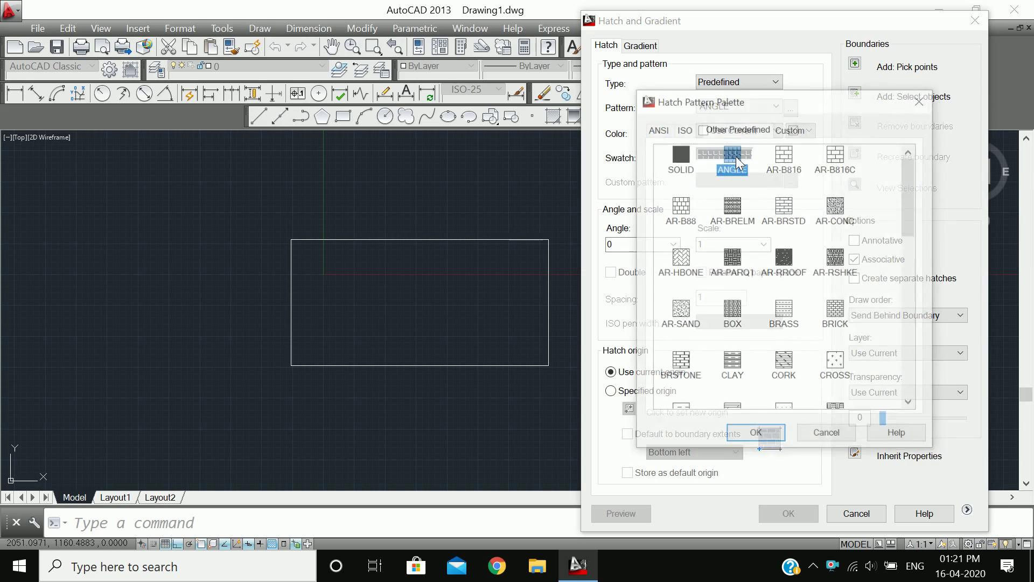
left_click(662, 130)
left_click(677, 160)
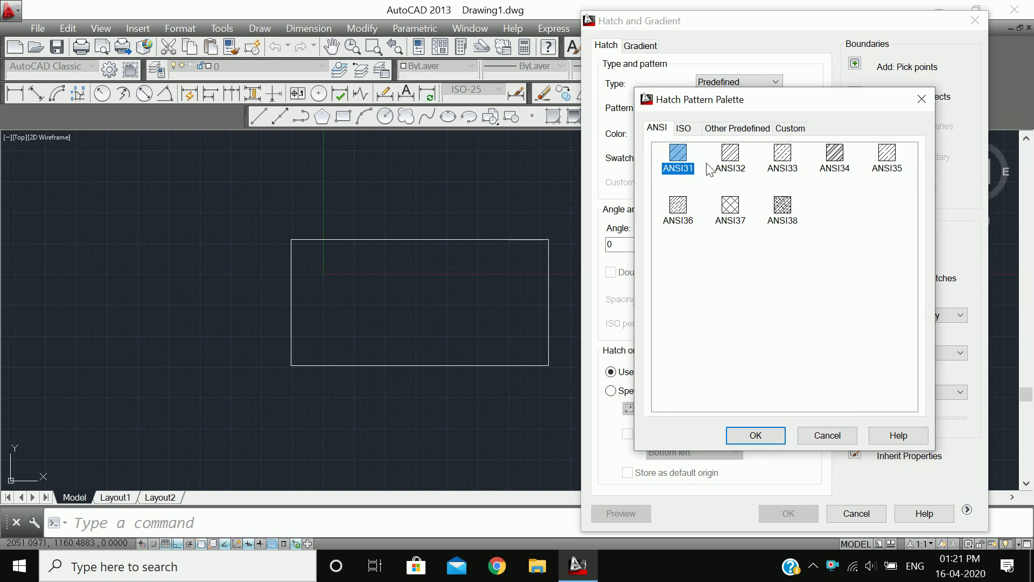
left_click(730, 168)
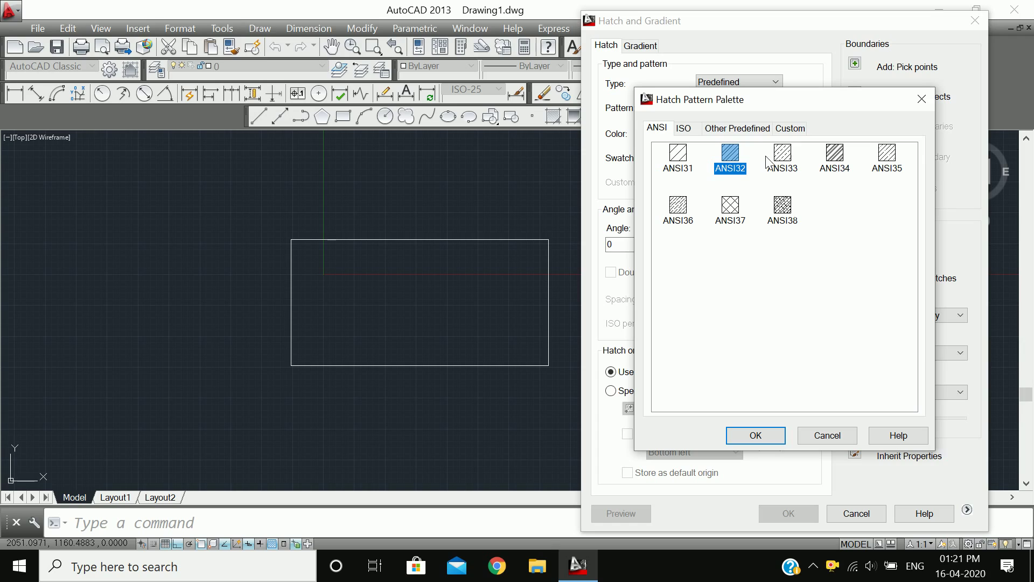
left_click(682, 129)
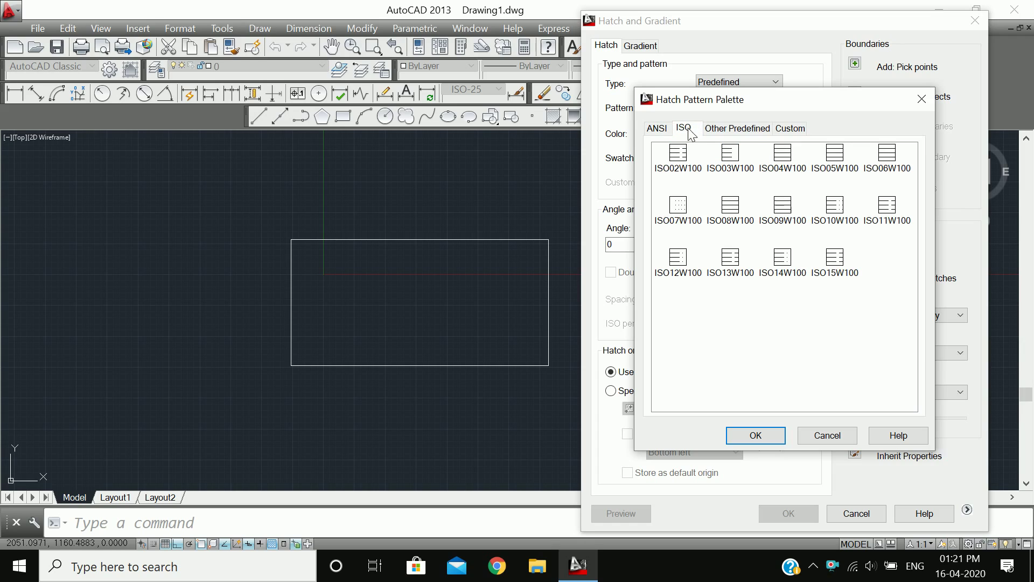
left_click(787, 130)
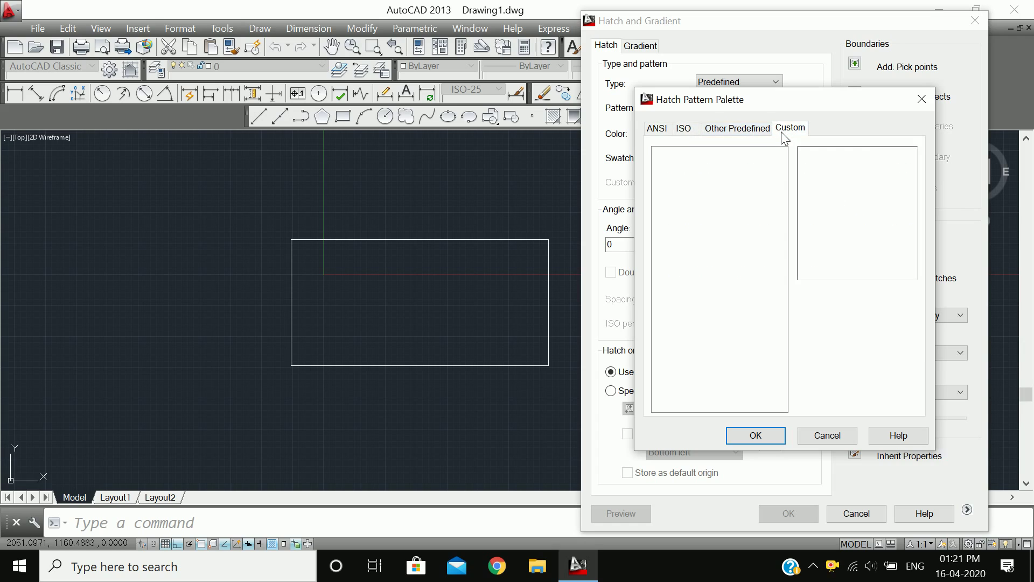
left_click(682, 130)
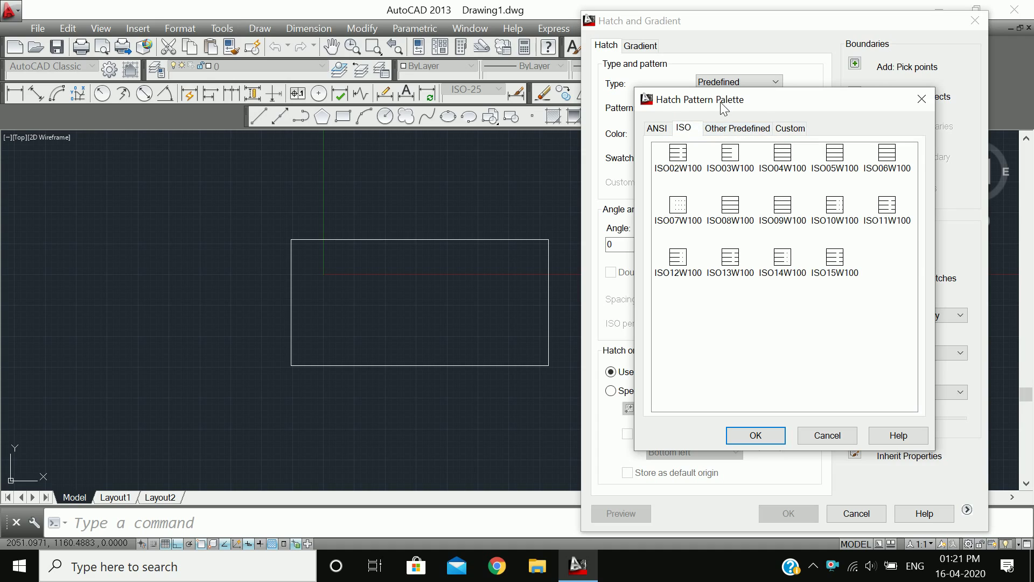
left_click(658, 127)
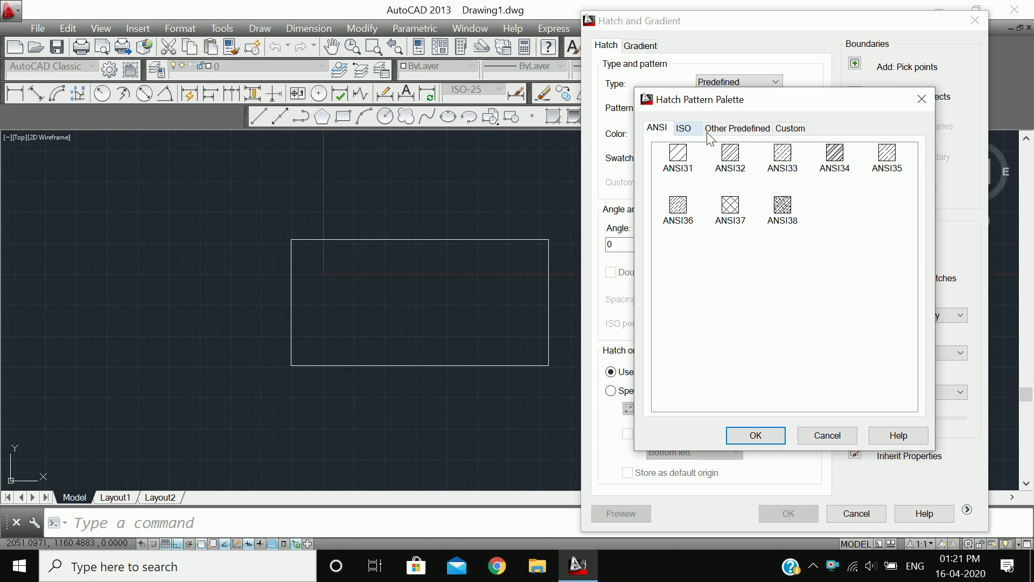
left_click(687, 170)
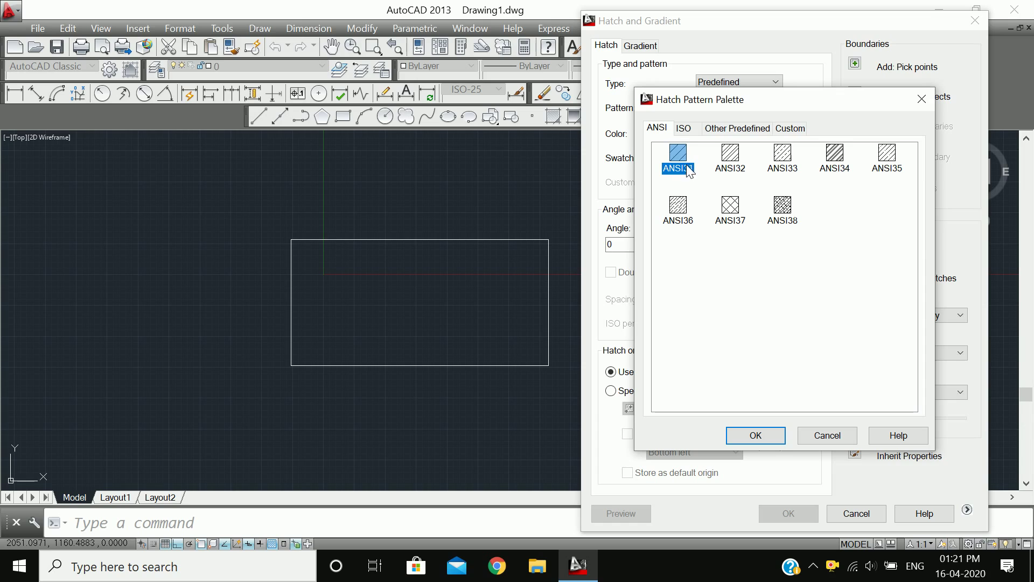
left_click(776, 435)
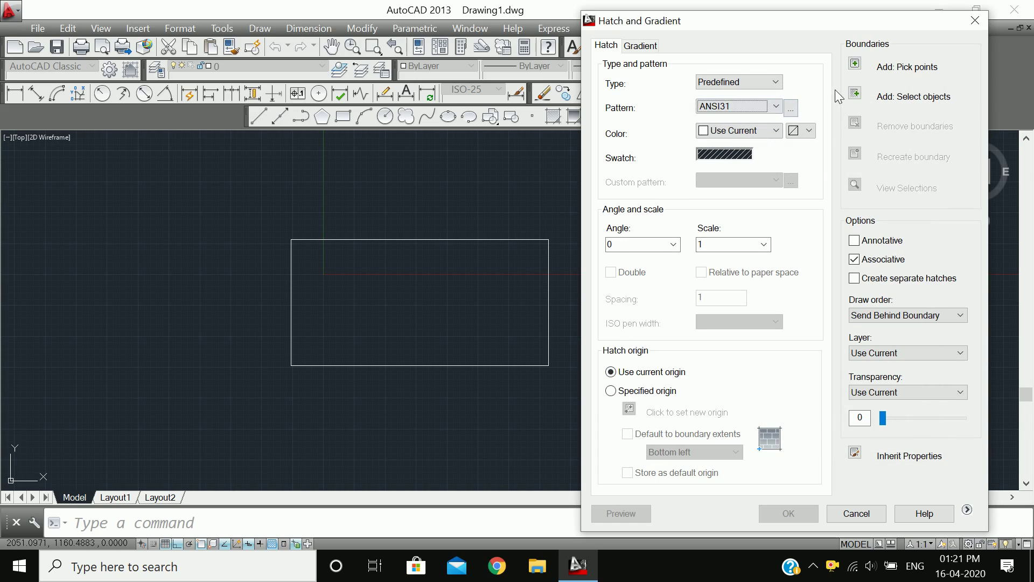
Define the hatch boundary by picking a point inside the rectangle.
left_click(854, 66)
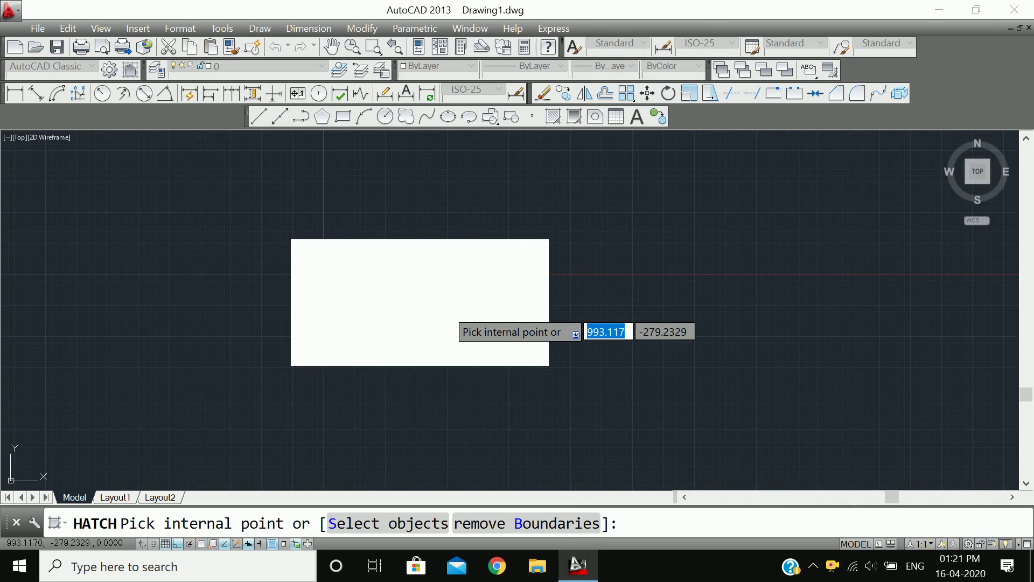
left_click(446, 309)
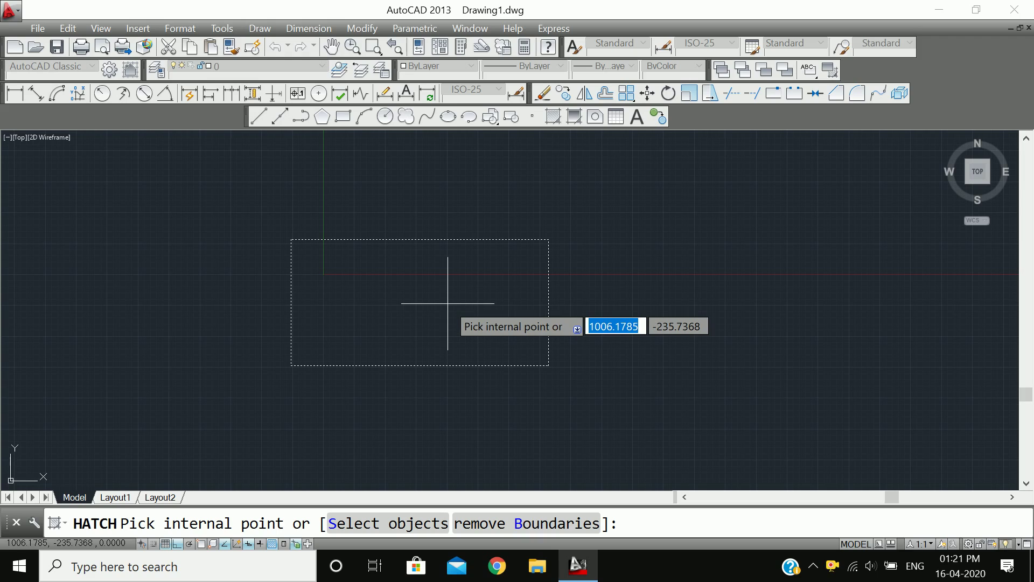
key("Return")
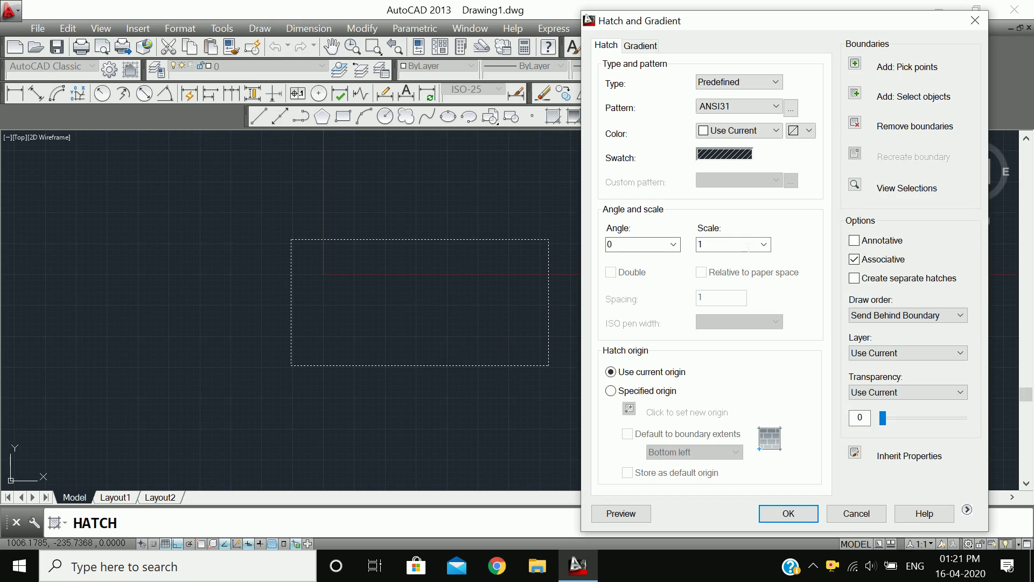
Set the hatch scale to 15, apply the hatch to the rectangle and leave the Hatch command.
left_click(727, 245)
key("Return")
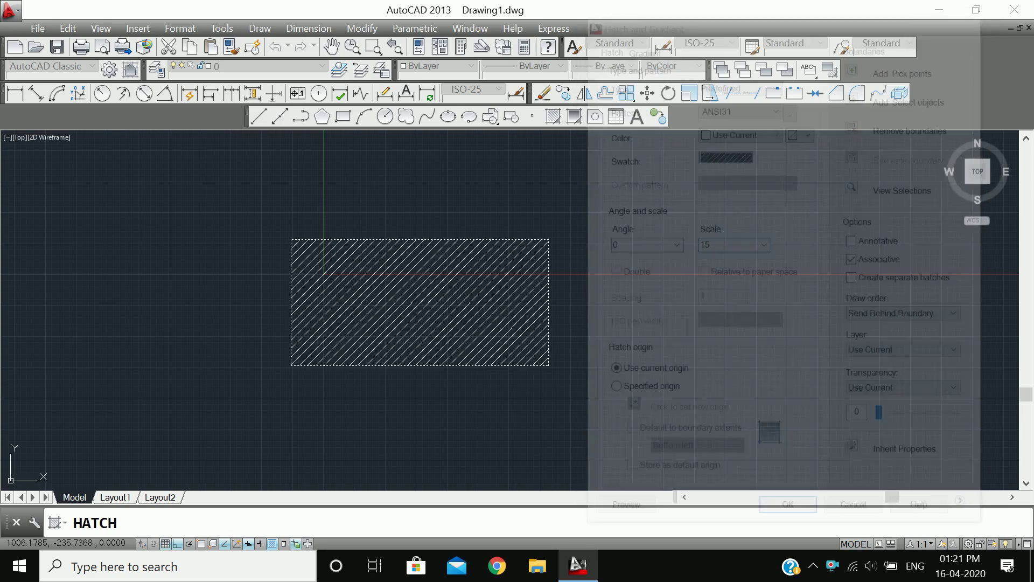
key("Return")
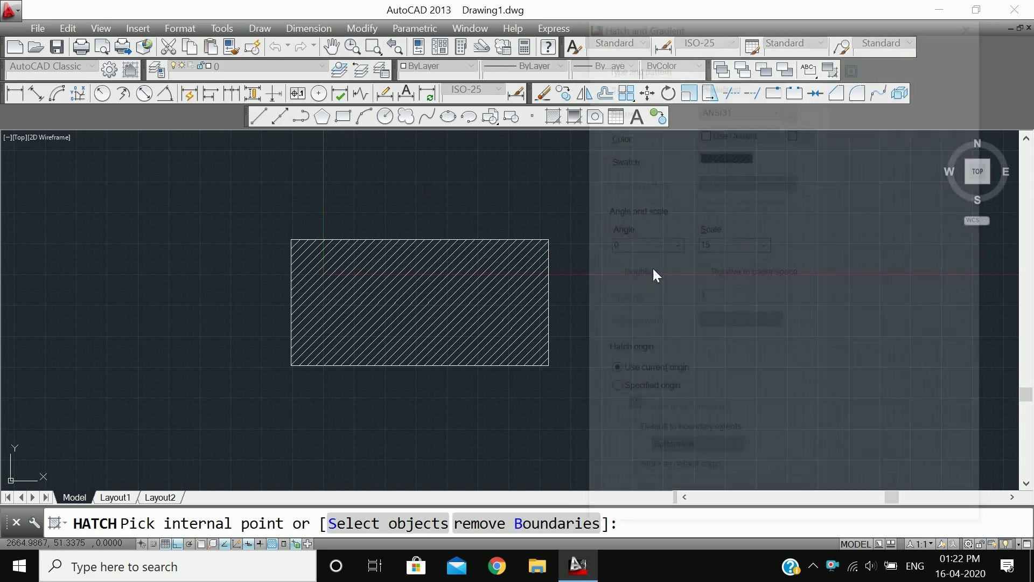
key("Return")
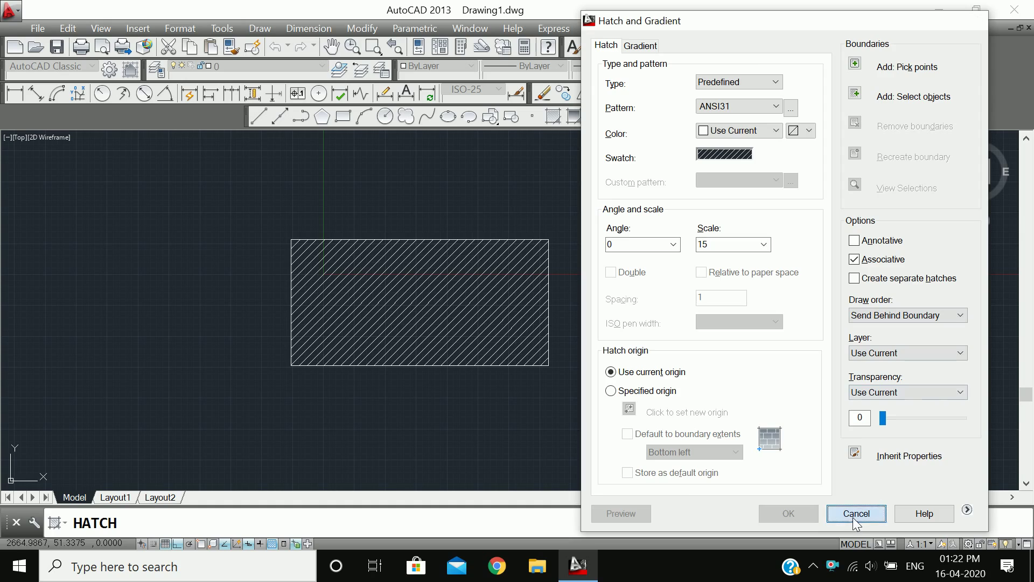
left_click(855, 515)
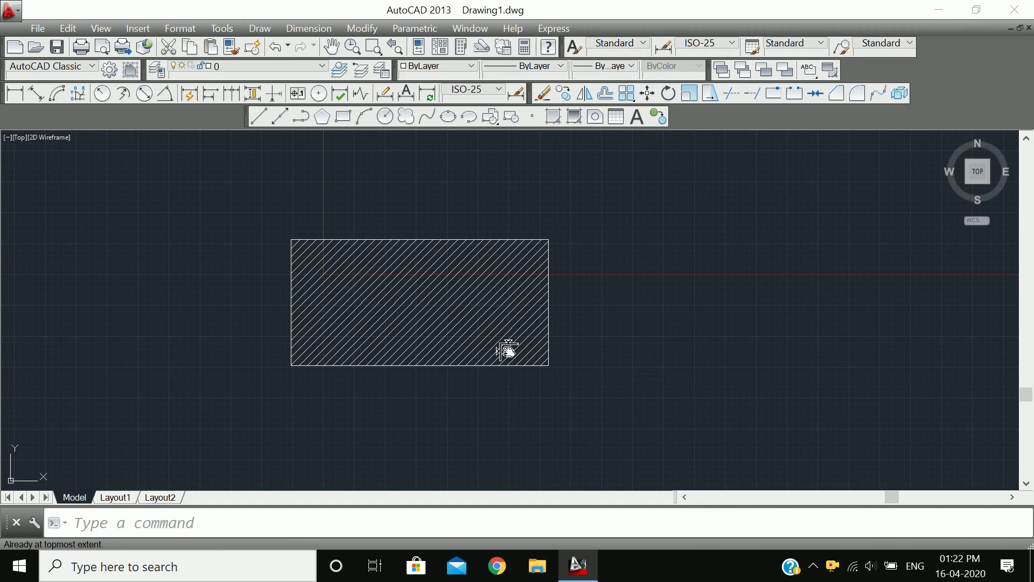
left_click(491, 280)
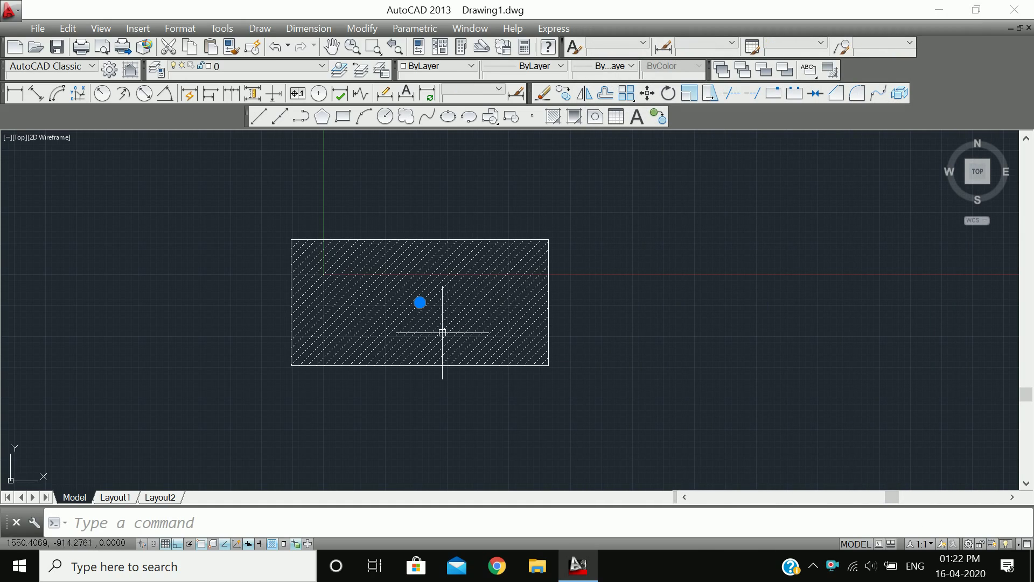
left_click(625, 409)
left_click(232, 202)
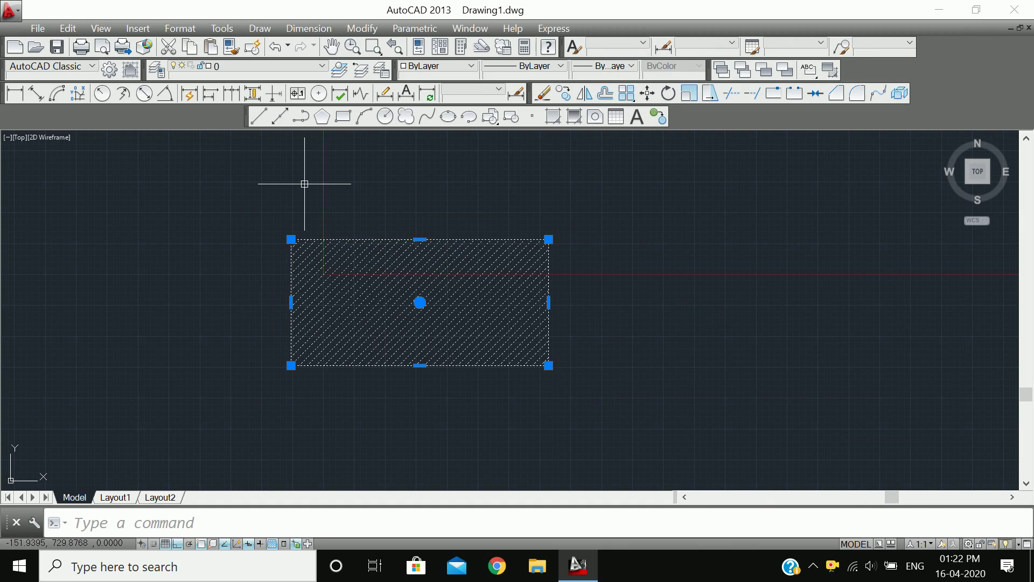
type("x")
key("Return")
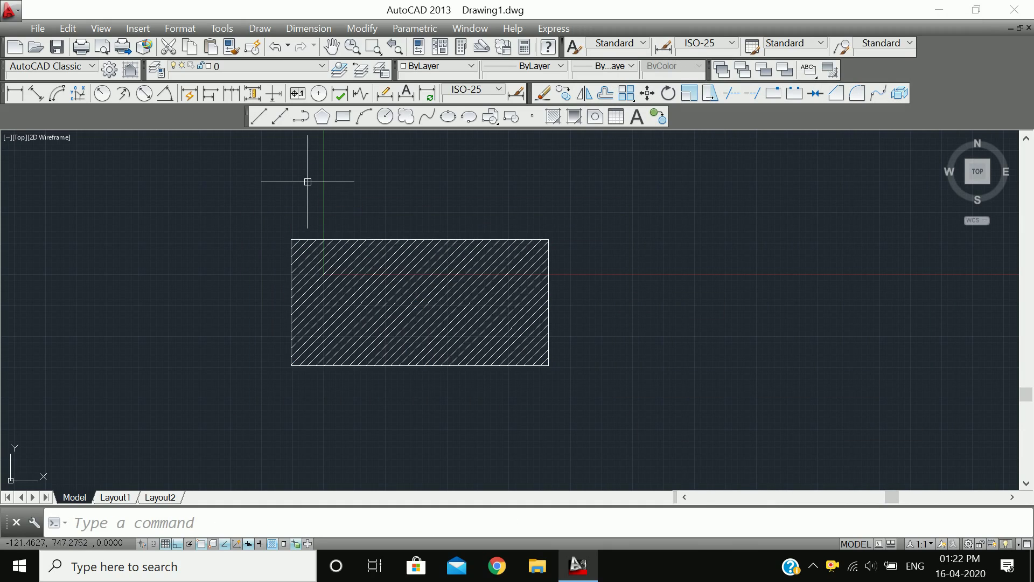
Open the quick properties of the rectangle's hatch and set its scale to 20.
left_click(404, 289)
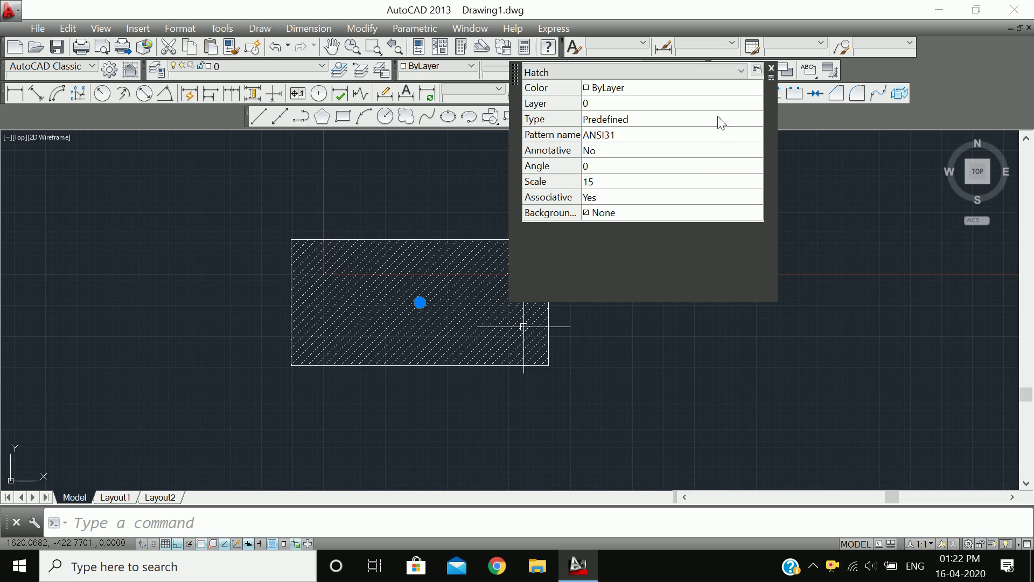
left_click(773, 67)
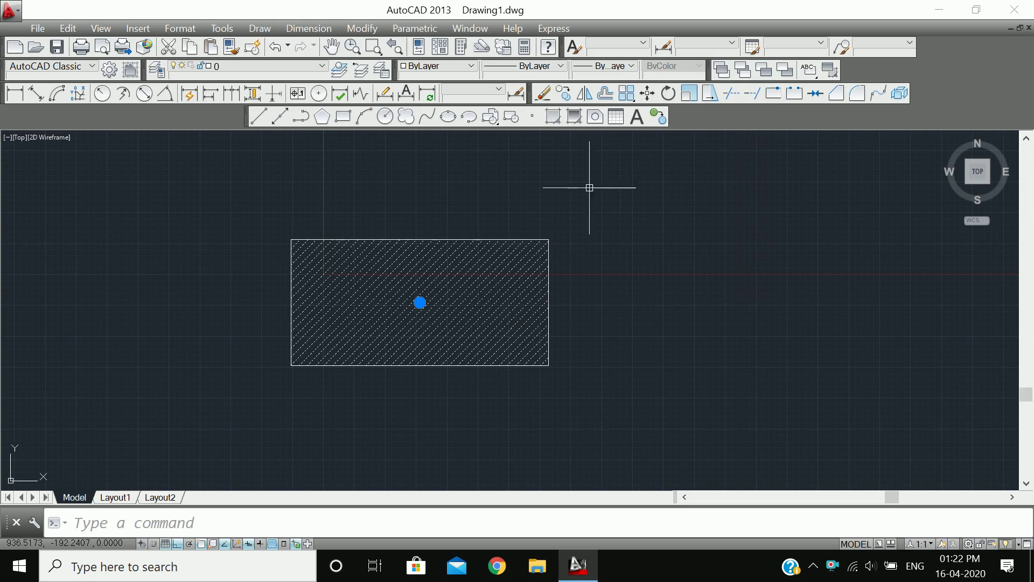
double_click(410, 316)
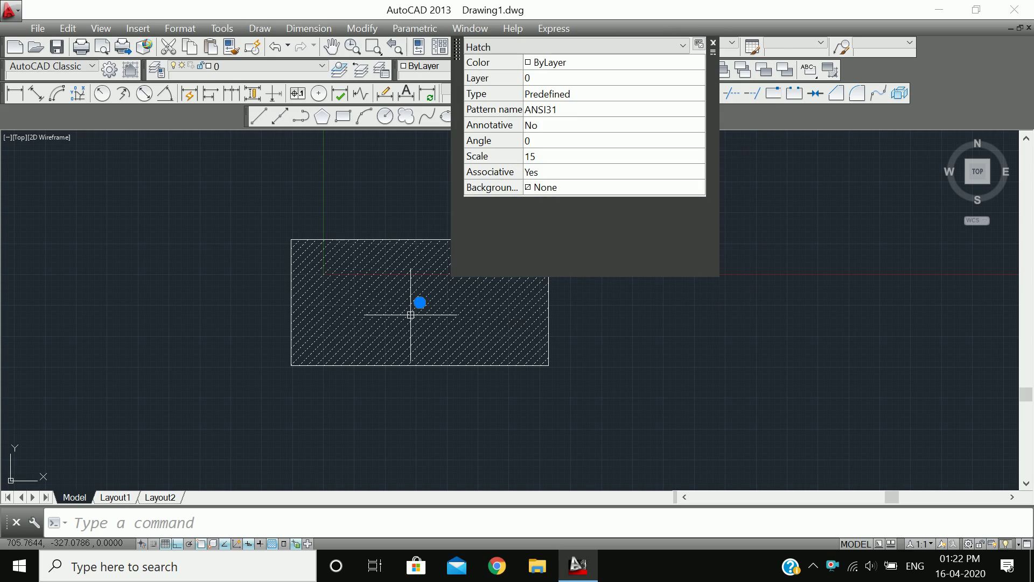
left_click(547, 156)
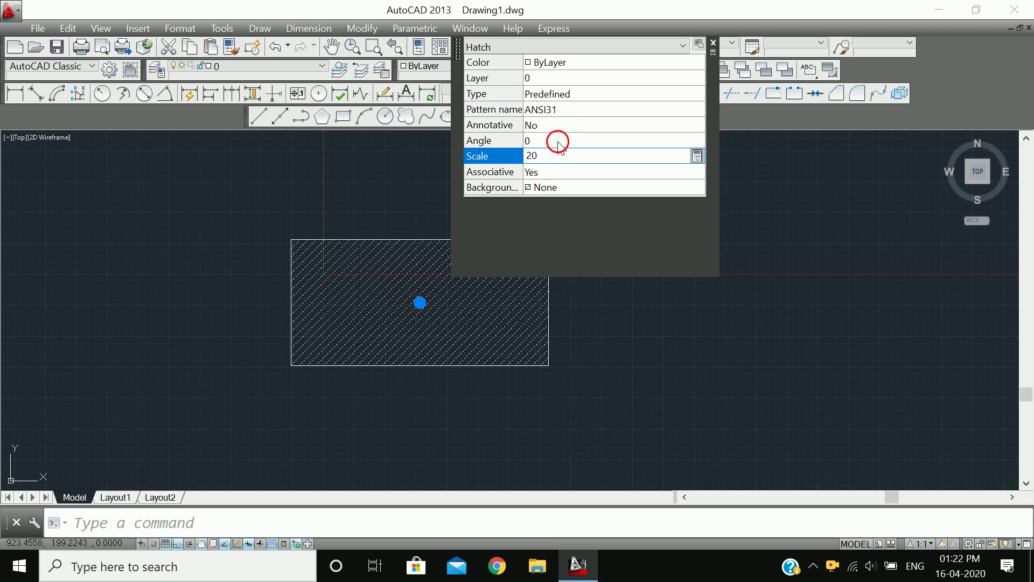
Try an angle of 180 for the hatch and settle on an angle of 90.
left_click(558, 142)
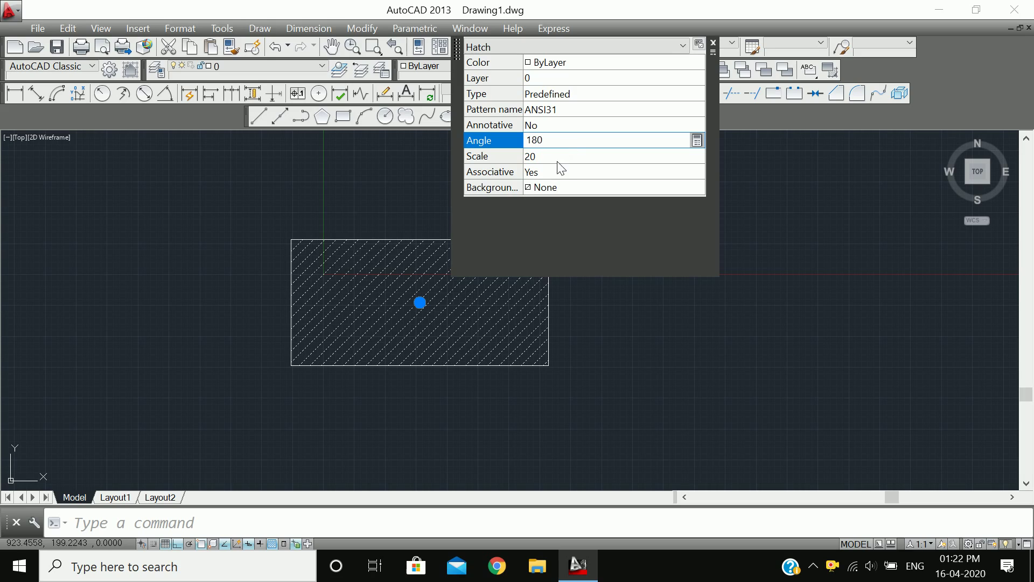
left_click(561, 156)
left_click(560, 143)
left_click(548, 157)
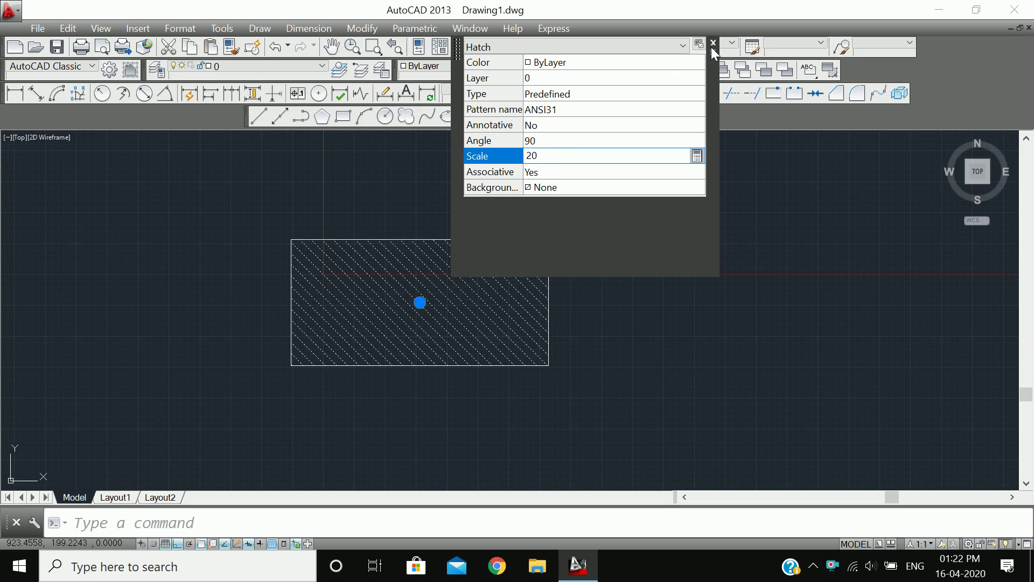
Change the hatch colour to Green, close its properties and clear the selection.
left_click(614, 63)
left_click(607, 64)
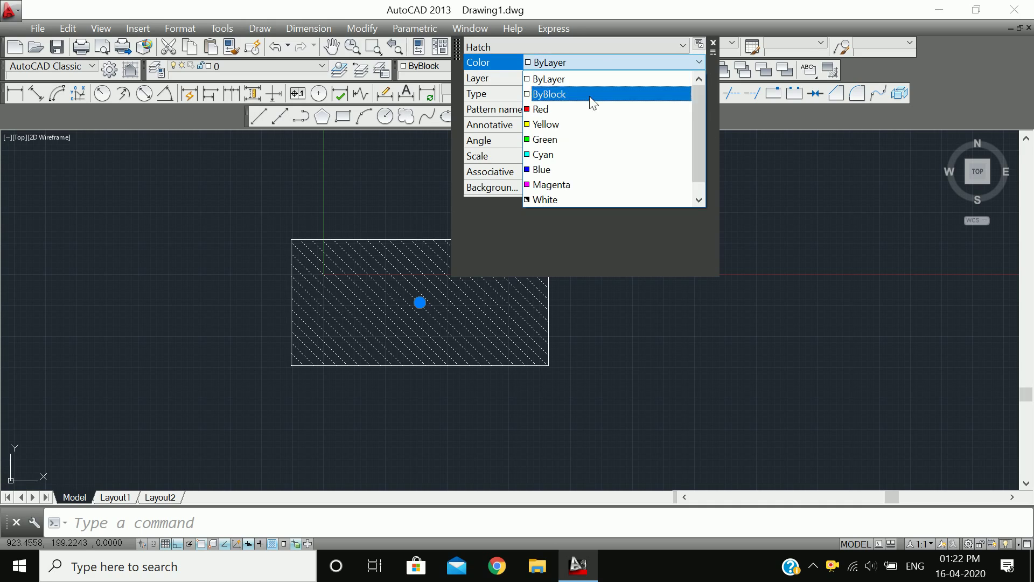
left_click(589, 139)
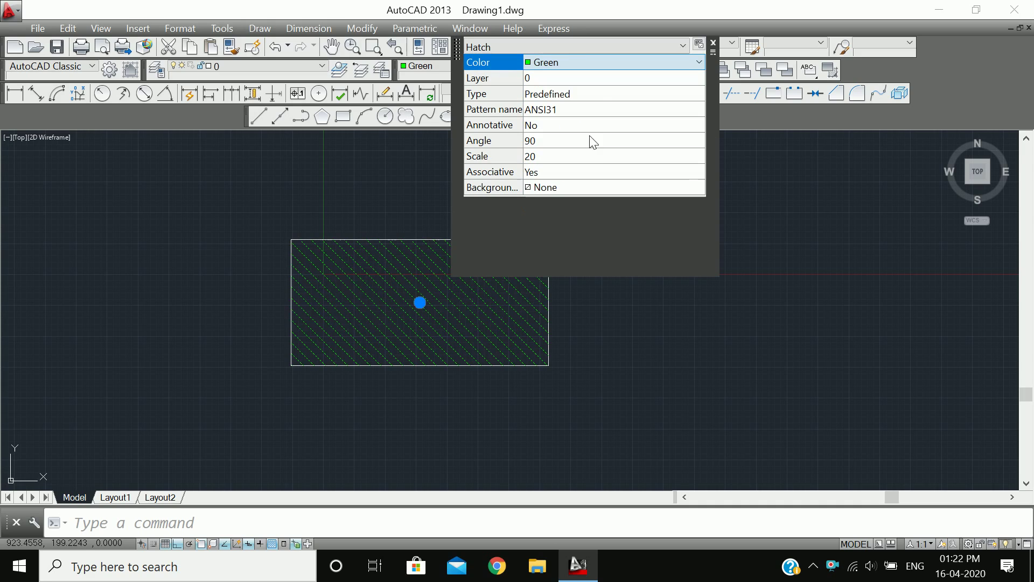
left_click(713, 43)
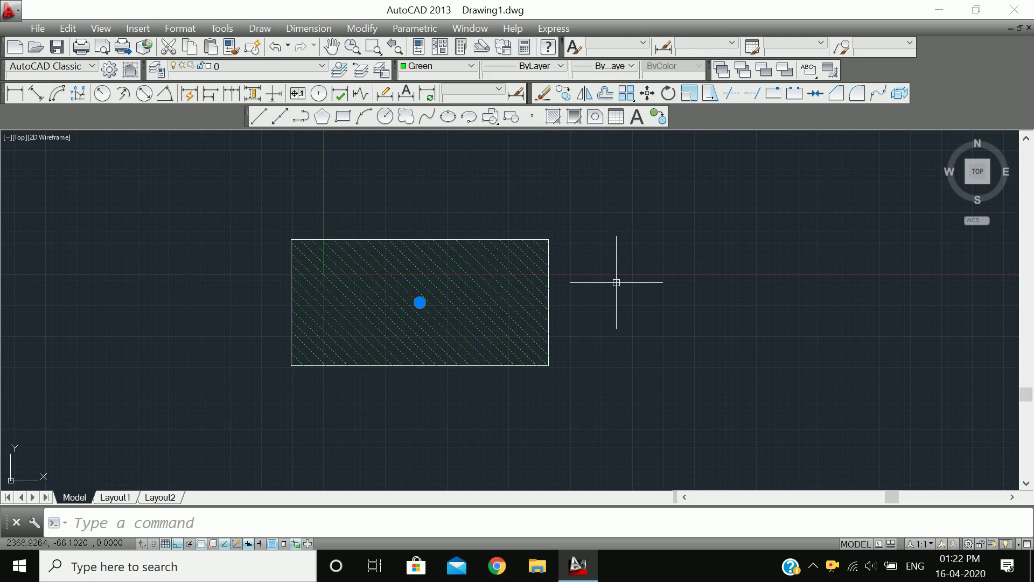
key("Escape")
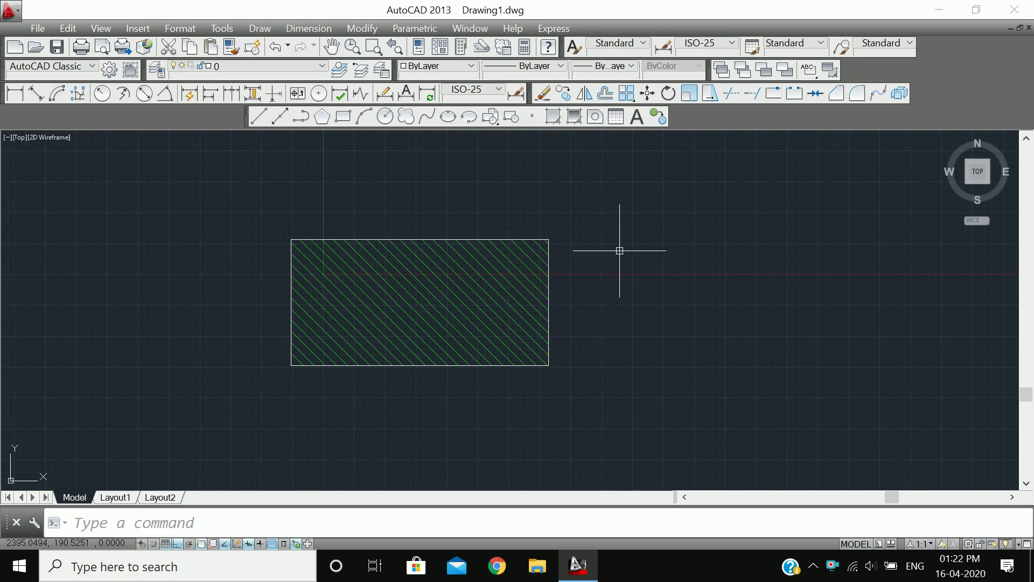
Draw a closed rectangle from four separate lines to the right of the hatched rectangle, with Ortho on.
left_click(596, 118)
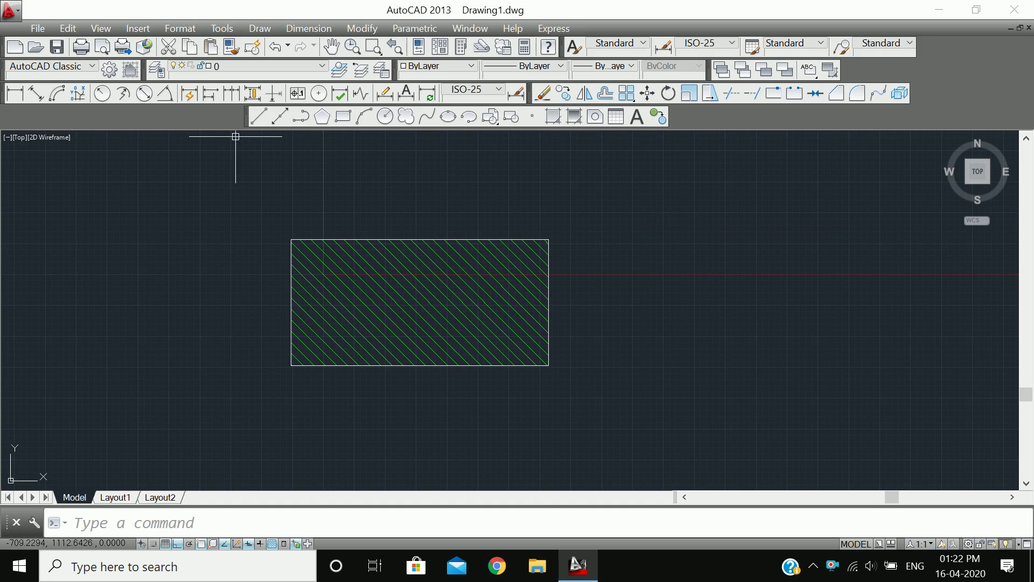
left_click(259, 120)
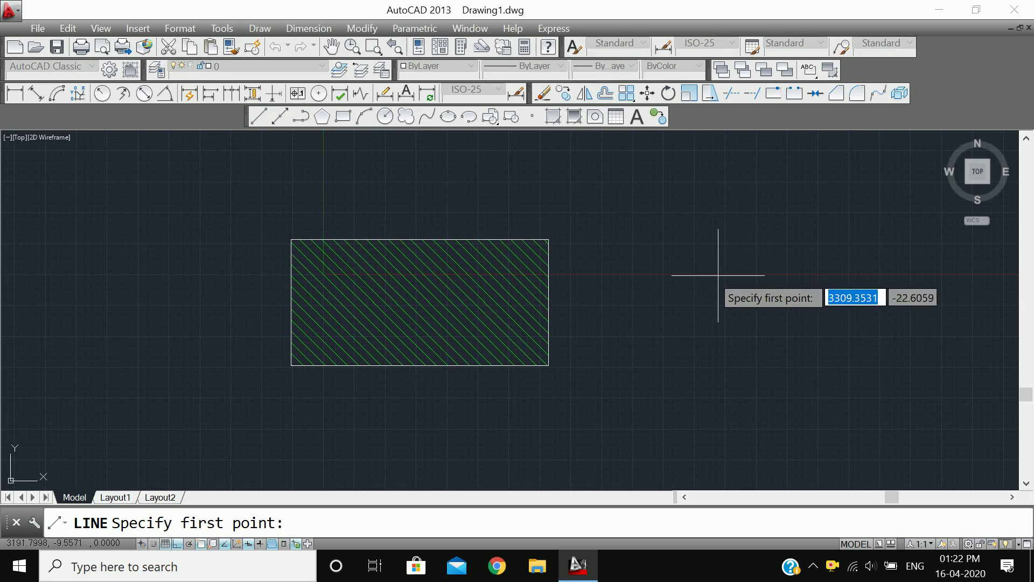
left_click(654, 214)
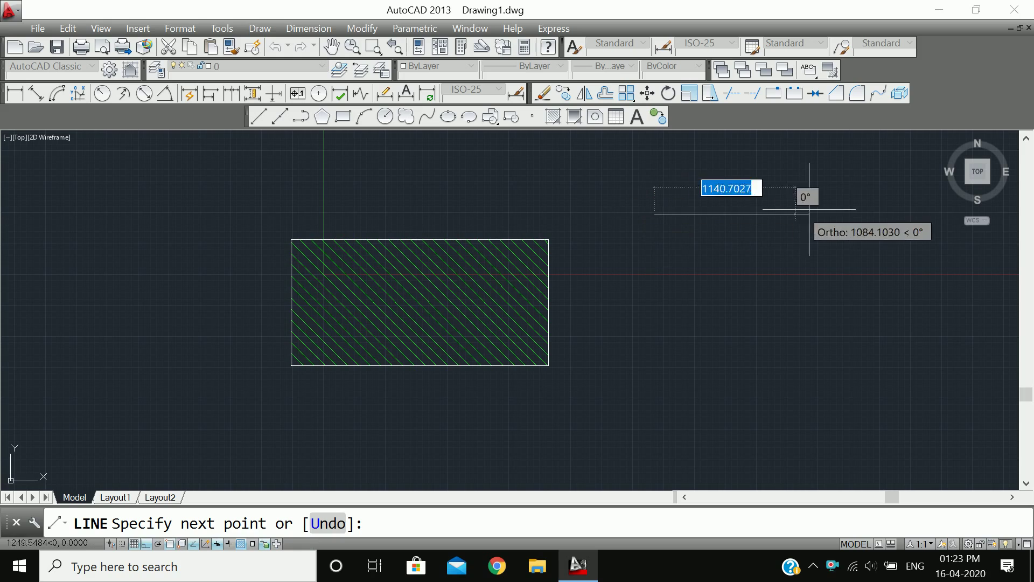
left_click(876, 214)
left_click(877, 372)
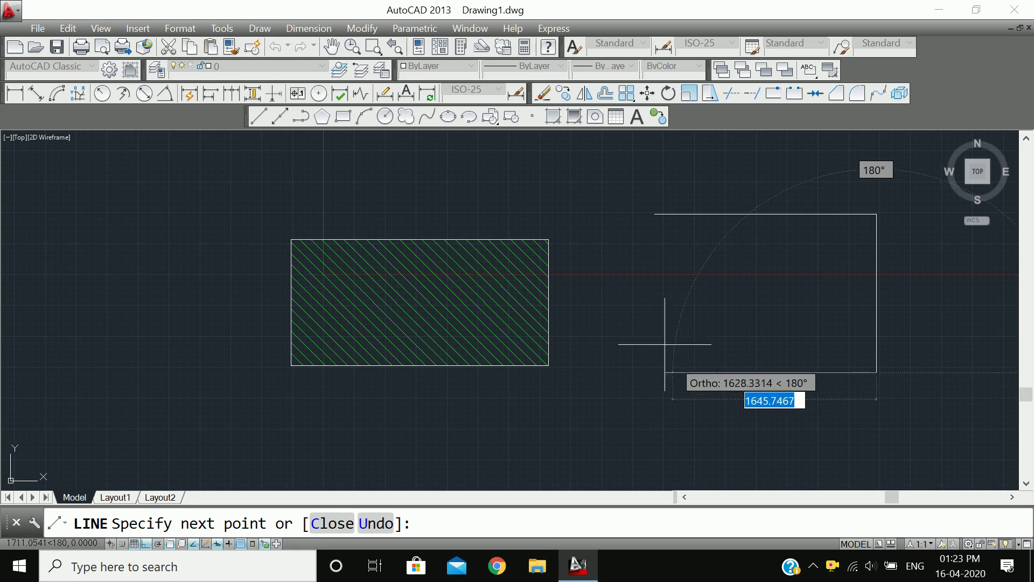
left_click(655, 371)
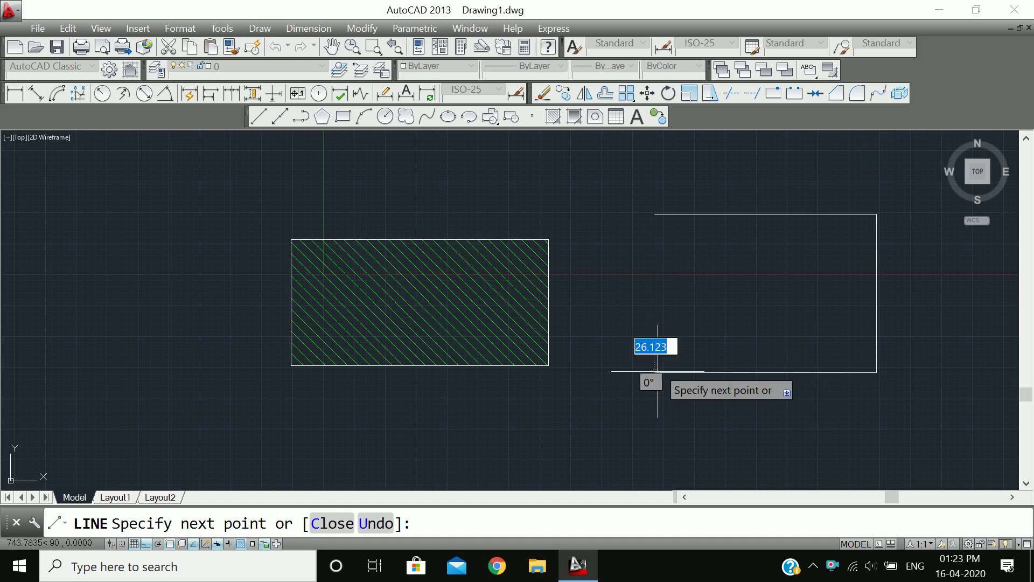
left_click(654, 214)
key("Escape")
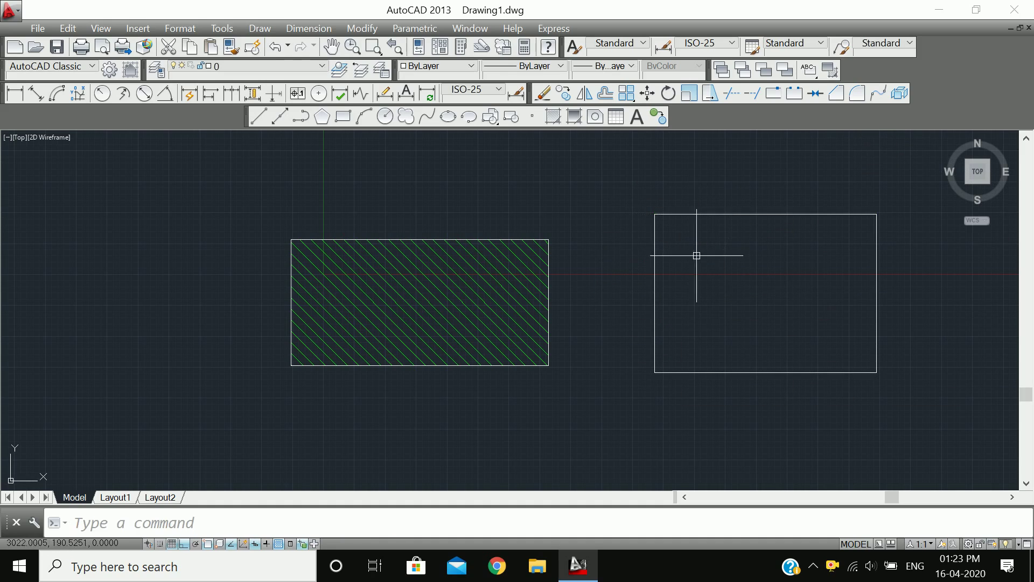
Select the left line of the new rectangle on its own and try starting the Region command.
left_click(684, 267)
left_click(615, 256)
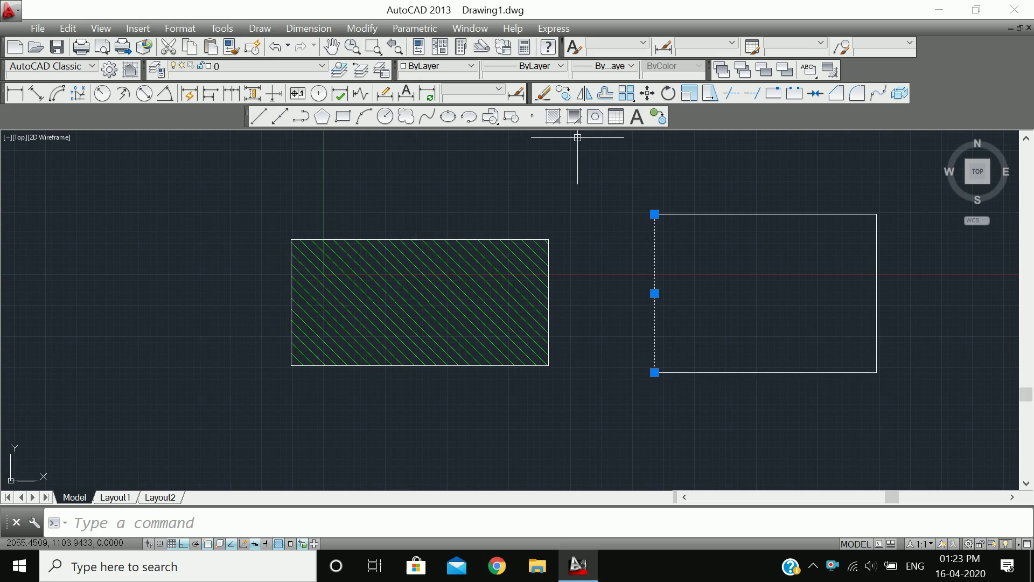
left_click(595, 120)
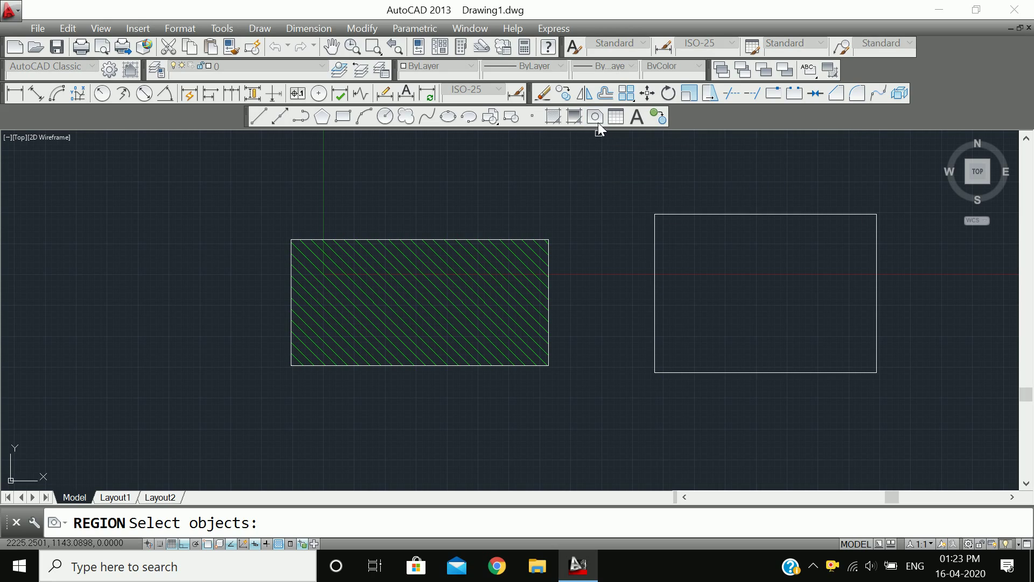
key("Escape")
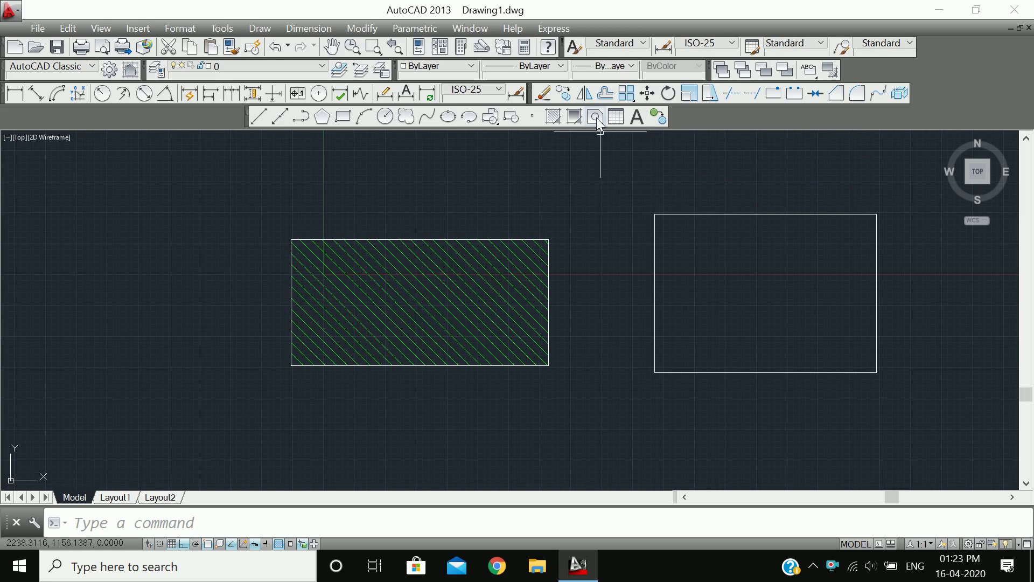
Convert the four lines of the right-hand rectangle into a region and select it to check that it is one object.
left_click(596, 117)
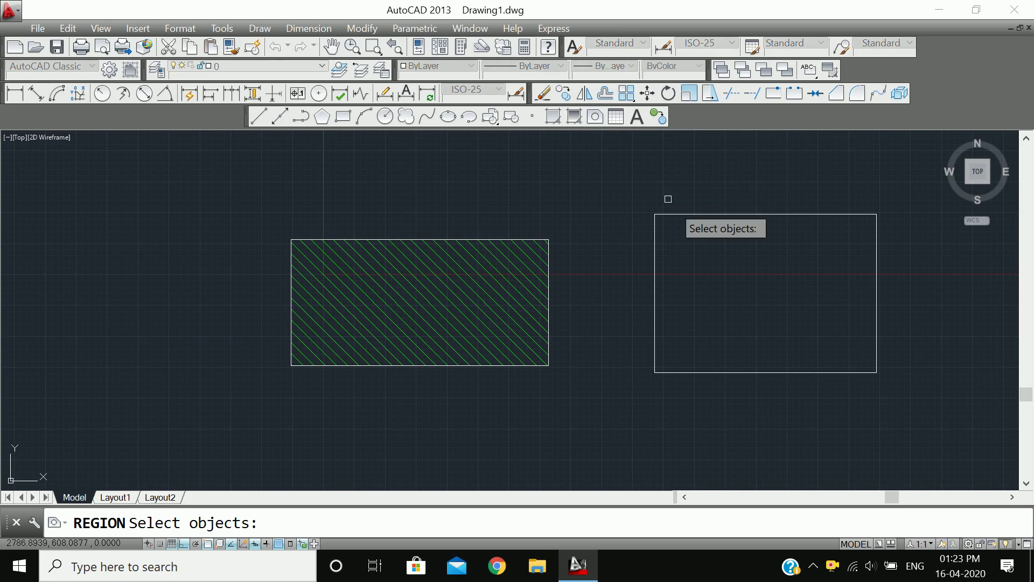
left_click(695, 229)
left_click(698, 199)
left_click(897, 319)
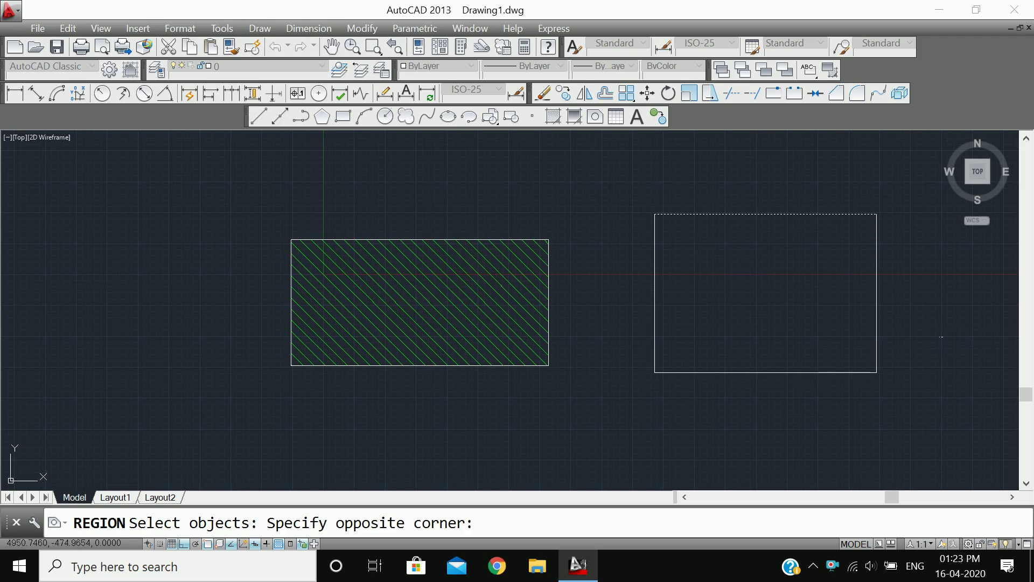
left_click(861, 297)
left_click(829, 390)
left_click(786, 347)
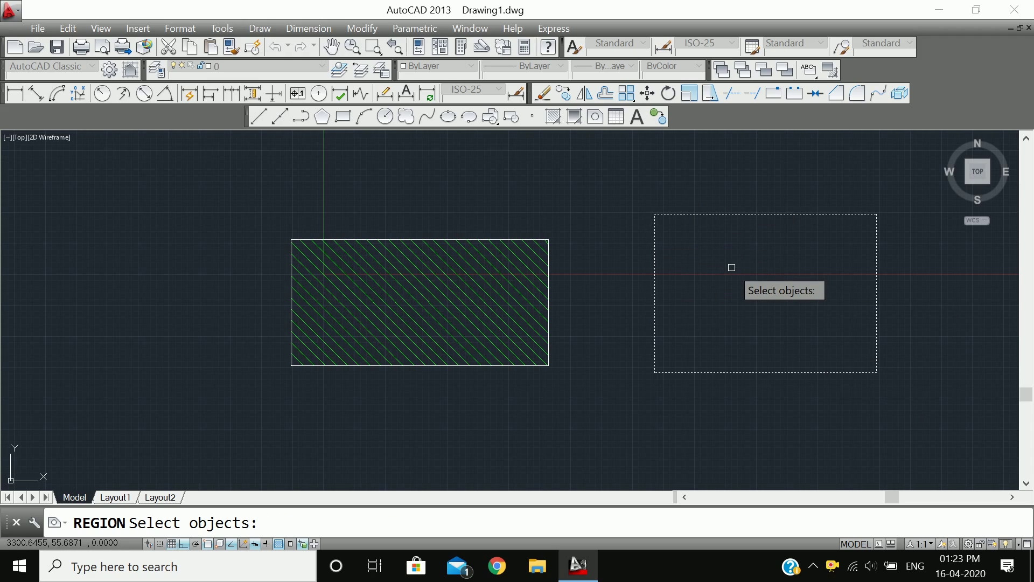
key("Return")
left_click(727, 213)
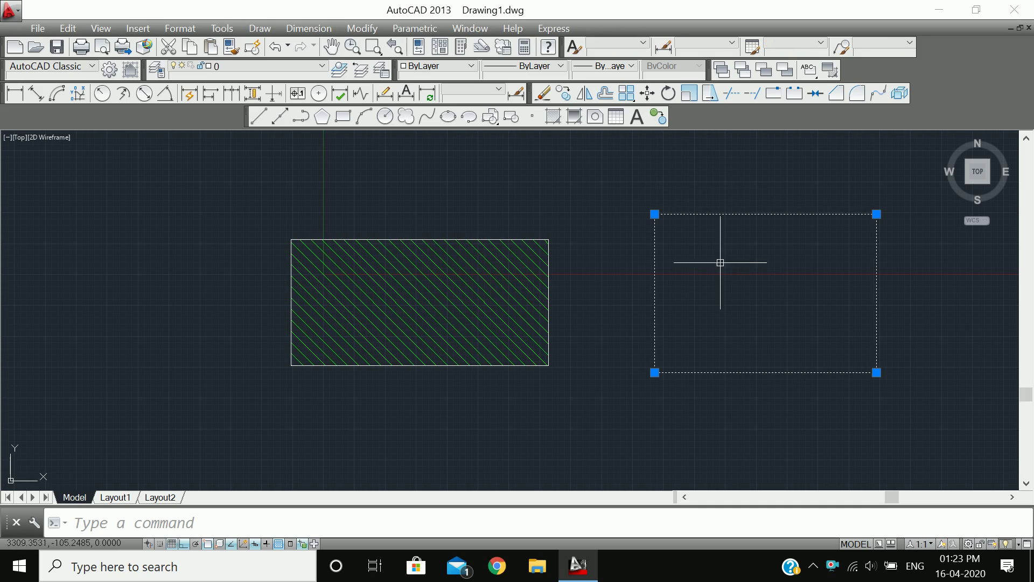
Draw a closed irregular four-sided outline with lines to the left of the hatched rectangle, turning Ortho off after the vertical side.
left_click(258, 116)
left_click(148, 187)
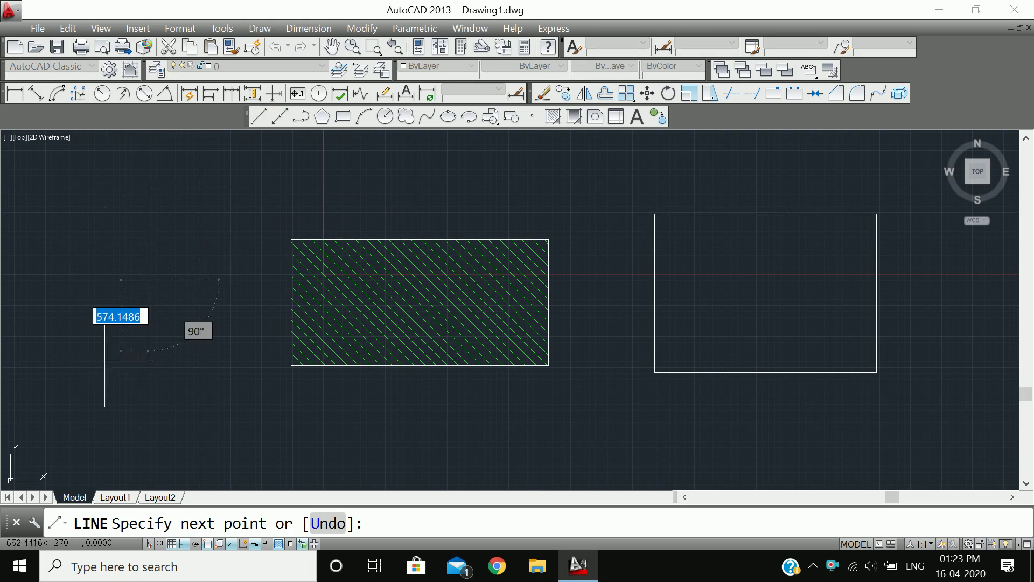
left_click(173, 279)
key("F8")
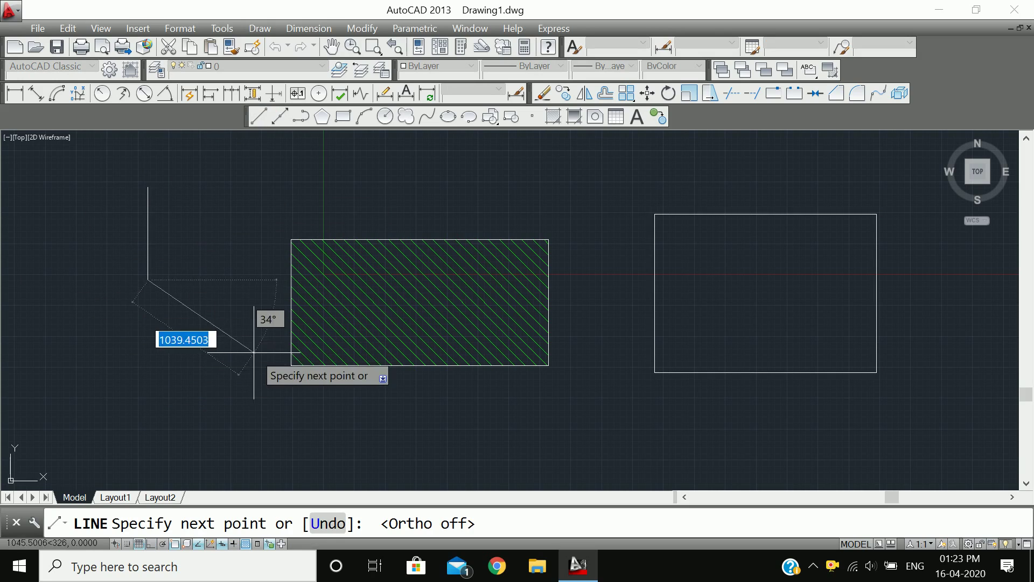
left_click(255, 355)
left_click(315, 178)
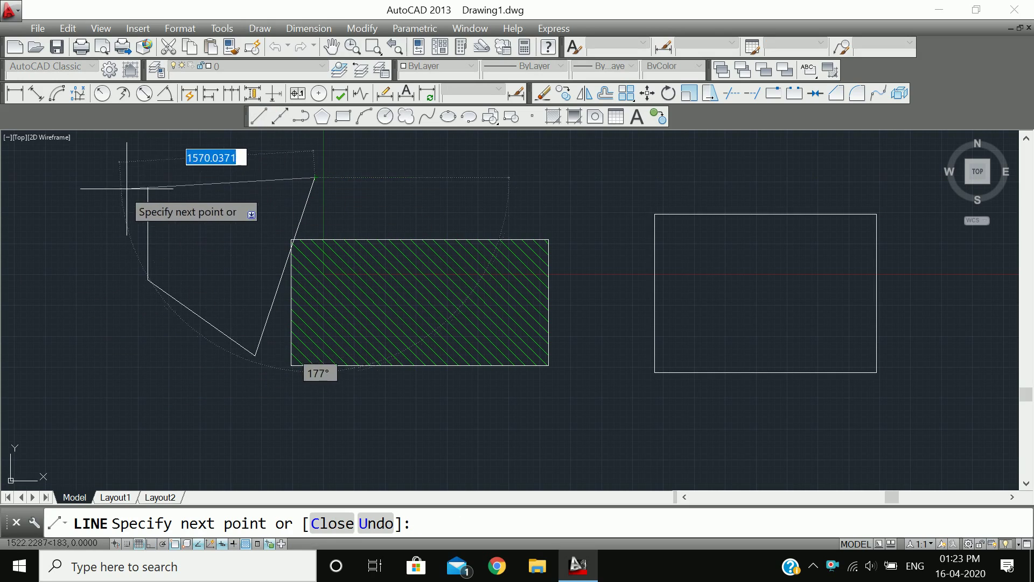
left_click(149, 187)
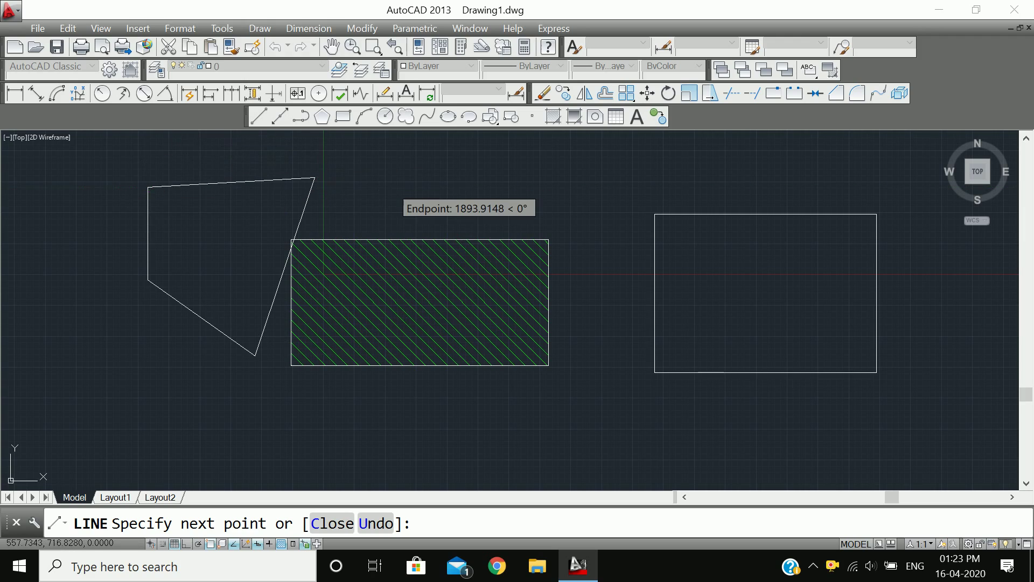
key("Return")
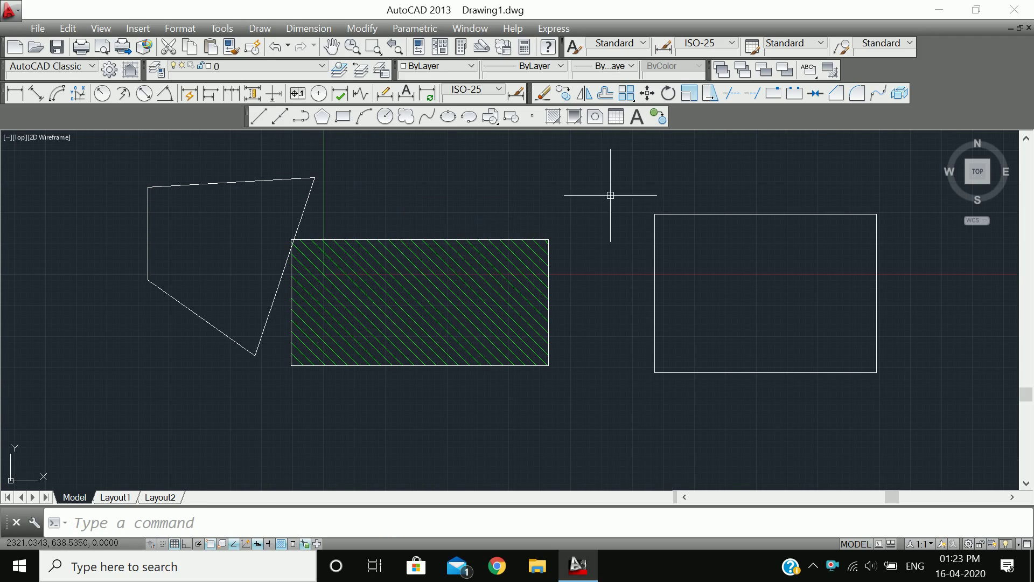
Convert the four lines of the irregular outline into a region and select it to check the result.
left_click(601, 119)
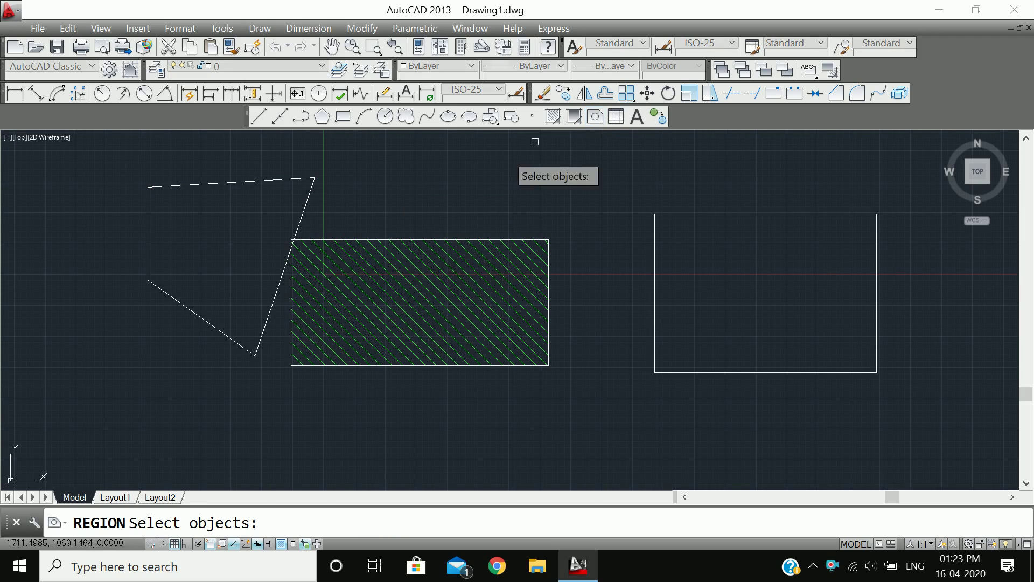
left_click(272, 373)
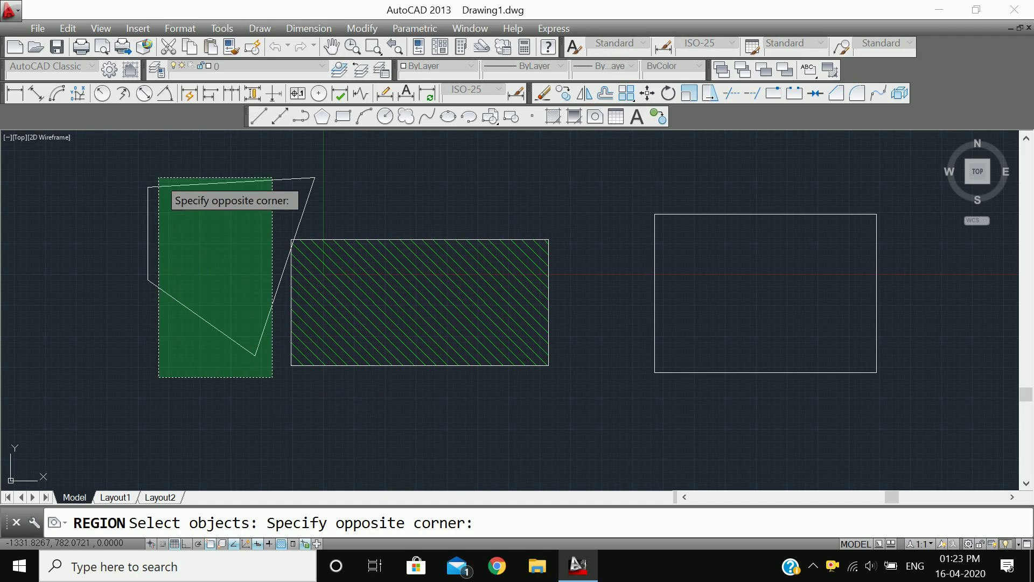
left_click(131, 162)
key("Return")
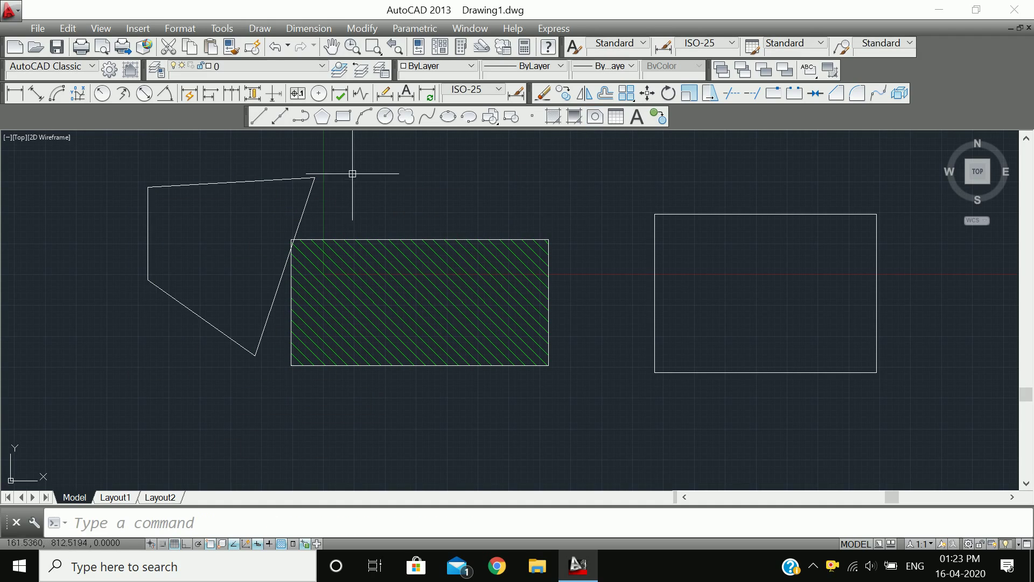
left_click(311, 178)
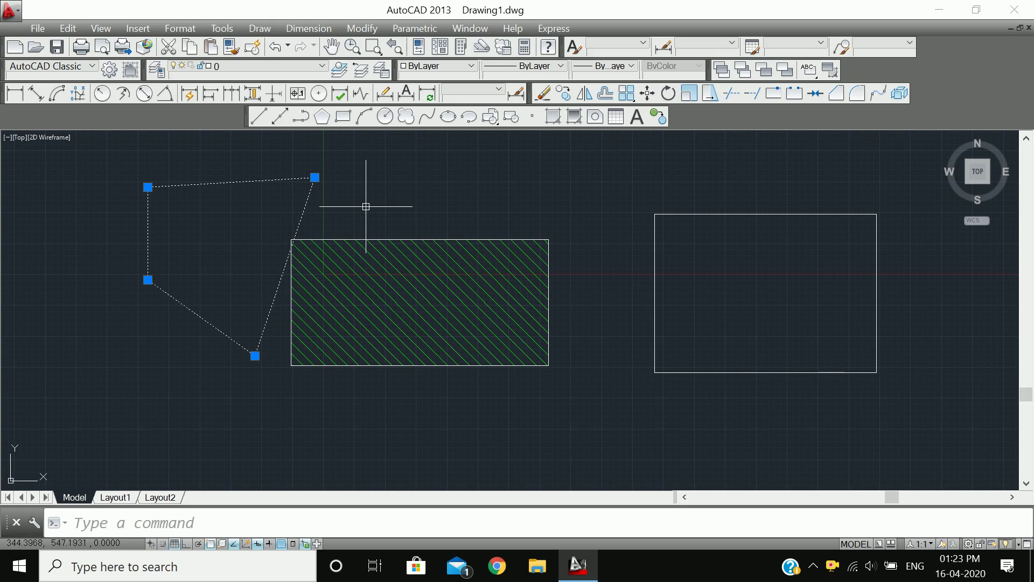
Erase the irregular region, the hatched rectangle and the rectangular region together to empty the drawing.
left_click(992, 470)
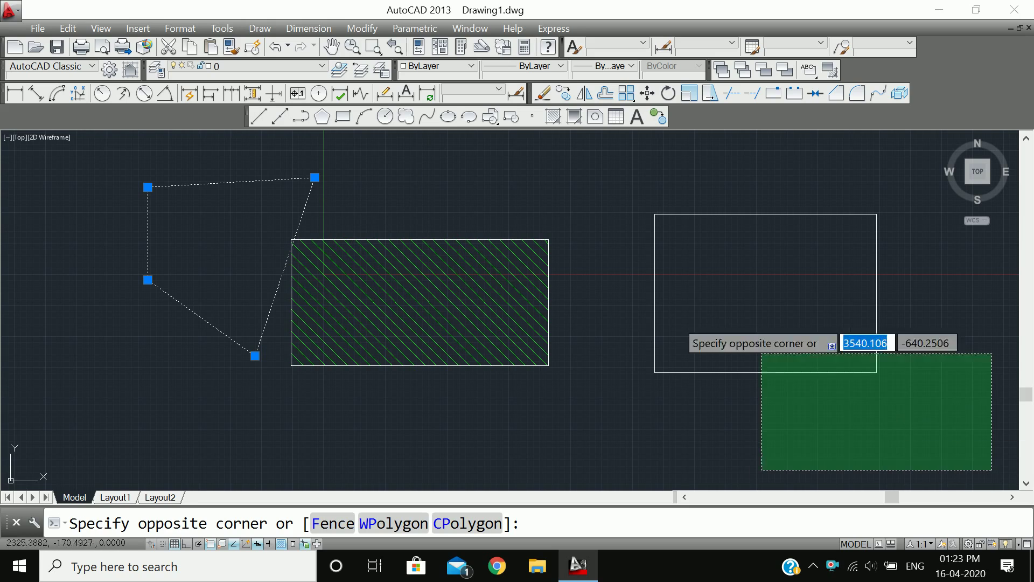
left_click(107, 136)
type("e")
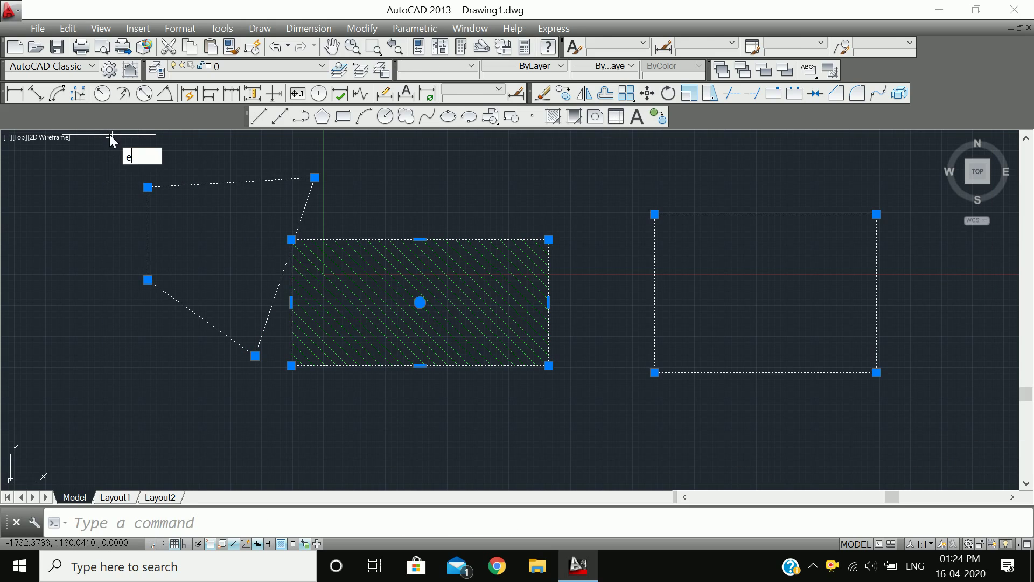
key("Return")
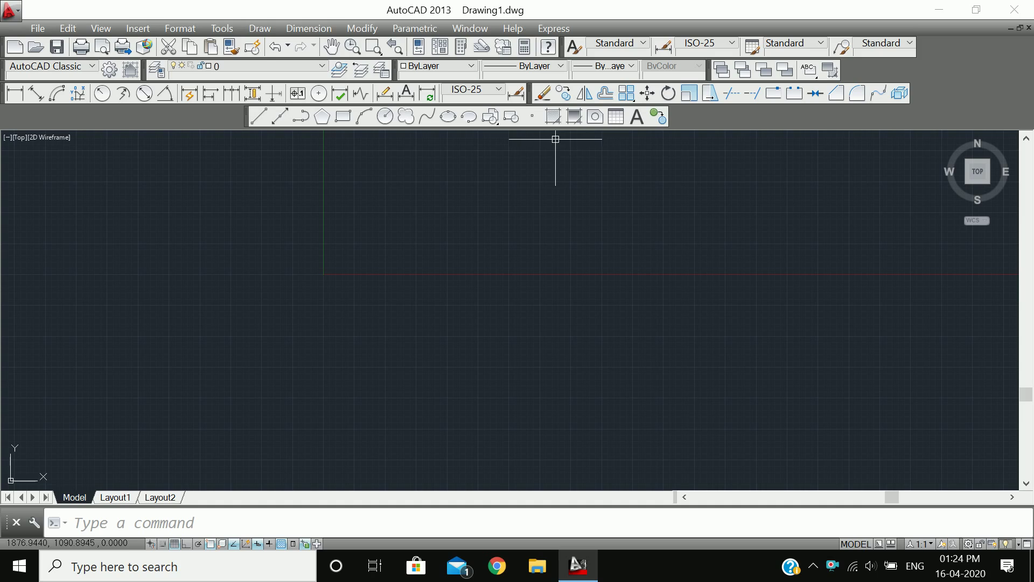
Start a new table in the Standard style with 10 columns and 20 data rows.
left_click(614, 120)
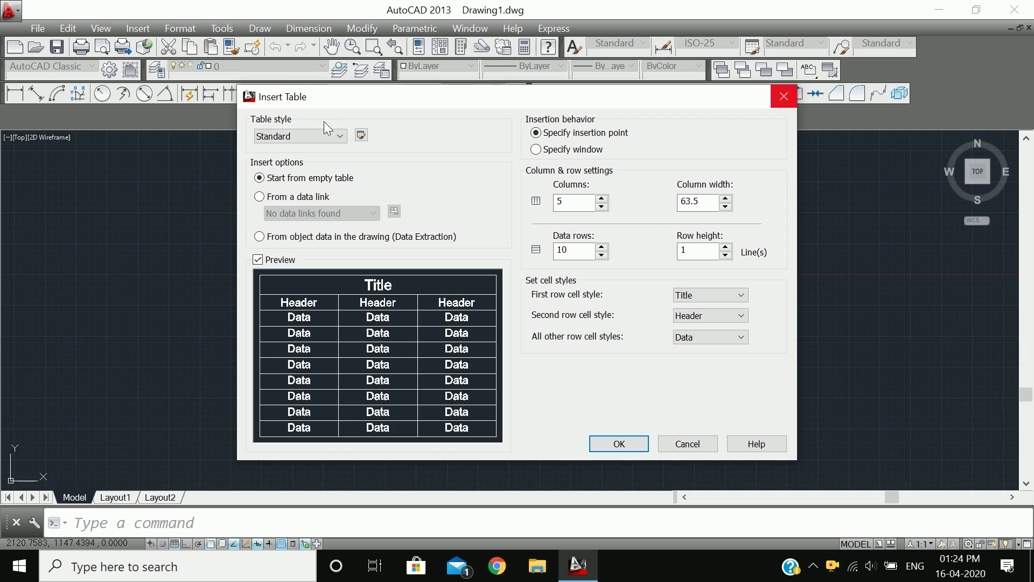
left_click(574, 203)
type("1")
type("2")
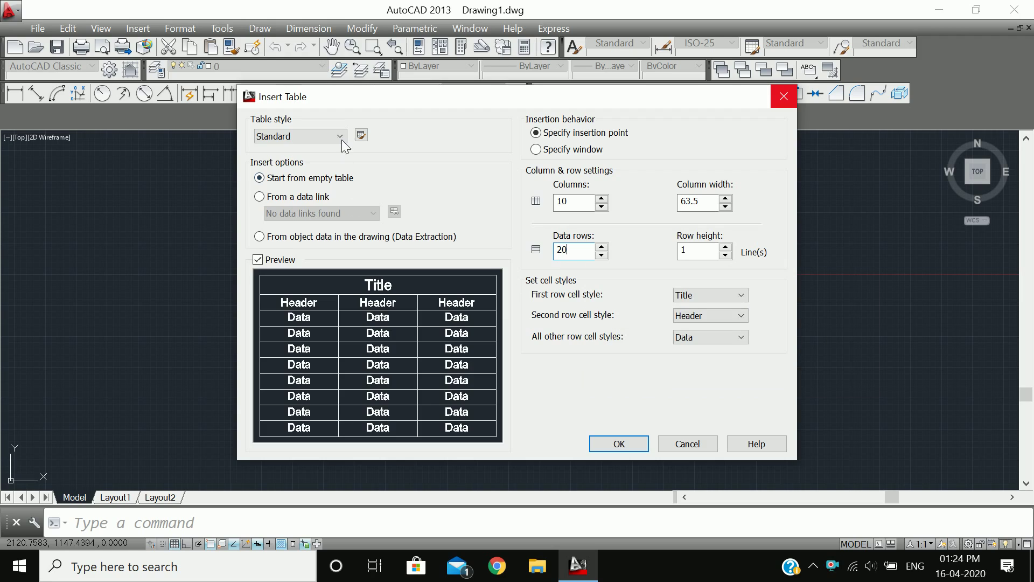
left_click(311, 138)
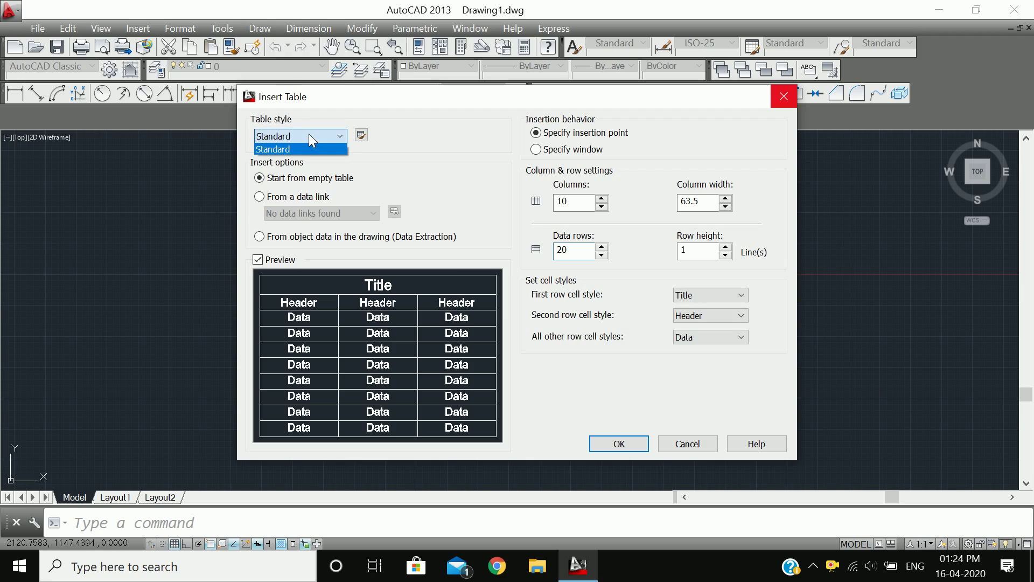
left_click(309, 135)
left_click(308, 135)
left_click(308, 134)
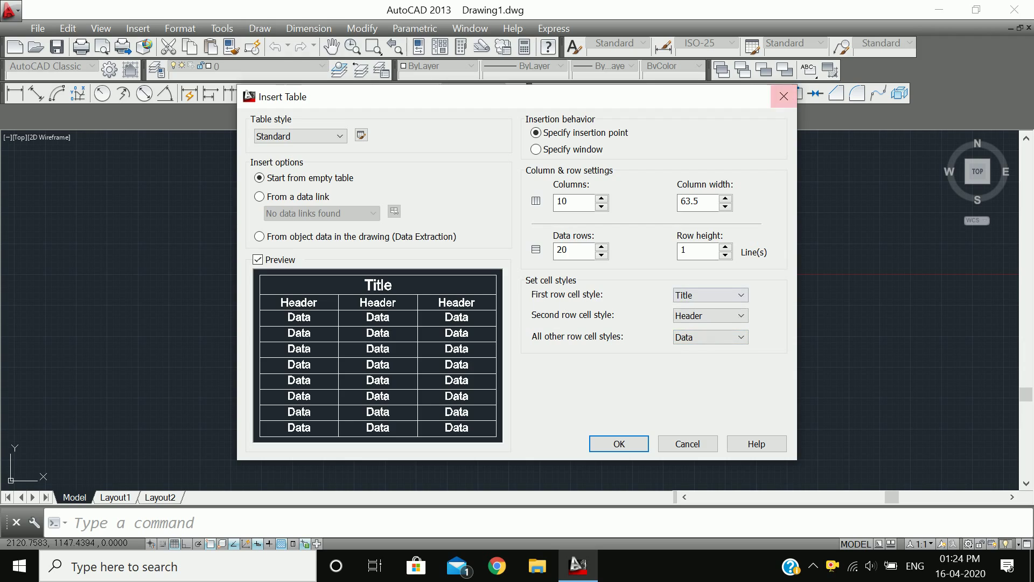
Try Data and Header as the first row cell style in the table preview and return it to Title.
left_click(737, 298)
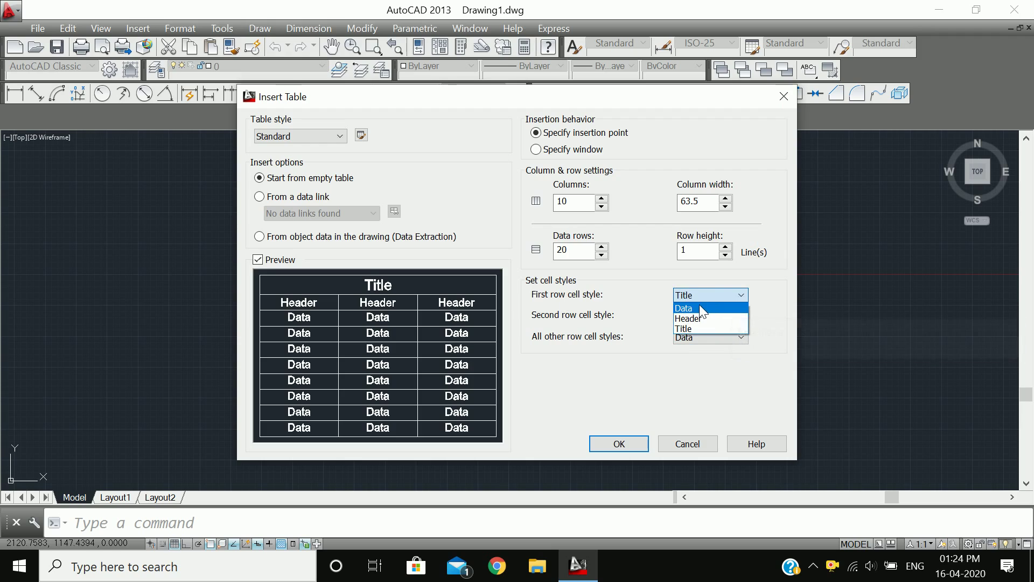
left_click(699, 307)
left_click(719, 294)
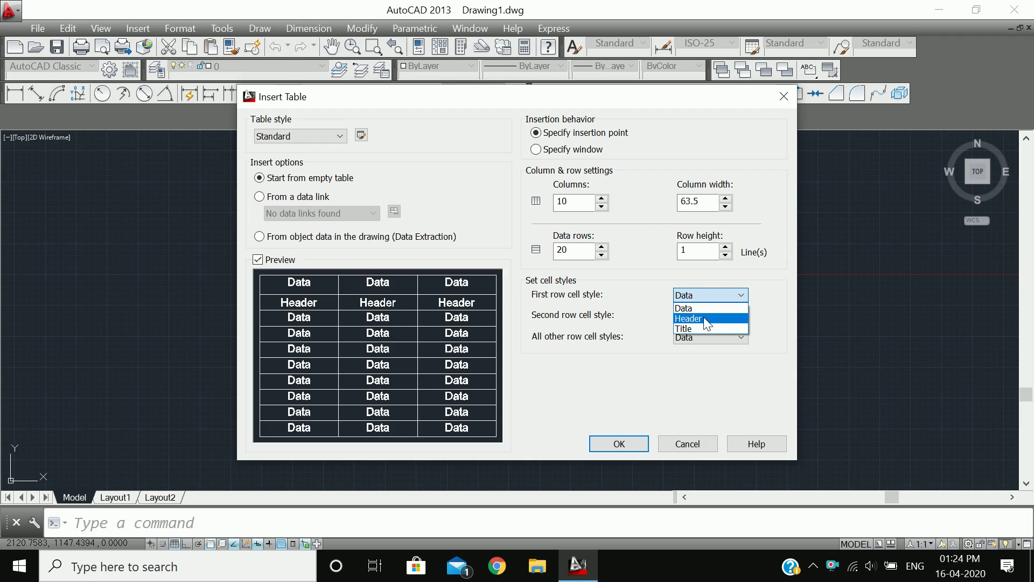
left_click(703, 318)
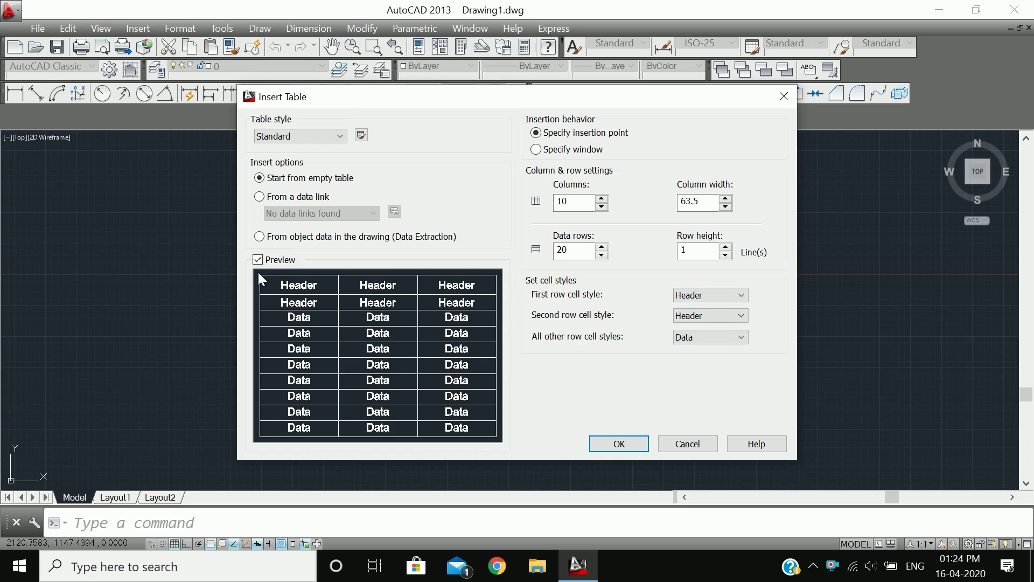
left_click(714, 291)
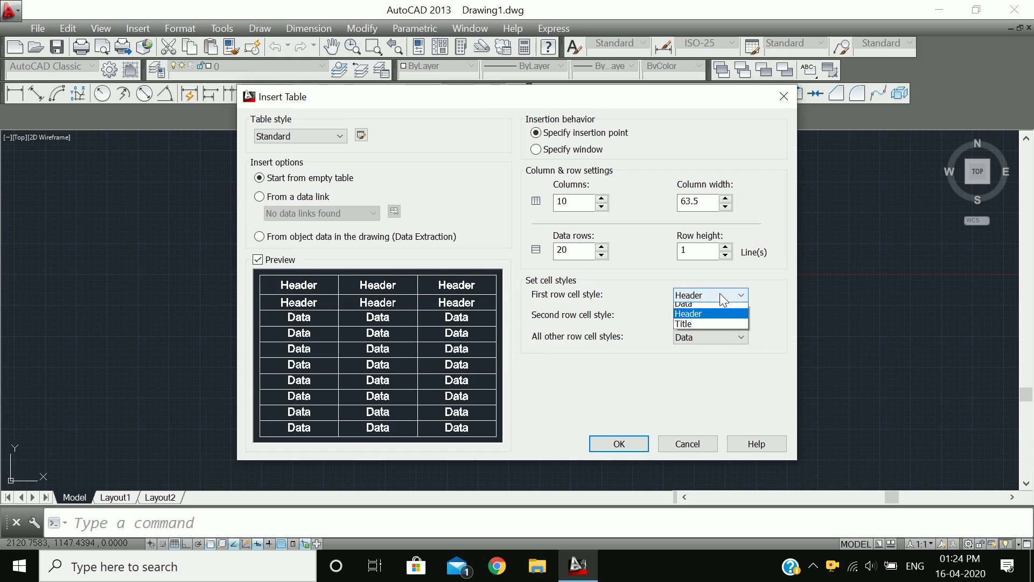
left_click(700, 326)
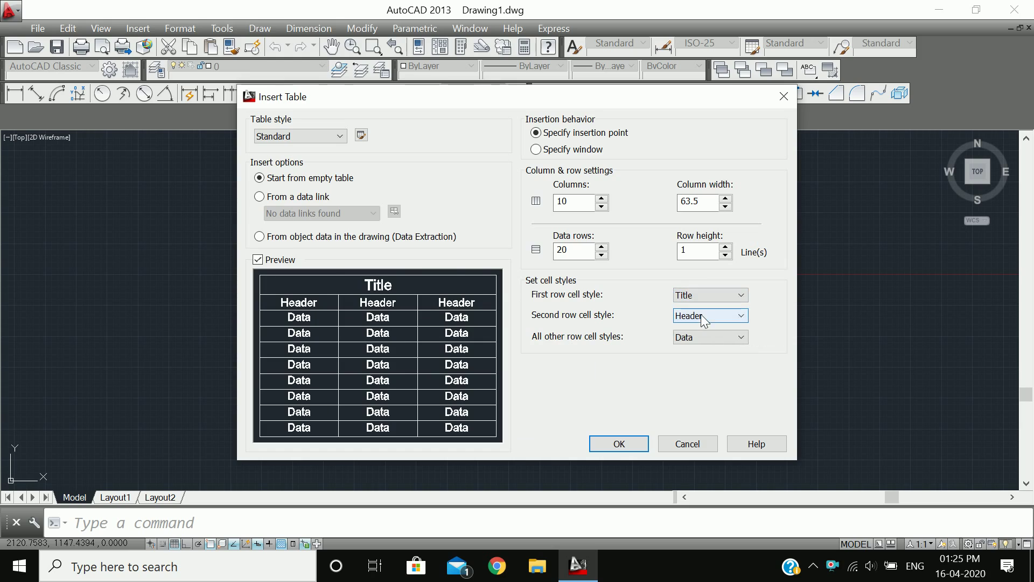
Try Data as the second row cell style in the table preview and return it to Header.
left_click(700, 315)
left_click(698, 326)
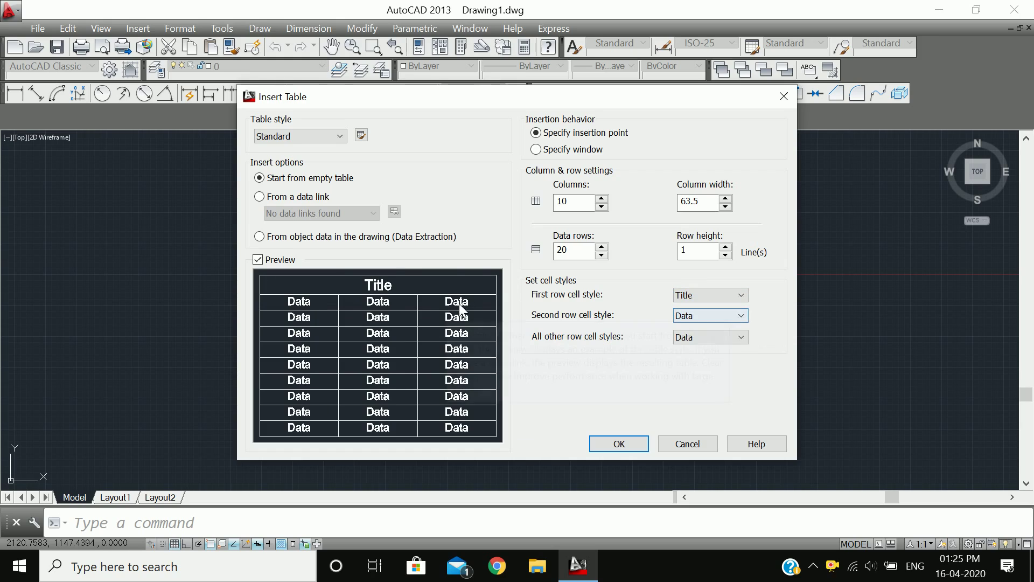
left_click(684, 322)
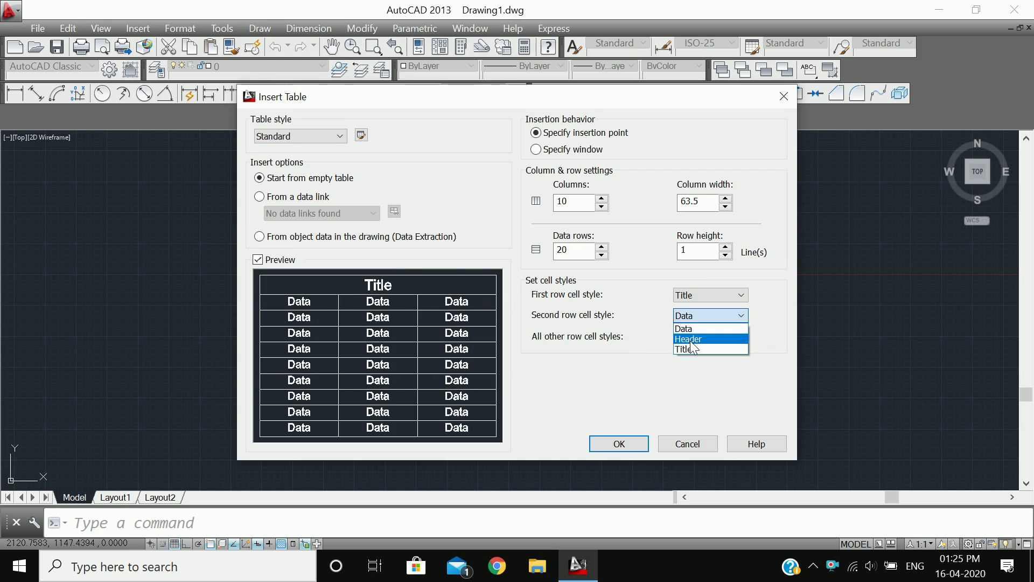
left_click(694, 339)
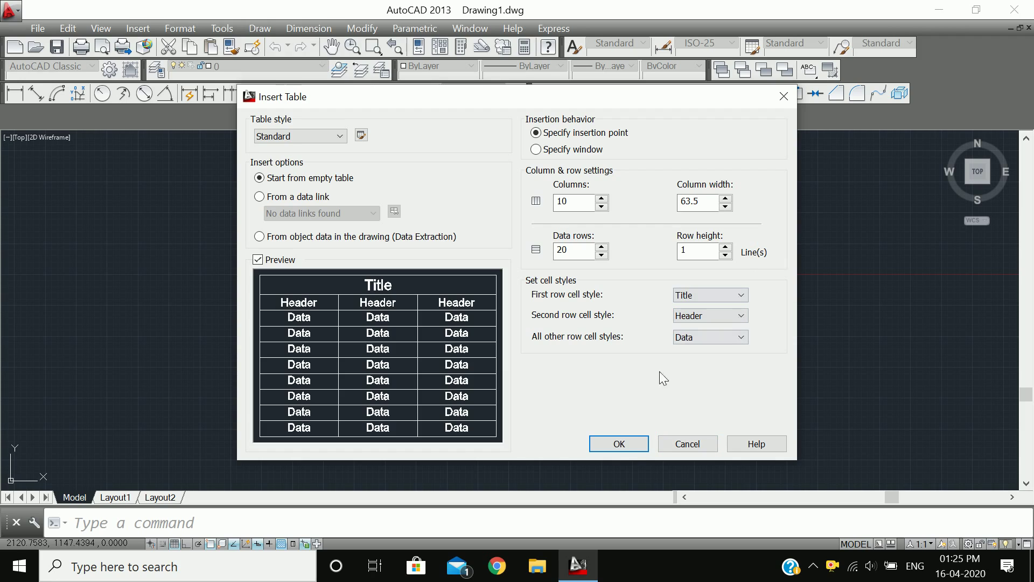
Place the table in the drawing at about (704, 313) and leave its title cell empty.
left_click(638, 447)
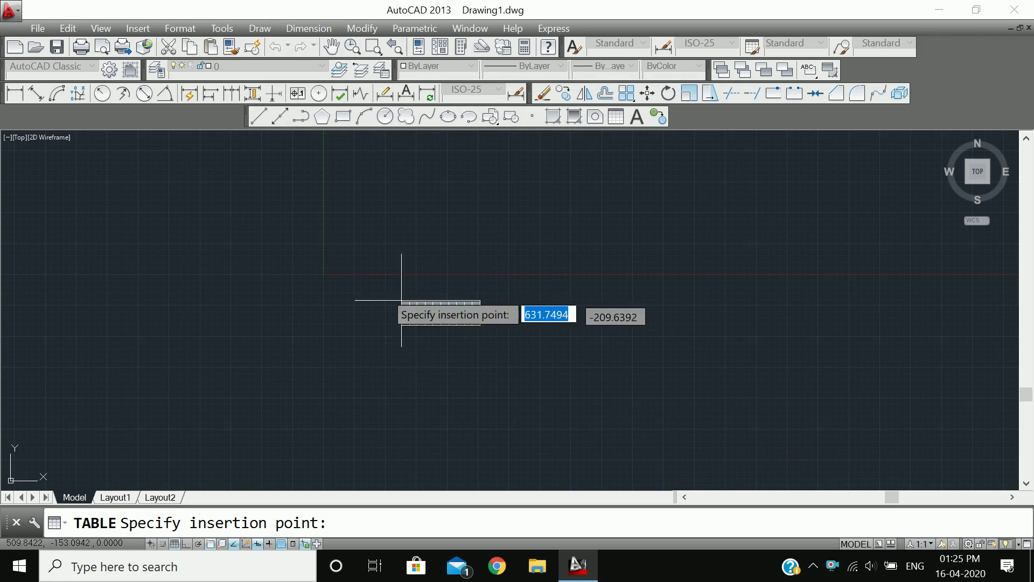
scroll(426, 238, "up", 5)
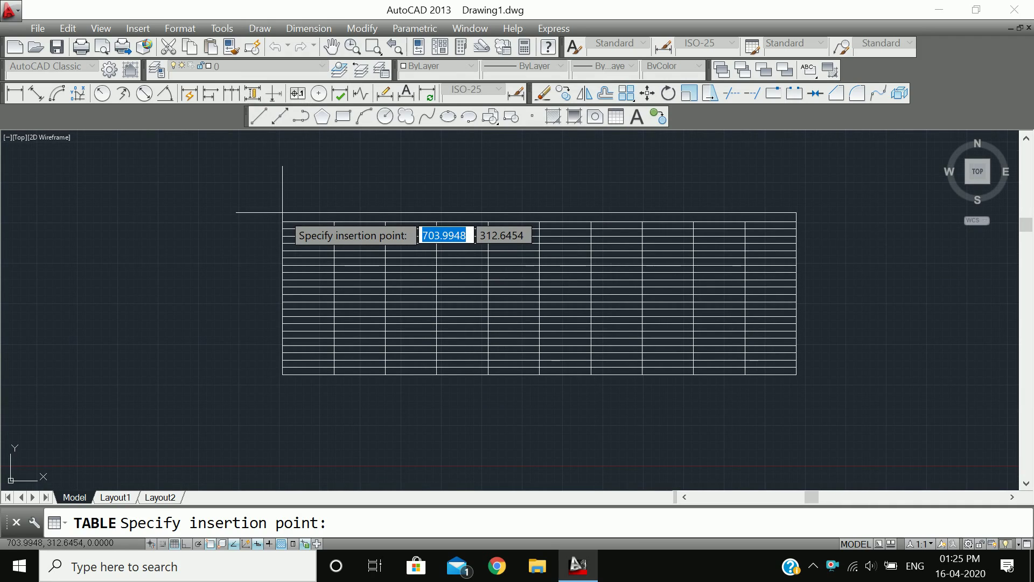
left_click(282, 212)
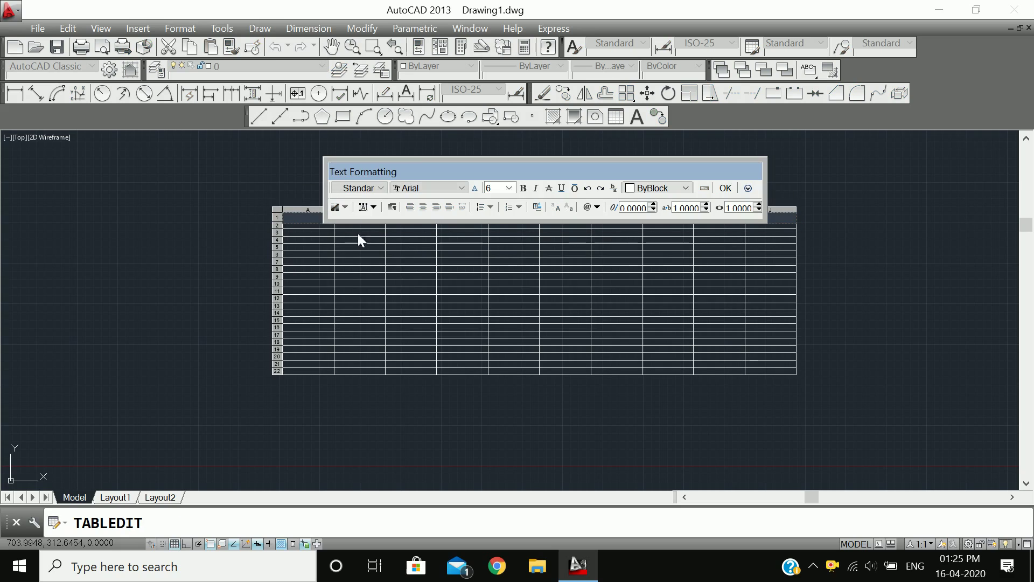
left_click(725, 188)
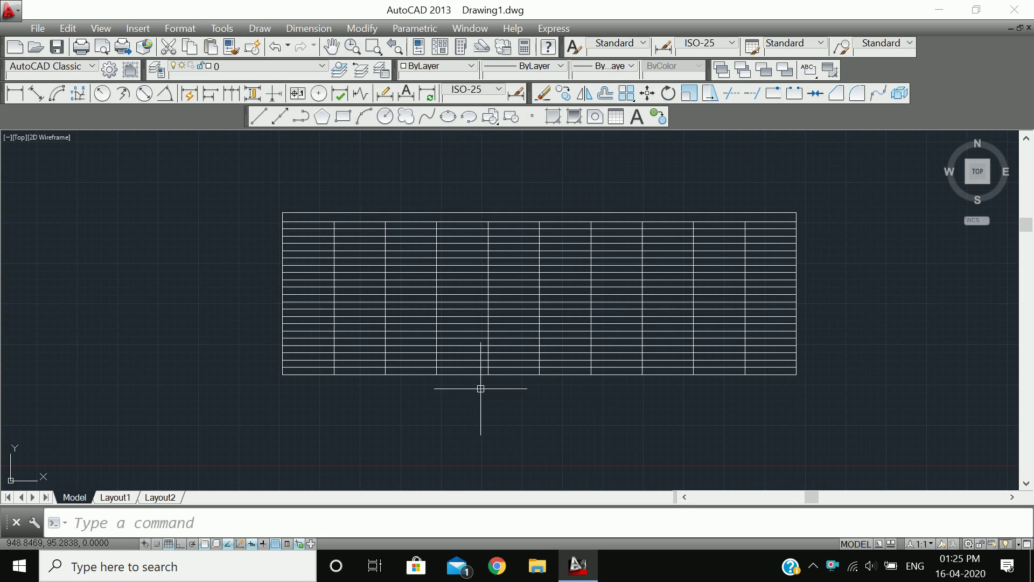
Enter BOM in the table's title row.
scroll(523, 366, "up", 3)
middle_click_drag(553, 184, 540, 247)
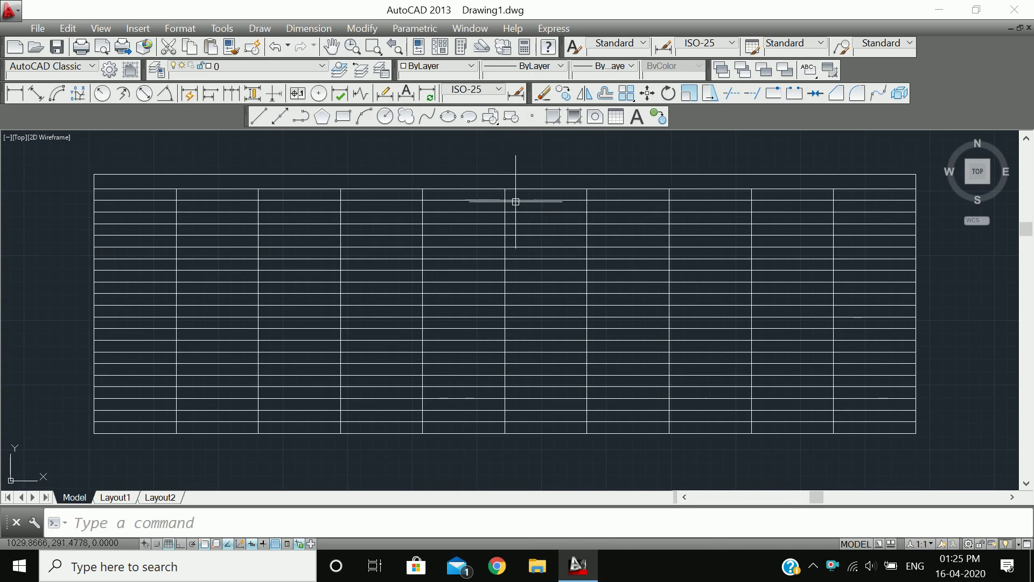
left_click(478, 182)
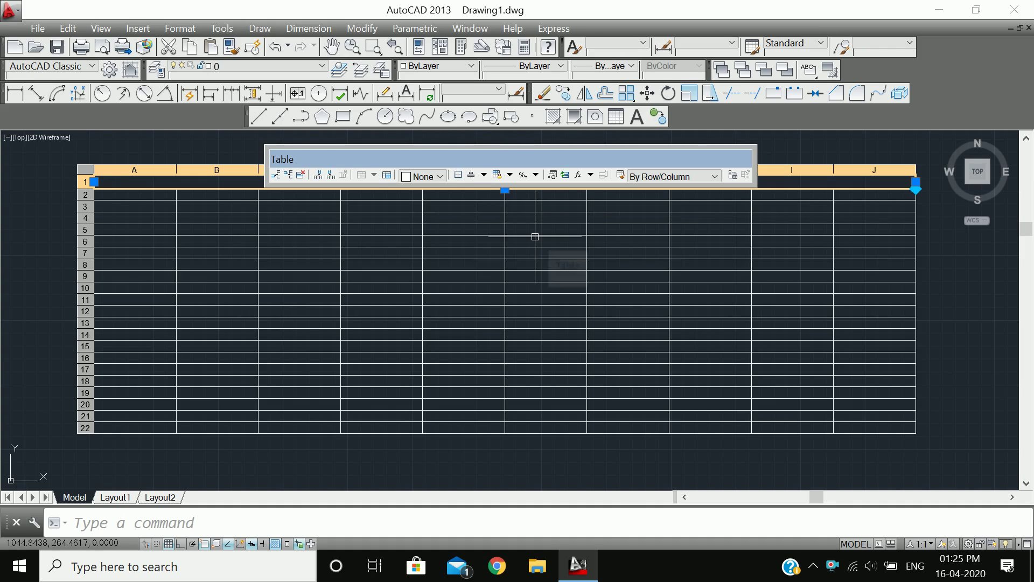
type("BO")
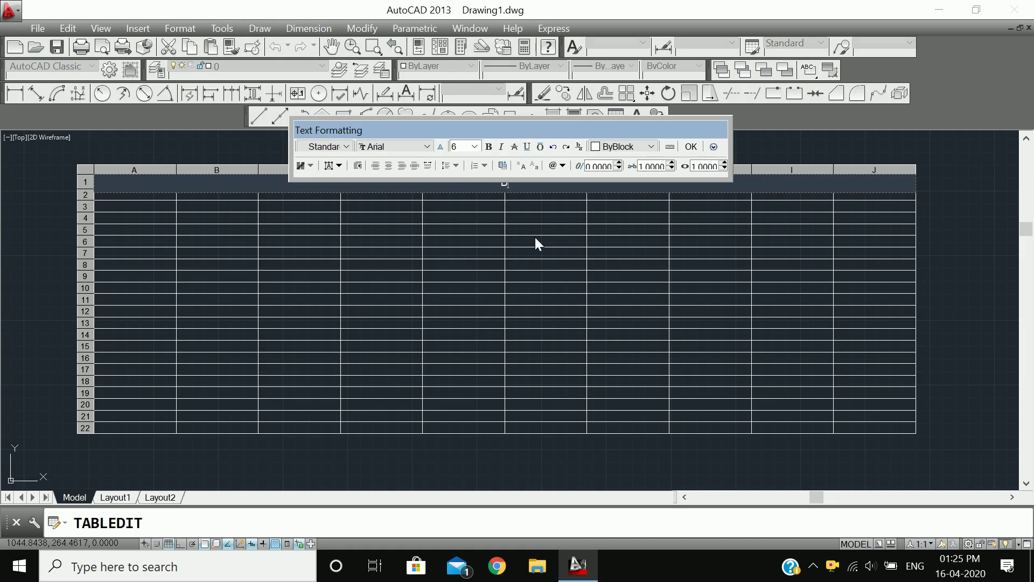
type("M")
left_click(692, 147)
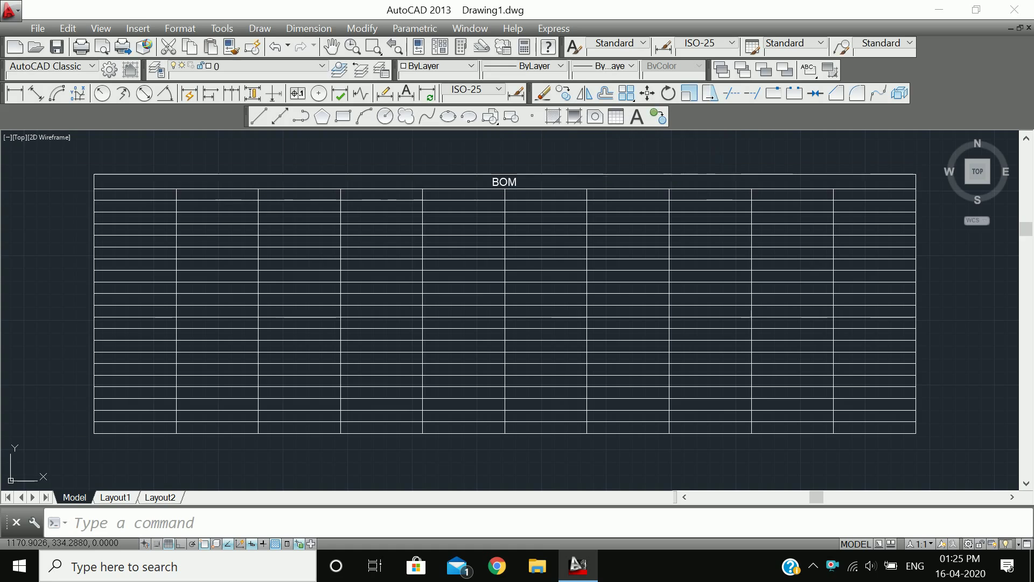
Enter SR NO in the first header cell, A2, of the table.
left_click(167, 197)
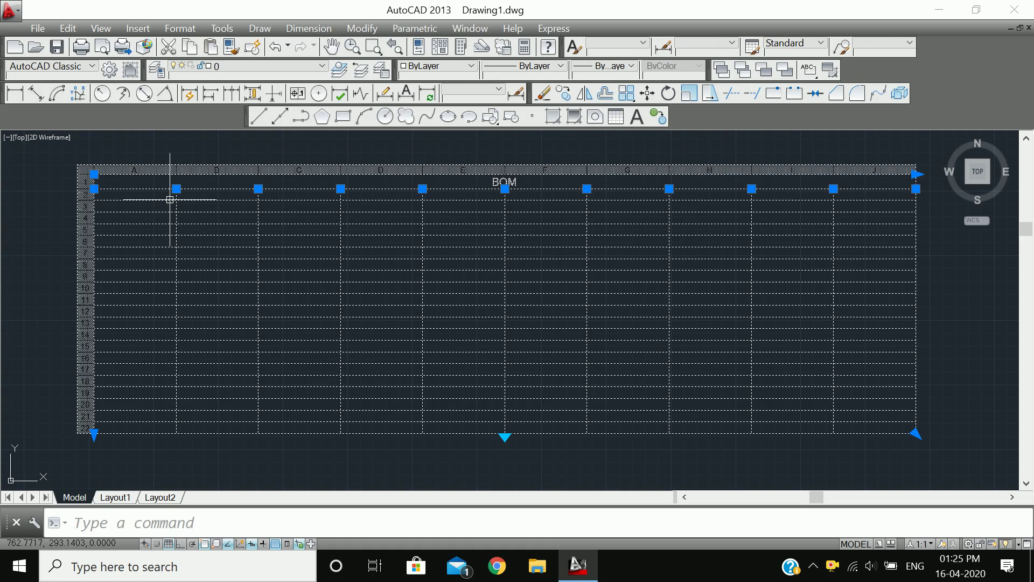
double_click(167, 197)
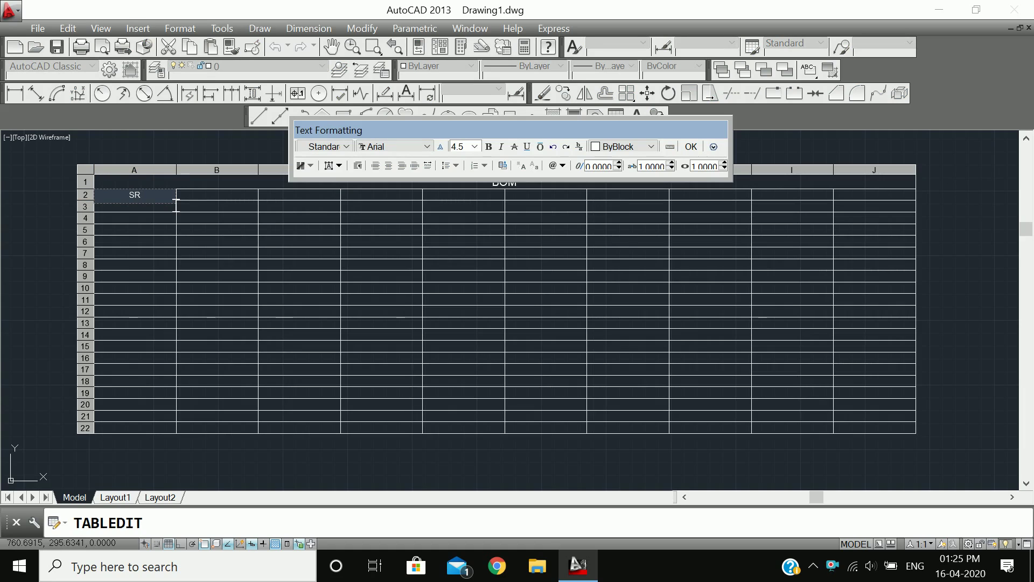
type("SR NO")
left_click(807, 335)
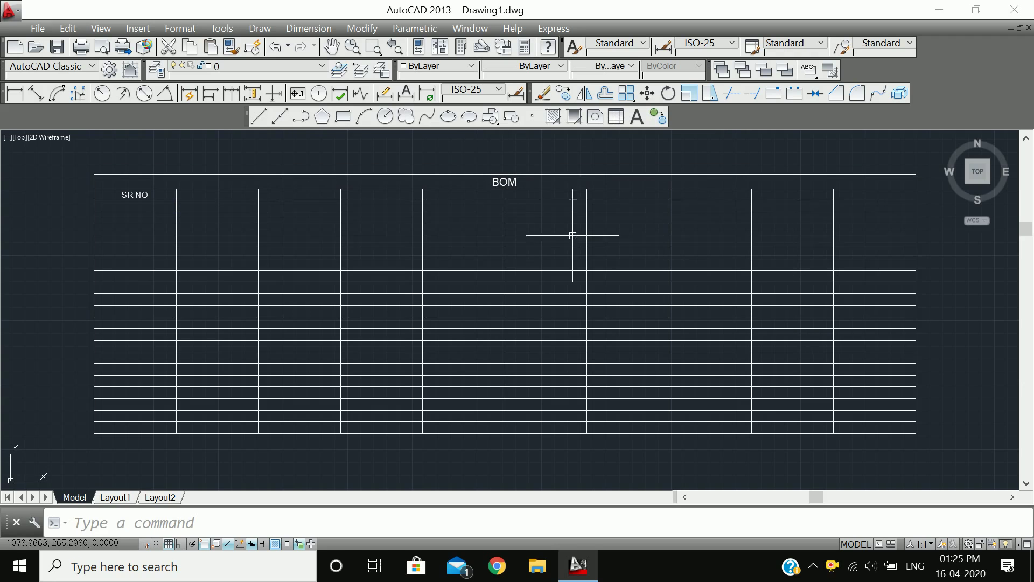
Format the BOM title text as bold and underlined with a text height of 10.
left_click(504, 181)
middle_click_drag(545, 261, 541, 321)
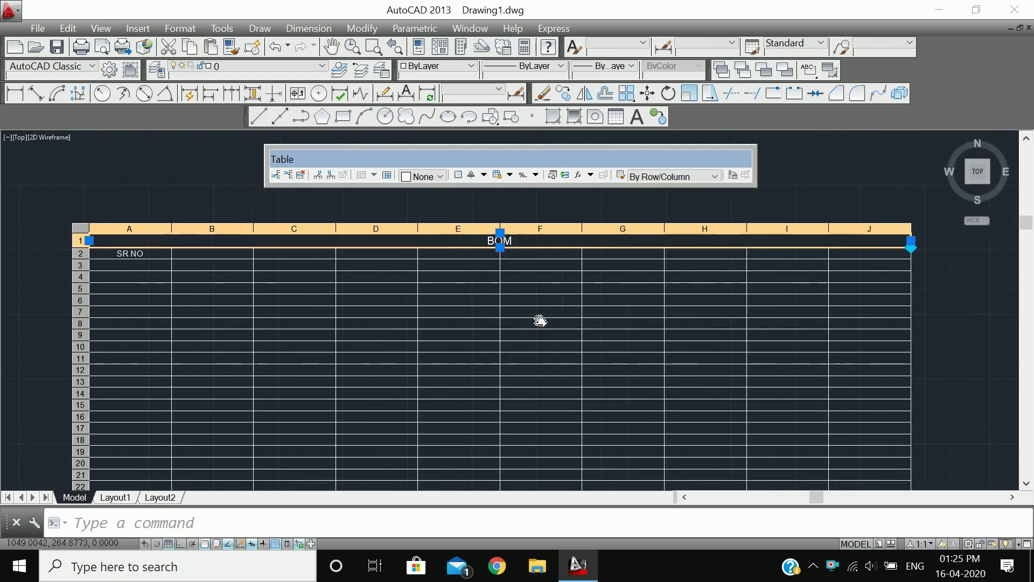
scroll(528, 253, "up", 6)
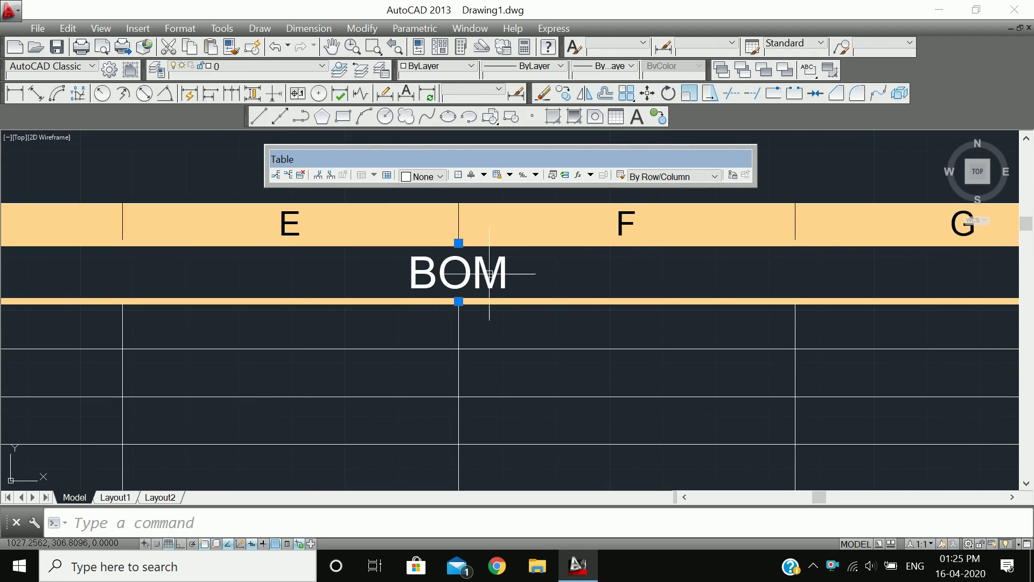
double_click(489, 274)
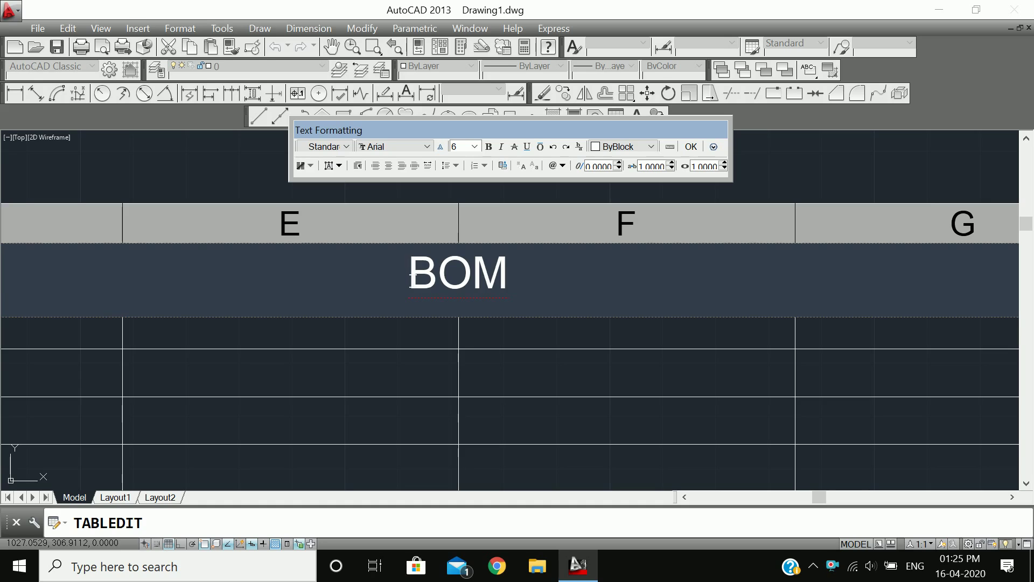
left_click_drag(408, 274, 512, 293)
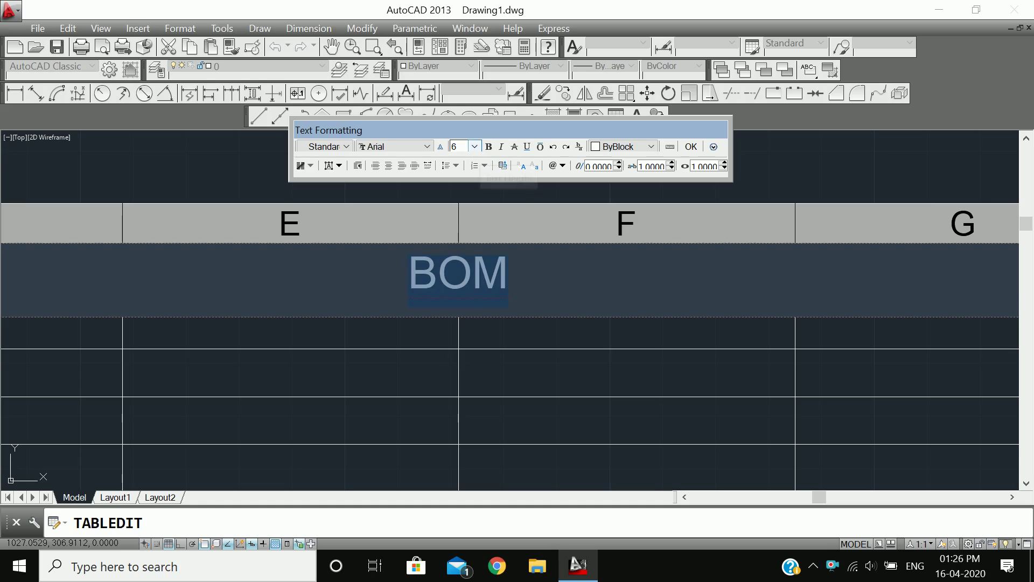
left_click(489, 146)
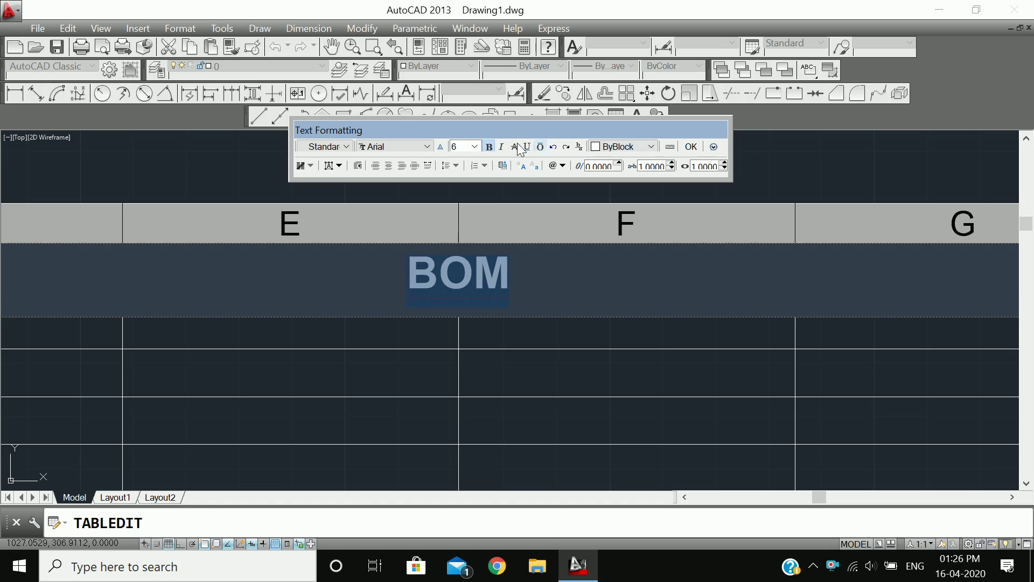
left_click(528, 147)
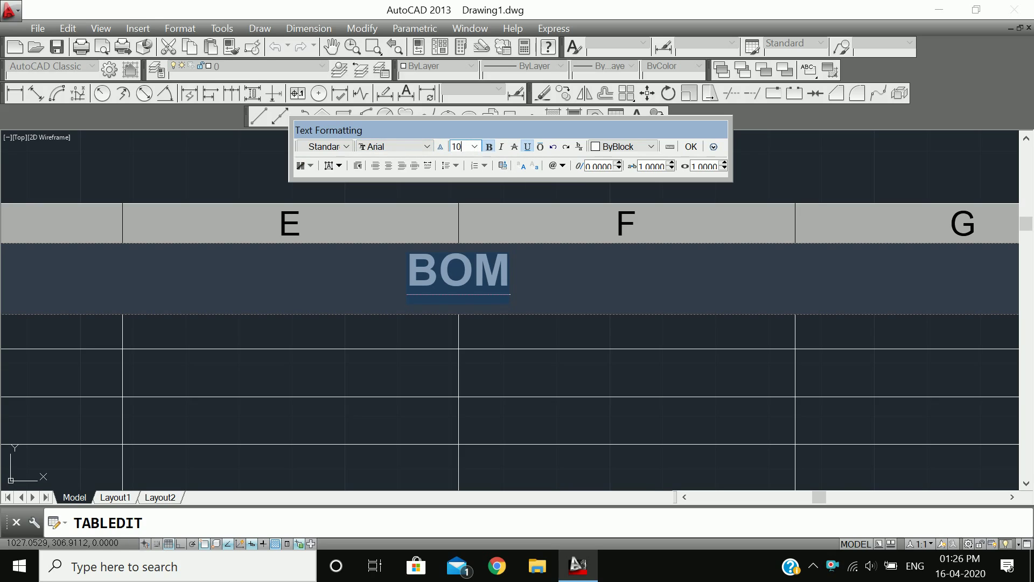
left_click(691, 146)
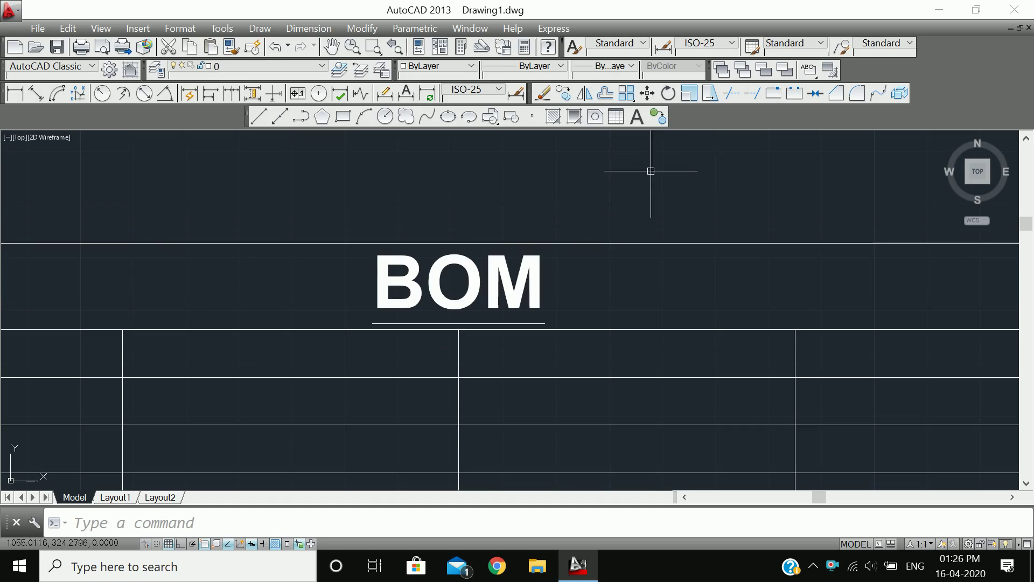
scroll(641, 172, "down", 8)
scroll(630, 189, "up", 4)
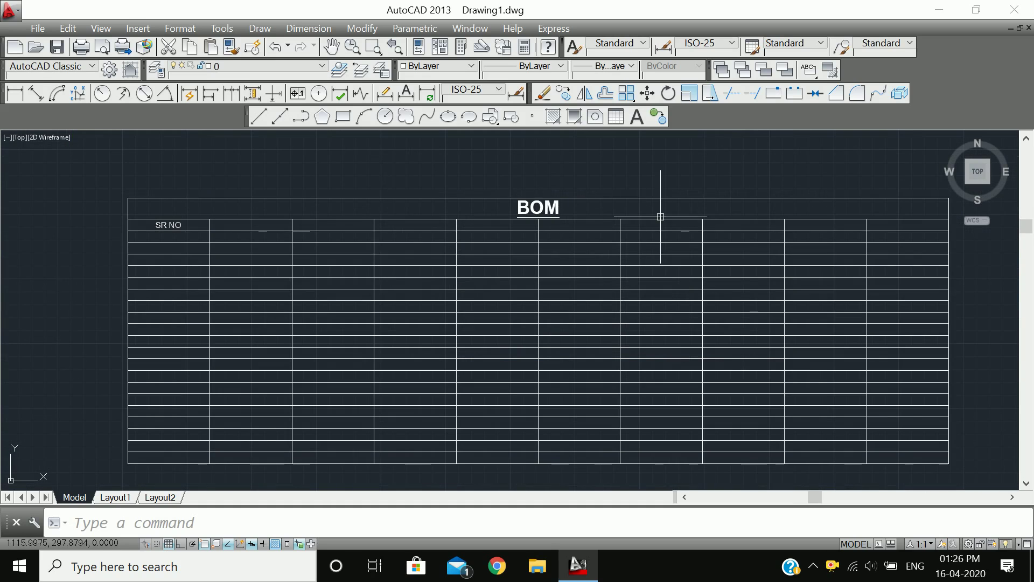
scroll(665, 210, "down", 3)
scroll(674, 235, "up", 1)
middle_click_drag(674, 235, 462, 204)
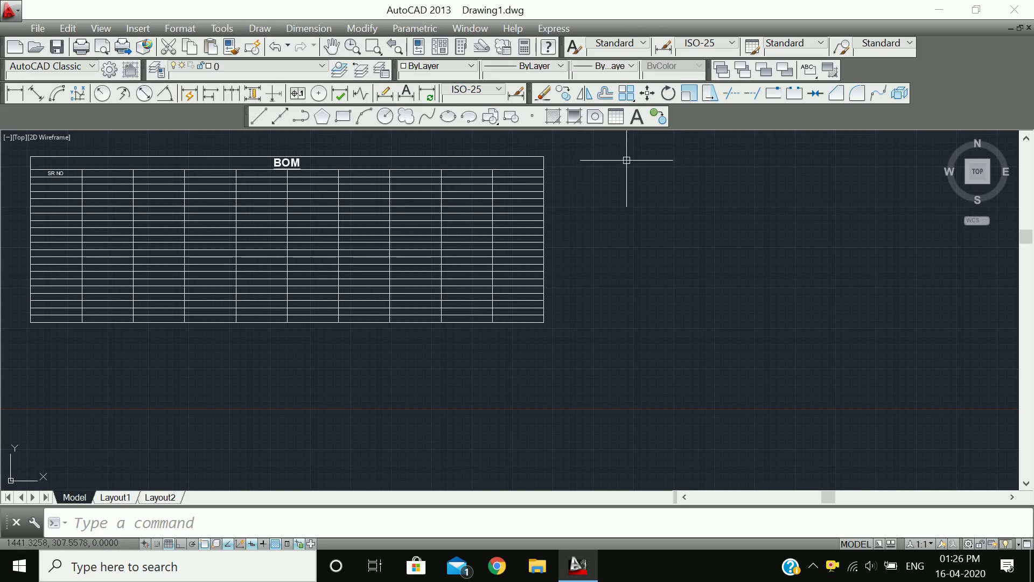
Create a multiline text beside the BOM table, in a frame about 460 units across its diagonal, and enter a person's full name.
left_click(636, 126)
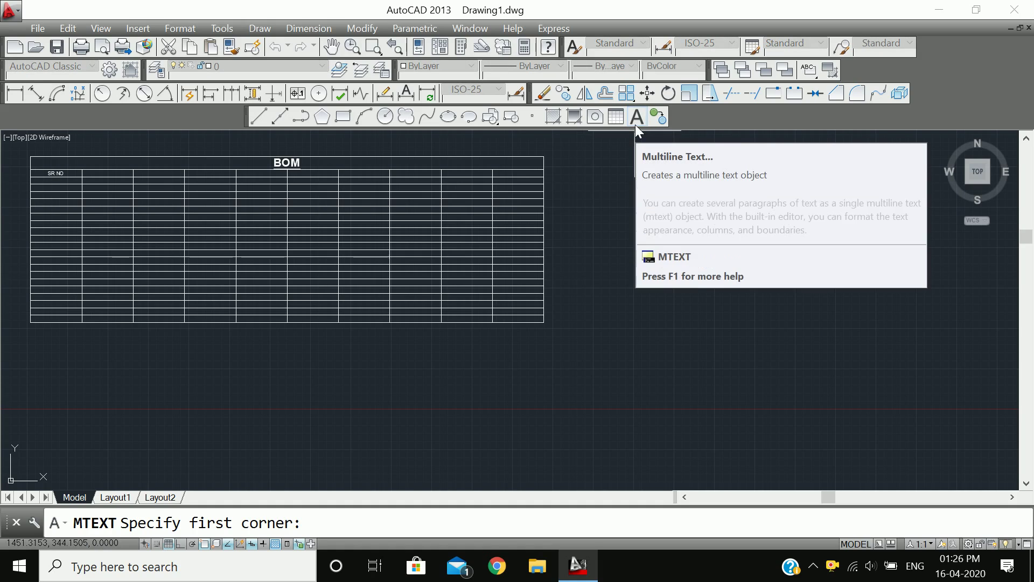
left_click(598, 193)
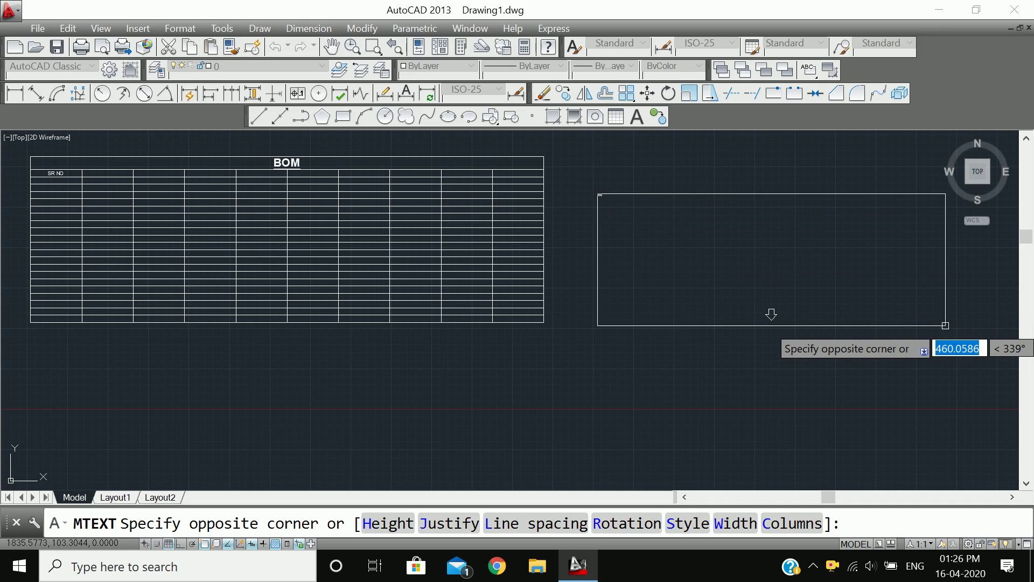
left_click(945, 325)
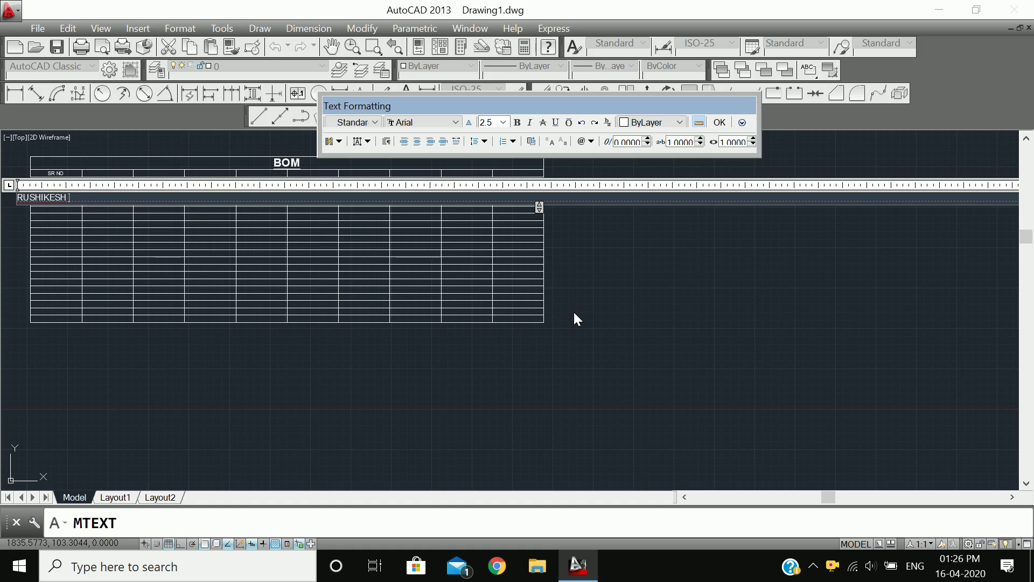
type("MEHAY")
Format the whole name text with a height of 20, bold, italic and underlined, and finish the text object.
double_click(125, 203)
left_click(125, 203)
left_click_drag(125, 203, 11, 205)
scroll(11, 205, "up", 5)
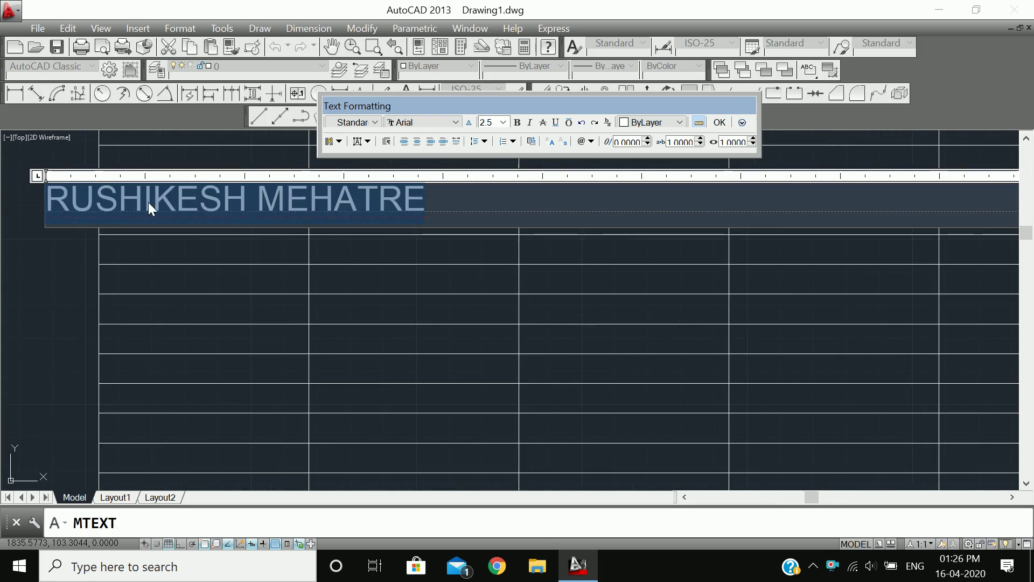
scroll(149, 203, "down", 4)
left_click(323, 215)
middle_click_drag(310, 232, 553, 250)
scroll(341, 236, "up", 4)
left_click_drag(545, 240, 166, 253)
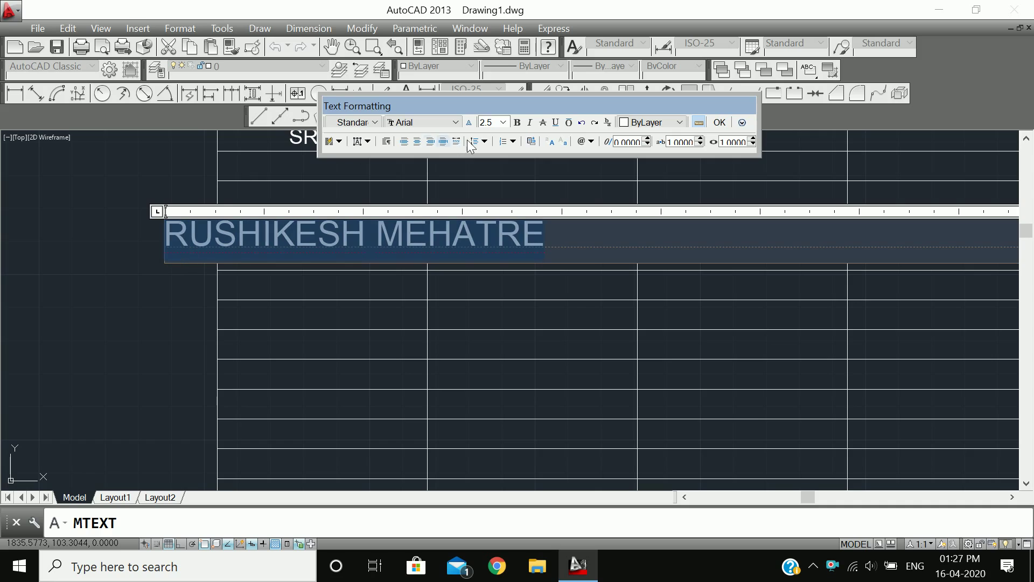
left_click(488, 123)
type("20")
key("Return")
left_click(531, 122)
left_click(555, 123)
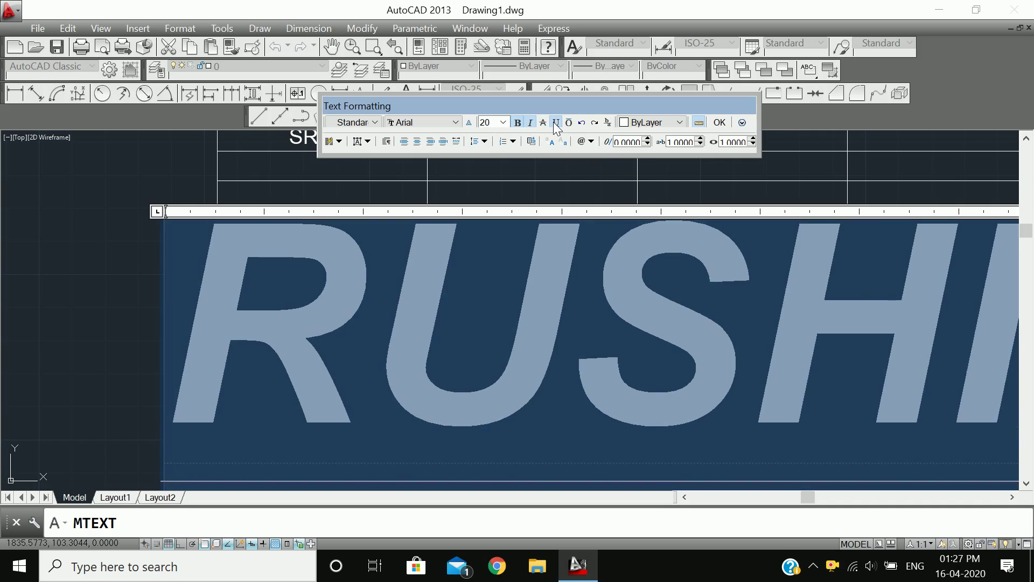
left_click(719, 123)
scroll(576, 258, "down", 5)
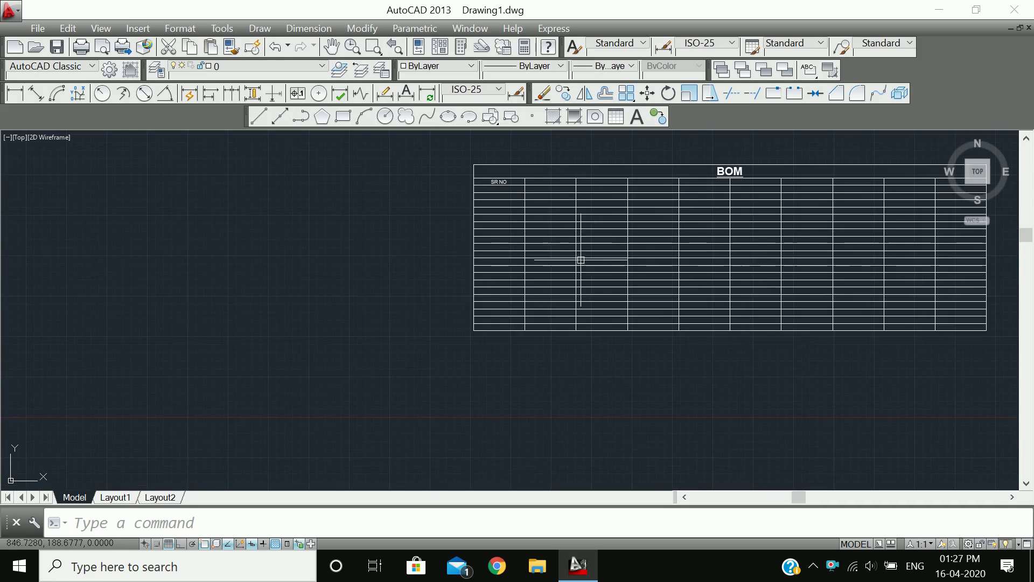
scroll(401, 344, "down", 3)
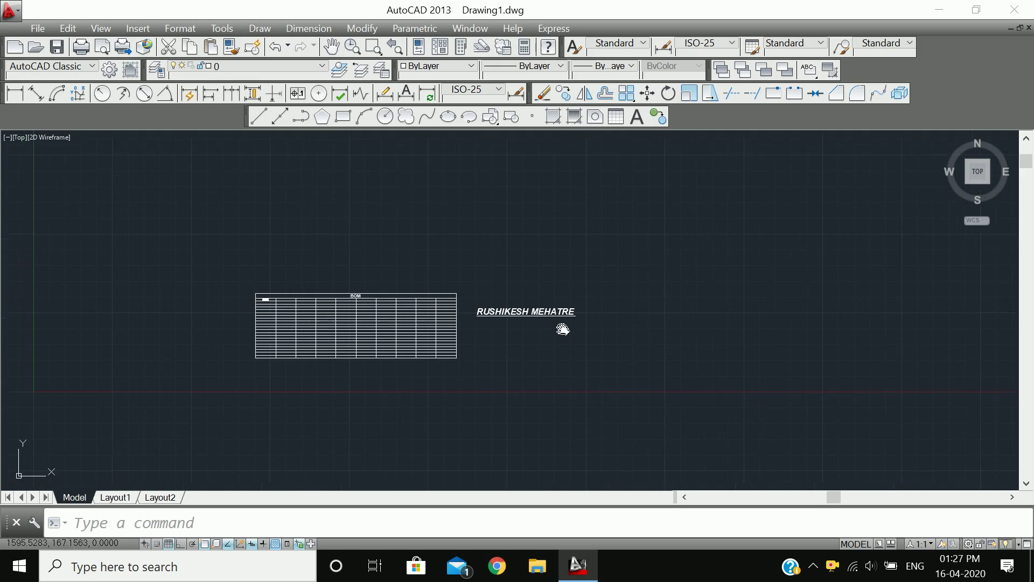
scroll(561, 331, "up", 3)
scroll(463, 280, "down", 2)
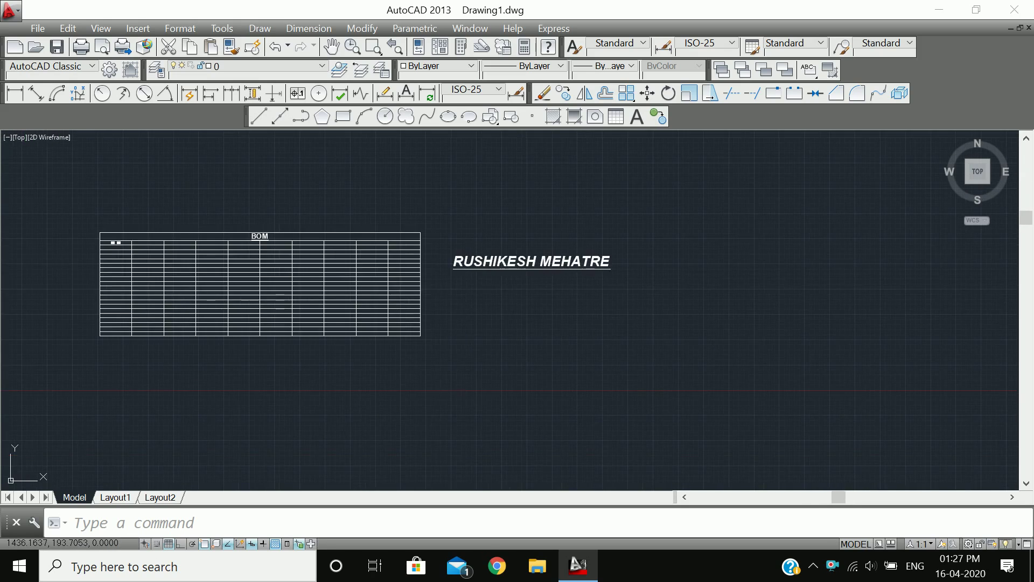
middle_click_drag(471, 291, 547, 242)
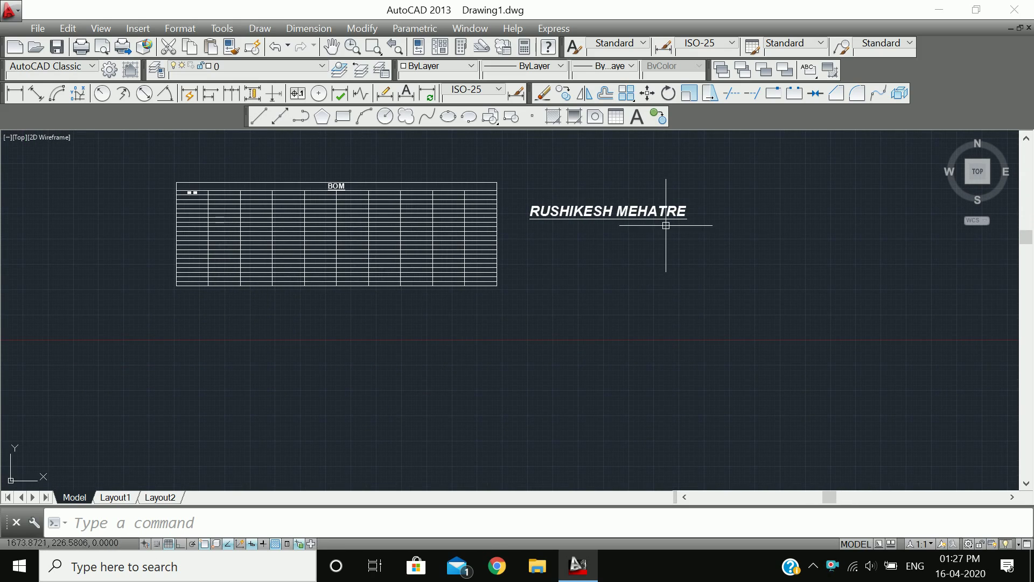
middle_click_drag(428, 232, 493, 252)
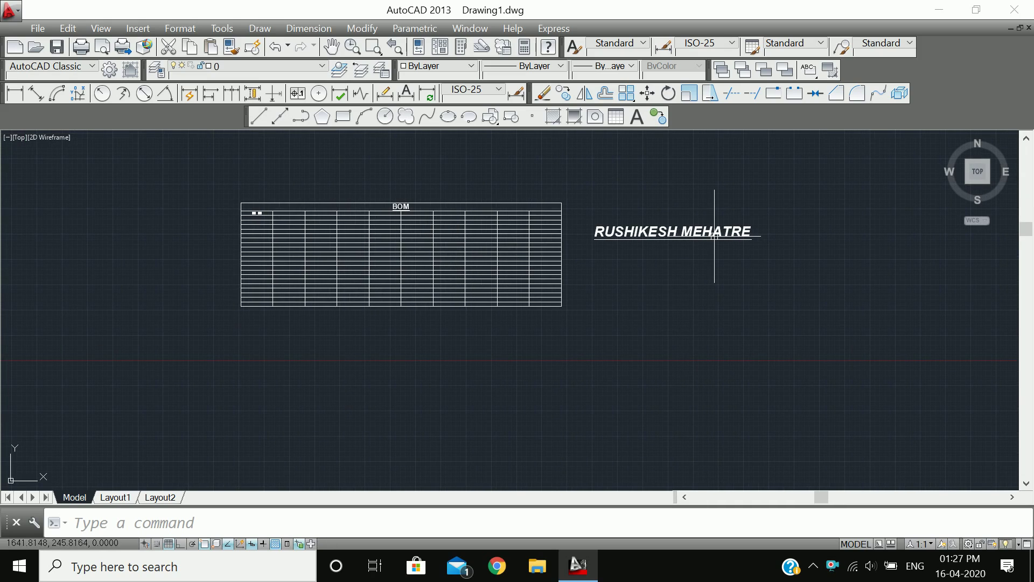
mouse_move(715, 235)
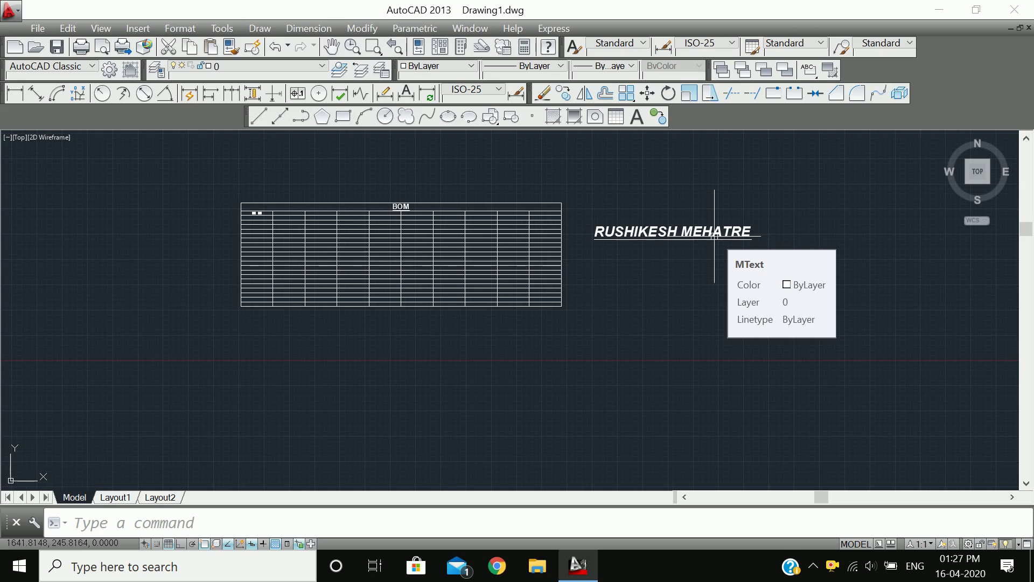